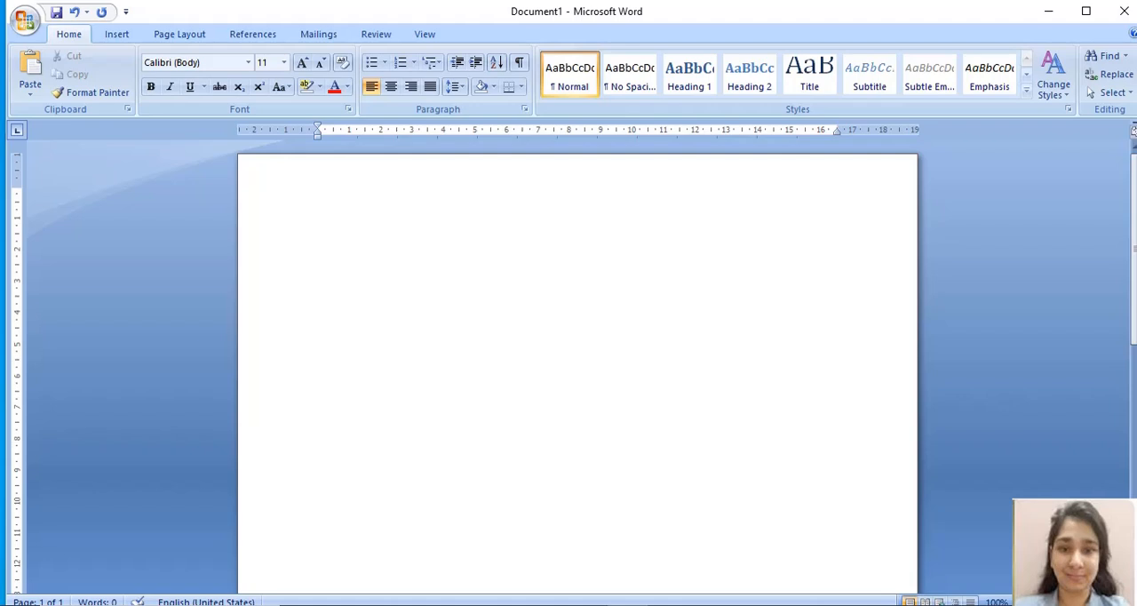
# Step: Fill the blank document with sample text using the formula =rand(20, 20)
pyautogui.write('=rand(20, 20)')
pyautogui.press('Return')
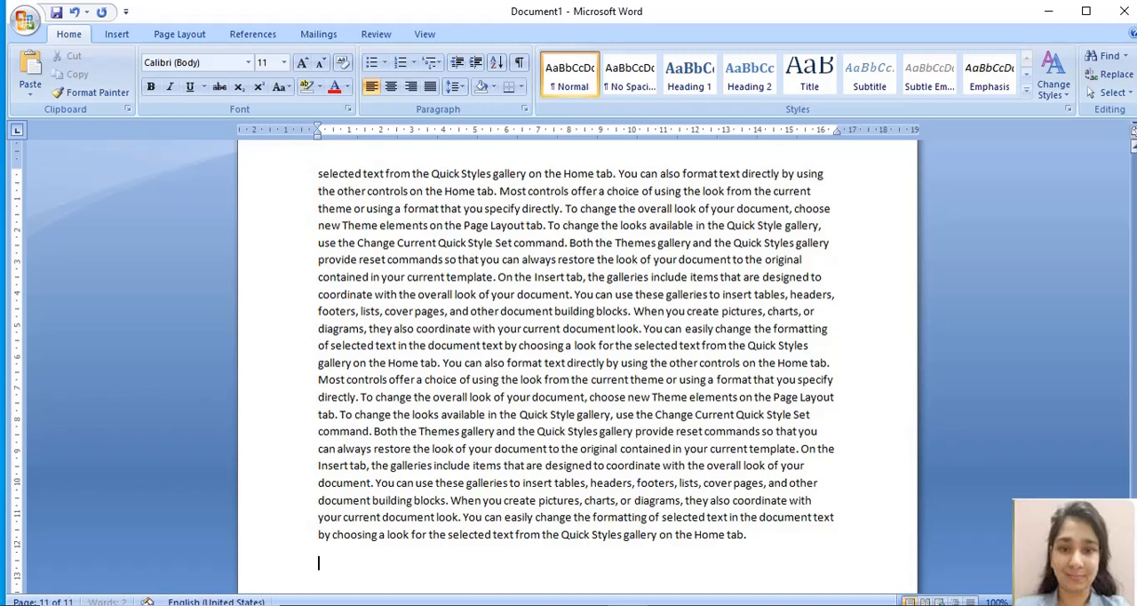
pyautogui.moveTo(1135, 530); pyautogui.dragTo(1135, 160)
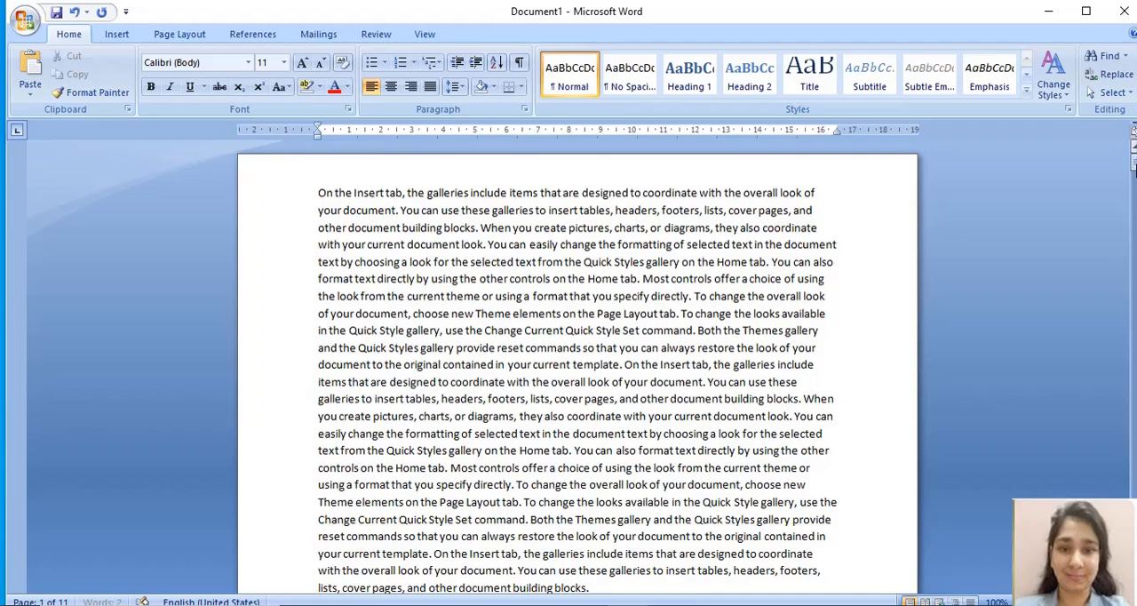
pyautogui.moveTo(1135, 170); pyautogui.dragTo(1135, 378)
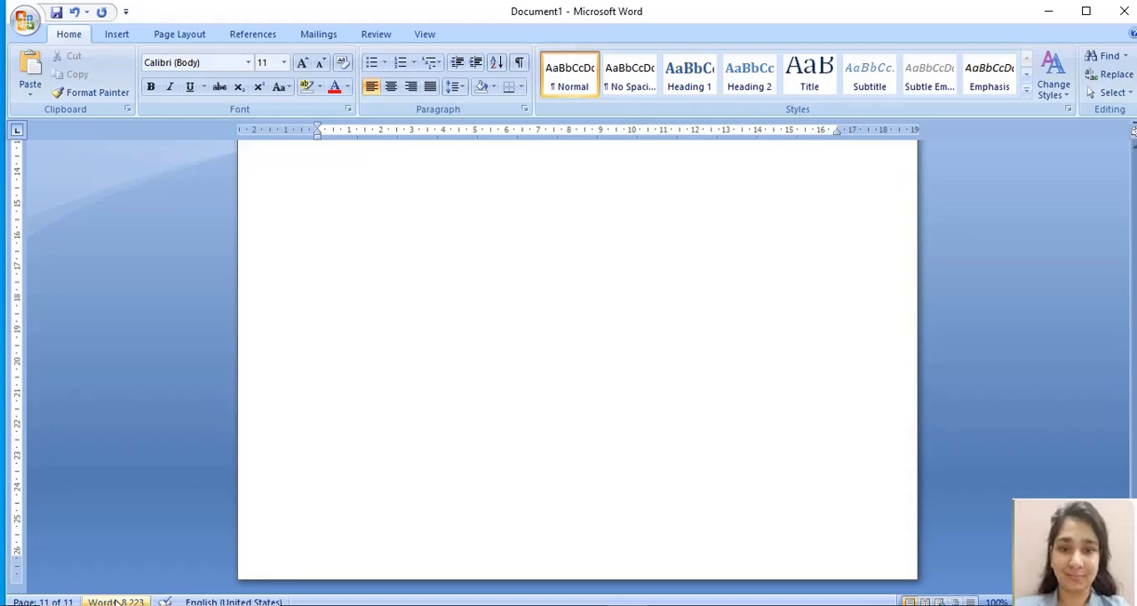
# Step: Set custom left and right page margins of 1 cm for the whole document
pyautogui.moveTo(1133, 562); pyautogui.dragTo(1133, 156)
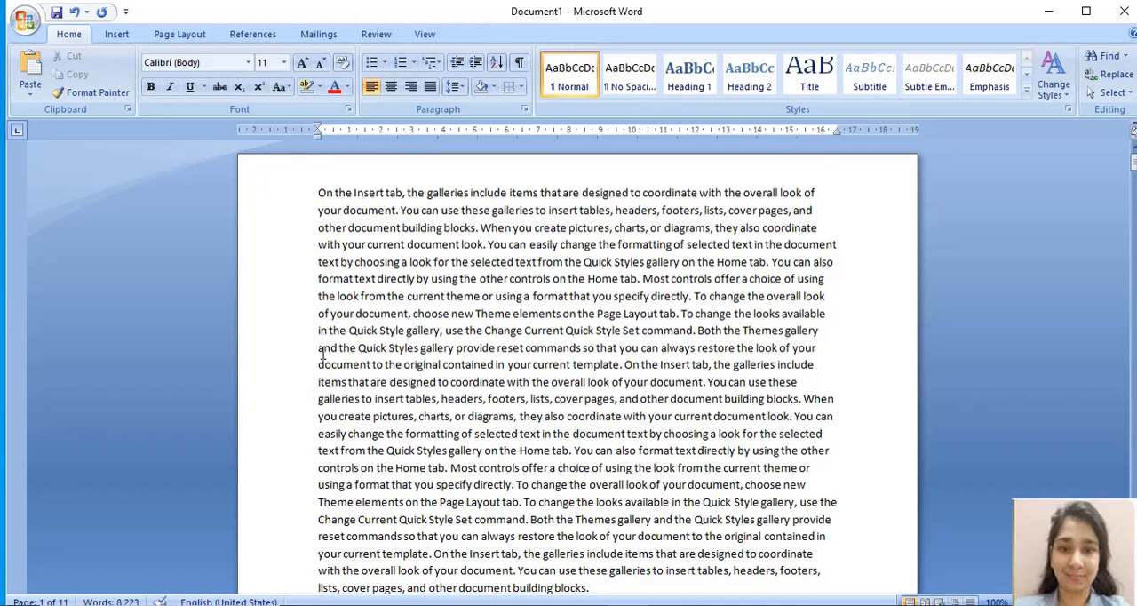
pyautogui.click(182, 35)
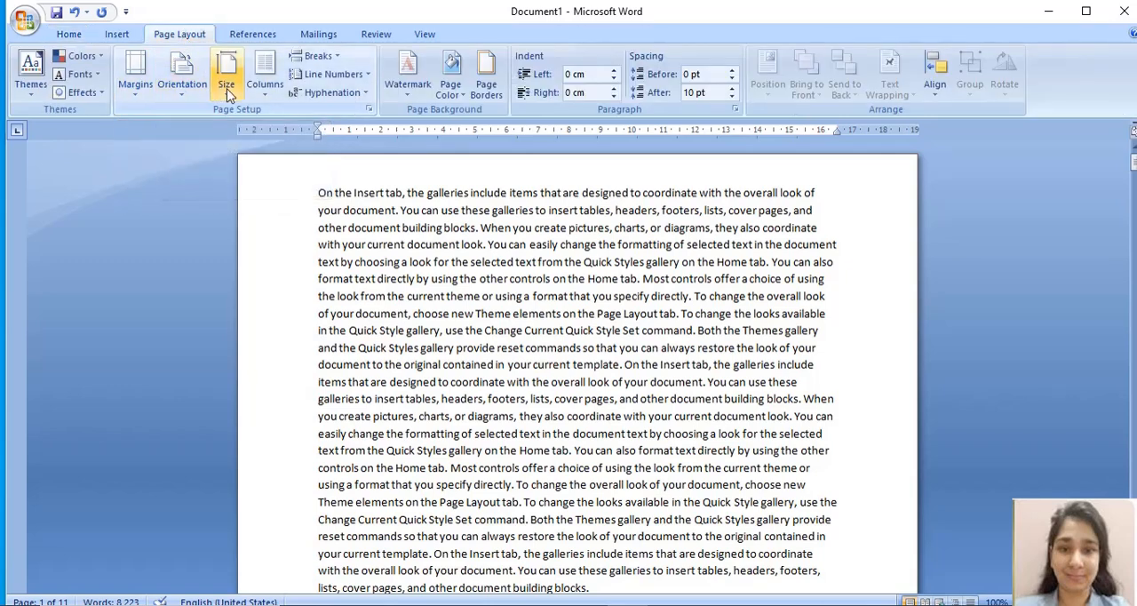
pyautogui.click(136, 85)
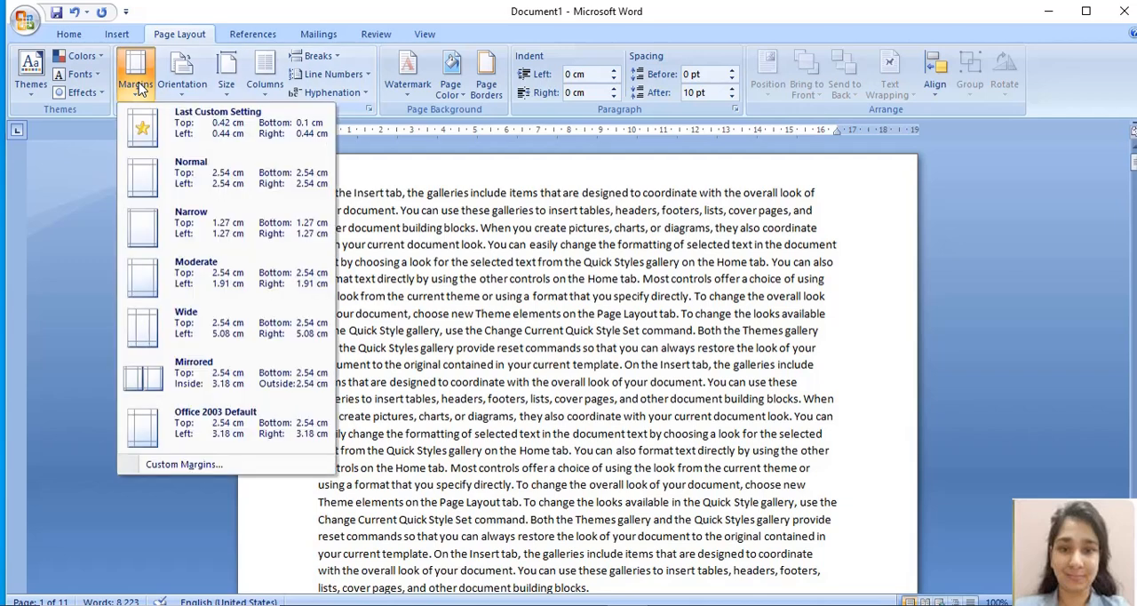
pyautogui.click(217, 466)
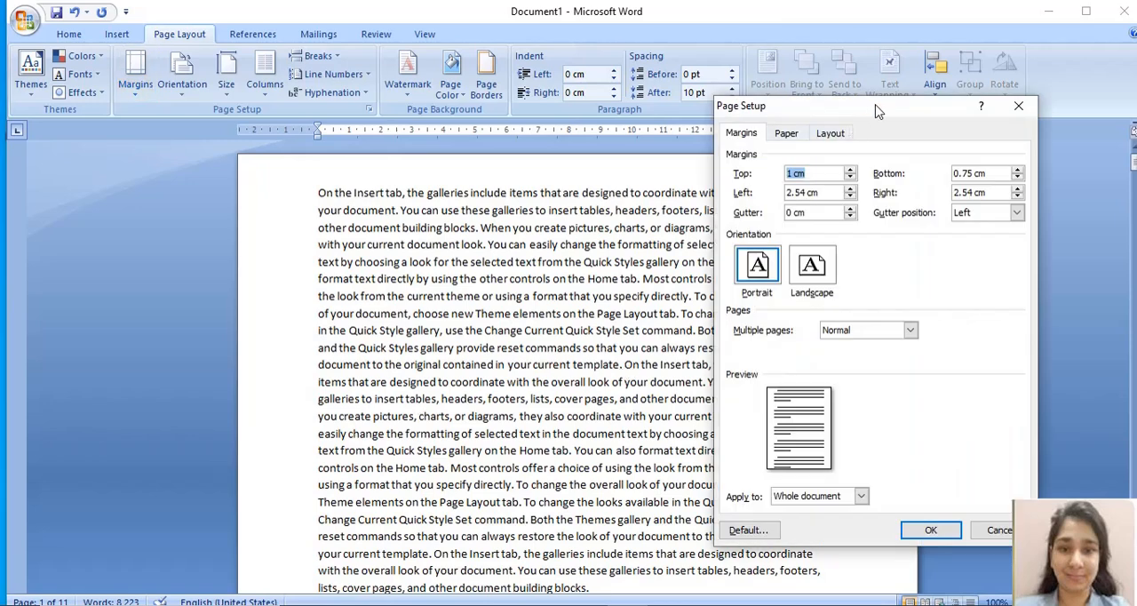
pyautogui.moveTo(876, 110); pyautogui.dragTo(923, 109)
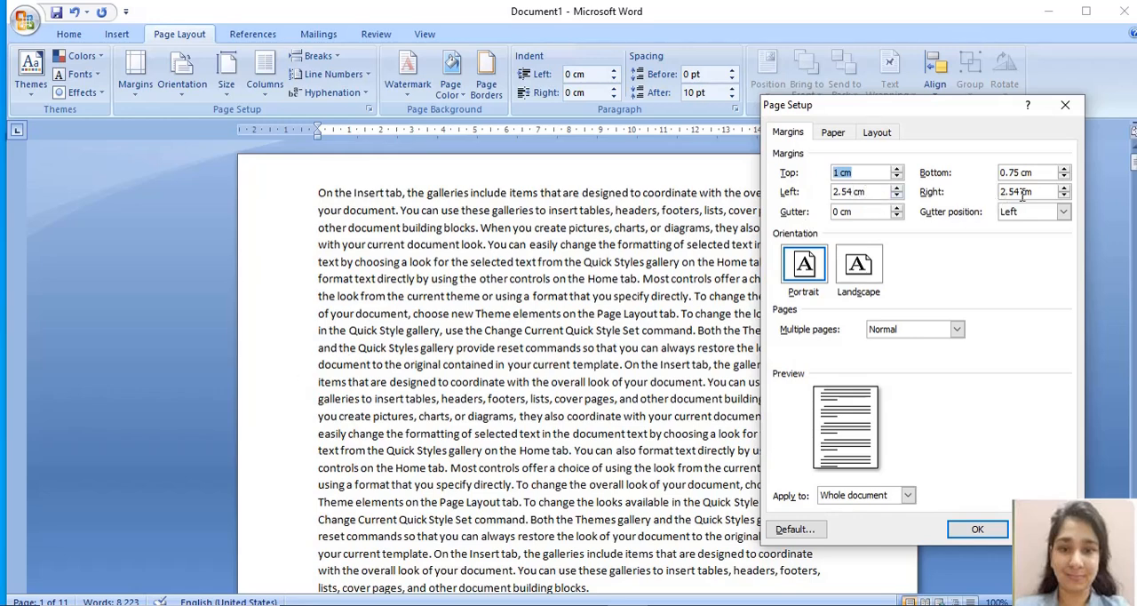
pyautogui.moveTo(1035, 193); pyautogui.dragTo(1003, 196)
pyautogui.click(863, 192)
pyautogui.press('BackSpace')
pyautogui.press('BackSpace')
pyautogui.press('BackSpace')
pyautogui.press('BackSpace')
pyautogui.press('BackSpace')
pyautogui.press('BackSpace')
pyautogui.press('BackSpace')
pyautogui.write('1 cm')
pyautogui.moveTo(1035, 192); pyautogui.dragTo(990, 198)
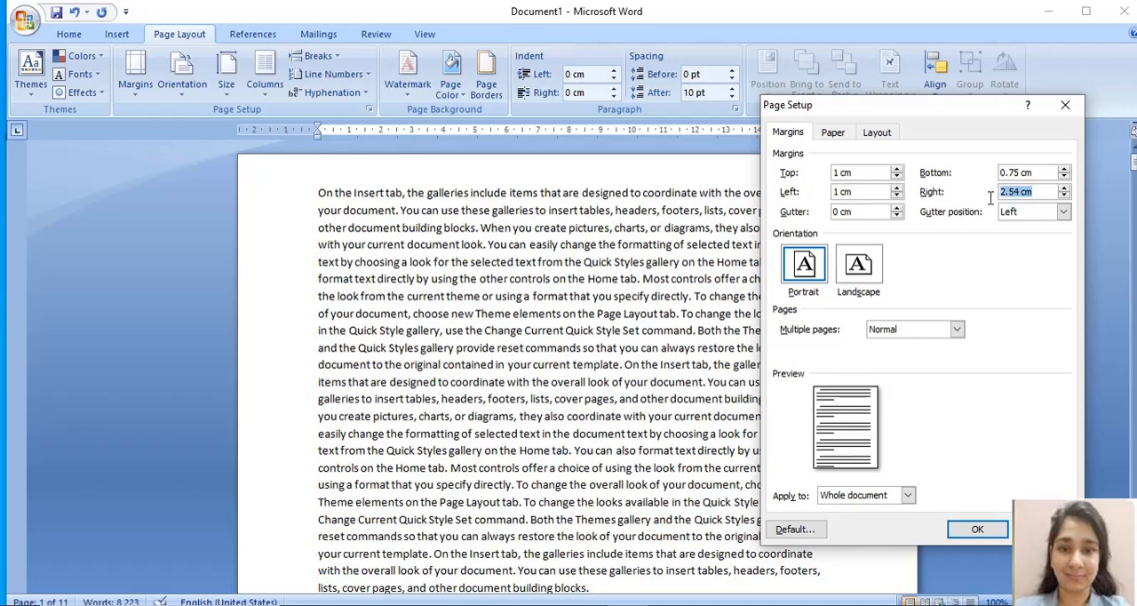
pyautogui.write('1 cm')
pyautogui.click(976, 530)
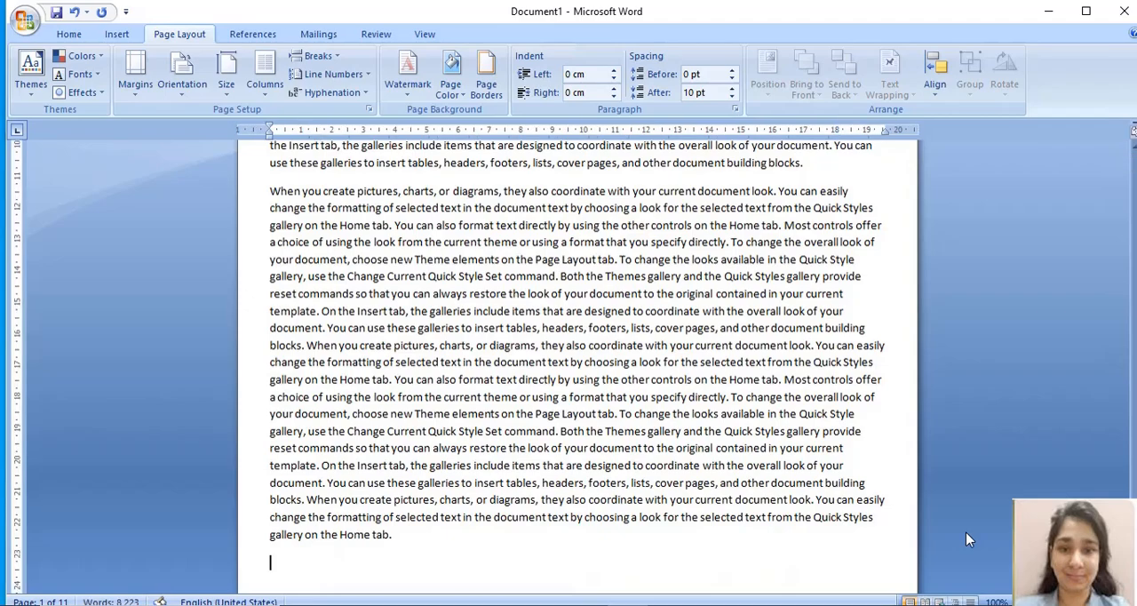
# Step: Set the custom top page margin to 0.5 cm for the whole document
pyautogui.scroll(3, 1136, 349)
pyautogui.moveTo(1136, 349); pyautogui.dragTo(1132, 421)
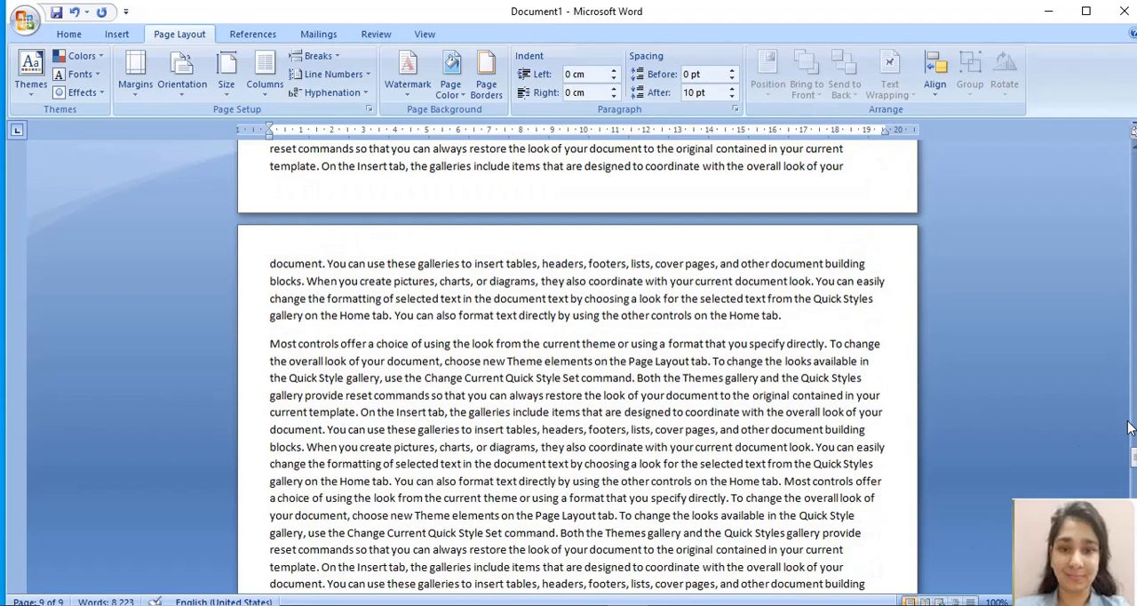
pyautogui.moveTo(1134, 457); pyautogui.dragTo(1134, 163)
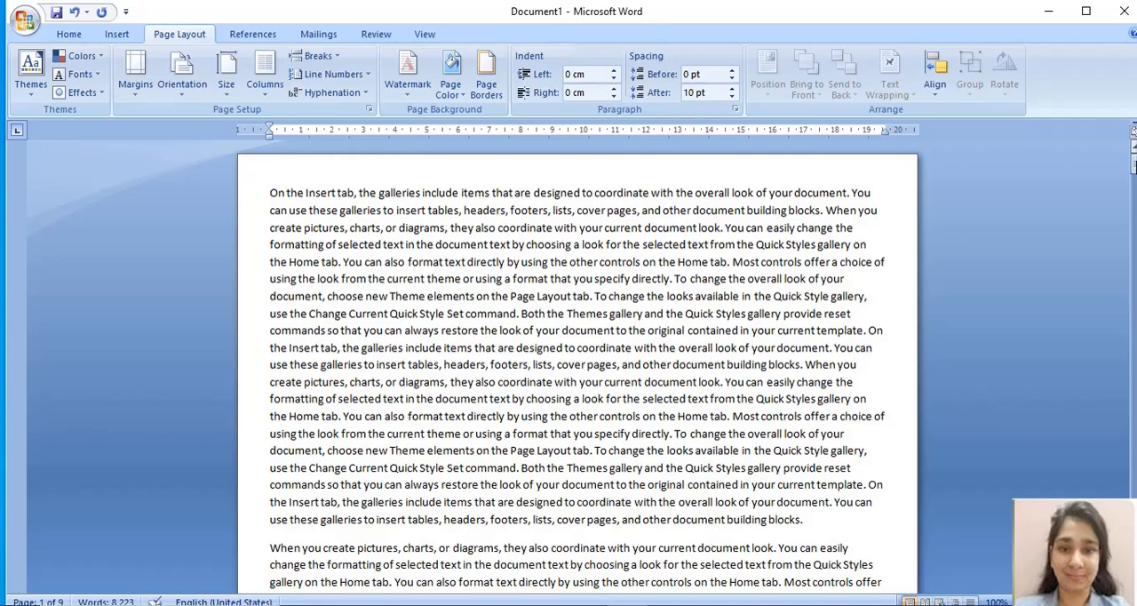
pyautogui.moveTo(1134, 163); pyautogui.dragTo(1134, 498)
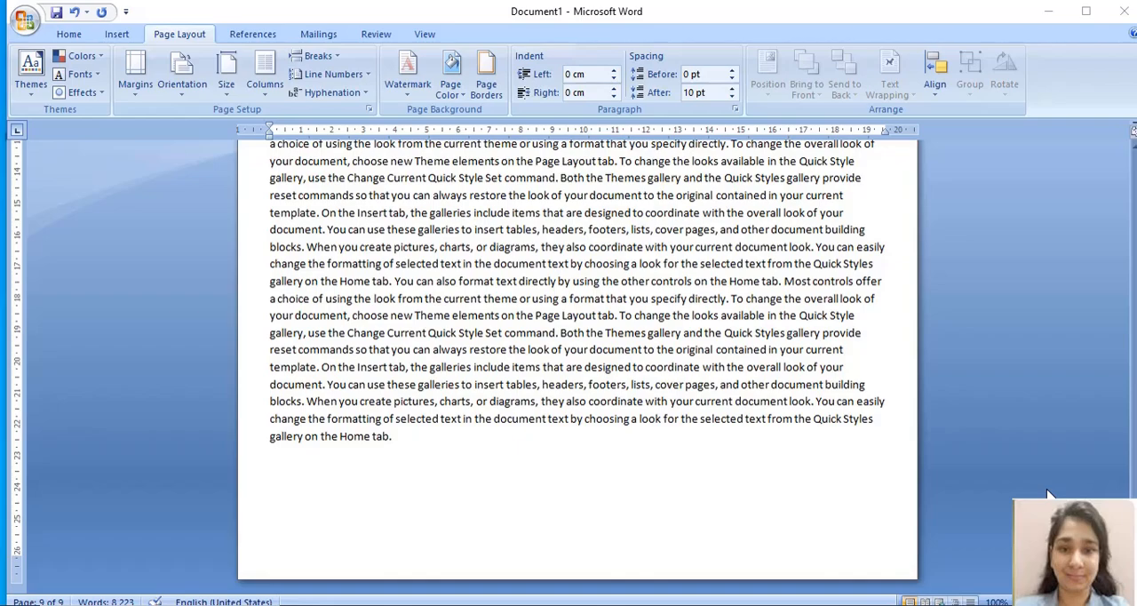
pyautogui.scroll(6, 1133, 491)
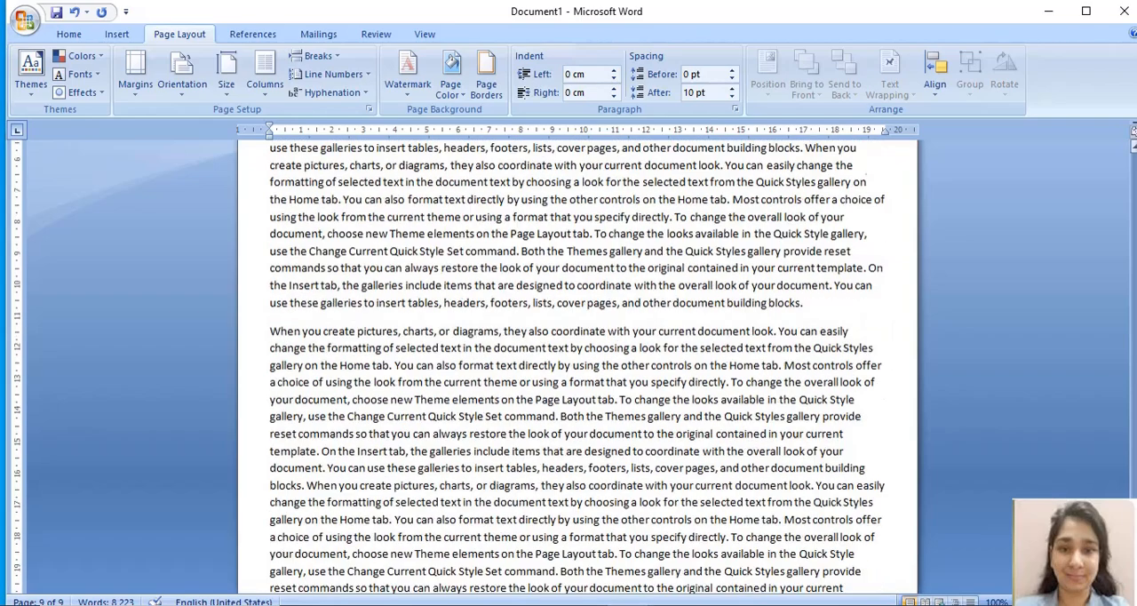
pyautogui.moveTo(1133, 491); pyautogui.dragTo(1133, 164)
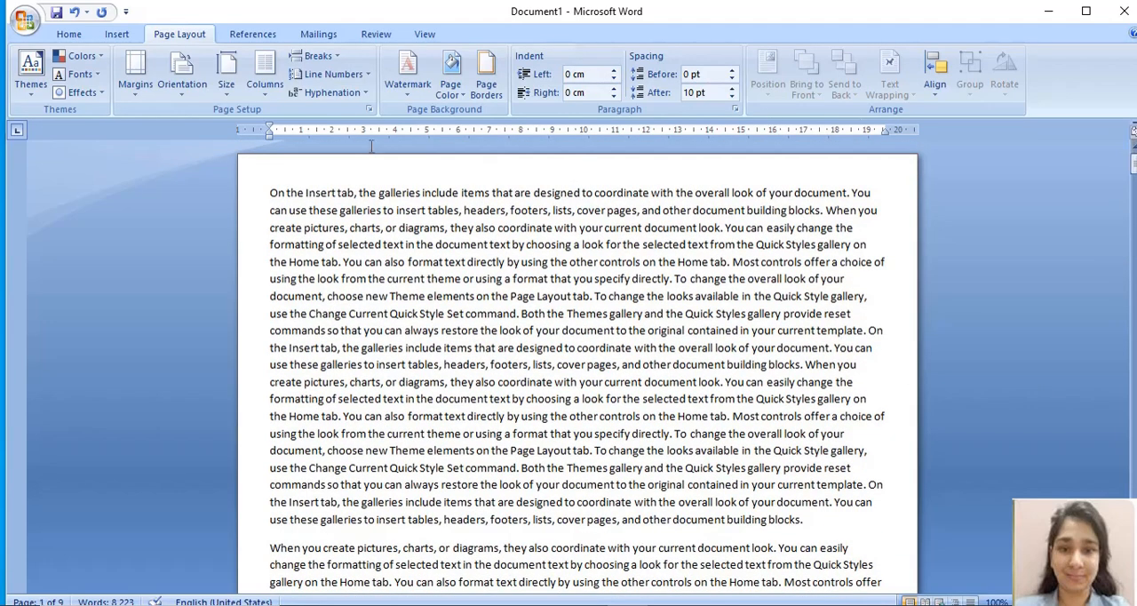
pyautogui.click(137, 89)
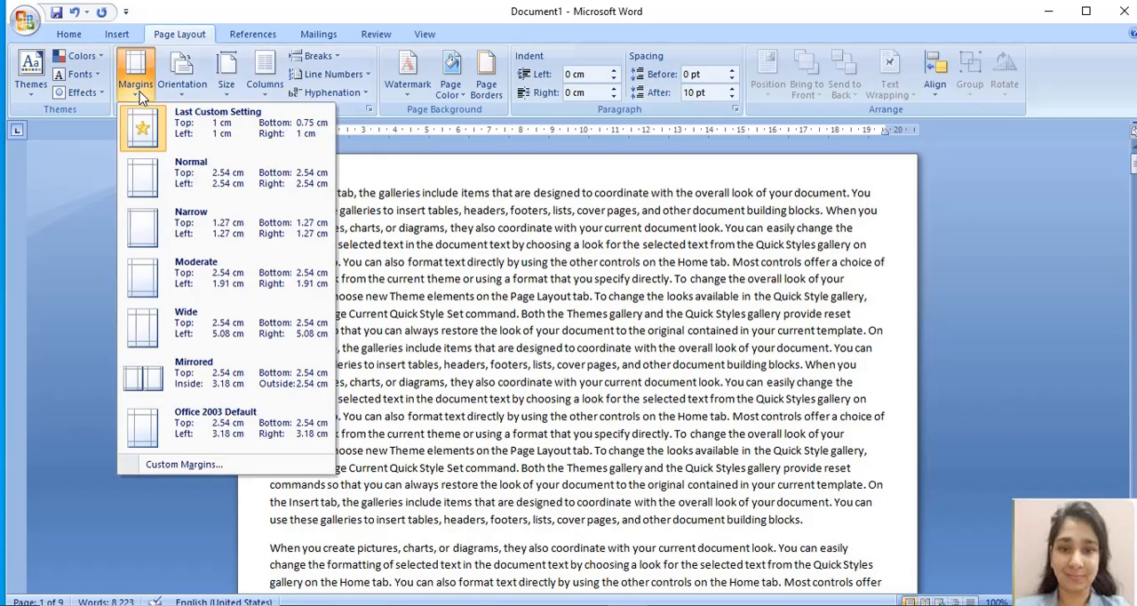
pyautogui.click(211, 464)
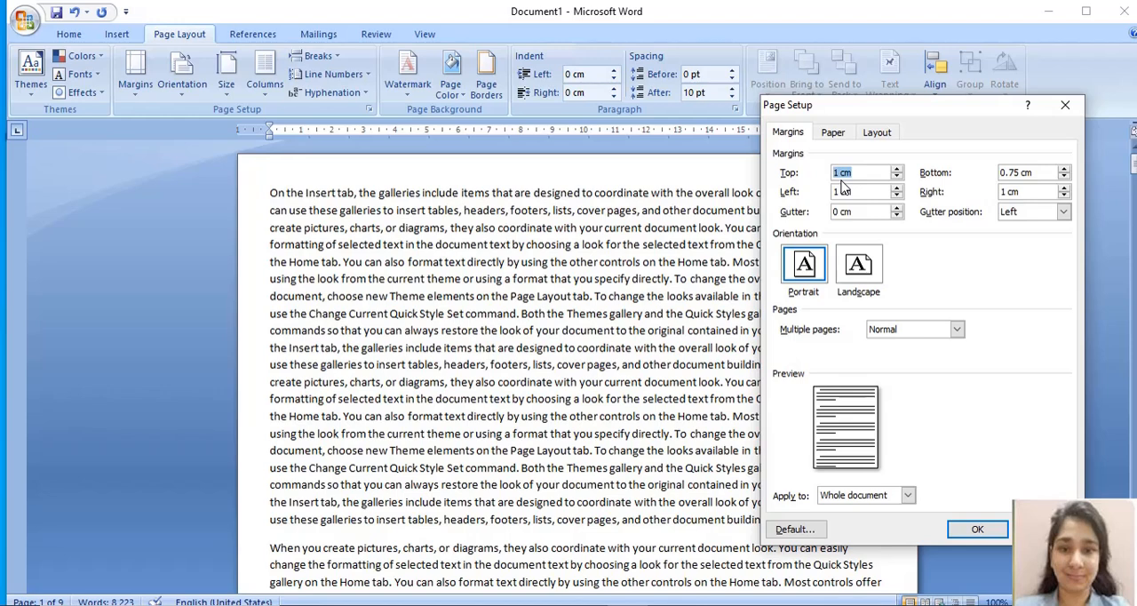
pyautogui.press('BackSpace')
pyautogui.write('0.5')
pyautogui.click(973, 534)
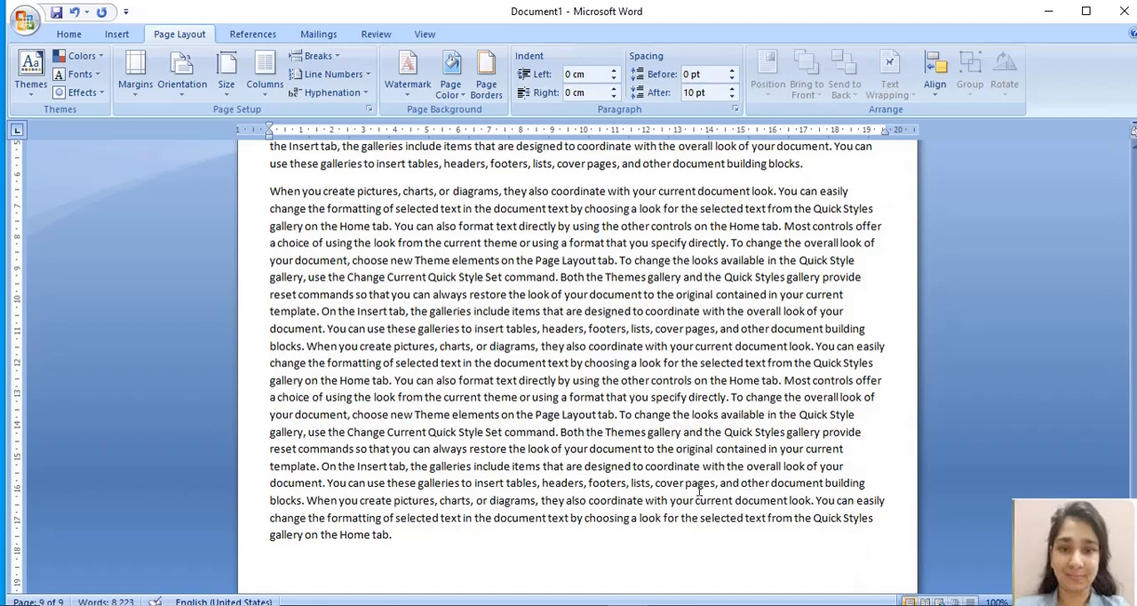
# Step: Review how the text fills the pages through to the end, and check the available line spacing options
pyautogui.click(1136, 299)
pyautogui.click(1135, 300)
pyautogui.click(1136, 299)
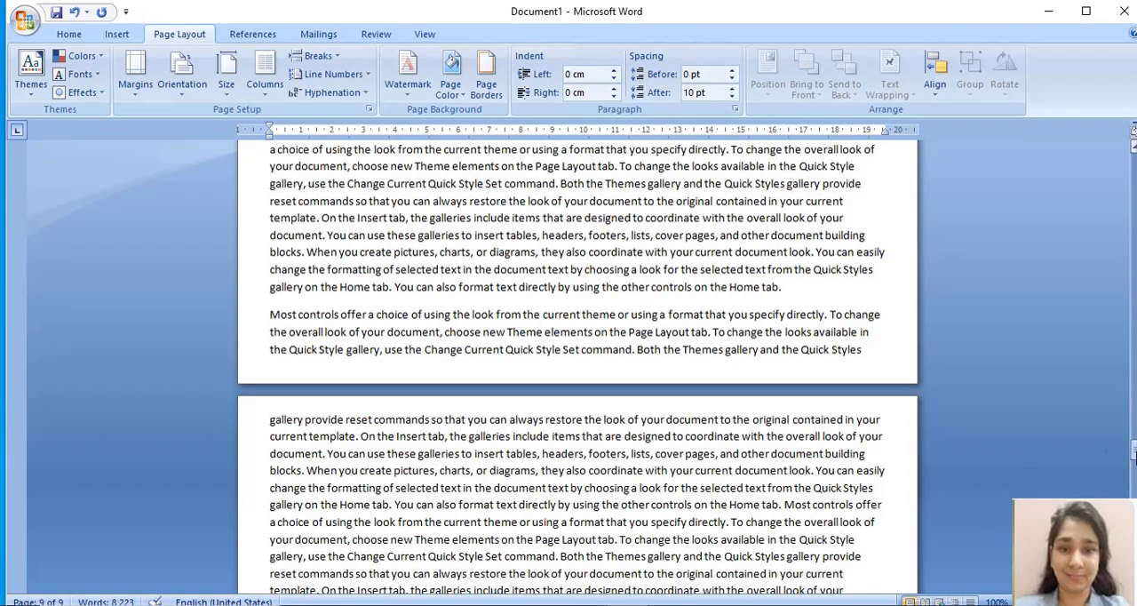
pyautogui.moveTo(1134, 453); pyautogui.dragTo(1133, 498)
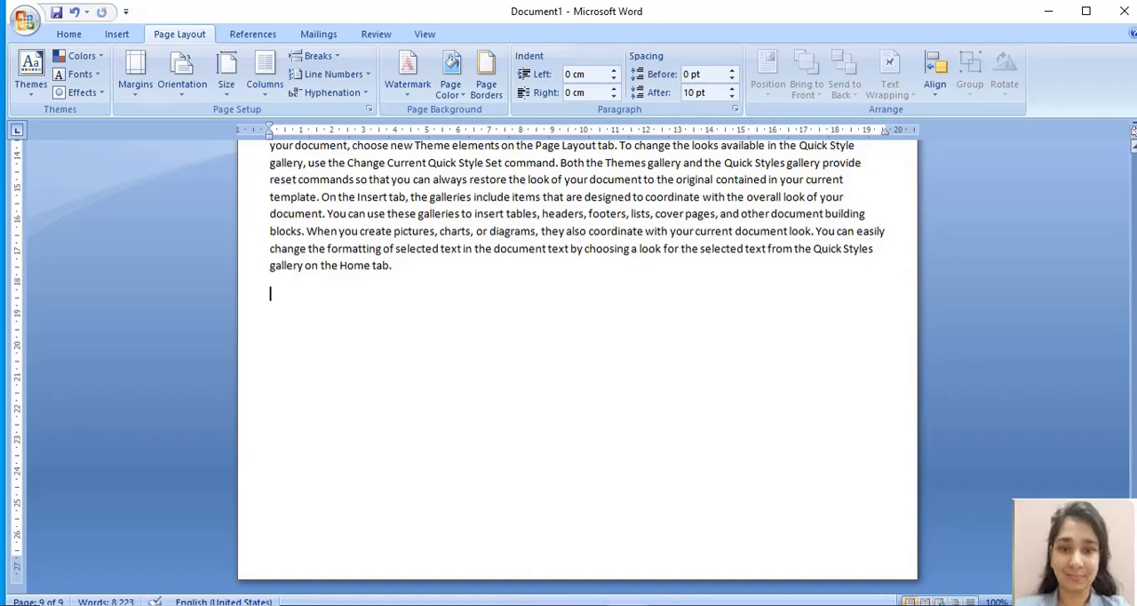
pyautogui.moveTo(1134, 524); pyautogui.dragTo(1136, 234)
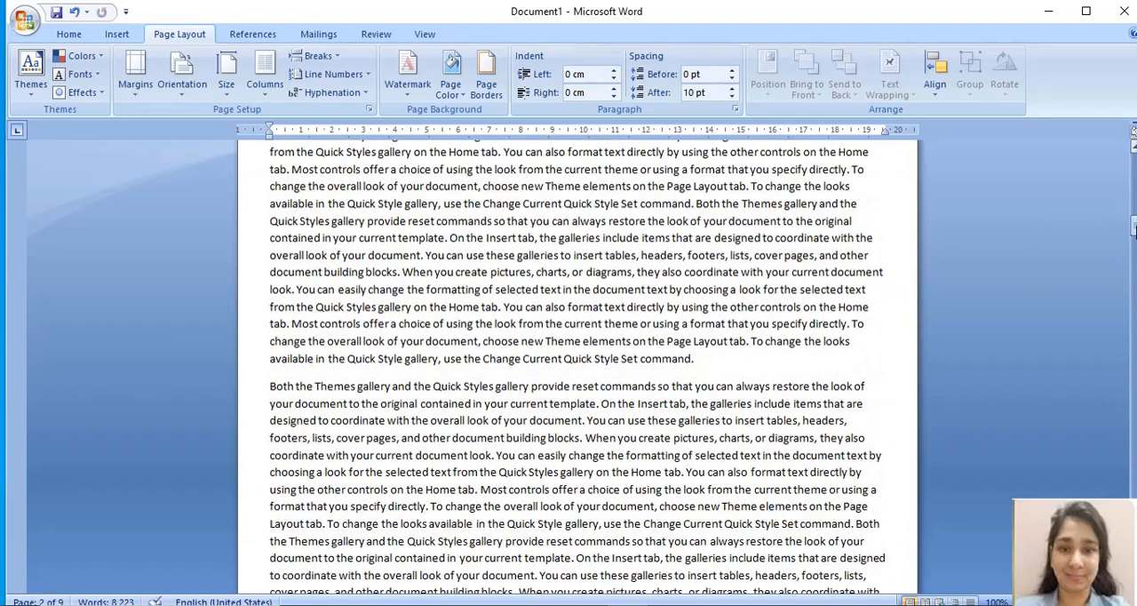
pyautogui.moveTo(1135, 229); pyautogui.dragTo(1135, 167)
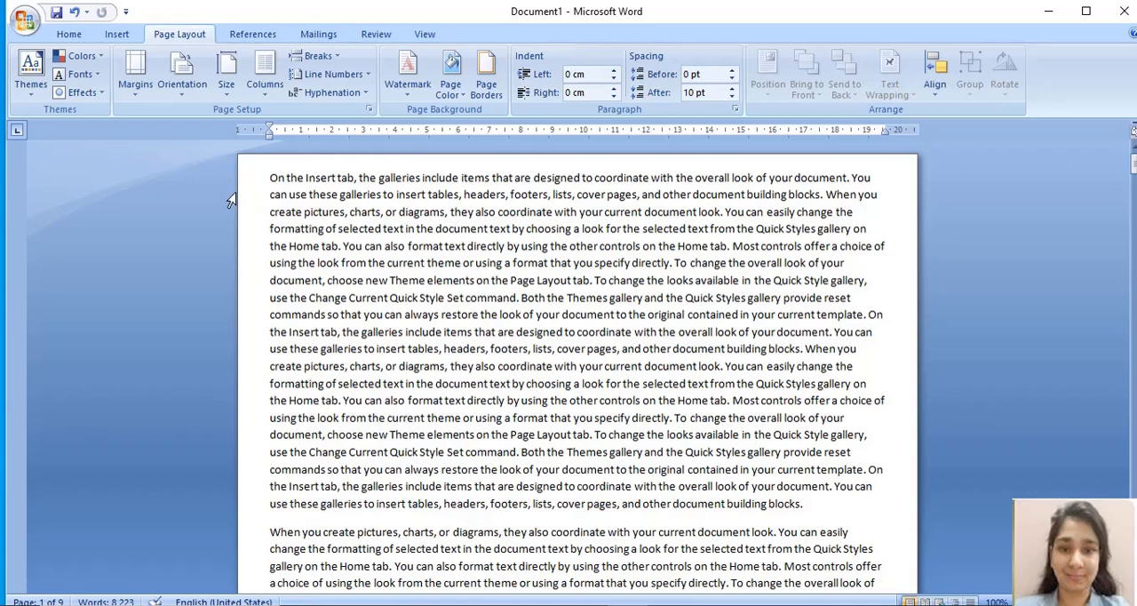
pyautogui.click(69, 34)
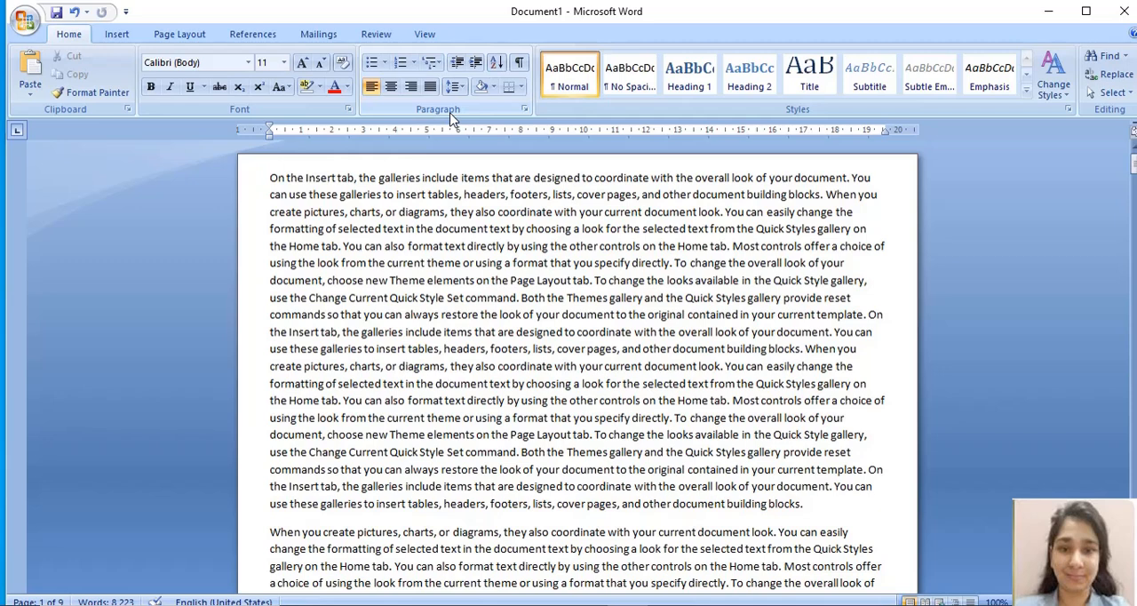
pyautogui.click(458, 87)
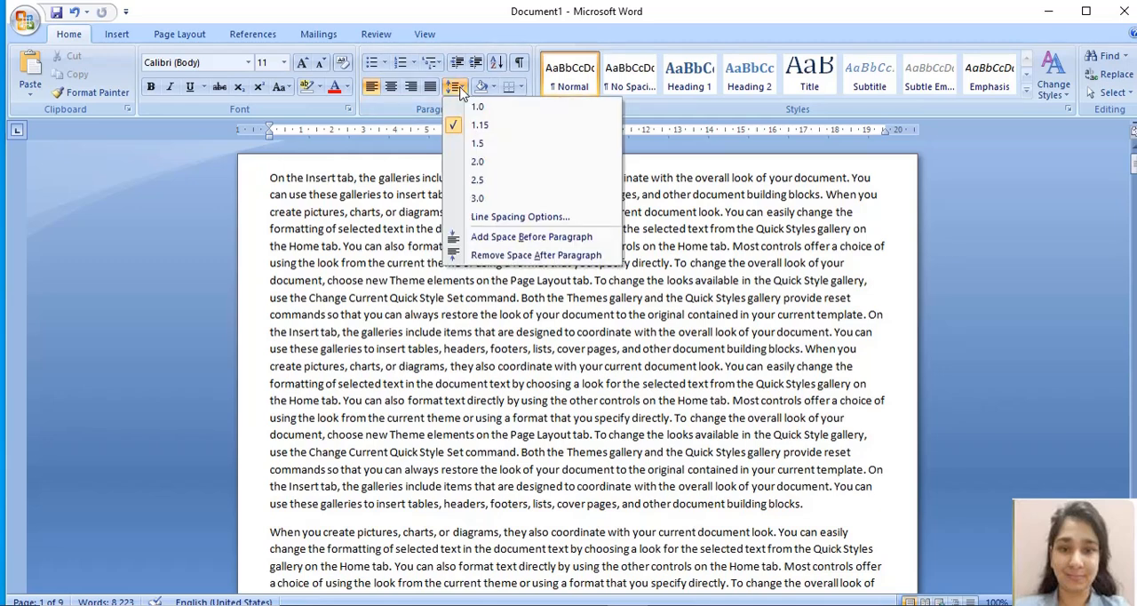
pyautogui.click(424, 296)
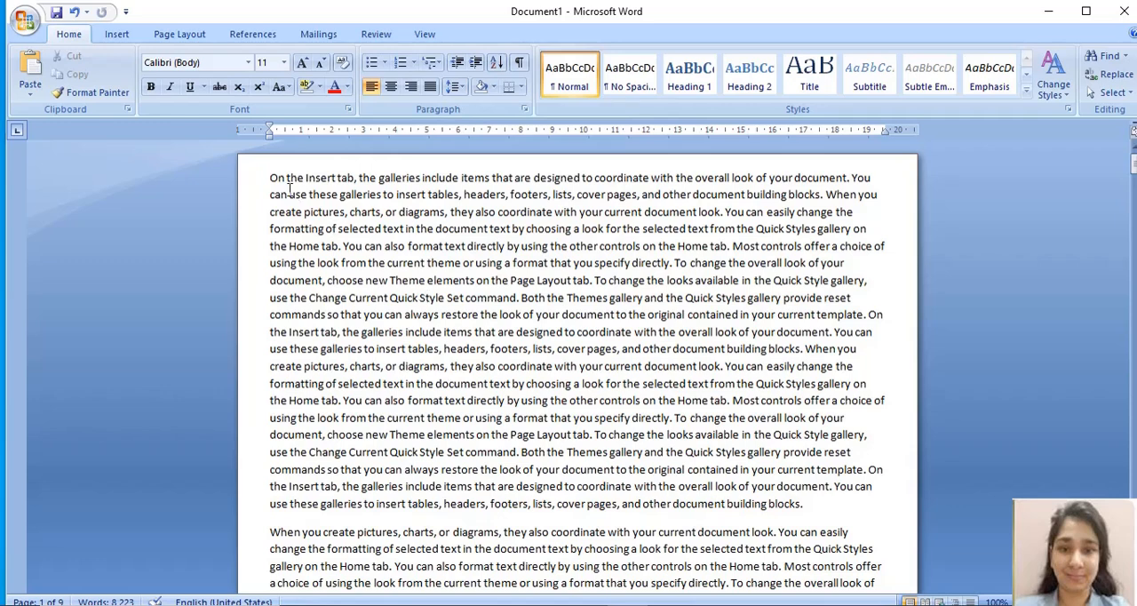
# Step: Set the line spacing of the document's first paragraph to 1.0
pyautogui.moveTo(270, 178); pyautogui.dragTo(337, 179)
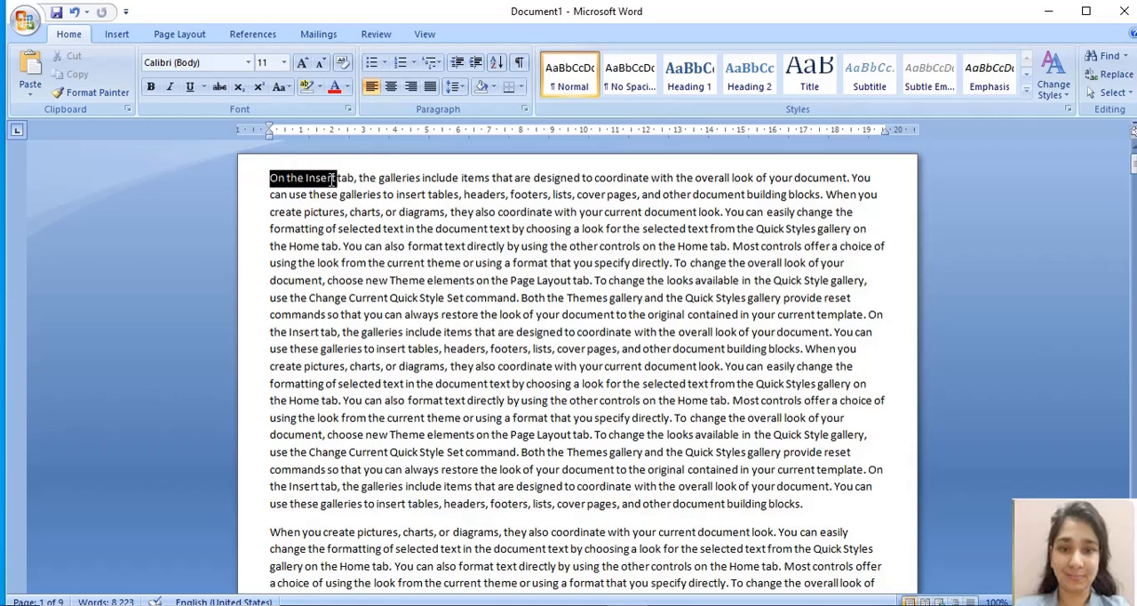
pyautogui.moveTo(272, 194); pyautogui.dragTo(338, 195)
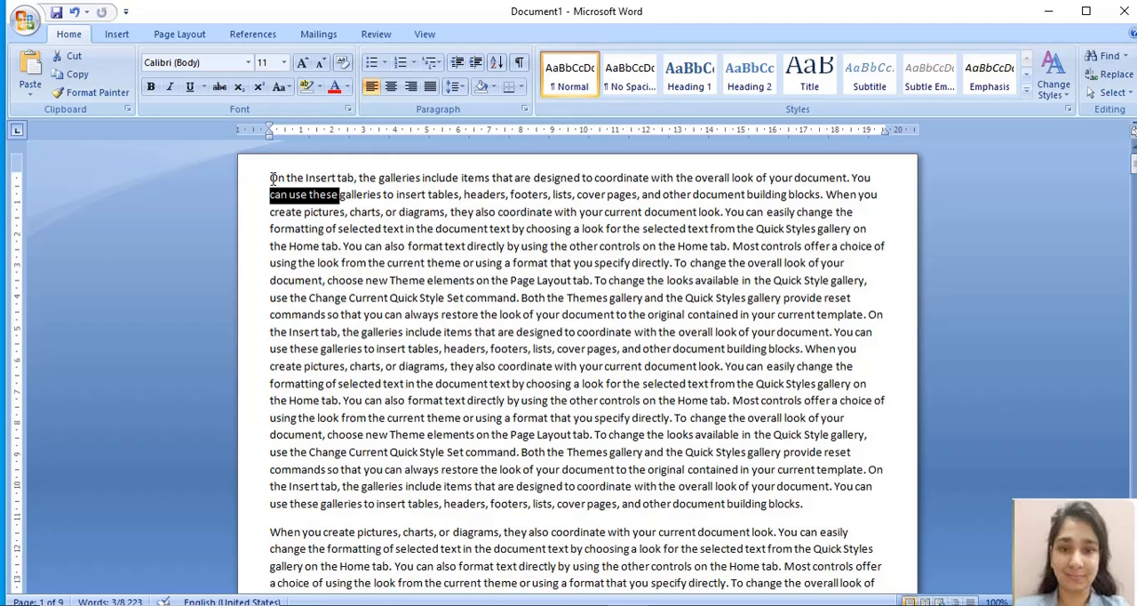
pyautogui.moveTo(272, 179); pyautogui.dragTo(413, 309)
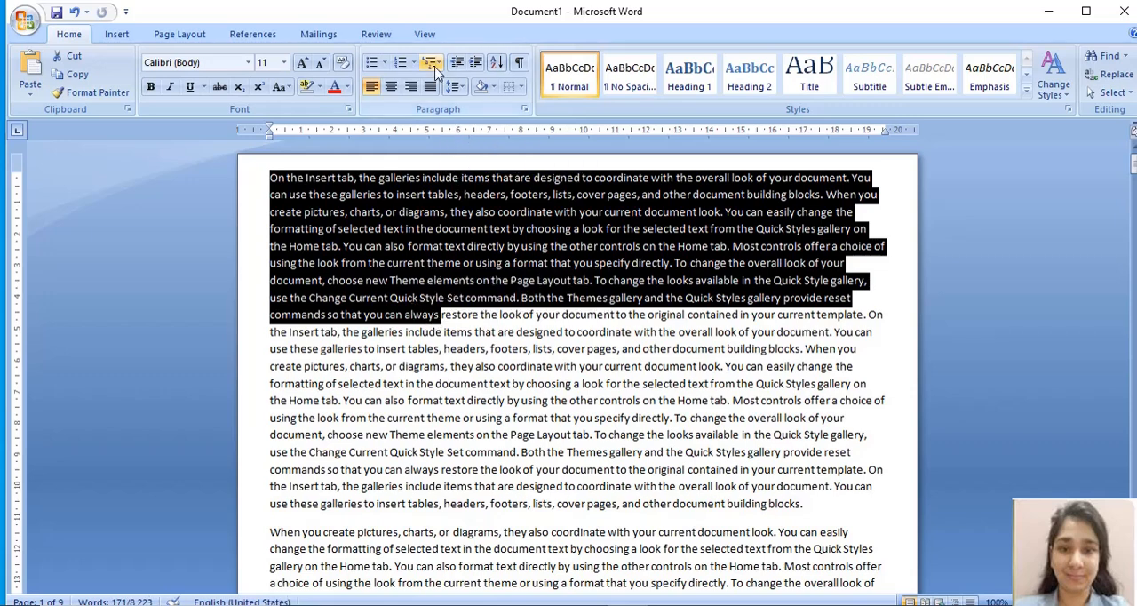
pyautogui.click(458, 88)
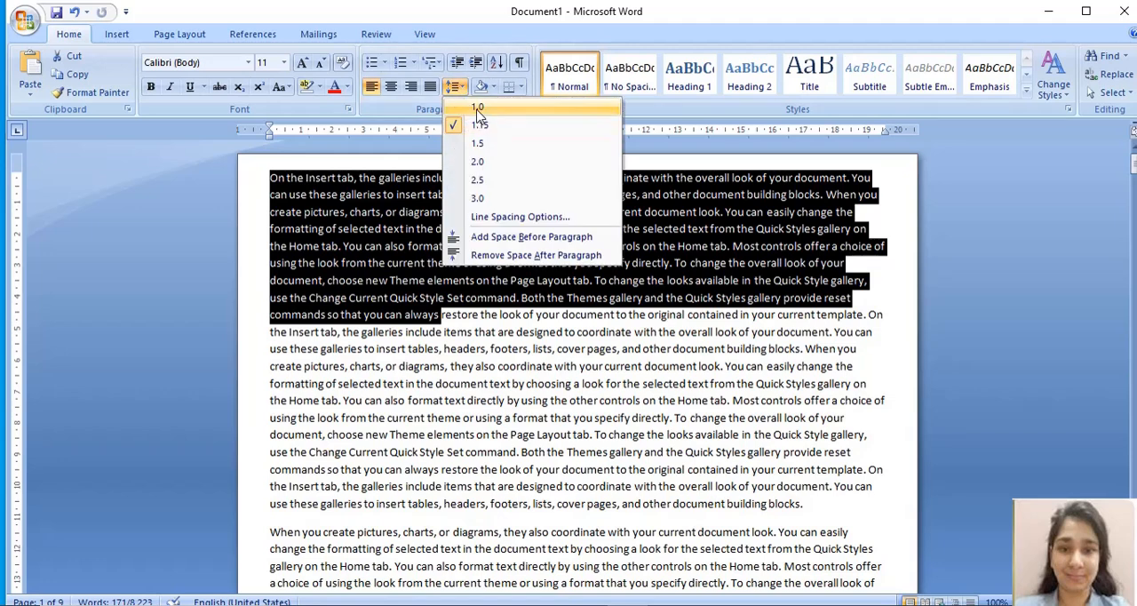
pyautogui.click(479, 109)
pyautogui.click(450, 326)
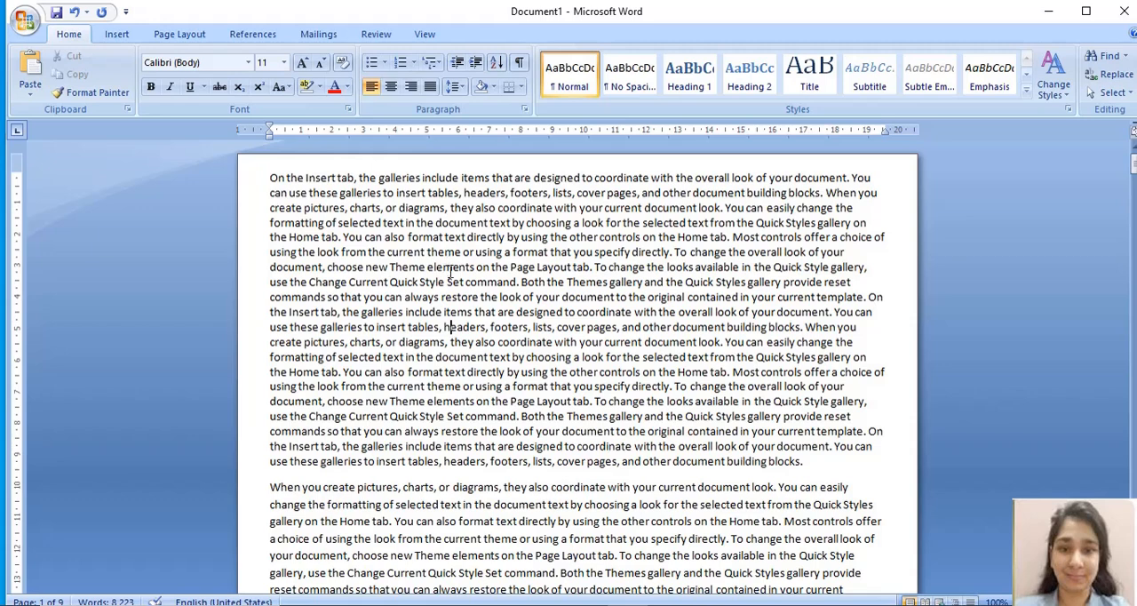
pyautogui.press('Down')
pyautogui.press('Down')
pyautogui.press('Down')
pyautogui.press('Down')
pyautogui.press('Down')
pyautogui.press('Down')
pyautogui.press('Down')
pyautogui.press('Down')
pyautogui.press('Down')
pyautogui.press('Down')
pyautogui.press('Down')
pyautogui.click(455, 86)
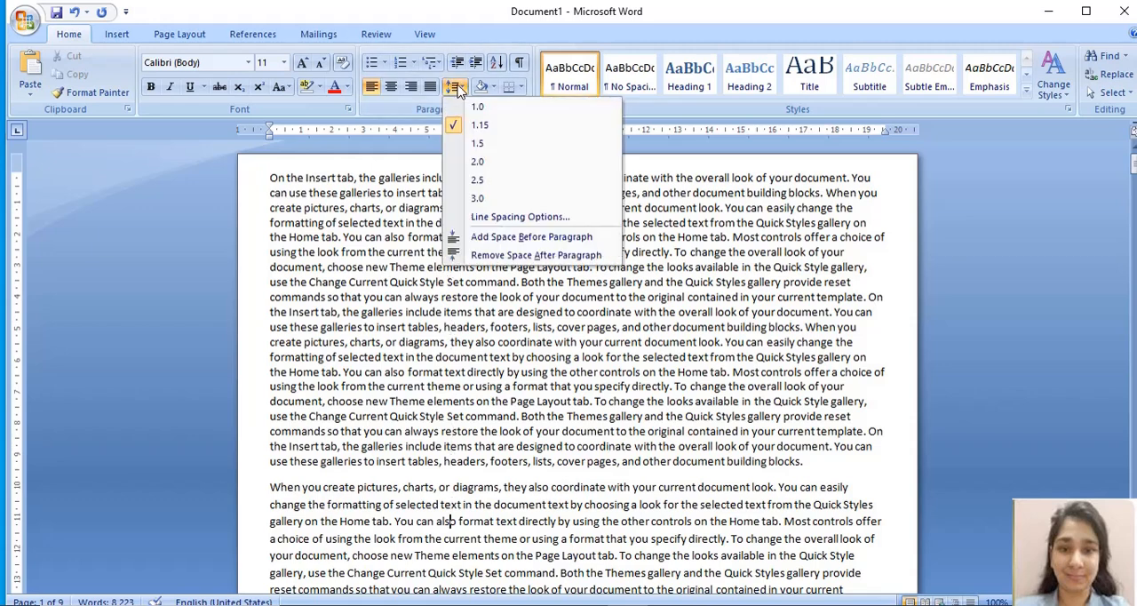
pyautogui.click(457, 88)
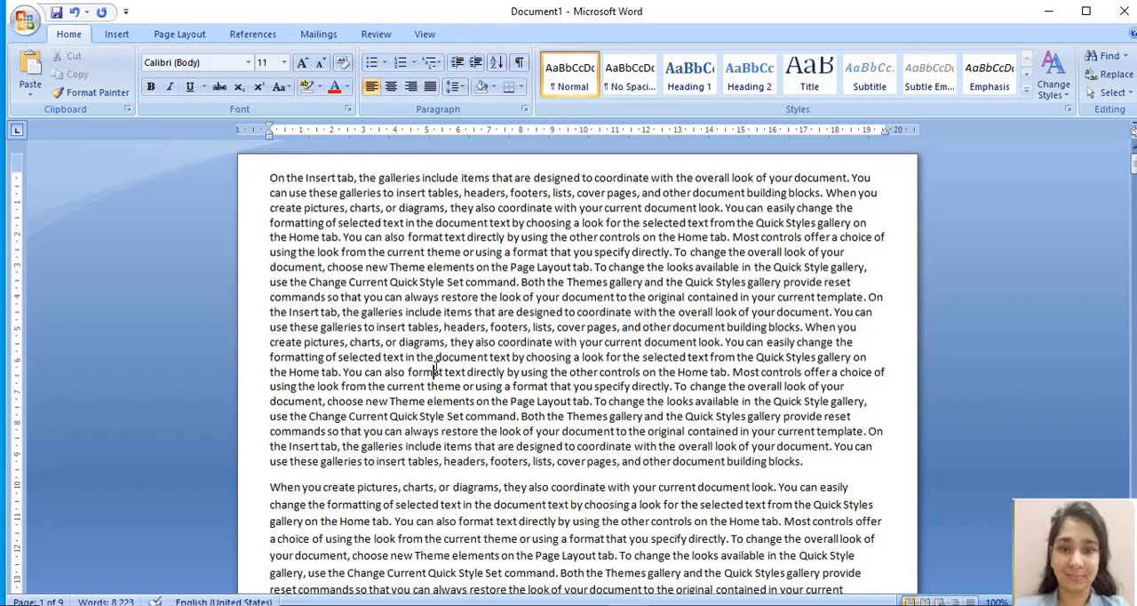
pyautogui.press('Down')
pyautogui.click(271, 178)
pyautogui.moveTo(271, 177); pyautogui.dragTo(578, 433)
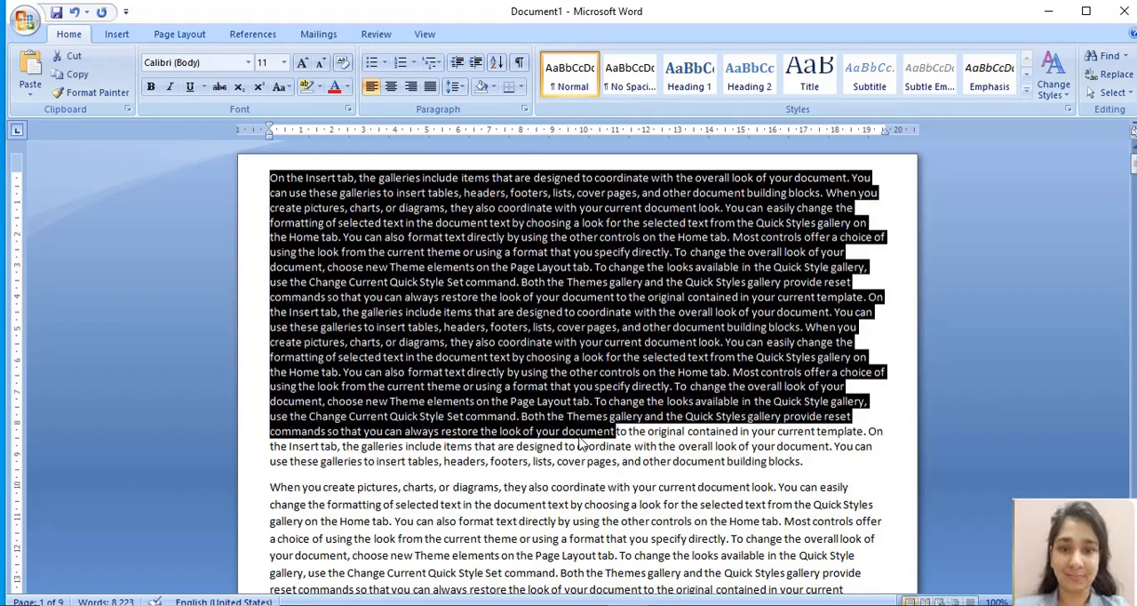
pyautogui.click(582, 440)
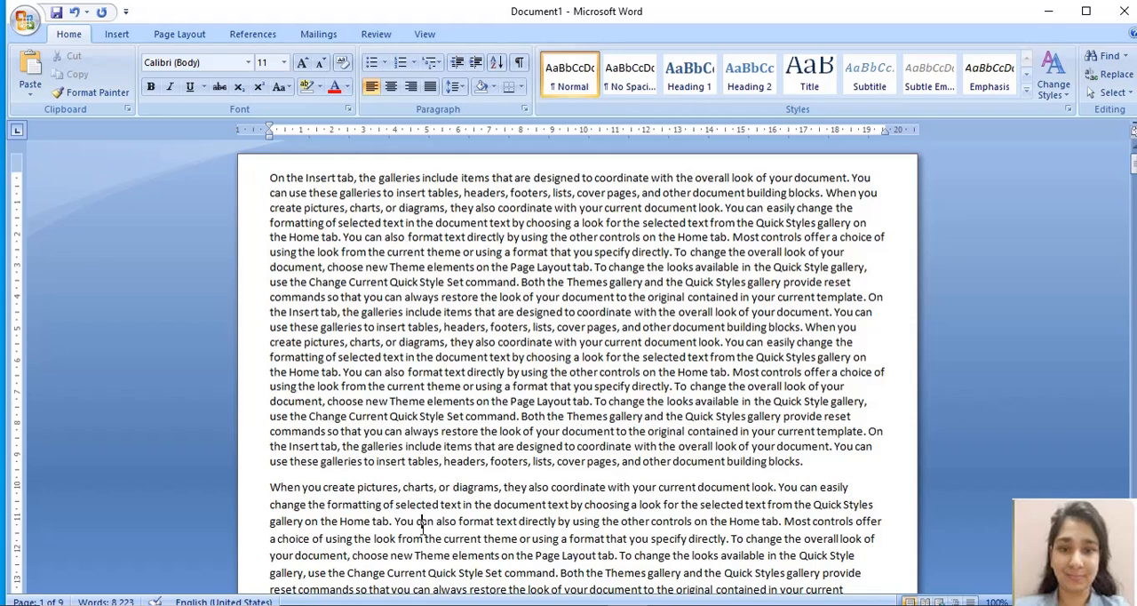
# Step: Set the line spacing of the document's second paragraph to 1.0
pyautogui.press('Down')
pyautogui.press('Down')
pyautogui.press('Down')
pyautogui.press('Down')
pyautogui.press('Down')
pyautogui.press('Down')
pyautogui.press('Down')
pyautogui.press('Down')
pyautogui.press('Down')
pyautogui.press('Down')
pyautogui.press('Down')
pyautogui.press('Down')
pyautogui.press('Down')
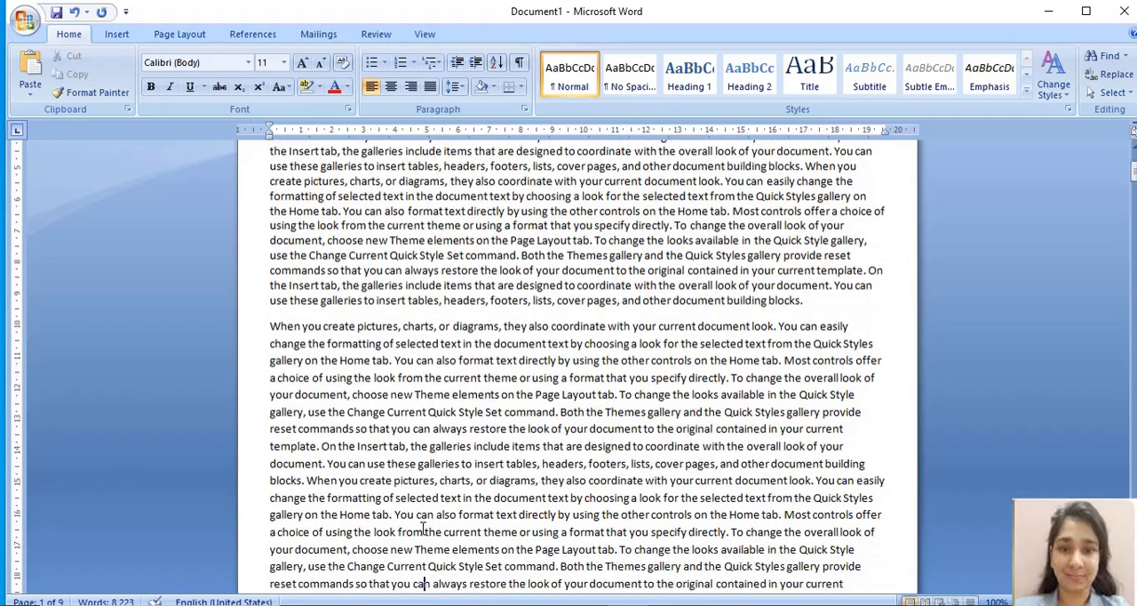
pyautogui.press('Down')
pyautogui.press('Down')
pyautogui.press('Down')
pyautogui.press('Down')
pyautogui.press('Down')
pyautogui.press('Down')
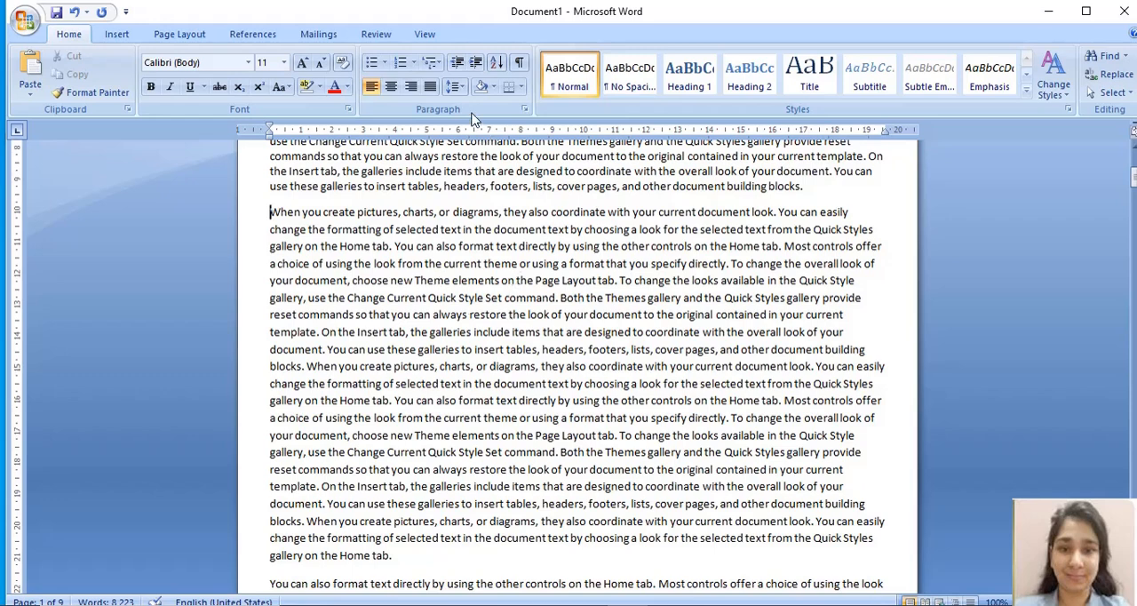
pyautogui.click(459, 87)
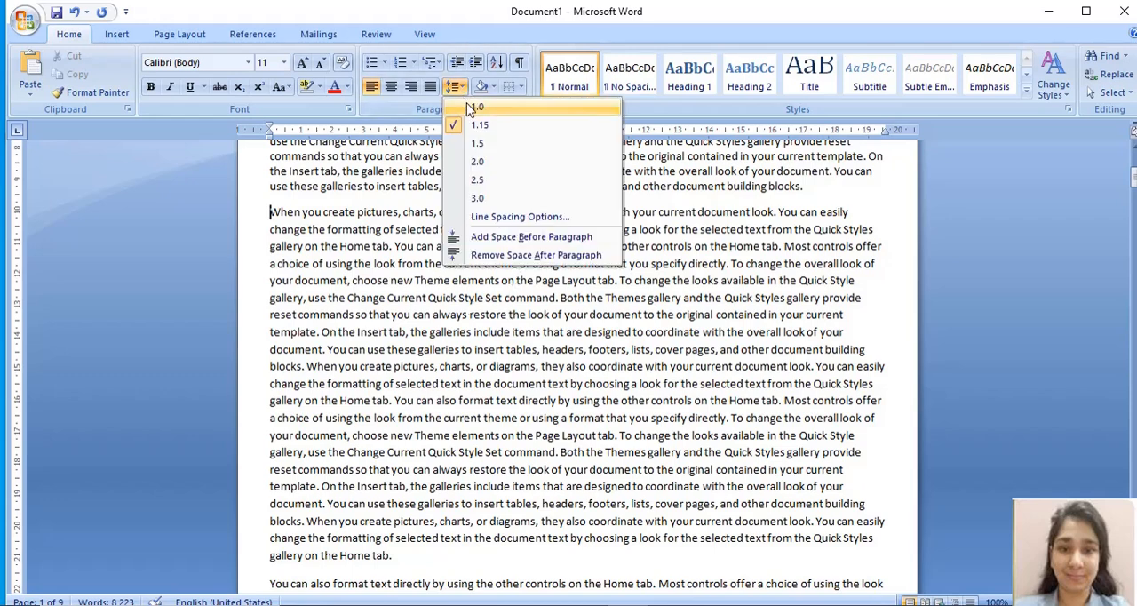
pyautogui.click(470, 106)
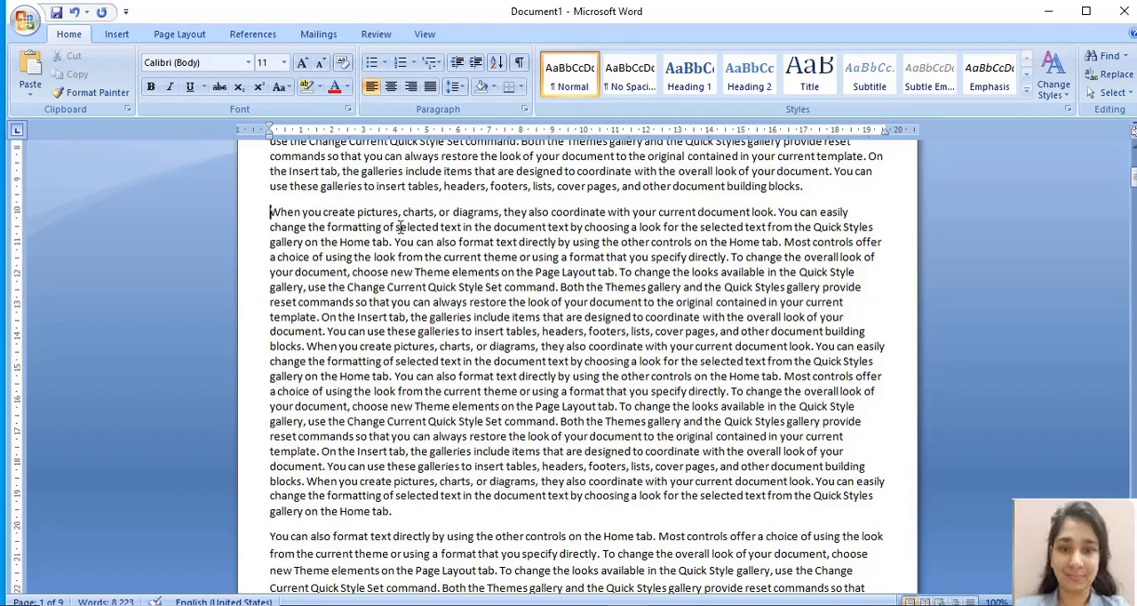
# Step: Compare the line spacing of the first two paragraphs with that of the third paragraph running onto page 2
pyautogui.click(455, 87)
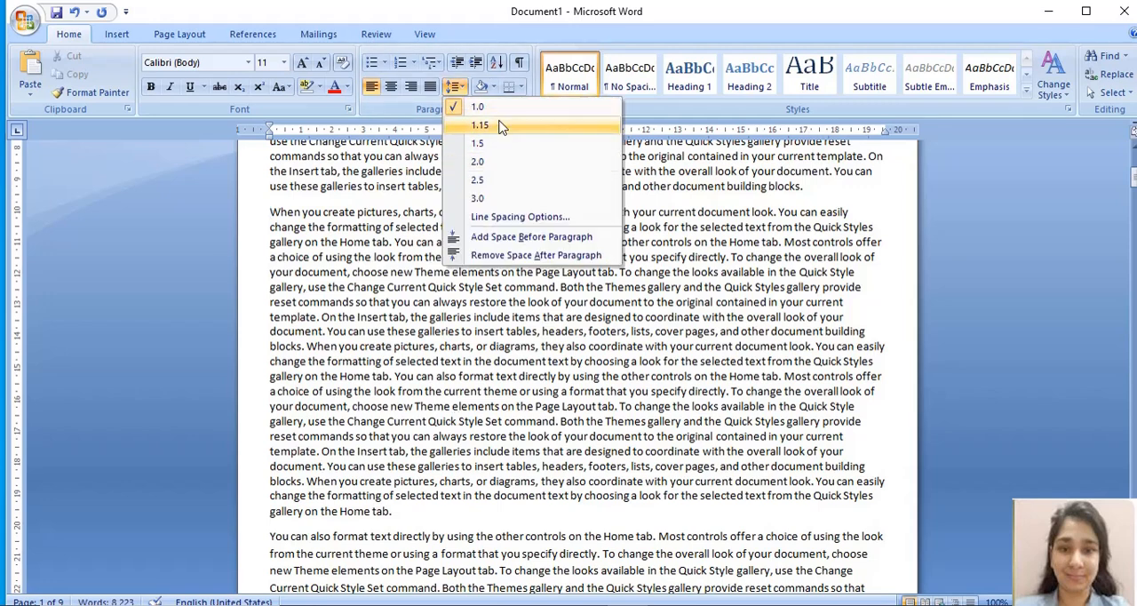
pyautogui.click(406, 407)
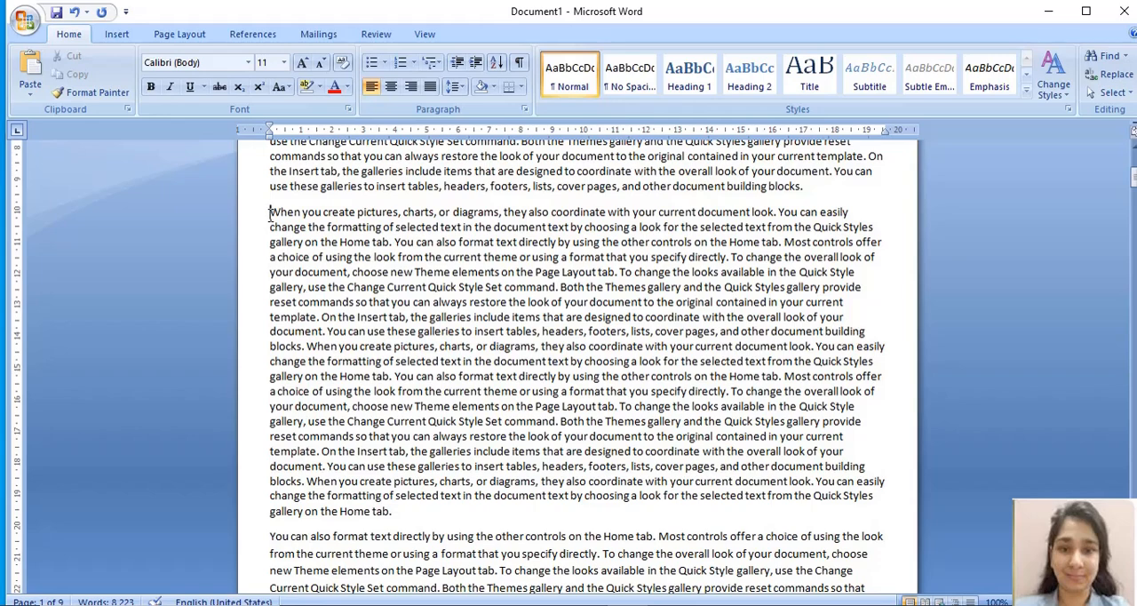
pyautogui.moveTo(269, 213); pyautogui.dragTo(400, 293)
pyautogui.click(397, 511)
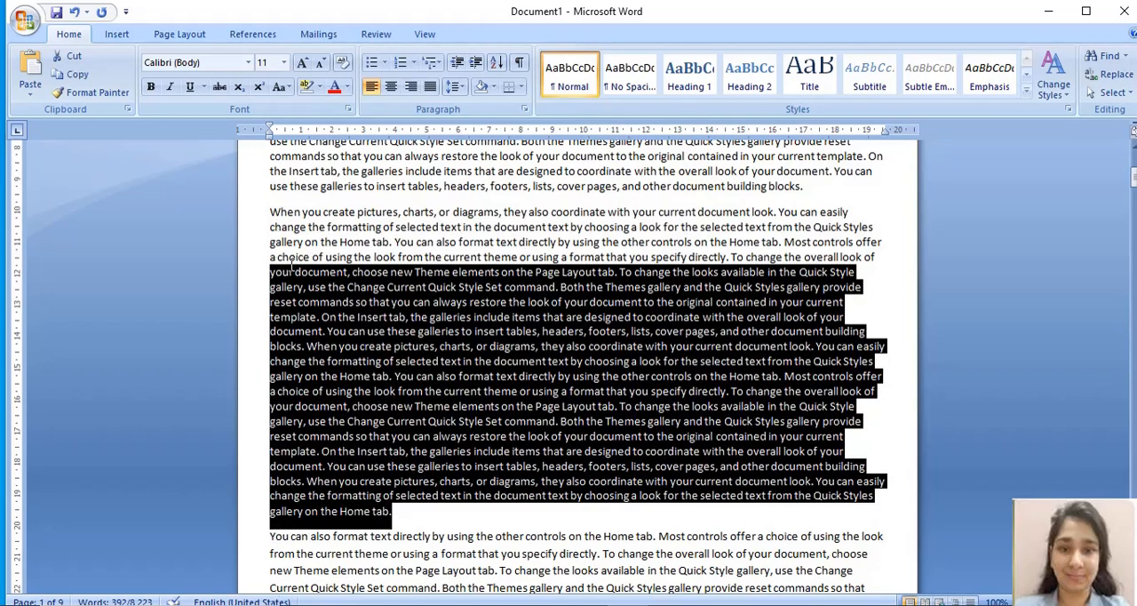
pyautogui.click(400, 301)
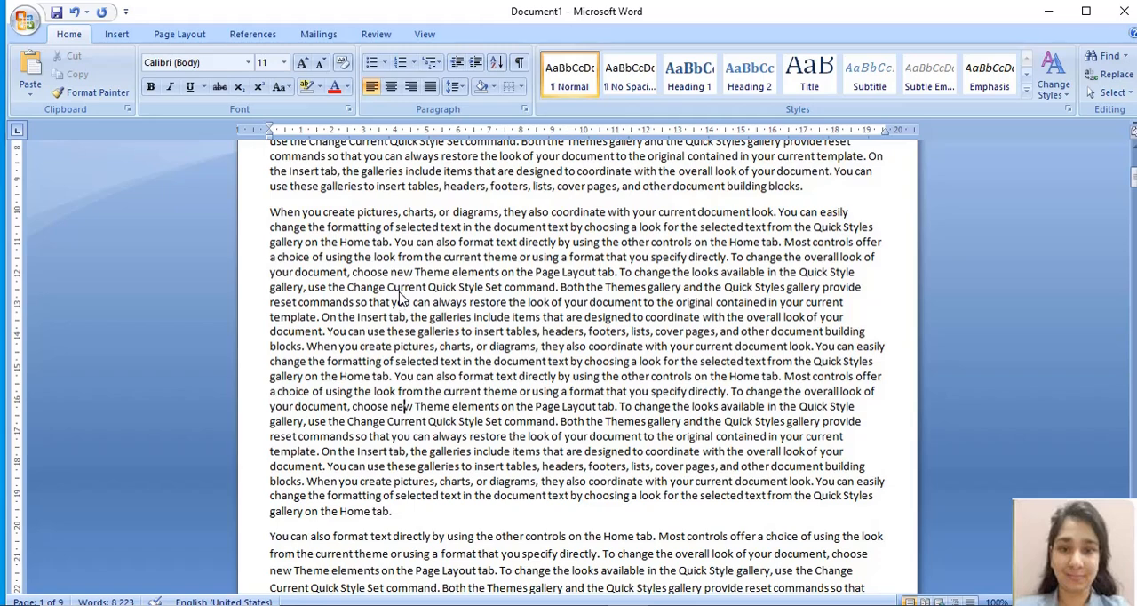
pyautogui.scroll(-2, 400, 301)
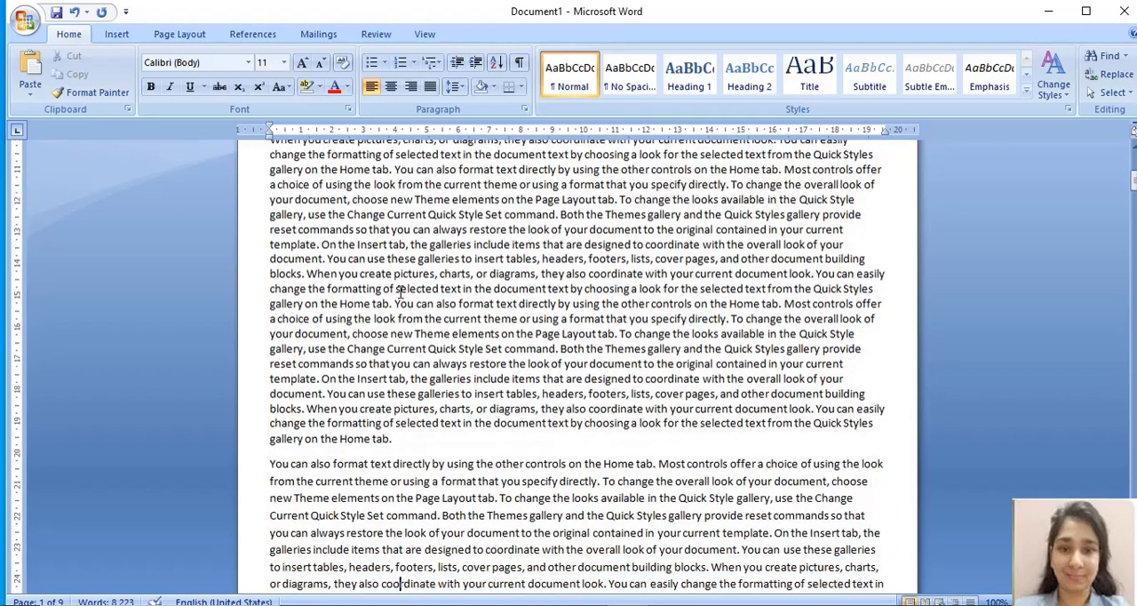
pyautogui.scroll(-4, 400, 293)
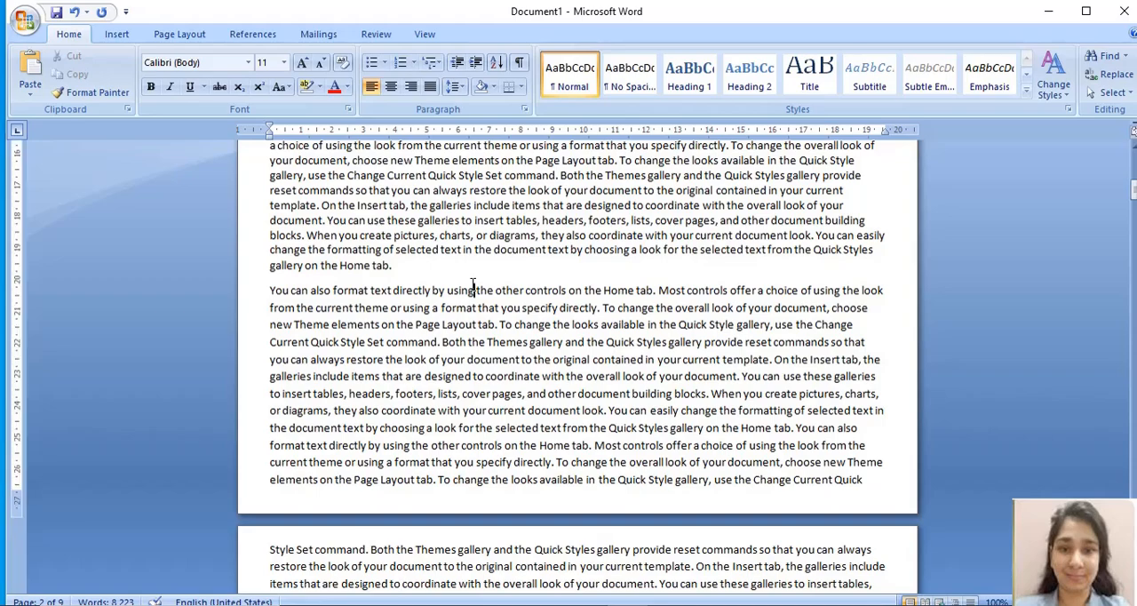
pyautogui.scroll(6, 472, 284)
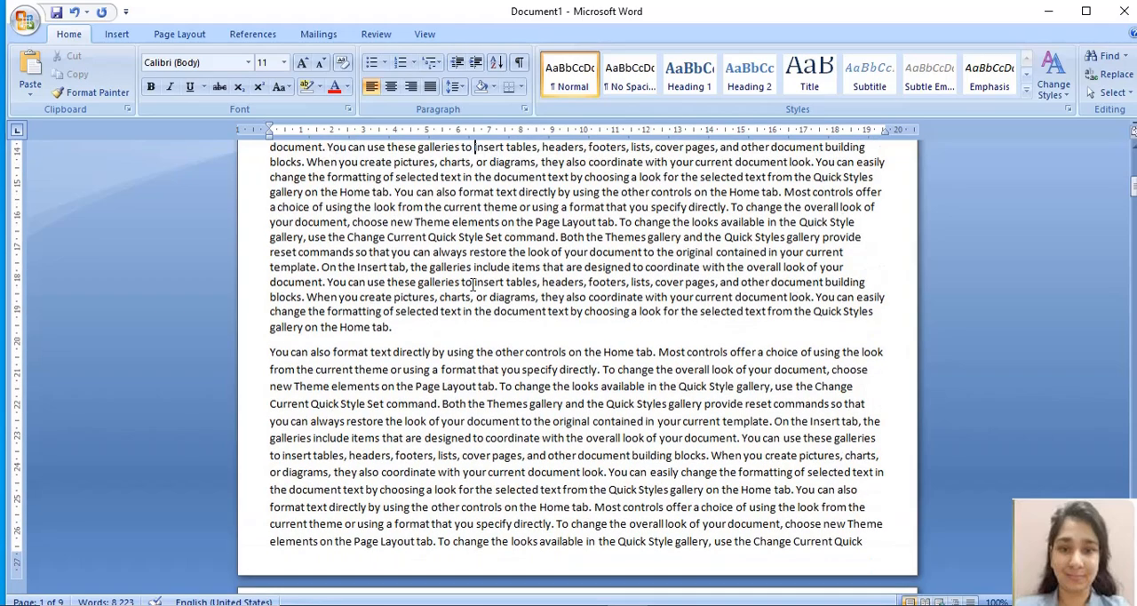
pyautogui.scroll(5, 473, 283)
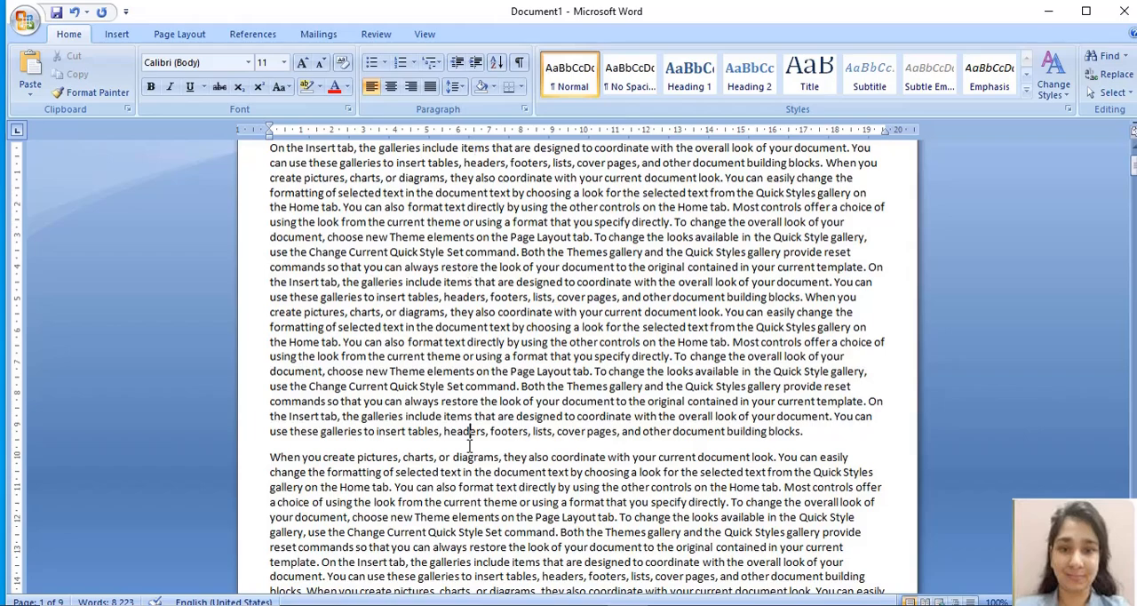
pyautogui.scroll(-8, 470, 447)
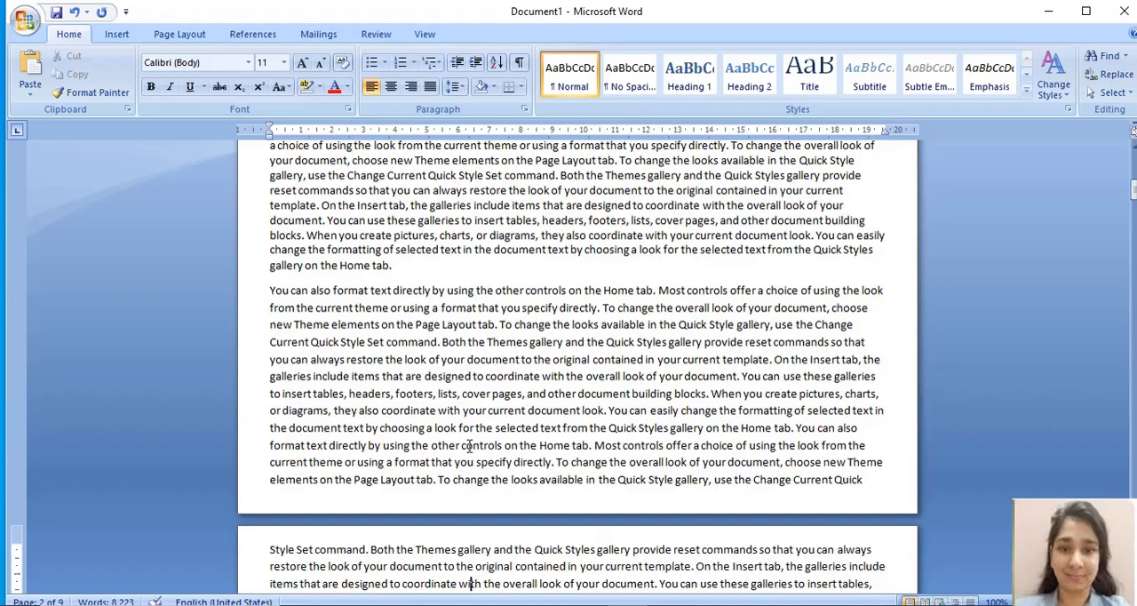
pyautogui.scroll(-10, 469, 447)
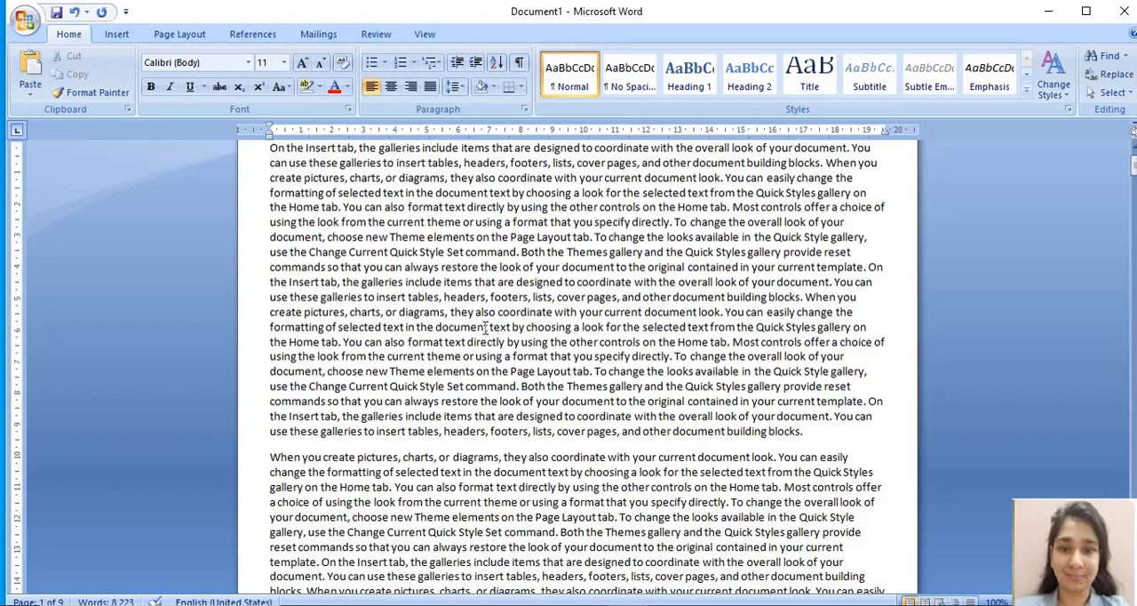
# Step: Set the line spacing of the entire document's text to 1.0
pyautogui.hotkey('ctrl', 'a')
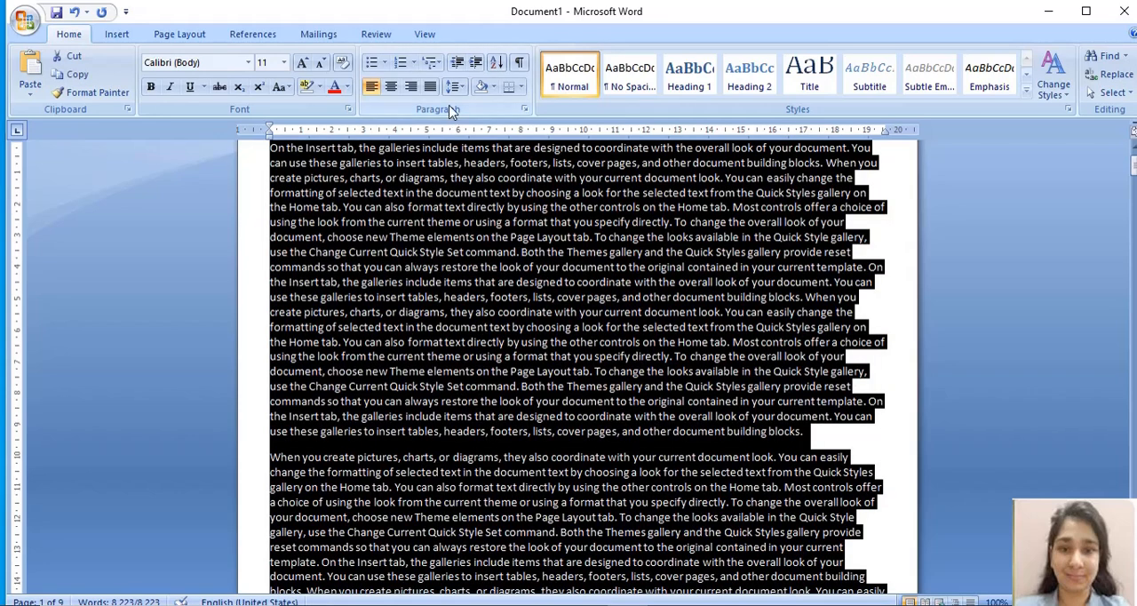
pyautogui.click(455, 86)
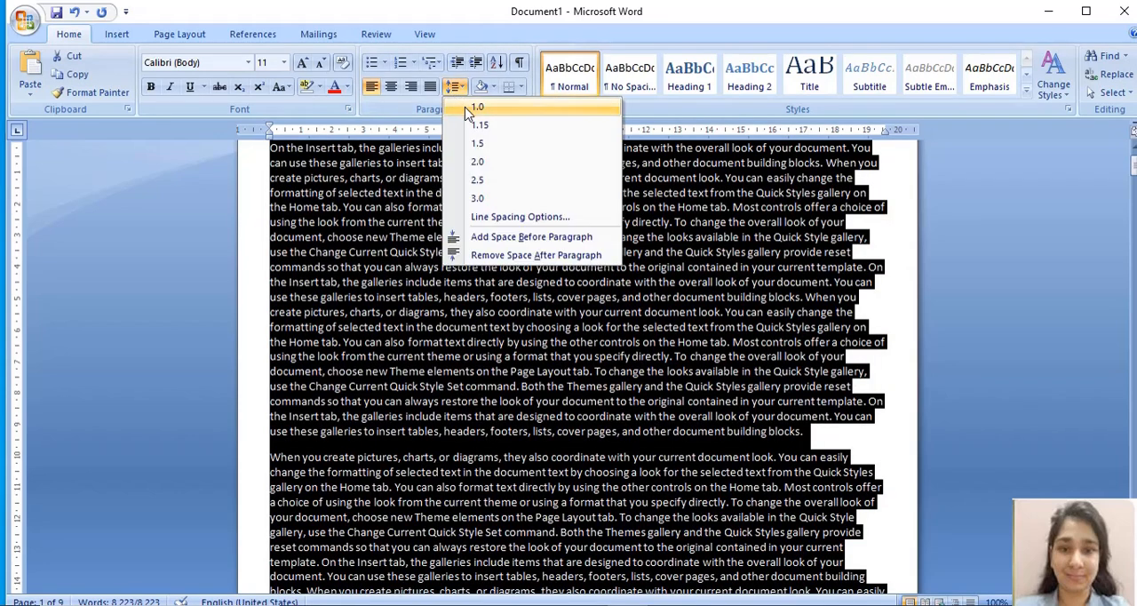
pyautogui.click(477, 108)
pyautogui.click(523, 388)
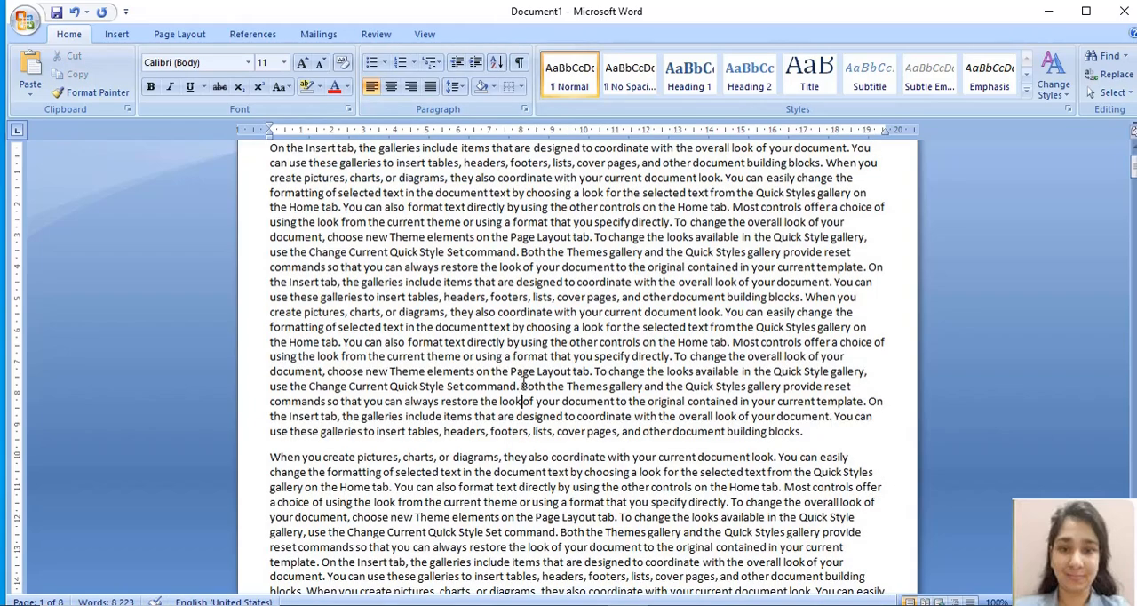
# Step: Review how the single-spaced text fills the first two pages, and return to the beginning of the document
pyautogui.scroll(-15, 522, 388)
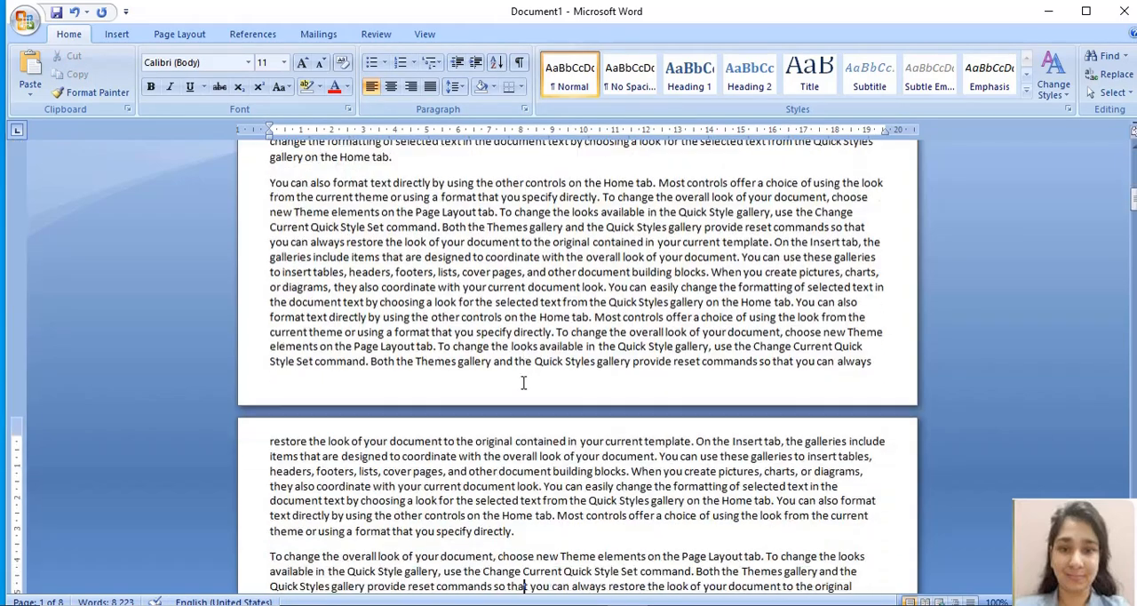
pyautogui.scroll(-8, 524, 382)
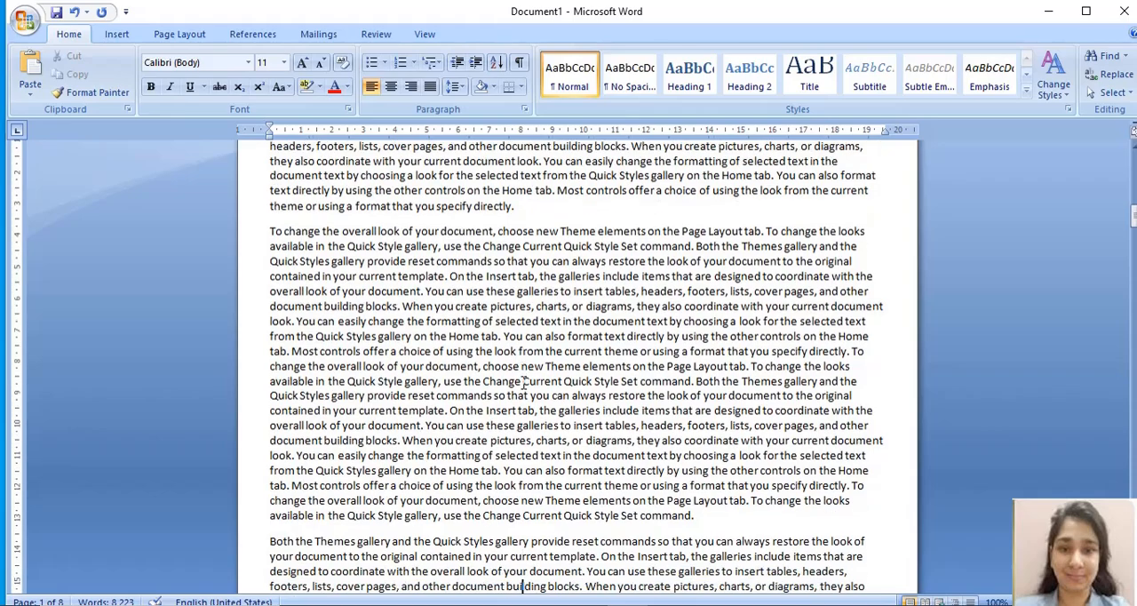
pyautogui.scroll(-8, 523, 382)
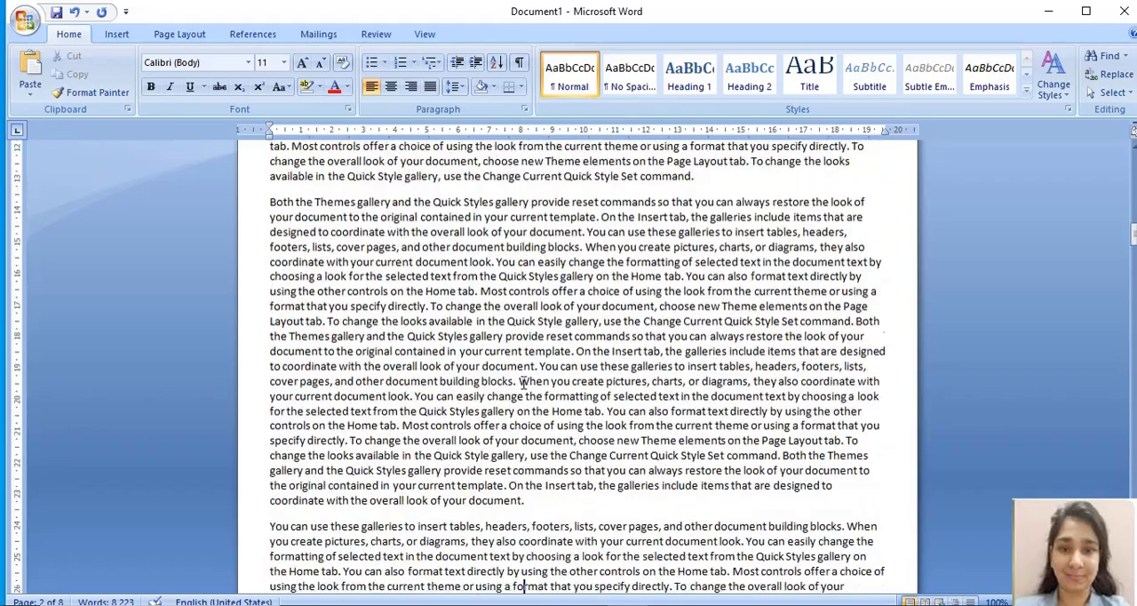
pyautogui.scroll(-1, 524, 382)
pyautogui.press('Up')
pyautogui.press('Up')
pyautogui.press('Up')
pyautogui.press('Up')
pyautogui.press('Up')
pyautogui.press('Up')
pyautogui.press('Up')
pyautogui.press('Up')
pyautogui.press('Up')
pyautogui.press('Up')
pyautogui.press('Up')
pyautogui.press('Up')
pyautogui.press('Up')
pyautogui.press('Up')
pyautogui.press('Up')
pyautogui.press('Up')
pyautogui.press('Up')
pyautogui.press('Up')
pyautogui.press('Up')
pyautogui.press('Up')
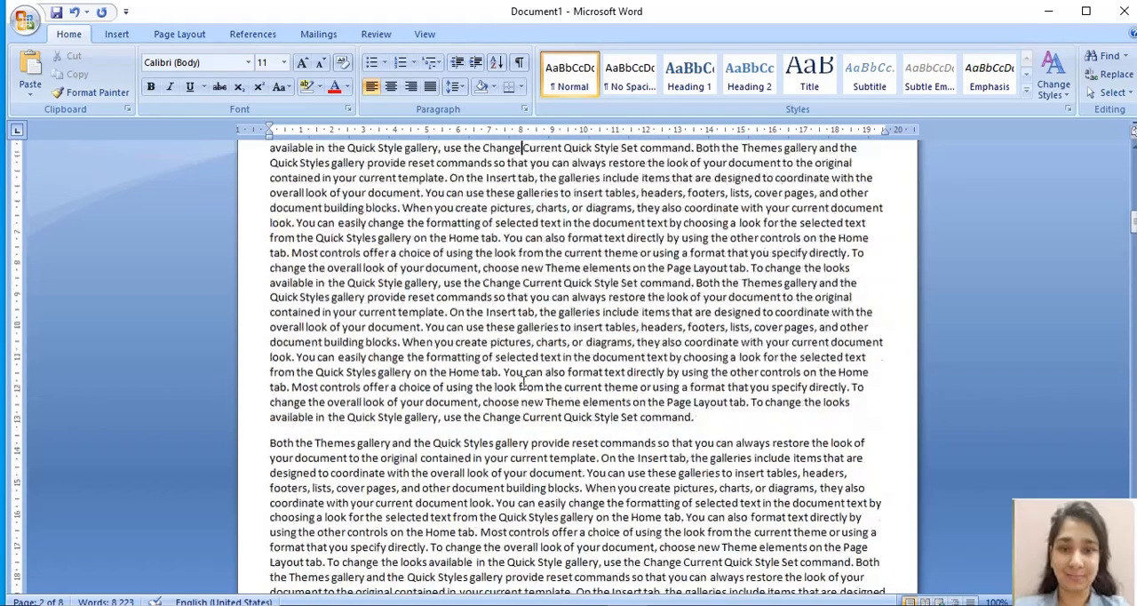
pyautogui.press('Up')
pyautogui.press('Up')
pyautogui.press('Up')
pyautogui.press('Up')
pyautogui.press('Up')
pyautogui.press('Up')
pyautogui.press('Up')
pyautogui.press('Up')
pyautogui.press('Up')
pyautogui.press('Up')
pyautogui.press('Up')
pyautogui.press('Up')
pyautogui.press('Up')
pyautogui.press('Up')
pyautogui.press('Up')
pyautogui.press('Up')
pyautogui.press('Up')
pyautogui.press('Up')
pyautogui.press('Up')
pyautogui.press('Up')
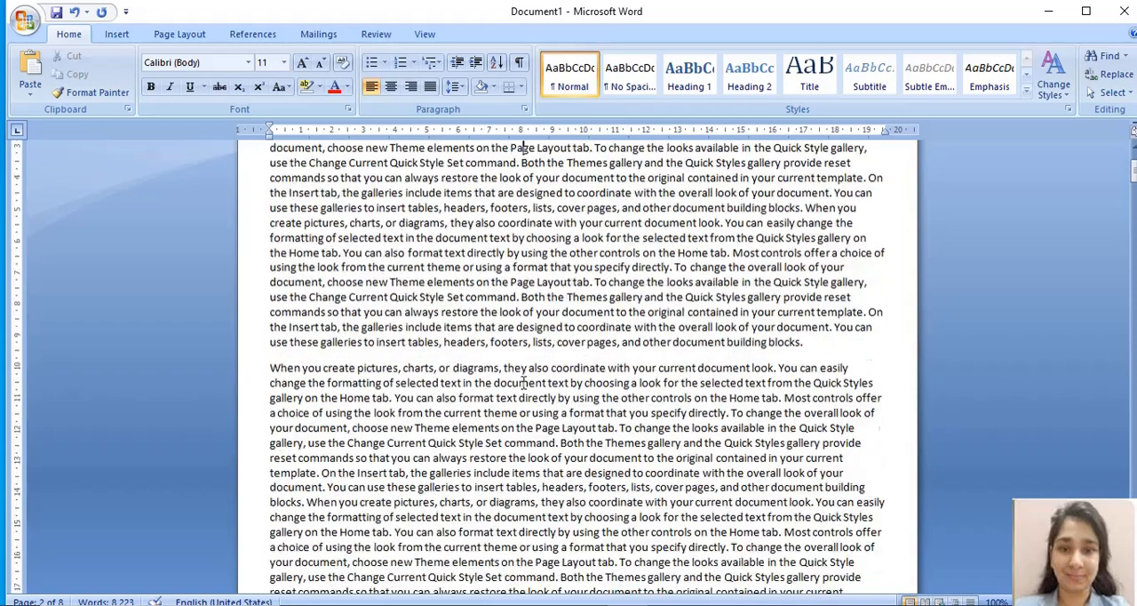
pyautogui.press('Up')
pyautogui.press('Up')
pyautogui.press('Up')
pyautogui.press('Up')
pyautogui.press('Up')
pyautogui.press('Up')
pyautogui.press('Down')
pyautogui.press('Down')
pyautogui.press('Down')
pyautogui.press('Down')
pyautogui.press('Down')
pyautogui.press('Down')
pyautogui.press('Down')
pyautogui.press('Down')
pyautogui.press('Down')
pyautogui.press('Down')
pyautogui.press('Down')
pyautogui.press('Down')
pyautogui.press('Down')
pyautogui.press('Down')
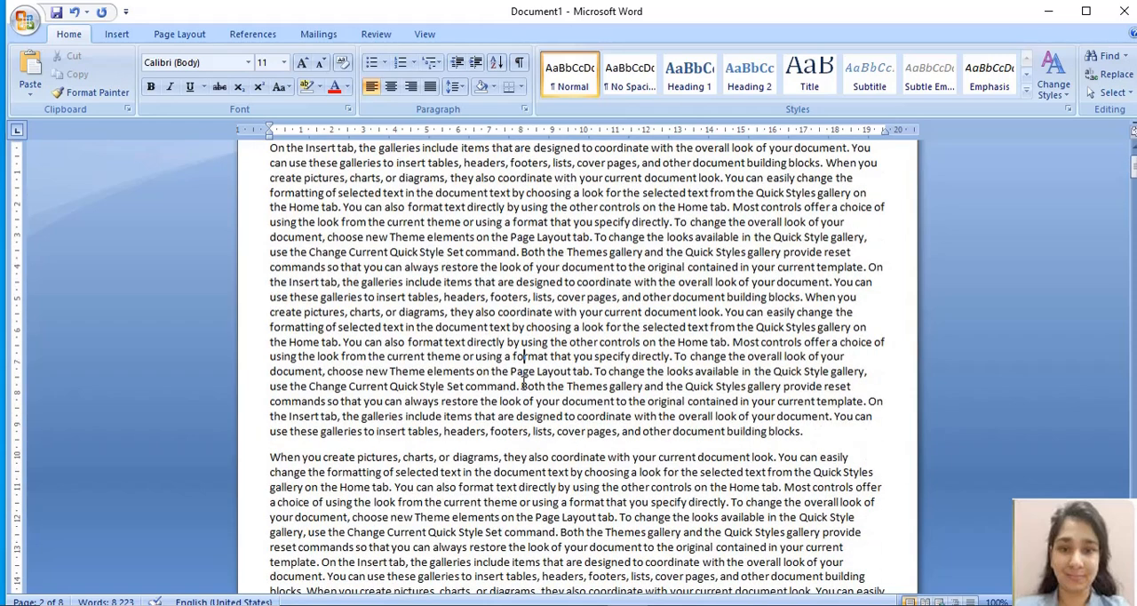
pyautogui.press('Up')
pyautogui.press('Up')
pyautogui.press('Up')
pyautogui.press('Up')
pyautogui.press('Up')
# Step: Set the line spacing of the whole document to 1.15
pyautogui.hotkey('ctrl', 'a')
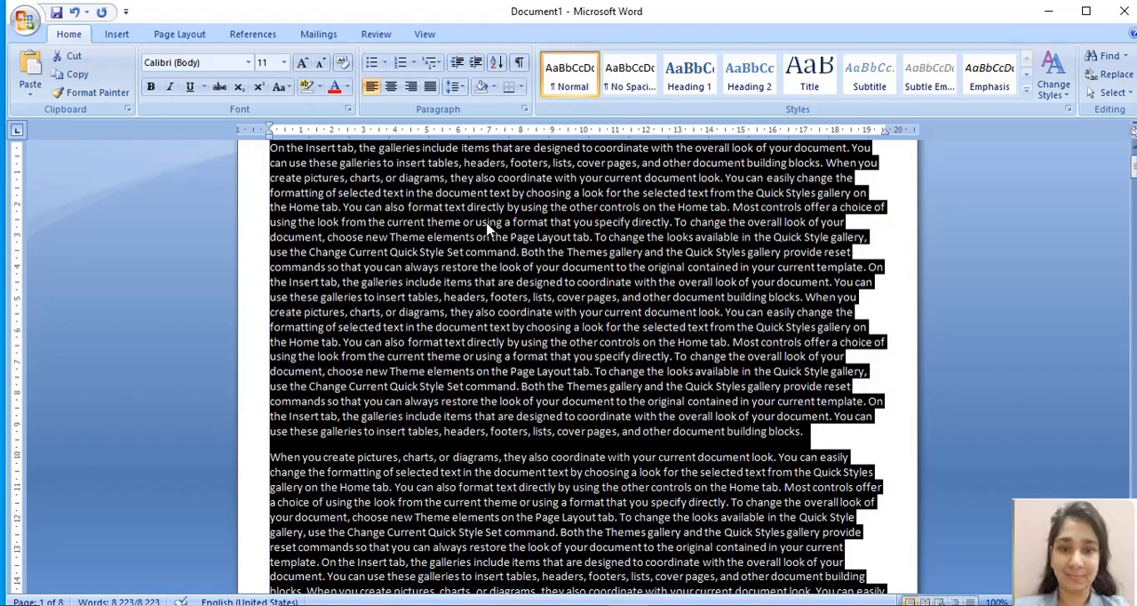
pyautogui.click(453, 86)
pyautogui.click(478, 127)
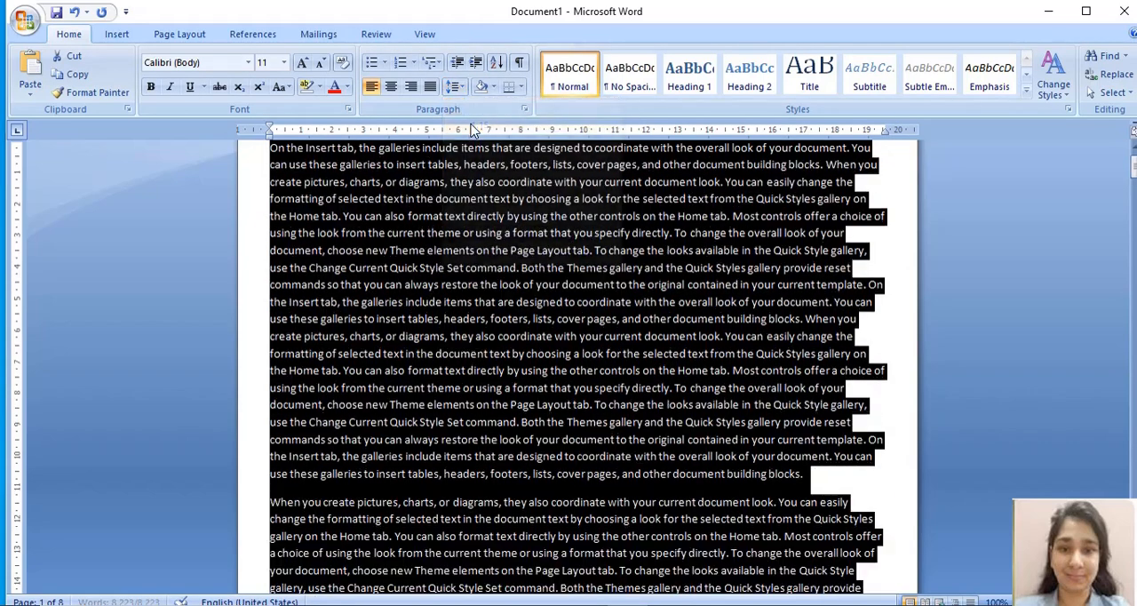
pyautogui.click(490, 338)
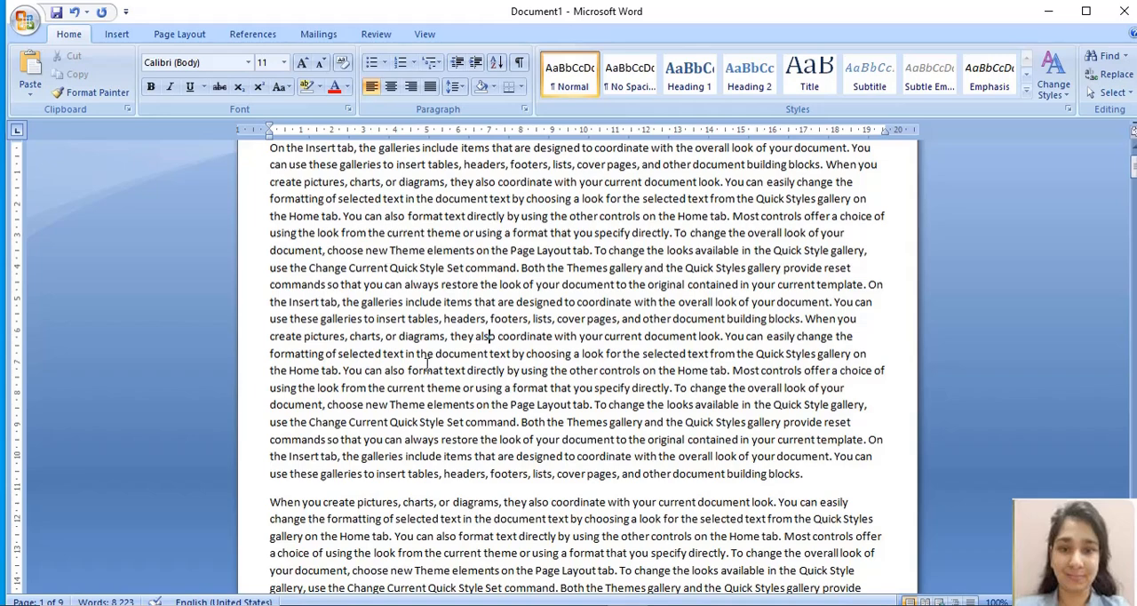
# Step: Set all of the document's text back to single line spacing of 1.0
pyautogui.hotkey('ctrl', 'a')
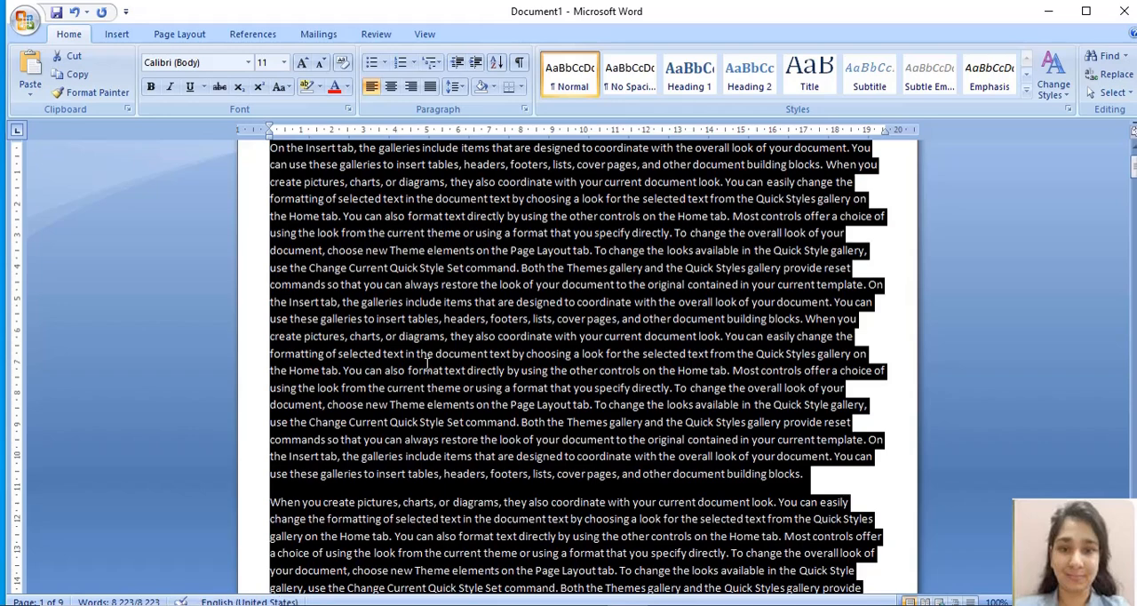
pyautogui.click(456, 86)
pyautogui.click(464, 106)
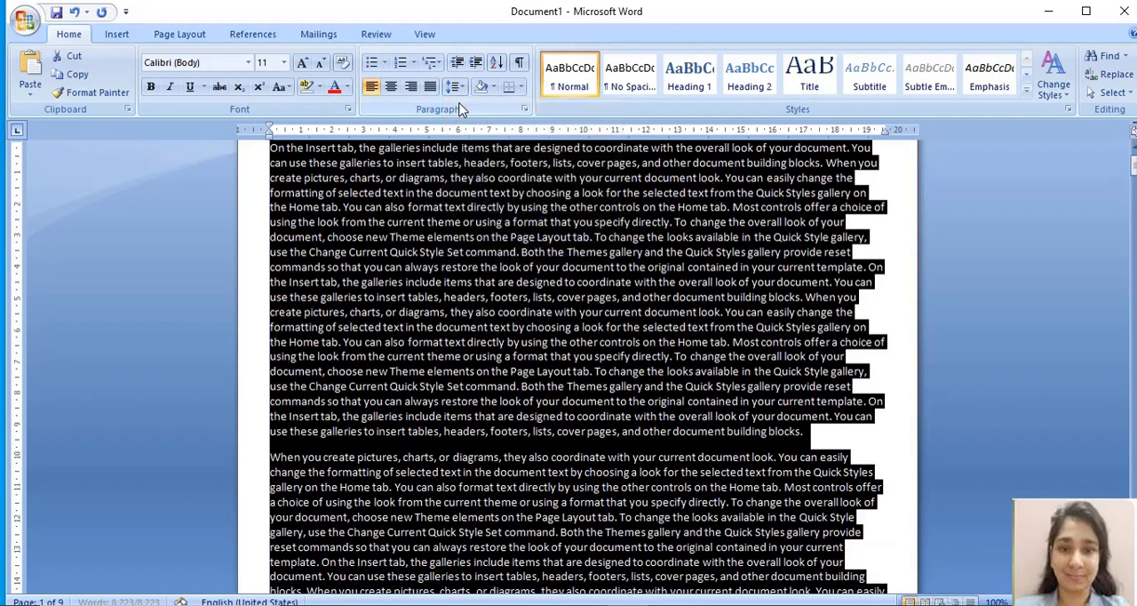
pyautogui.click(508, 299)
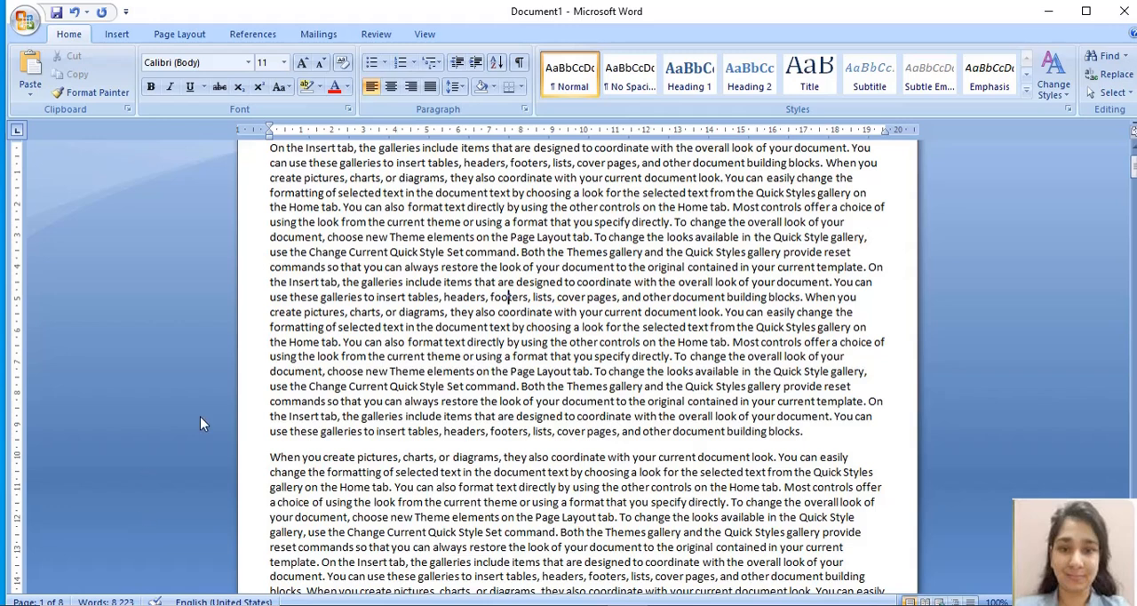
pyautogui.click(463, 87)
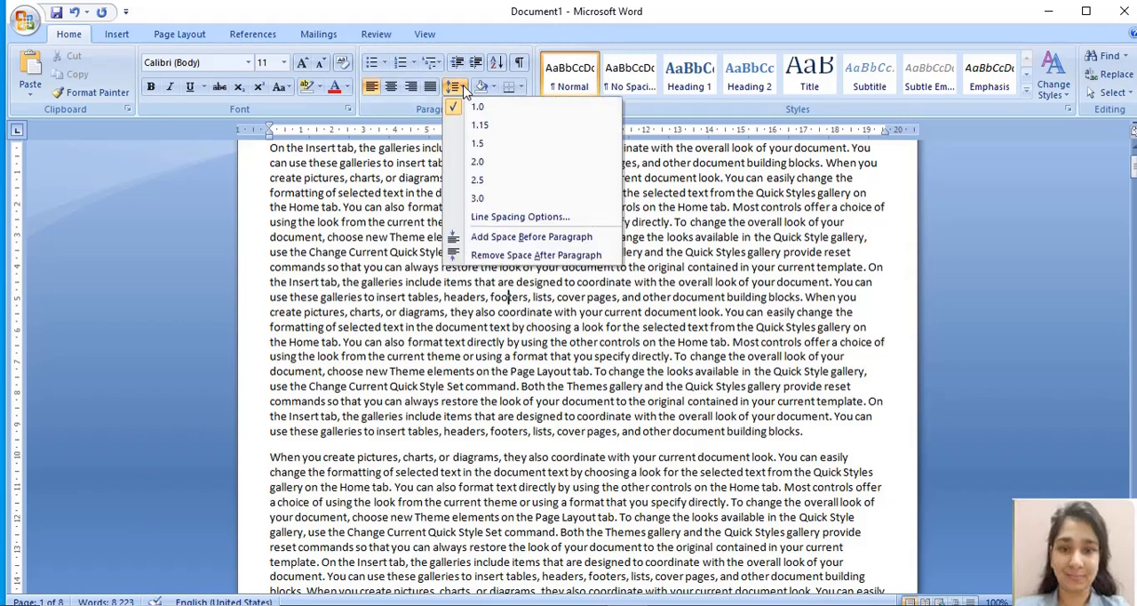
pyautogui.click(418, 383)
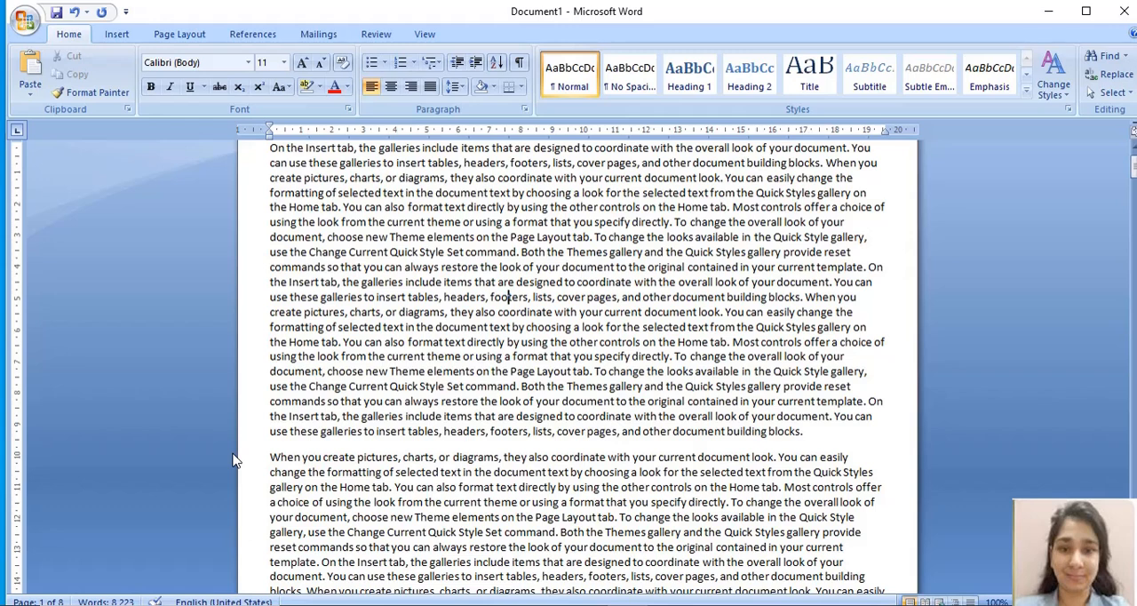
pyautogui.click(190, 36)
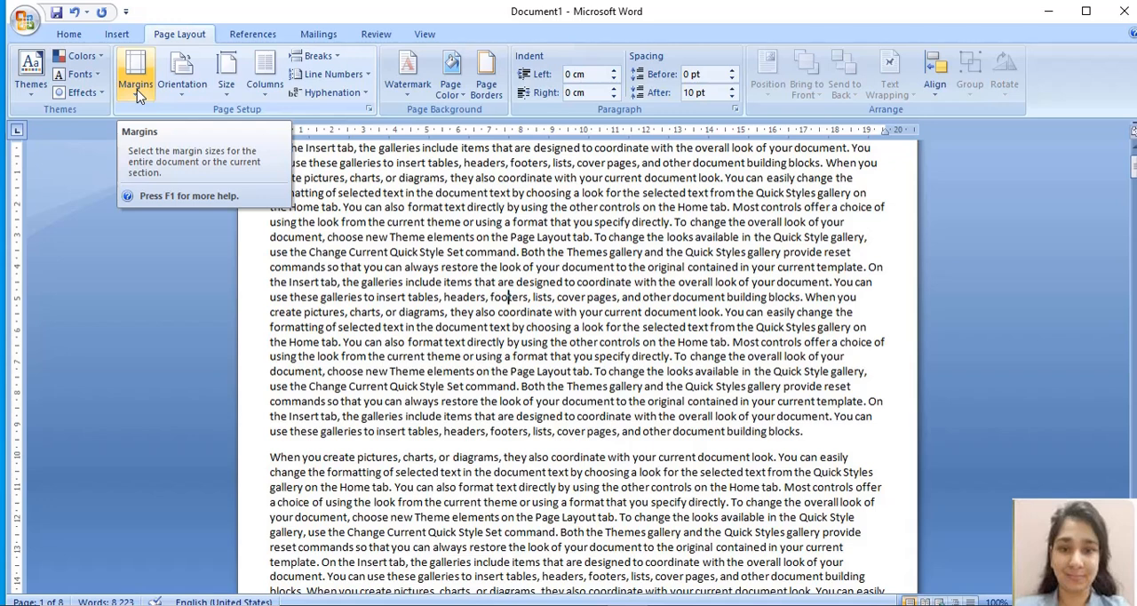
pyautogui.click(68, 33)
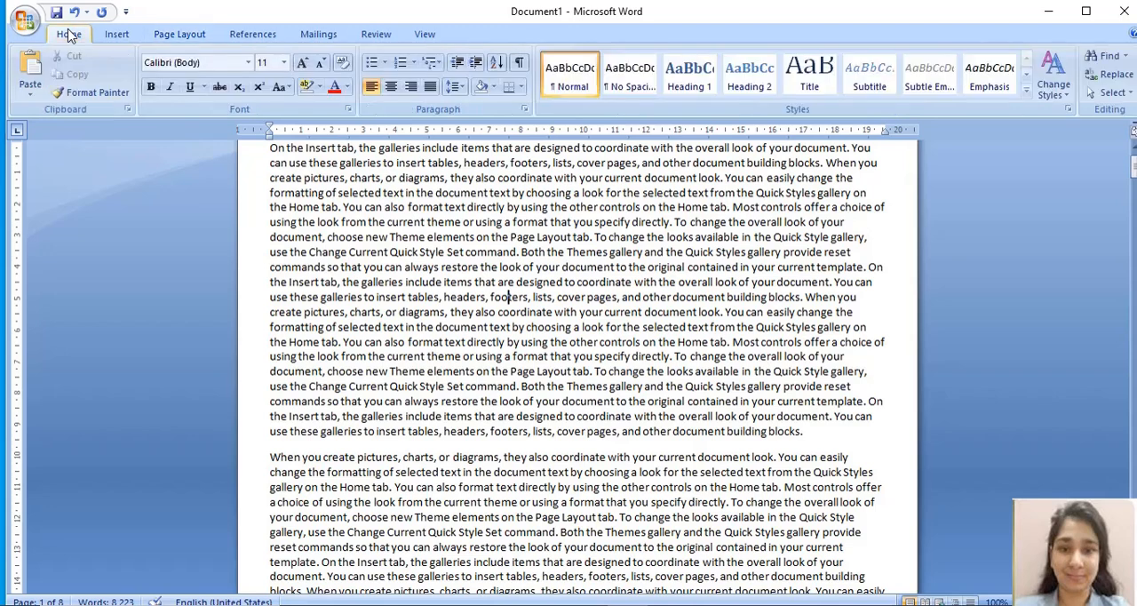
pyautogui.click(452, 86)
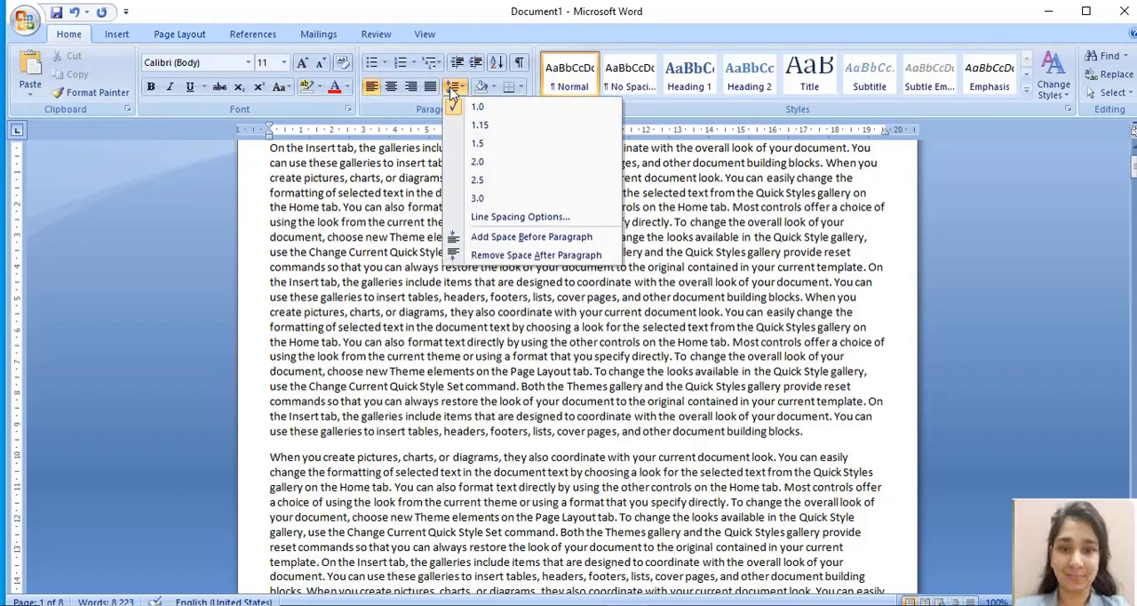
pyautogui.click(452, 92)
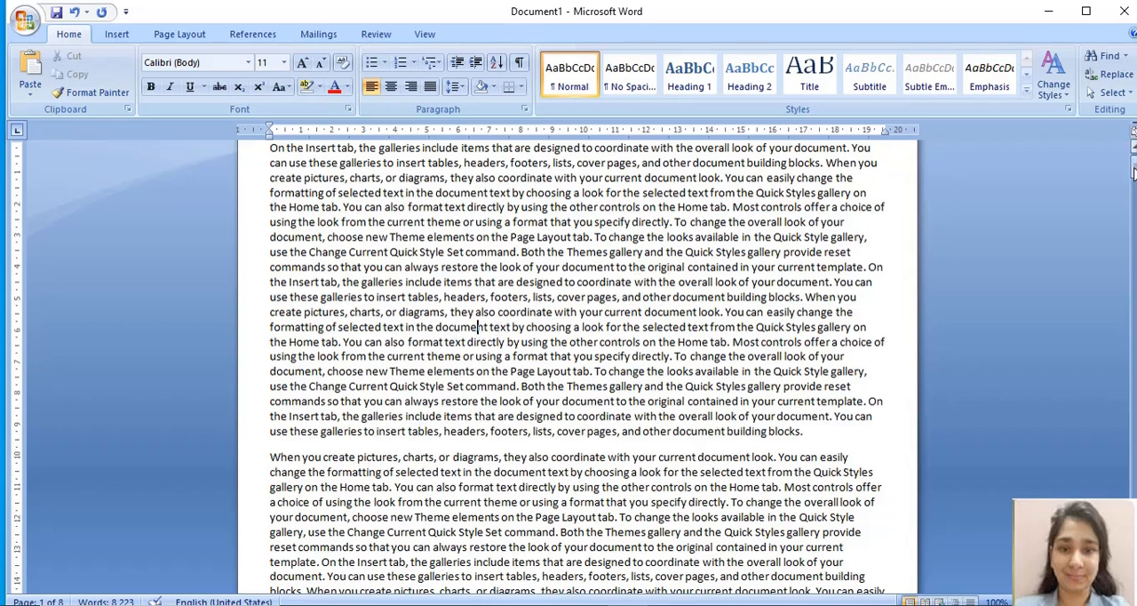
# Step: Set the font size of all the document's text to 10
pyautogui.moveTo(1134, 172); pyautogui.dragTo(1134, 167)
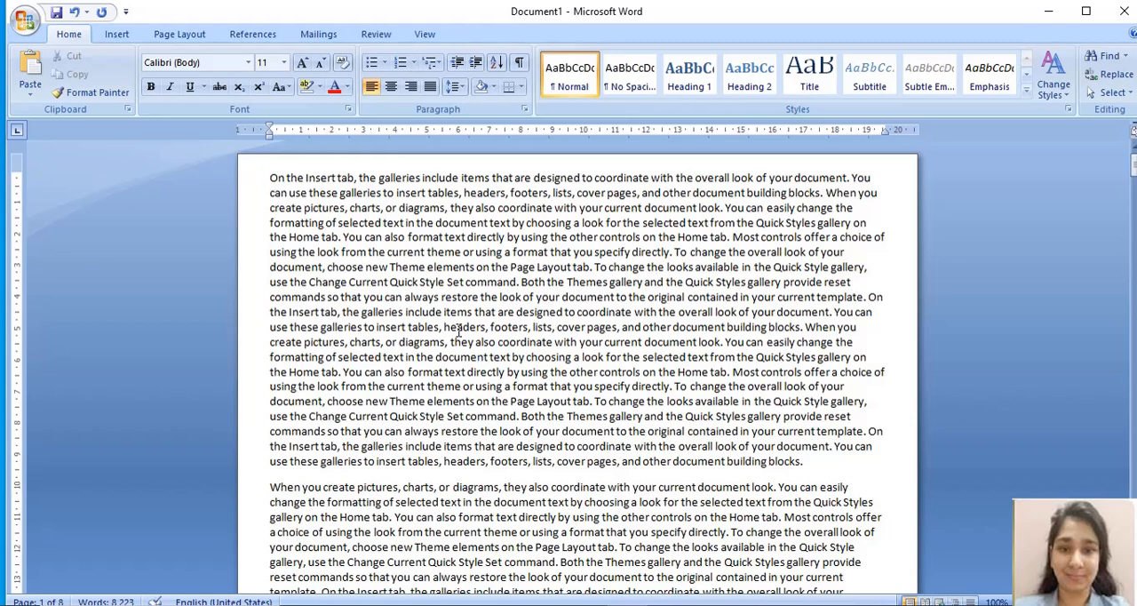
pyautogui.hotkey('ctrl', 'a')
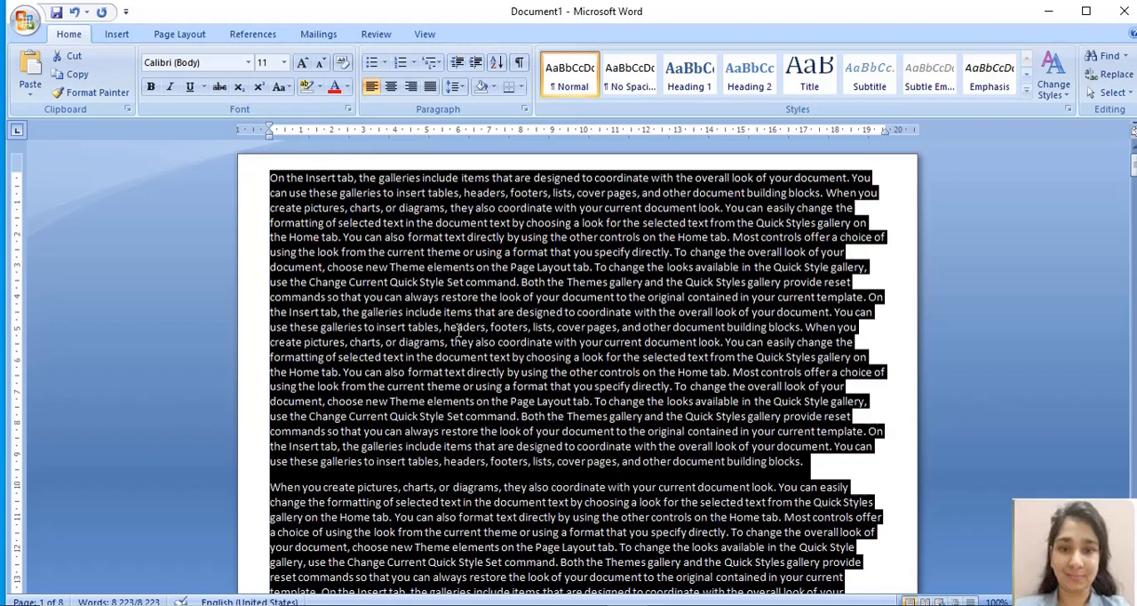
pyautogui.click(285, 63)
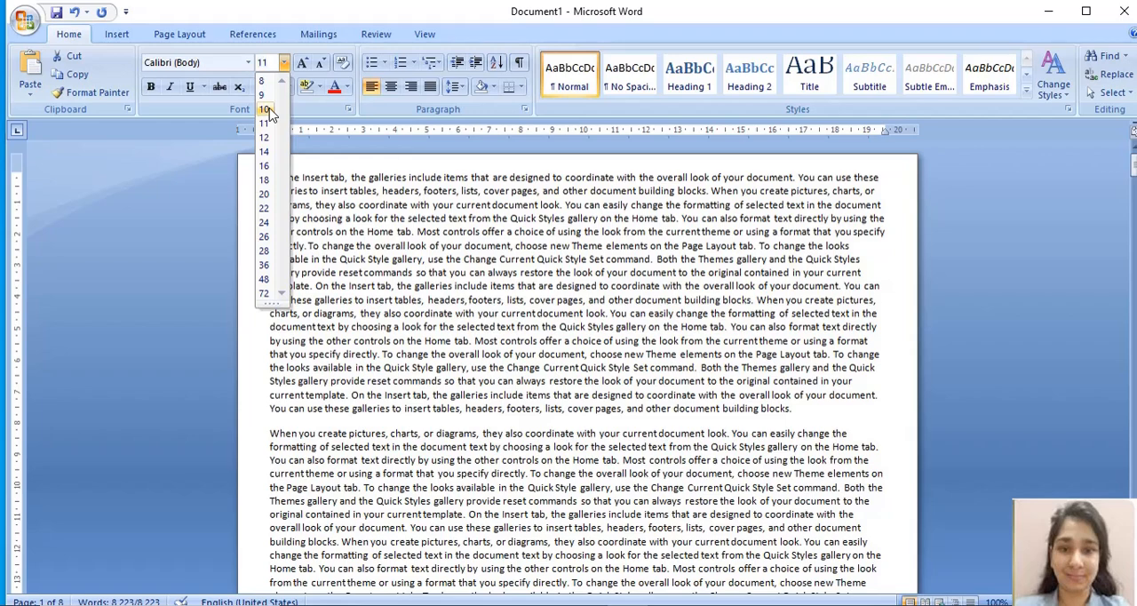
pyautogui.click(269, 109)
pyautogui.click(493, 425)
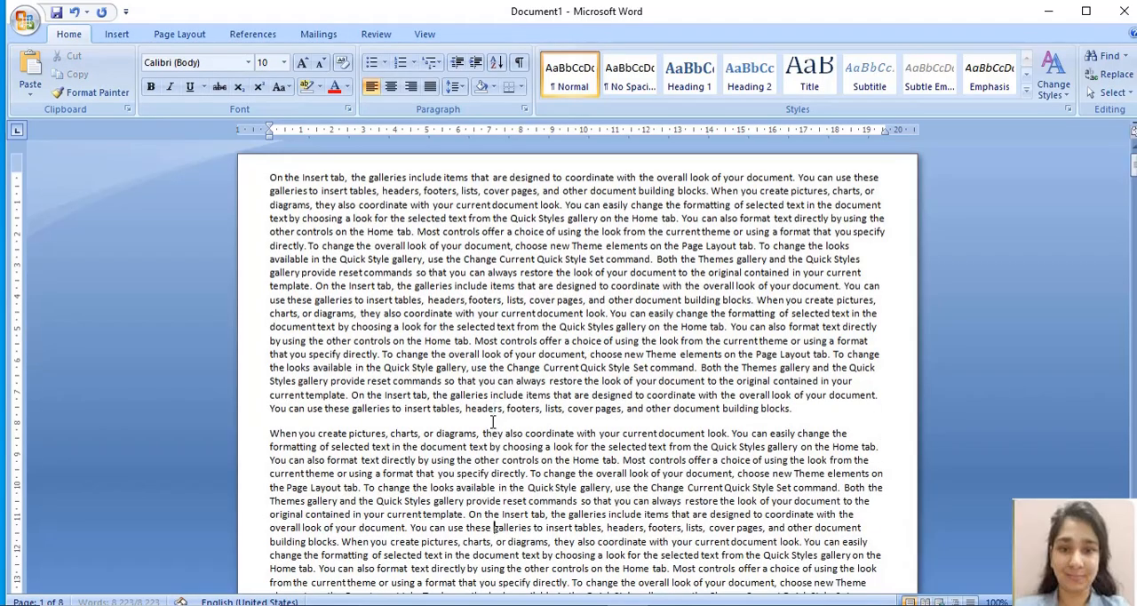
# Step: Review how the 10-point text fills the pages down to the document's end and back up through the preceding pages
pyautogui.scroll(-20, 493, 425)
pyautogui.scroll(-20, 493, 425)
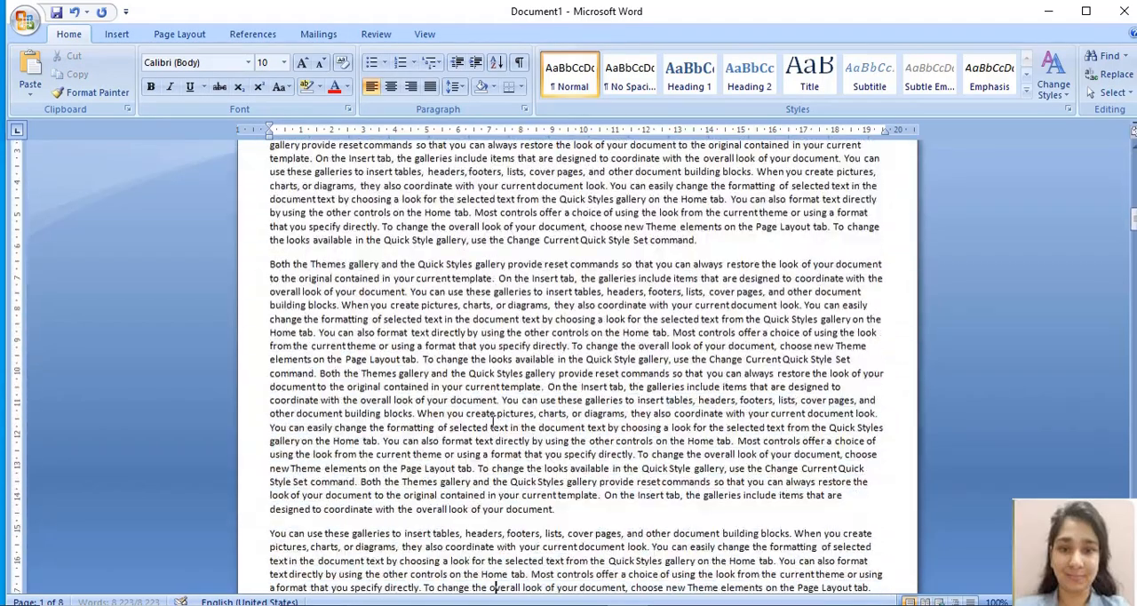
pyautogui.scroll(-20, 493, 425)
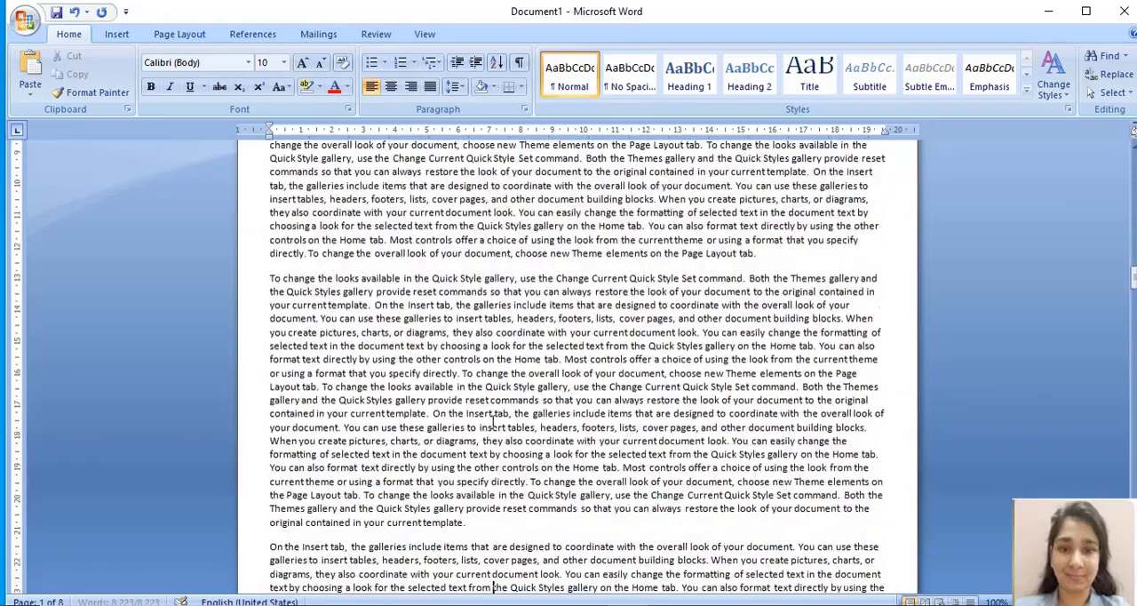
pyautogui.scroll(-20, 493, 425)
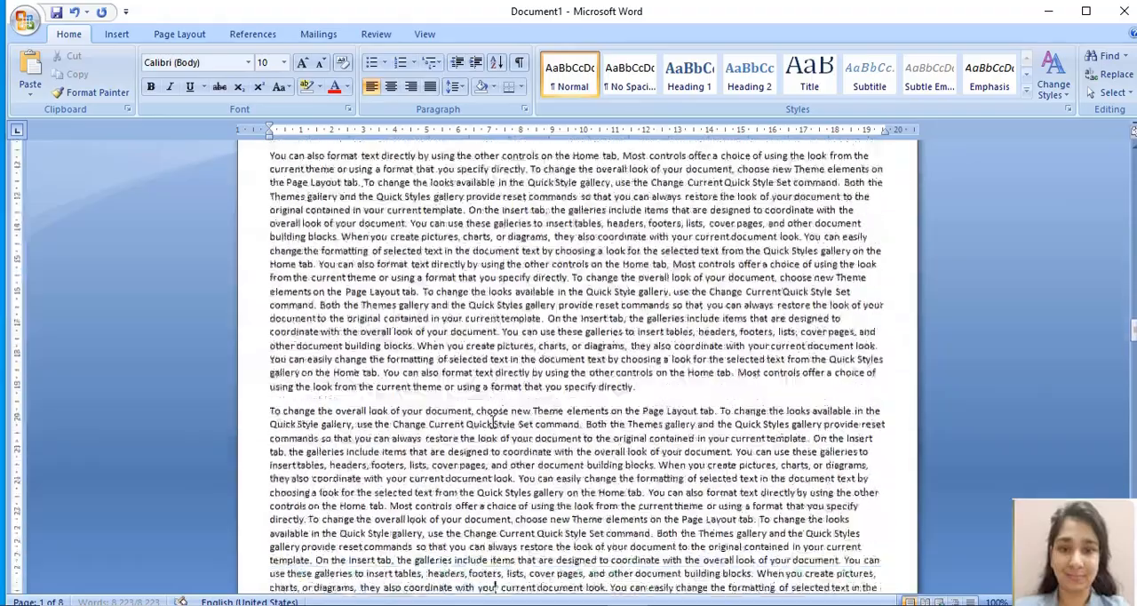
pyautogui.scroll(-20, 494, 425)
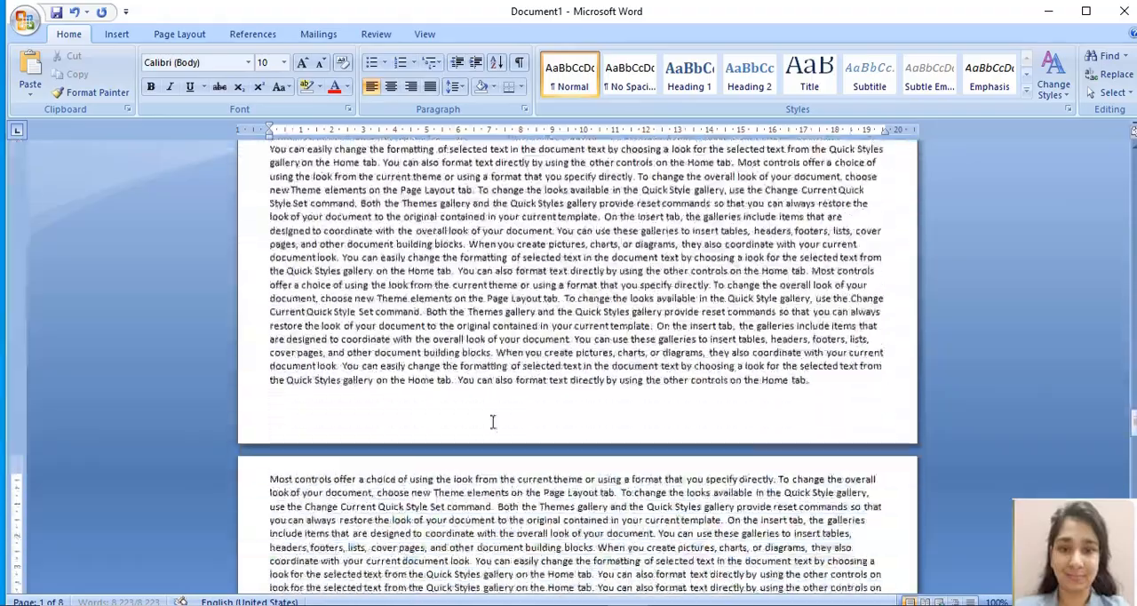
pyautogui.scroll(-19, 493, 425)
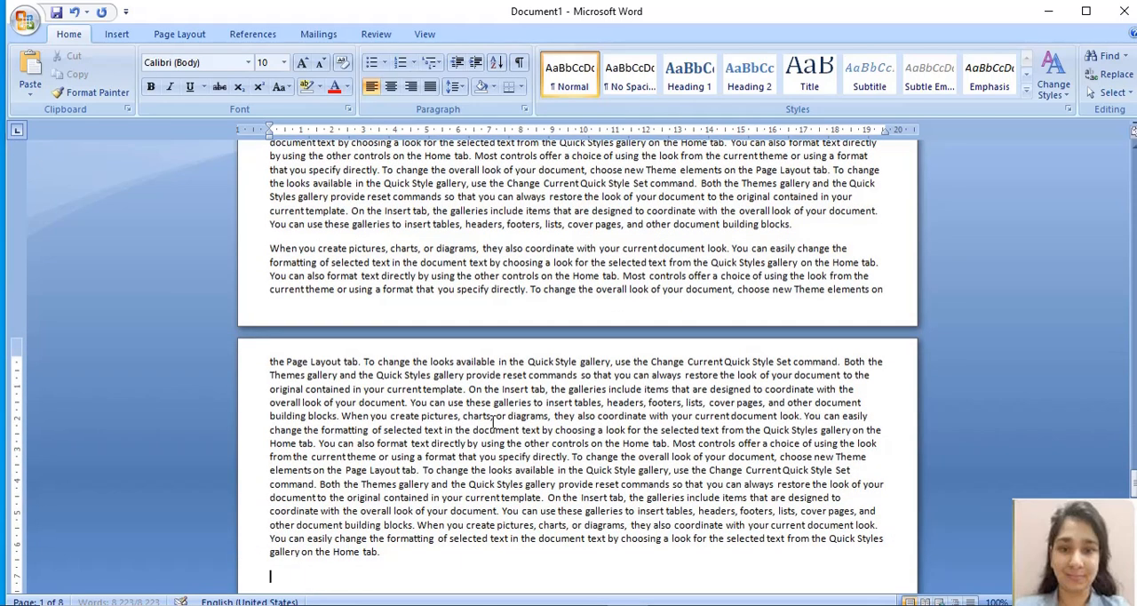
pyautogui.moveTo(1135, 483); pyautogui.dragTo(1136, 491)
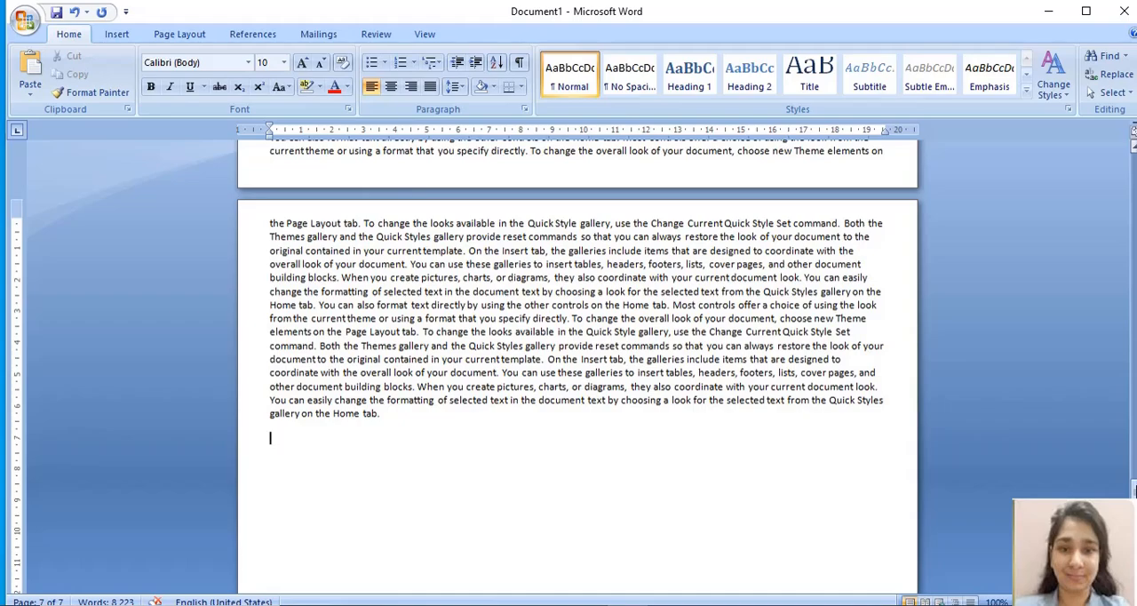
pyautogui.scroll(9, 498, 148)
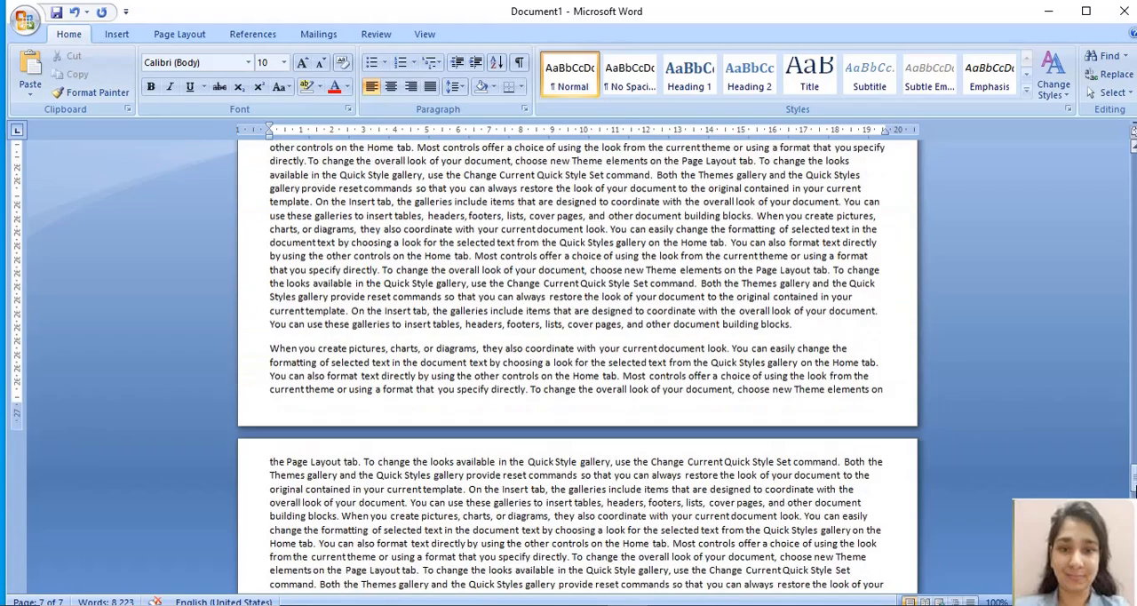
pyautogui.scroll(12, 498, 148)
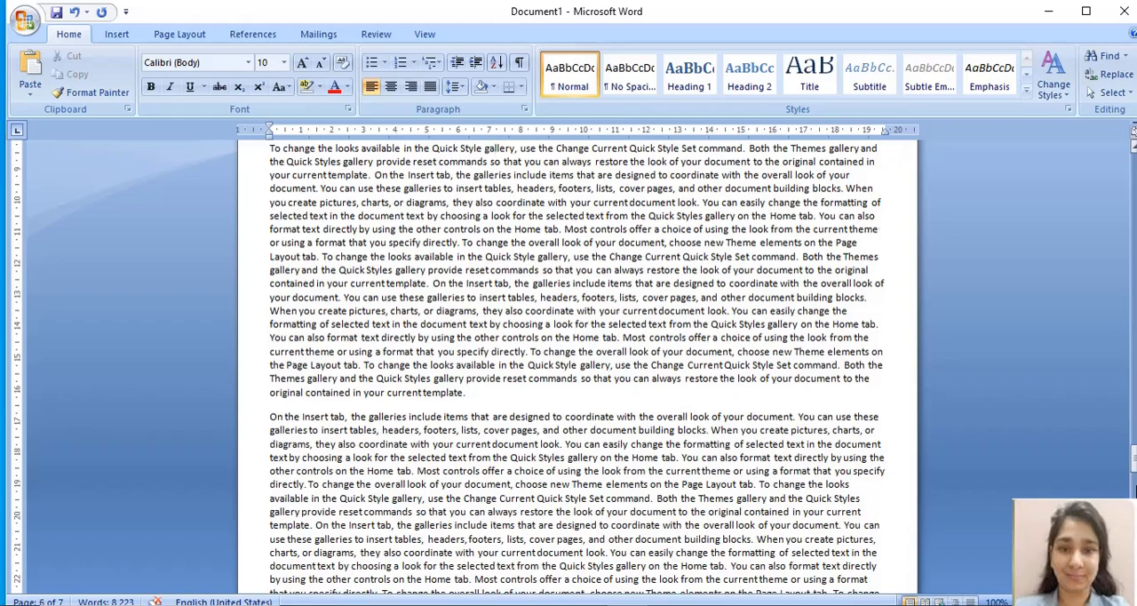
pyautogui.scroll(12, 495, 147)
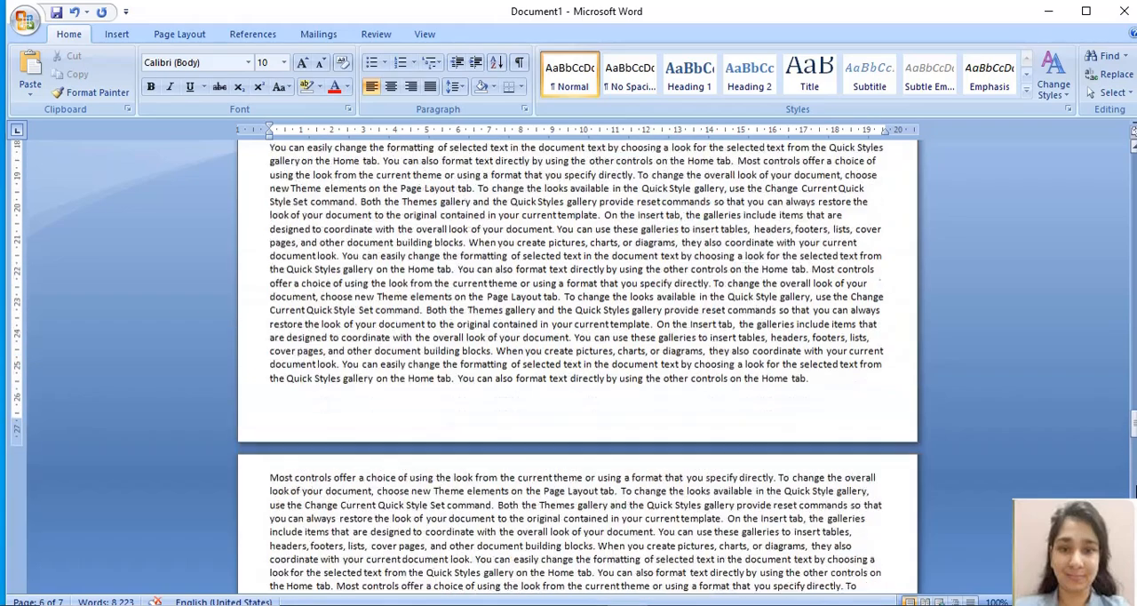
pyautogui.scroll(3, 495, 148)
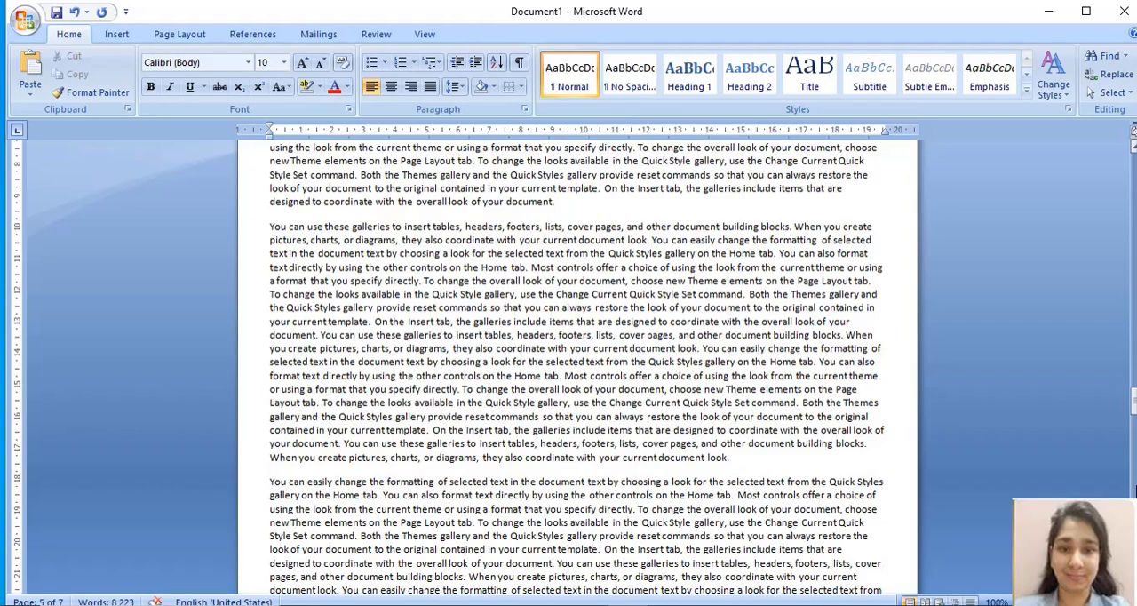
pyautogui.scroll(8, 1135, 492)
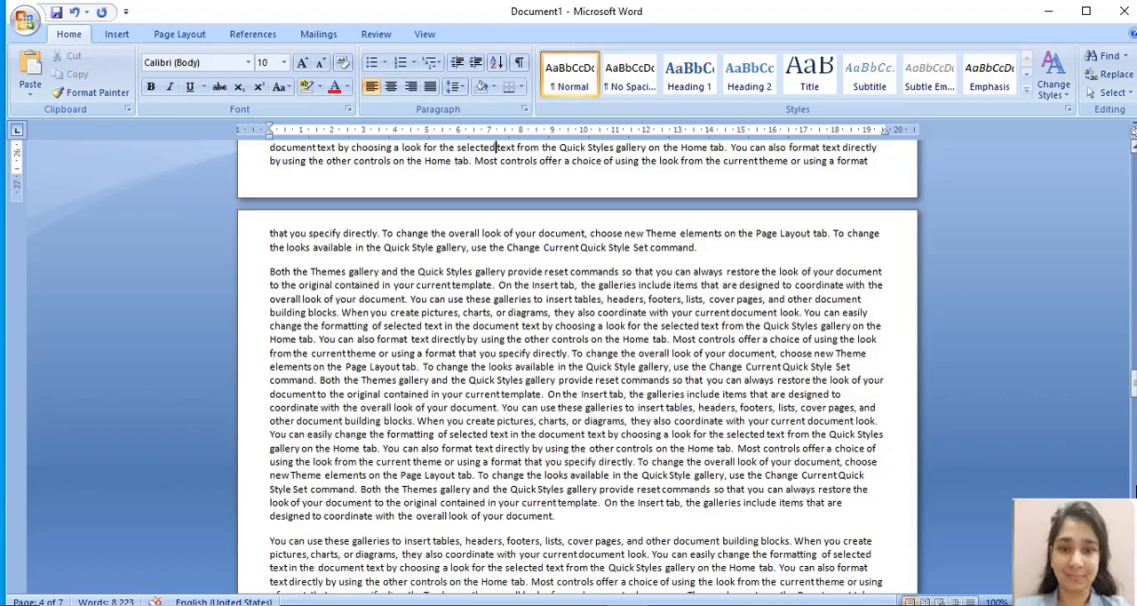
pyautogui.click(269, 62)
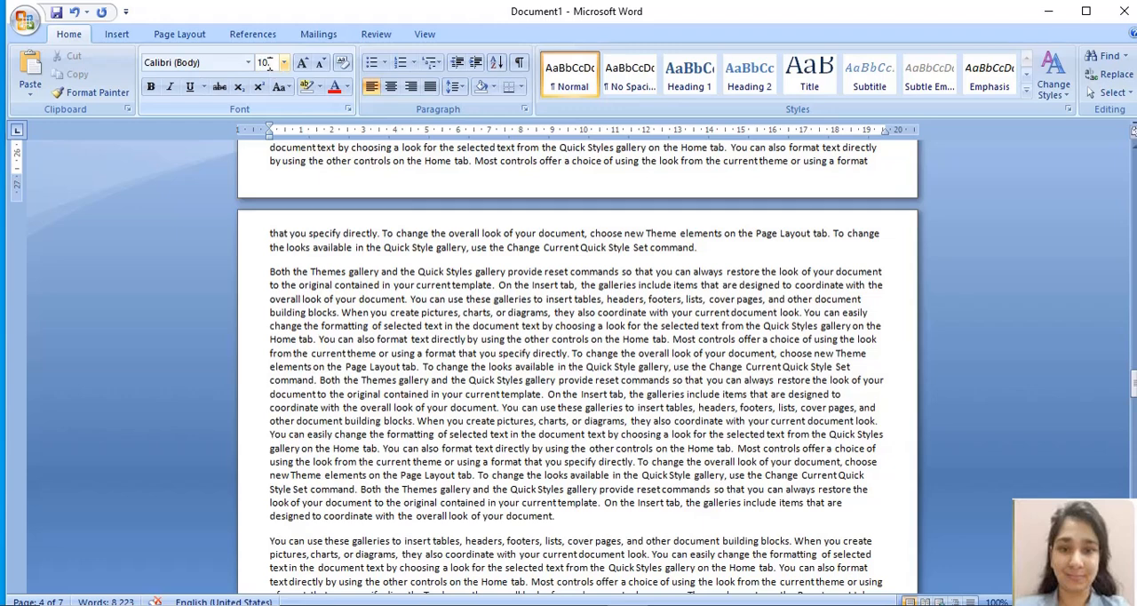
pyautogui.write('.5')
pyautogui.click(391, 366)
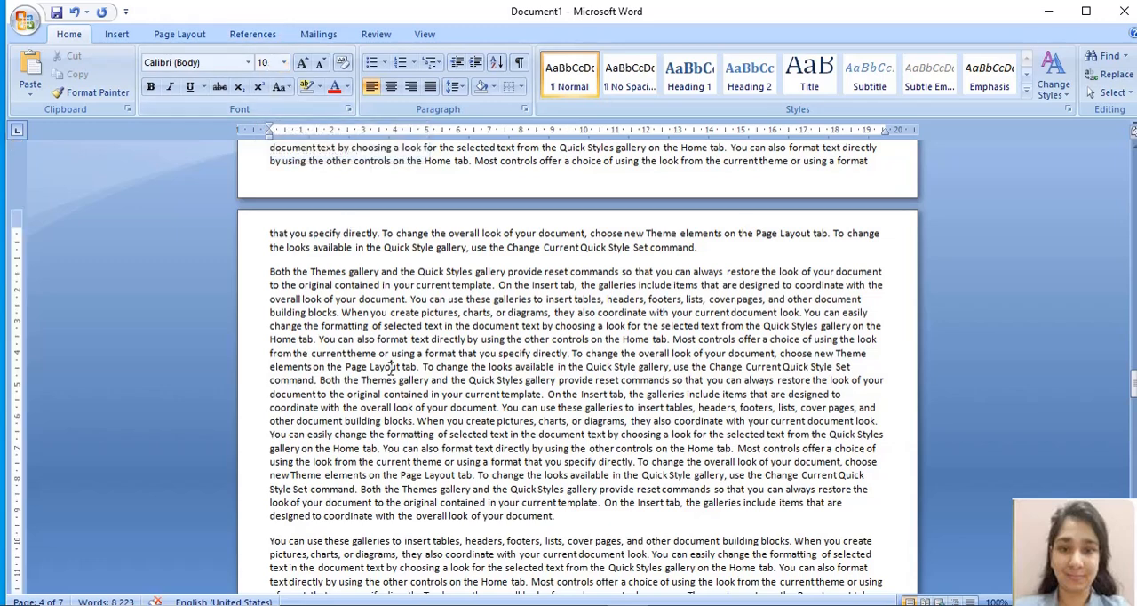
# Step: Set the font size of the entire document's text to the custom value 10.5
pyautogui.hotkey('ctrl', 'a')
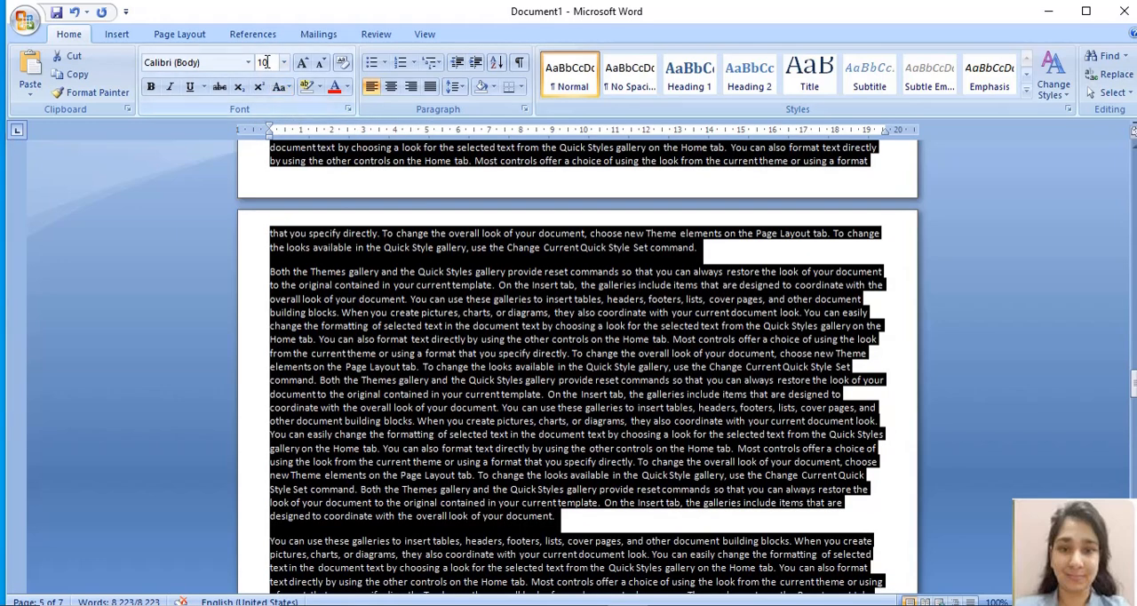
pyautogui.click(265, 62)
pyautogui.click(266, 64)
pyautogui.write('.5')
pyautogui.press('Return')
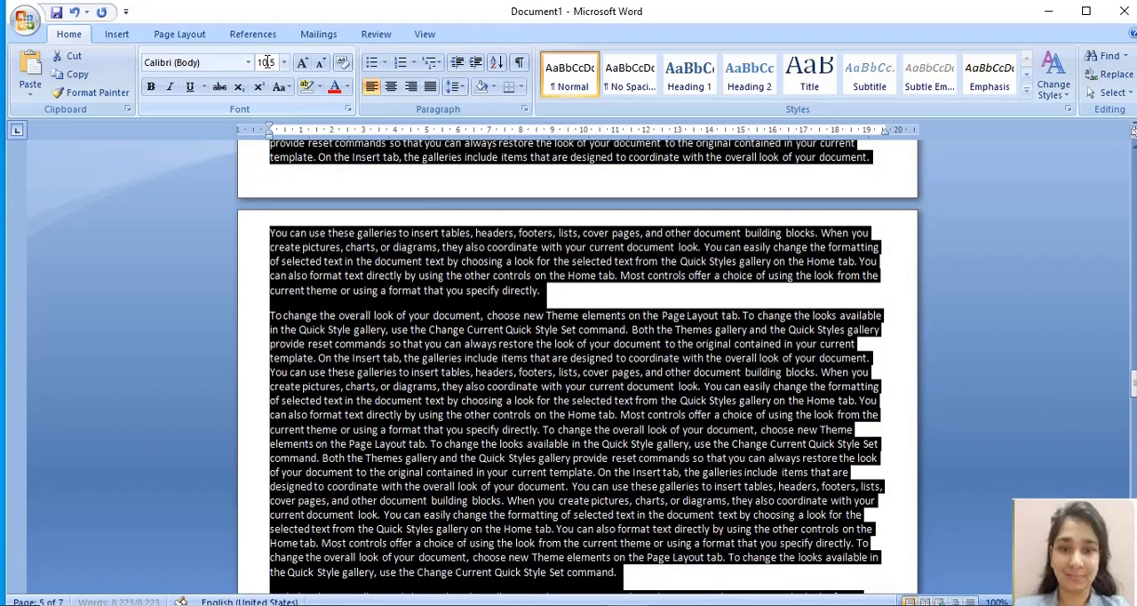
pyautogui.doubleClick(442, 358)
pyautogui.click(504, 473)
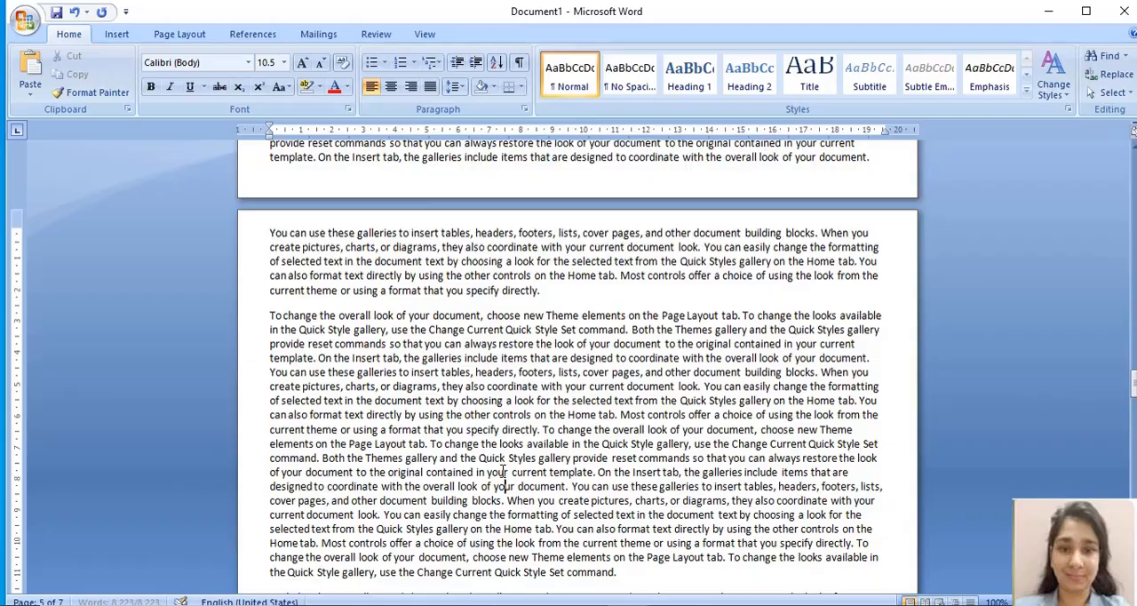
# Step: Examine how the 10.5-point text fills the last page, from its opening lines to the final paragraph
pyautogui.scroll(-6, 504, 472)
pyautogui.scroll(-20, 504, 472)
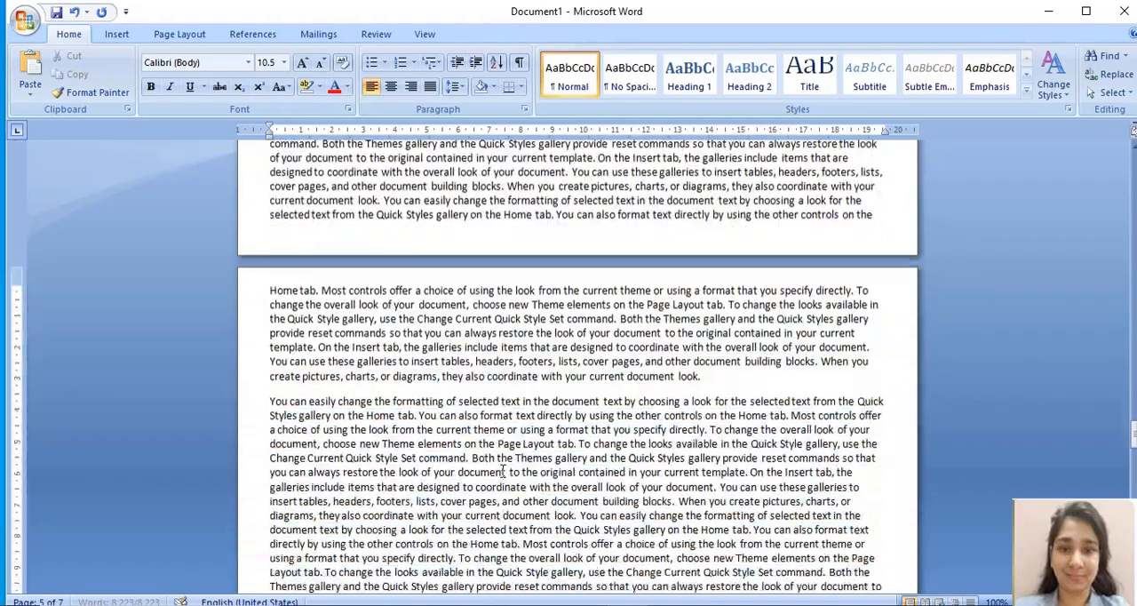
pyautogui.scroll(-18, 504, 472)
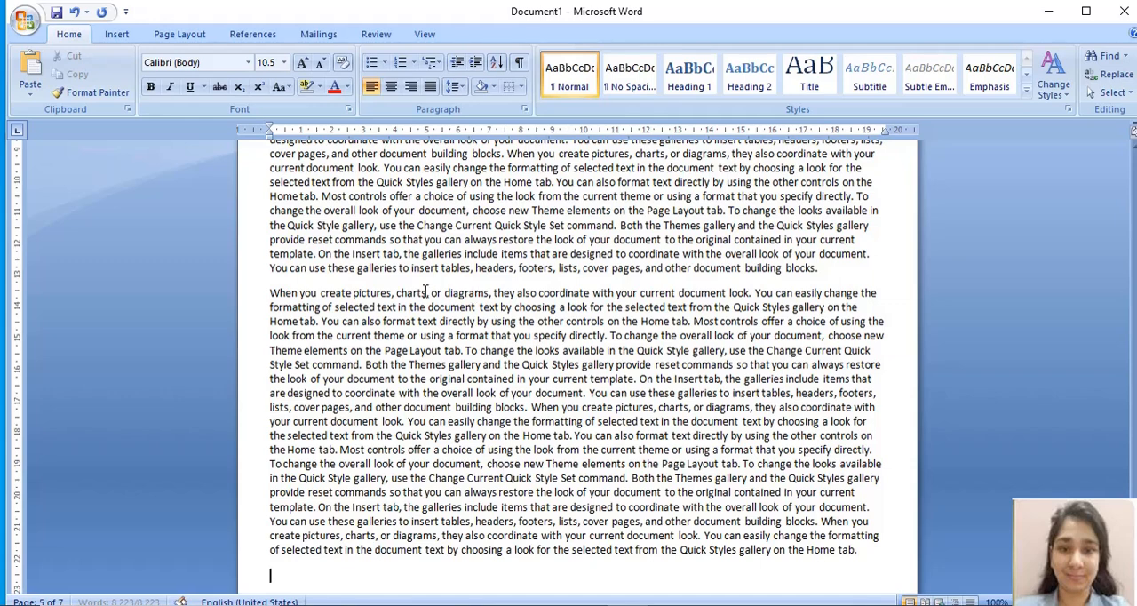
pyautogui.press('Up')
pyautogui.press('Up')
pyautogui.press('Up')
pyautogui.press('Up')
pyautogui.press('Up')
pyautogui.press('Up')
pyautogui.press('Up')
pyautogui.click(1134, 147)
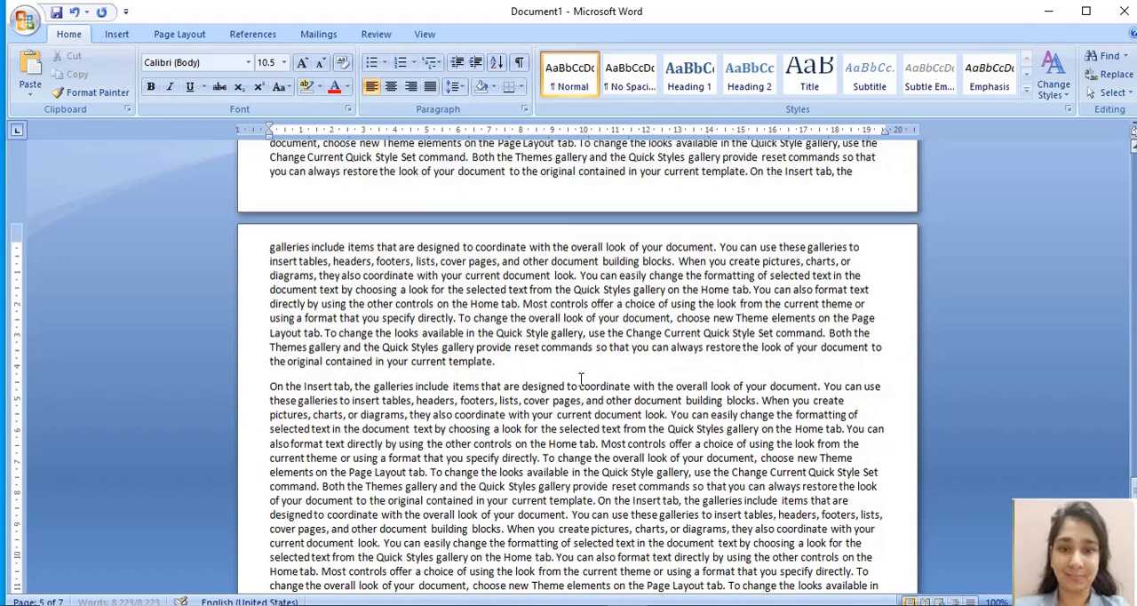
pyautogui.moveTo(271, 247); pyautogui.dragTo(539, 414)
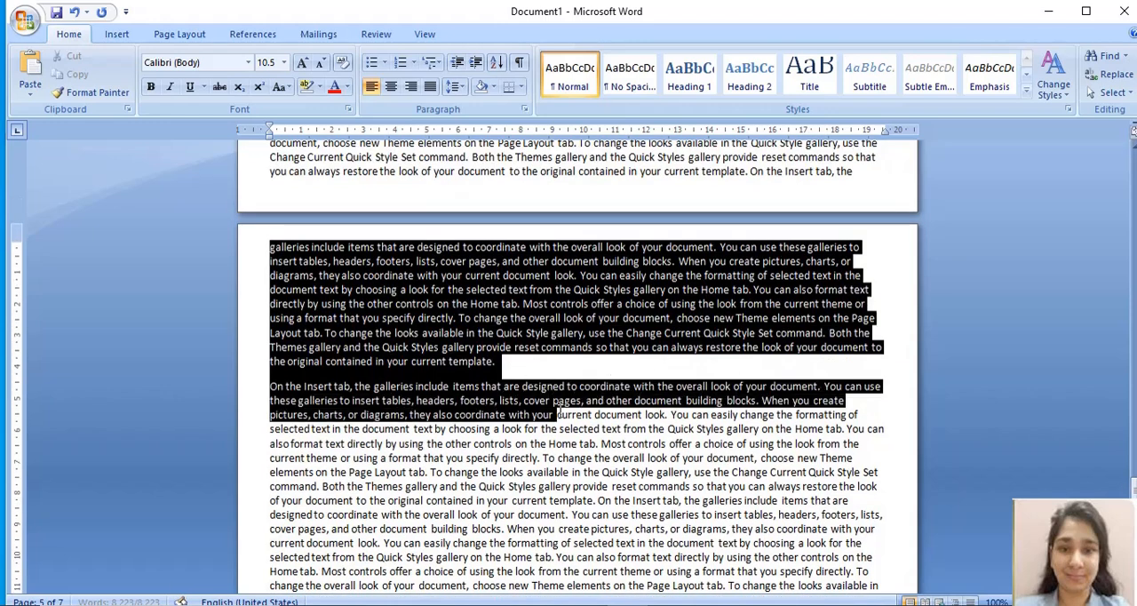
pyautogui.click(513, 430)
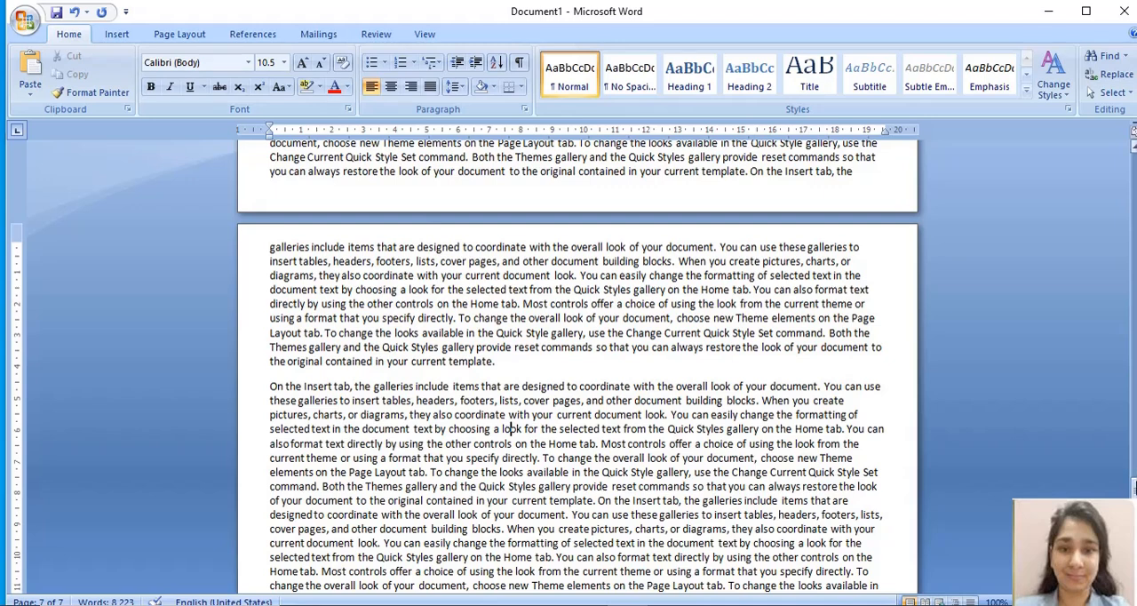
pyautogui.moveTo(1134, 487); pyautogui.dragTo(1134, 515)
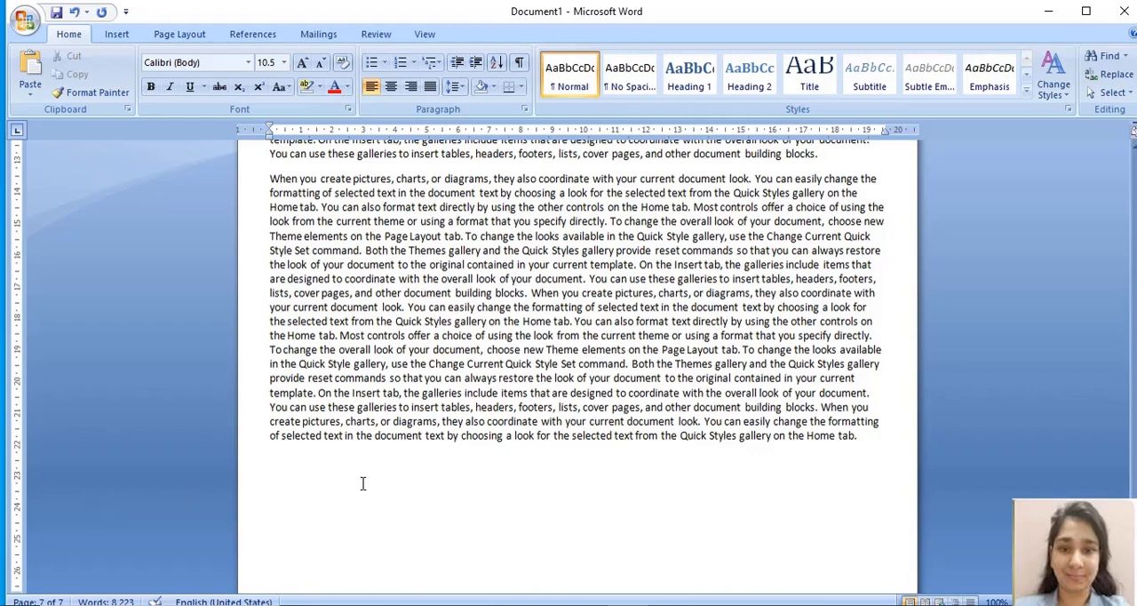
pyautogui.click(270, 179)
pyautogui.moveTo(270, 179); pyautogui.dragTo(554, 456)
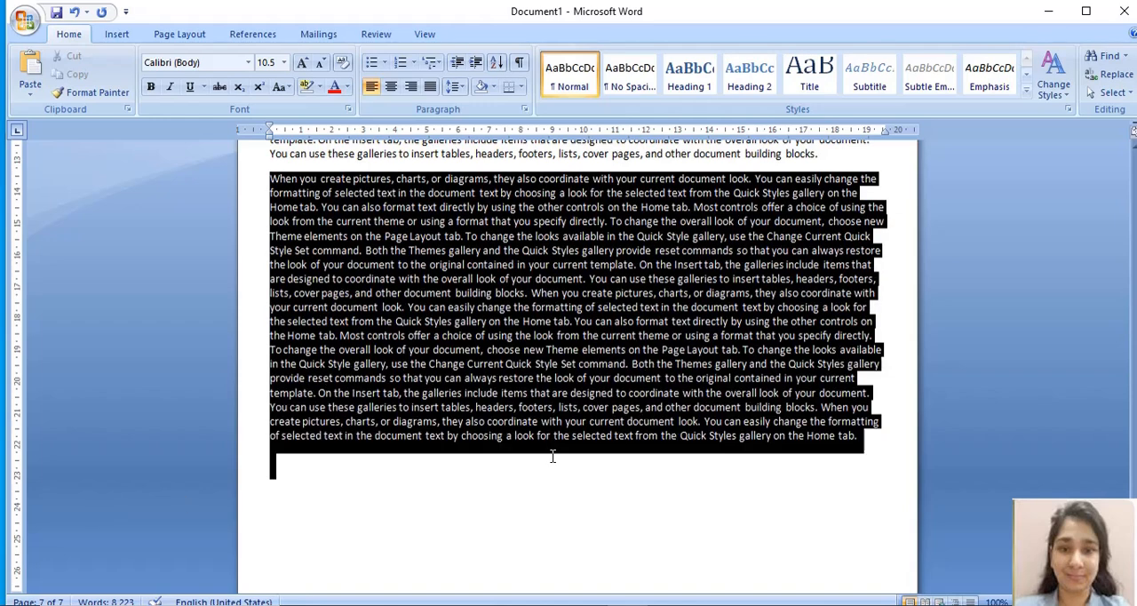
pyautogui.click(480, 483)
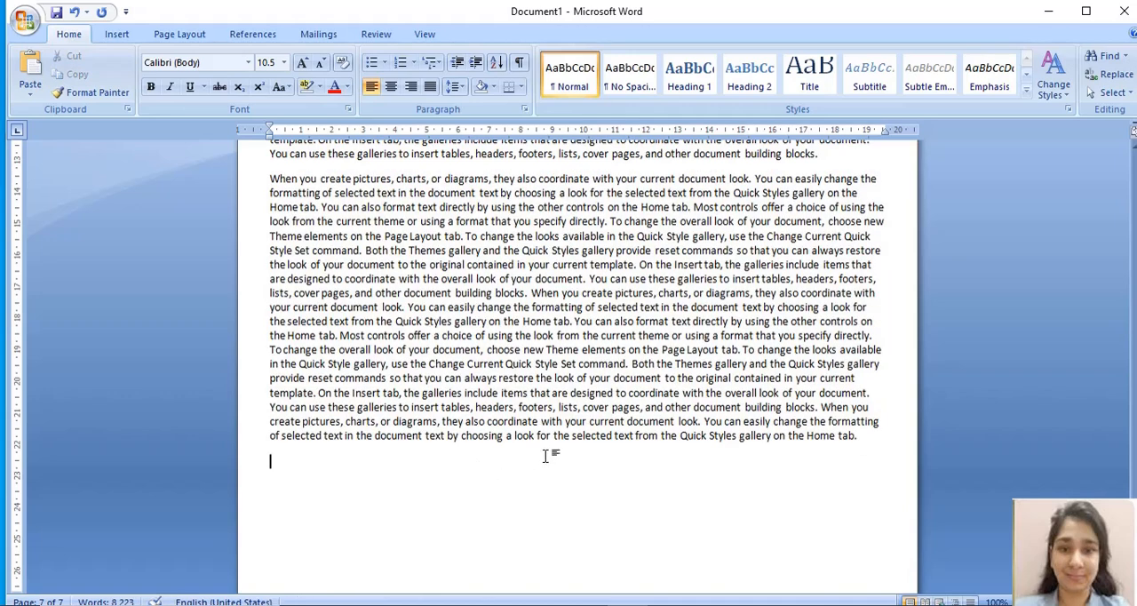
# Step: Review how the 10.5-point text fills the pages, from the document's end back up to the beginning of the first page
pyautogui.press('Up')
pyautogui.press('Up')
pyautogui.press('Up')
pyautogui.press('Up')
pyautogui.press('Up')
pyautogui.press('Up')
pyautogui.press('Up')
pyautogui.press('Up')
pyautogui.press('Up')
pyautogui.press('Up')
pyautogui.press('Up')
pyautogui.press('Up')
pyautogui.press('Up')
pyautogui.press('Up')
pyautogui.press('Up')
pyautogui.press('Up')
pyautogui.press('Up')
pyautogui.press('Up')
pyautogui.press('Up')
pyautogui.press('Up')
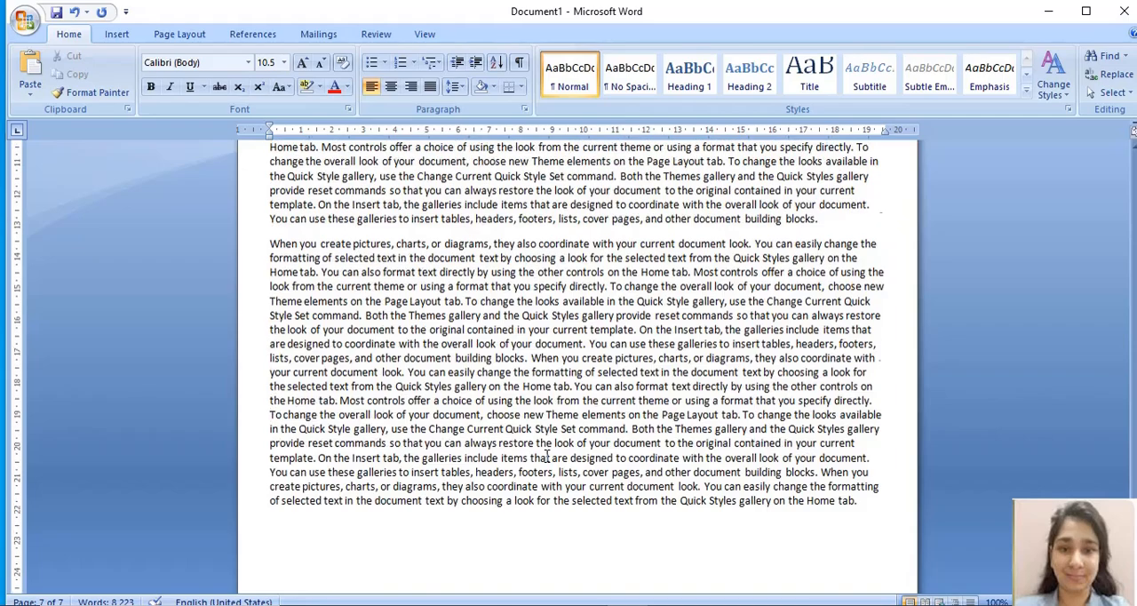
pyautogui.press('Up')
pyautogui.press('Up')
pyautogui.press('Up')
pyautogui.press('Up')
pyautogui.press('Up')
pyautogui.press('Up')
pyautogui.press('Up')
pyautogui.press('Up')
pyautogui.press('Up')
pyautogui.press('Up')
pyautogui.press('Up')
pyautogui.press('Up')
pyautogui.press('Up')
pyautogui.press('Up')
pyautogui.press('Up')
pyautogui.press('Up')
pyautogui.press('Up')
pyautogui.press('Up')
pyautogui.press('Up')
pyautogui.press('Up')
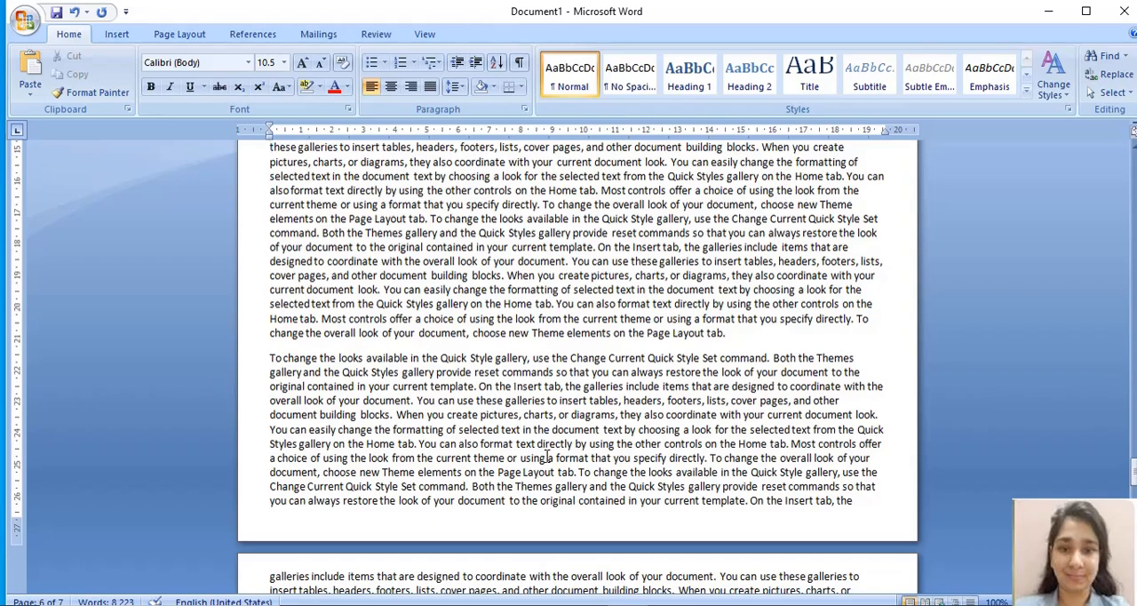
pyautogui.scroll(10, 548, 456)
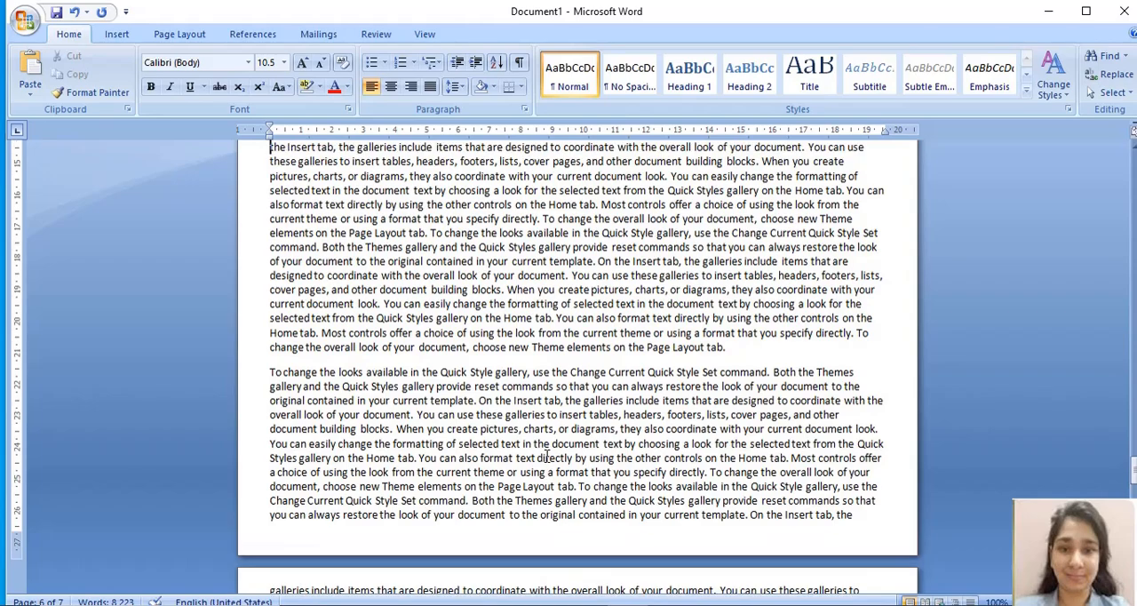
pyautogui.scroll(10, 546, 455)
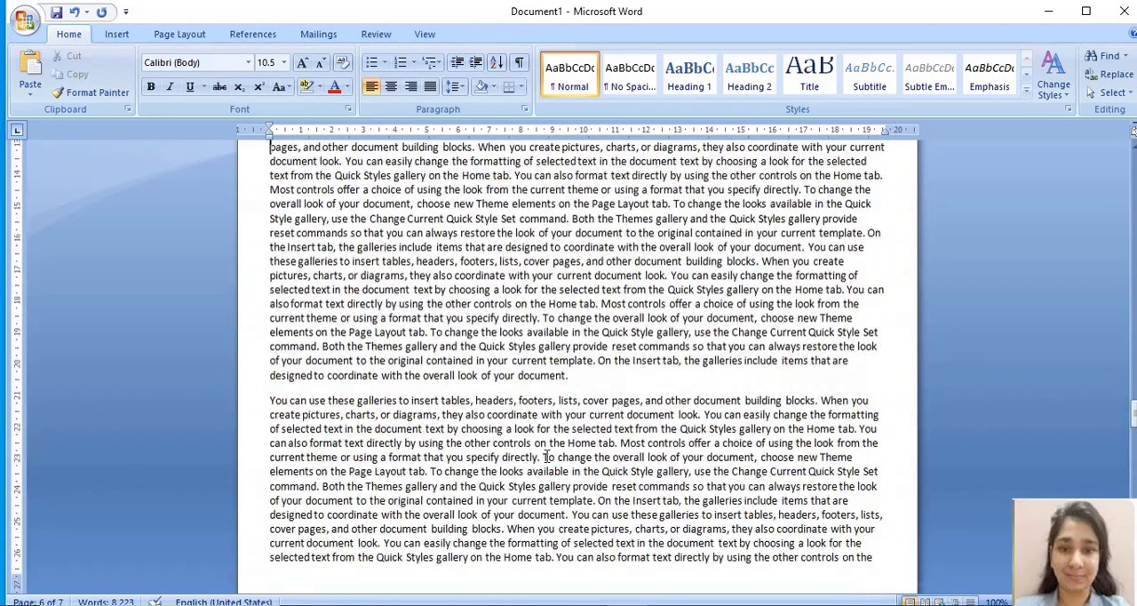
pyautogui.scroll(10, 547, 455)
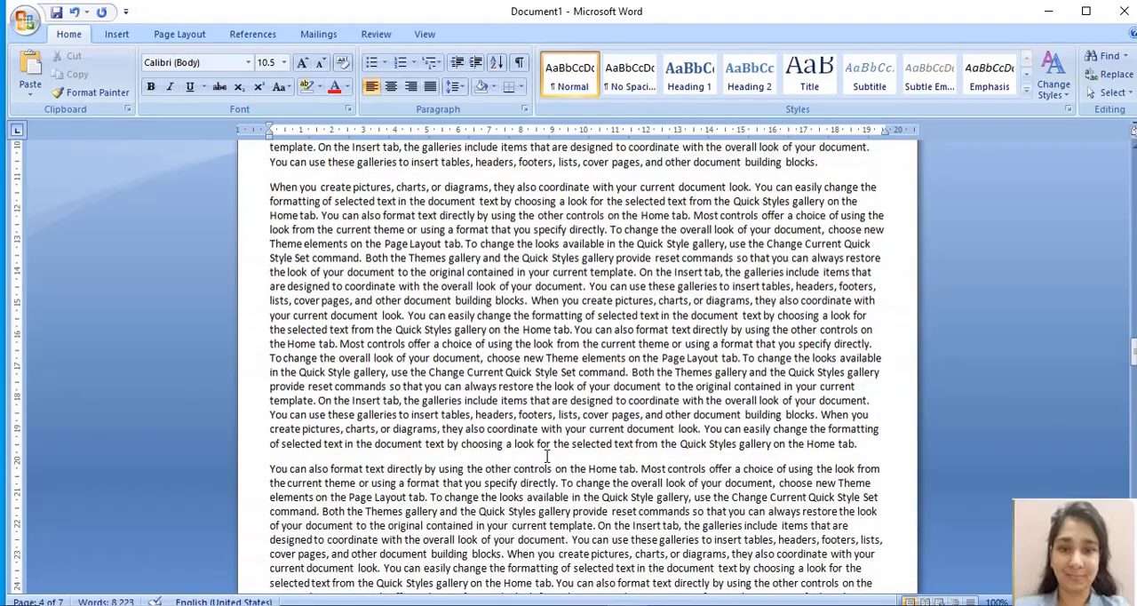
pyautogui.scroll(10, 547, 457)
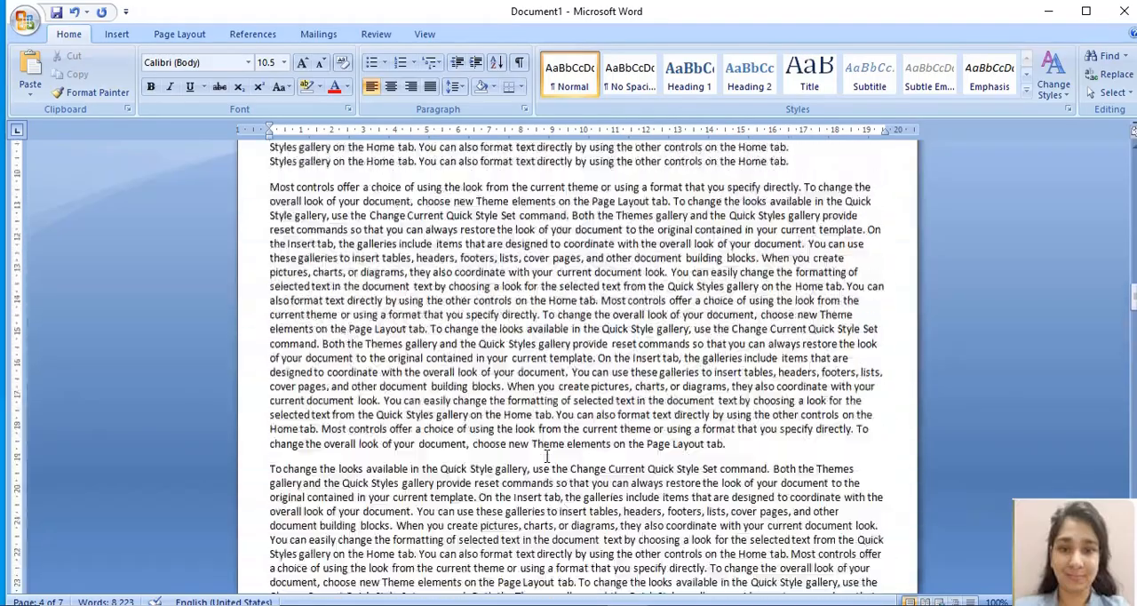
pyautogui.scroll(10, 547, 457)
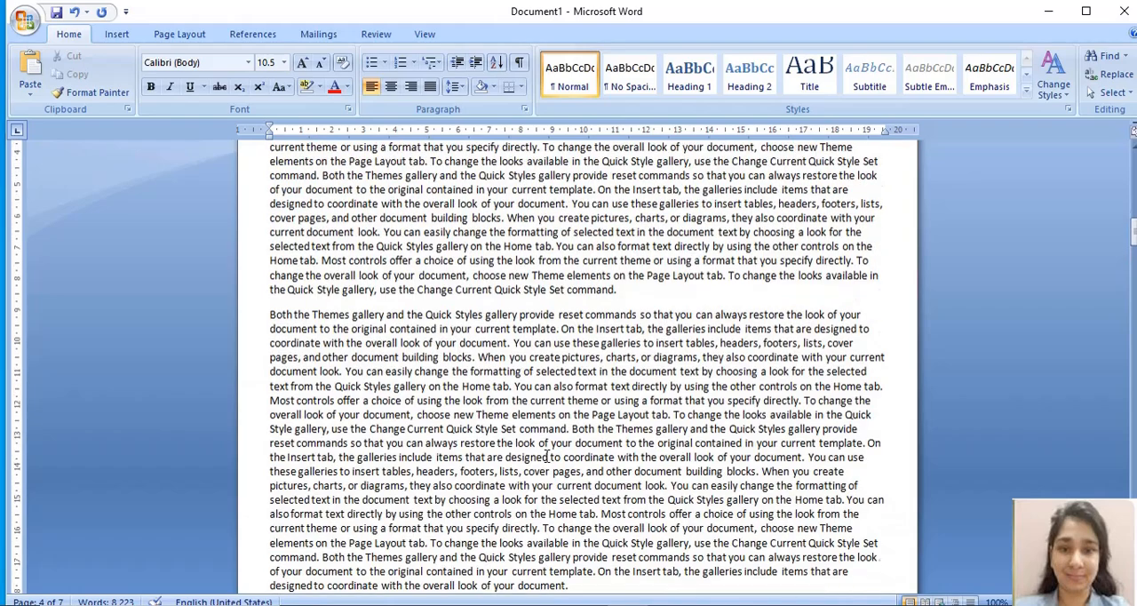
pyautogui.scroll(10, 547, 457)
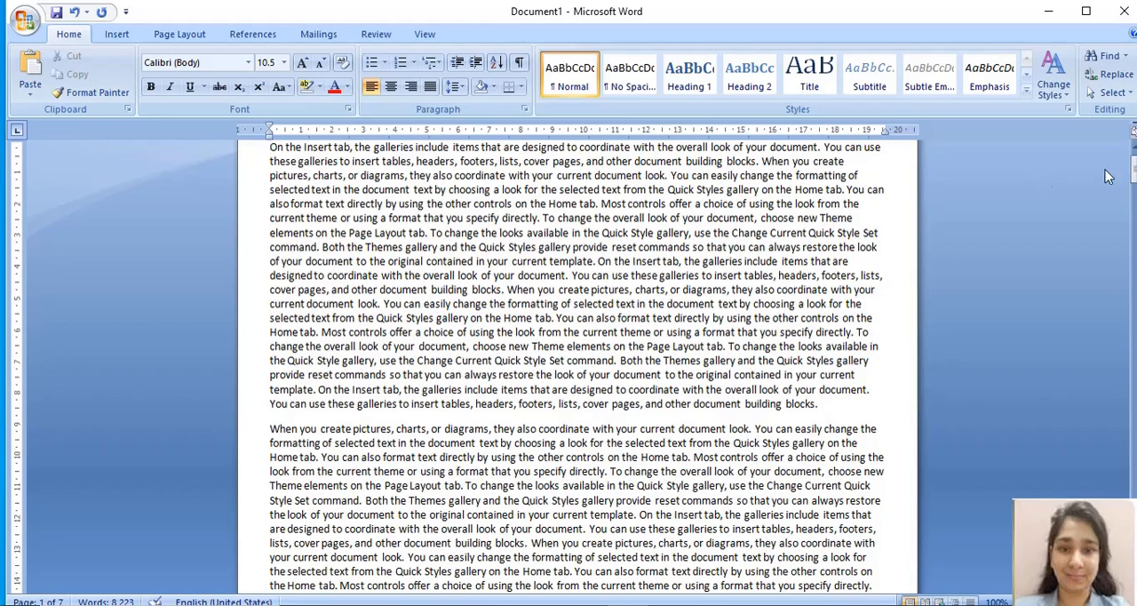
pyautogui.moveTo(1125, 175); pyautogui.dragTo(1126, 159)
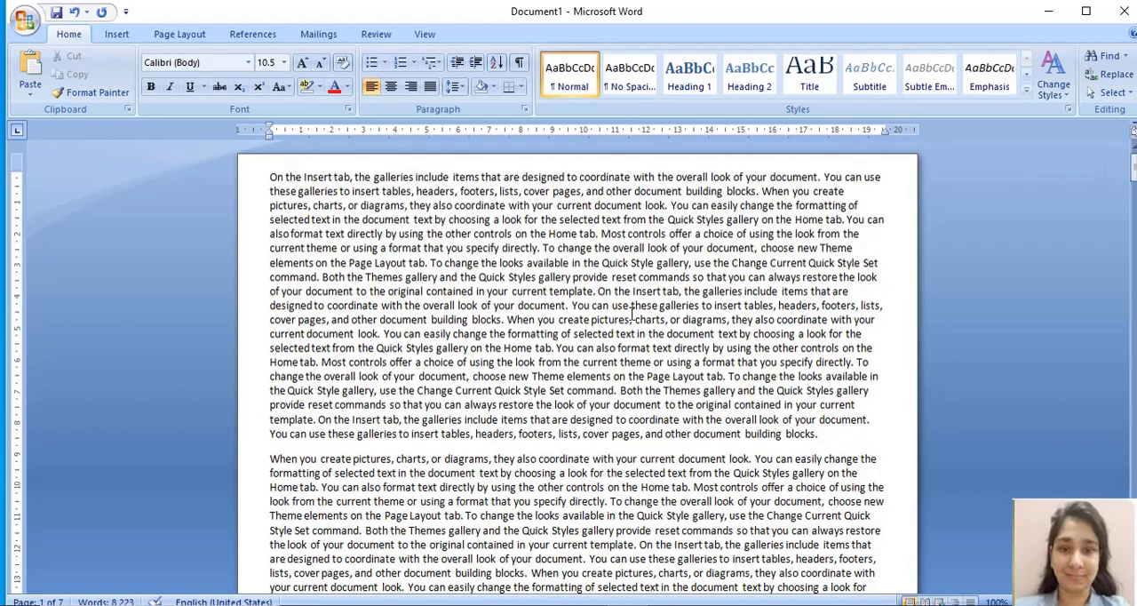
# Step: Change the font of the entire document's text to Times New Roman
pyautogui.hotkey('ctrl', 'a')
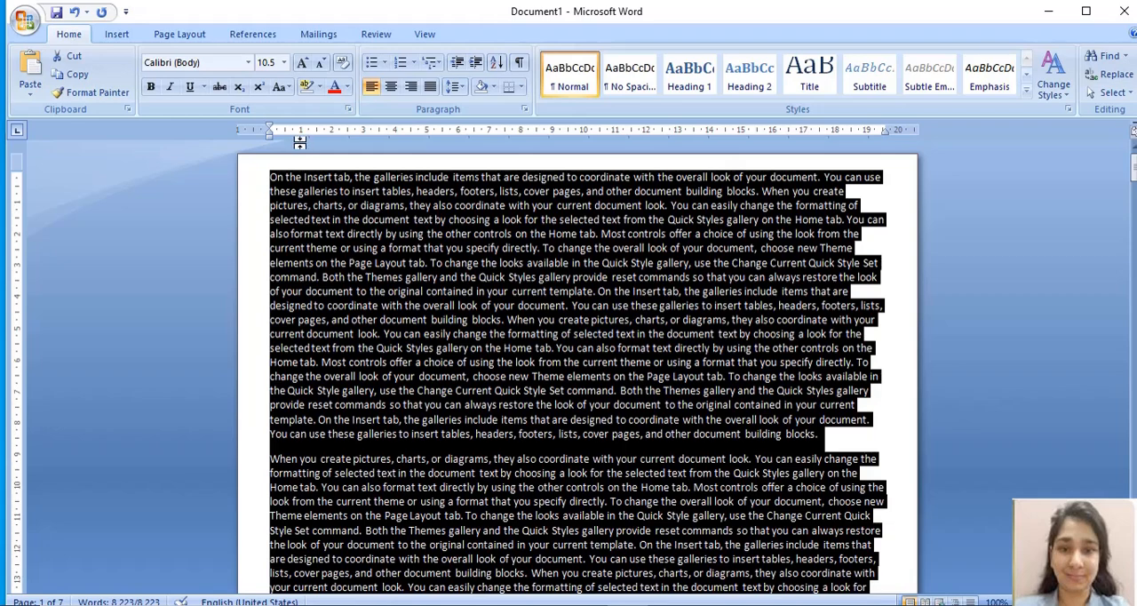
pyautogui.click(250, 64)
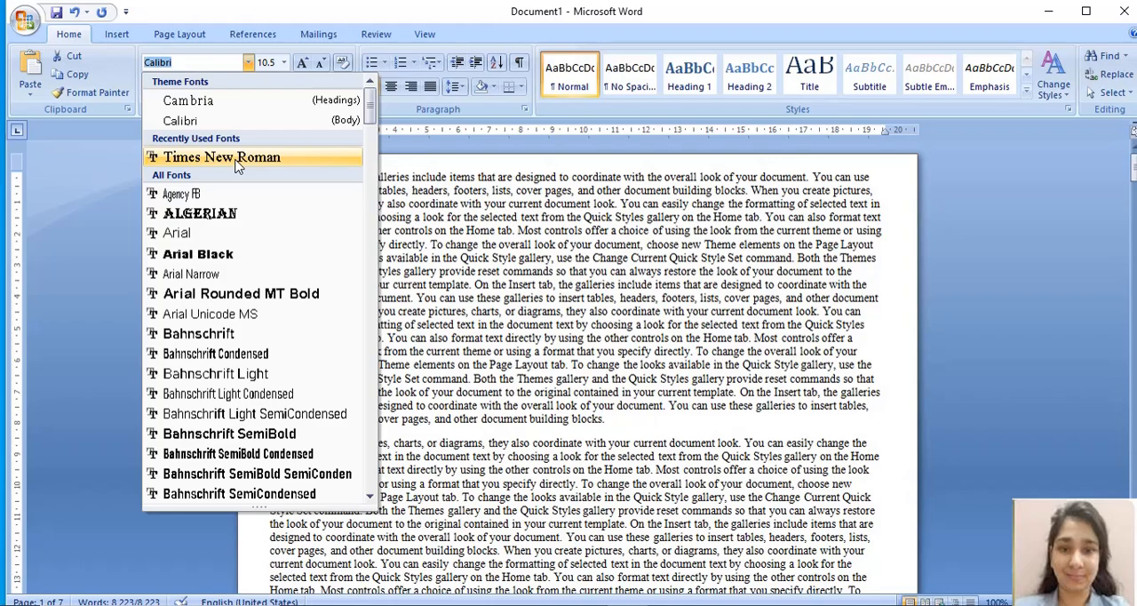
pyautogui.click(237, 164)
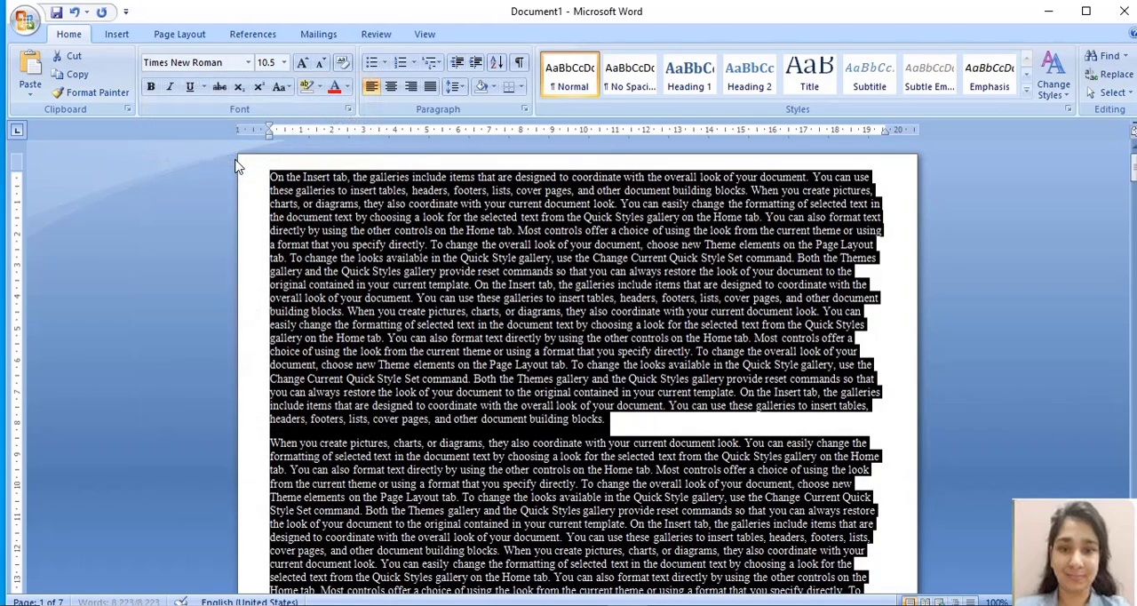
pyautogui.click(402, 392)
# Step: Examine how the Times New Roman text fills the pages, from the first page down to the final paragraph
pyautogui.scroll(-1, 400, 391)
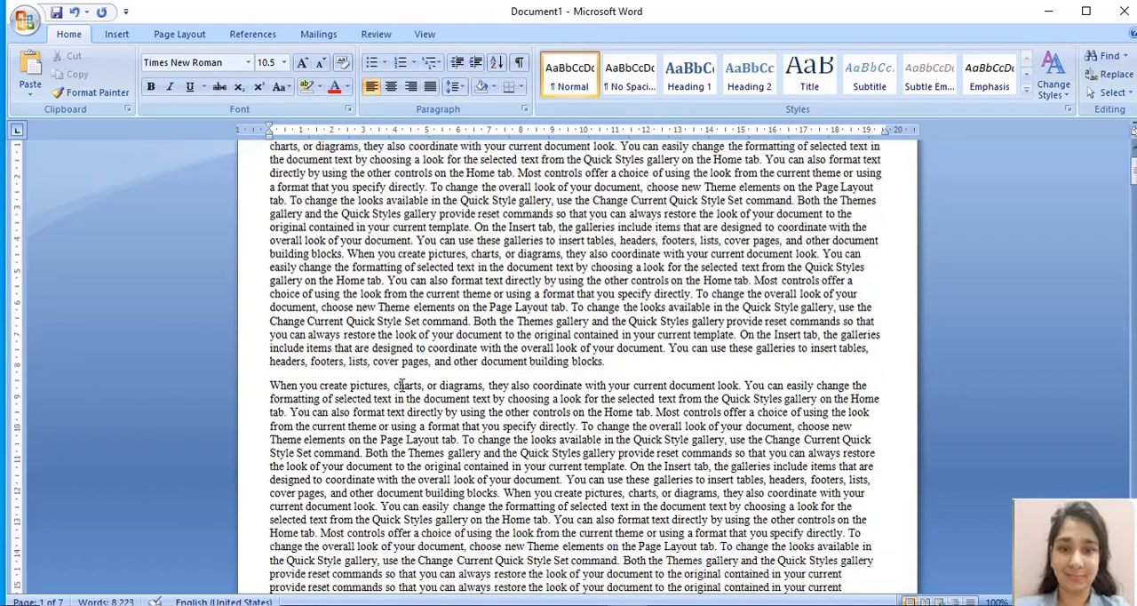
pyautogui.scroll(-12, 401, 386)
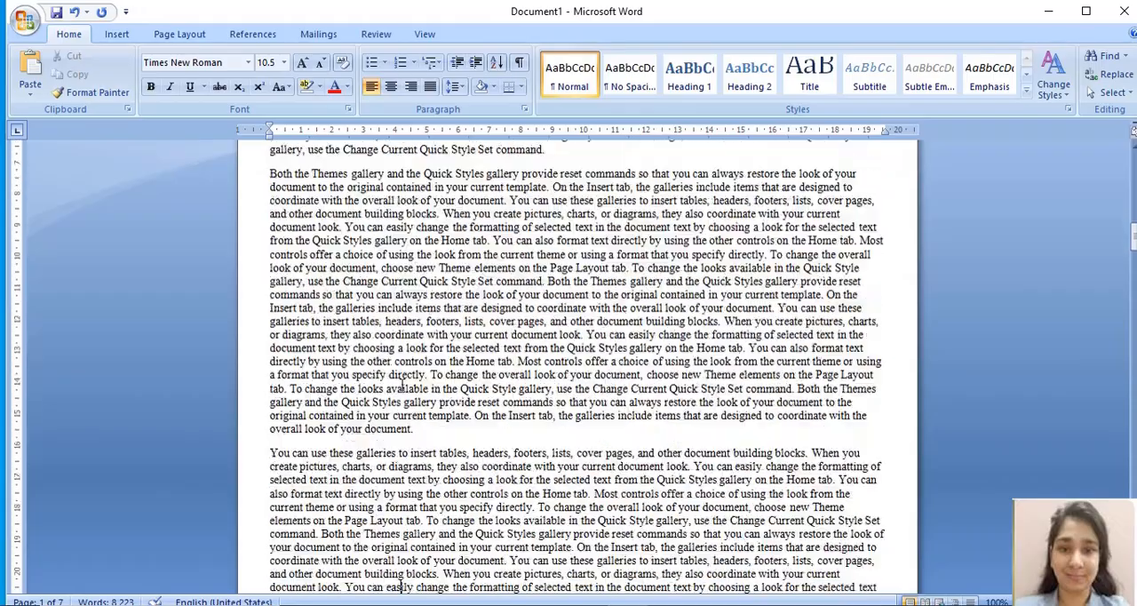
pyautogui.scroll(-7, 402, 388)
pyautogui.scroll(-12, 401, 385)
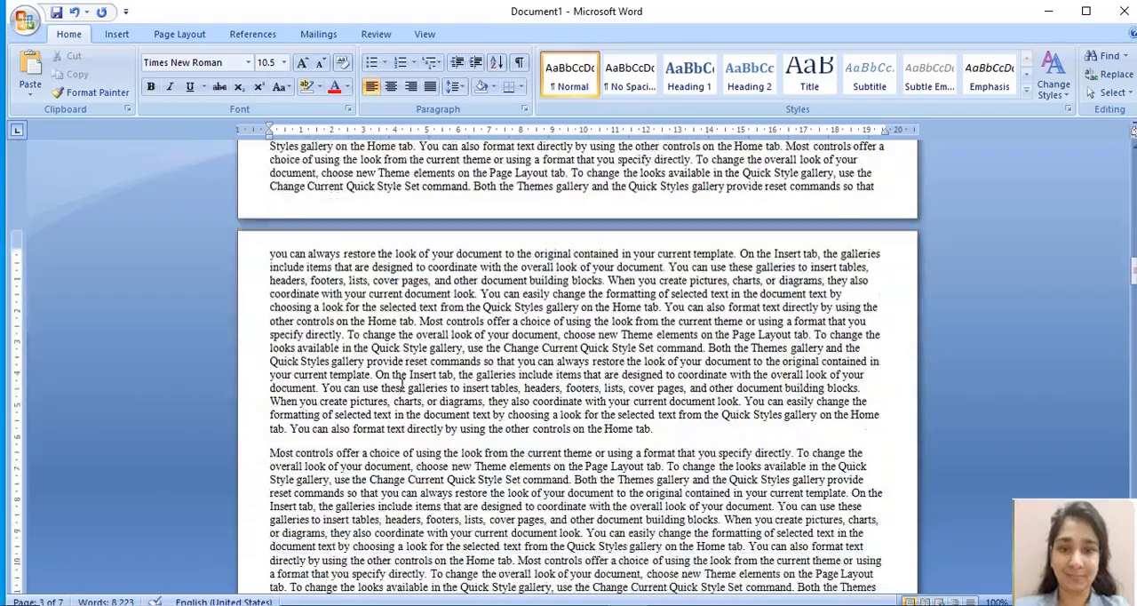
pyautogui.scroll(-12, 401, 385)
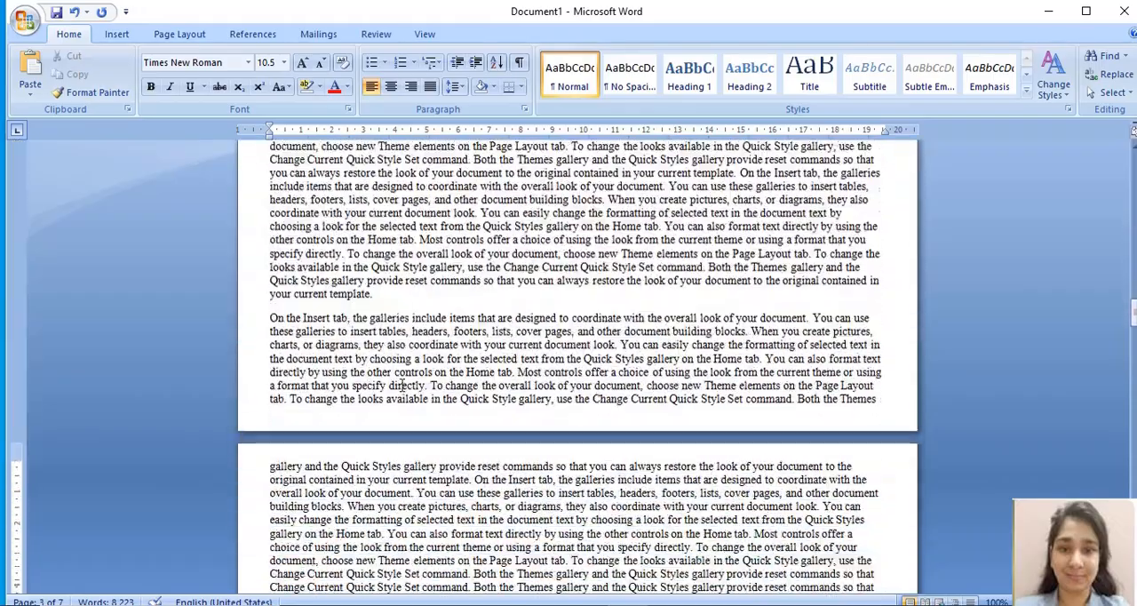
pyautogui.scroll(-12, 402, 385)
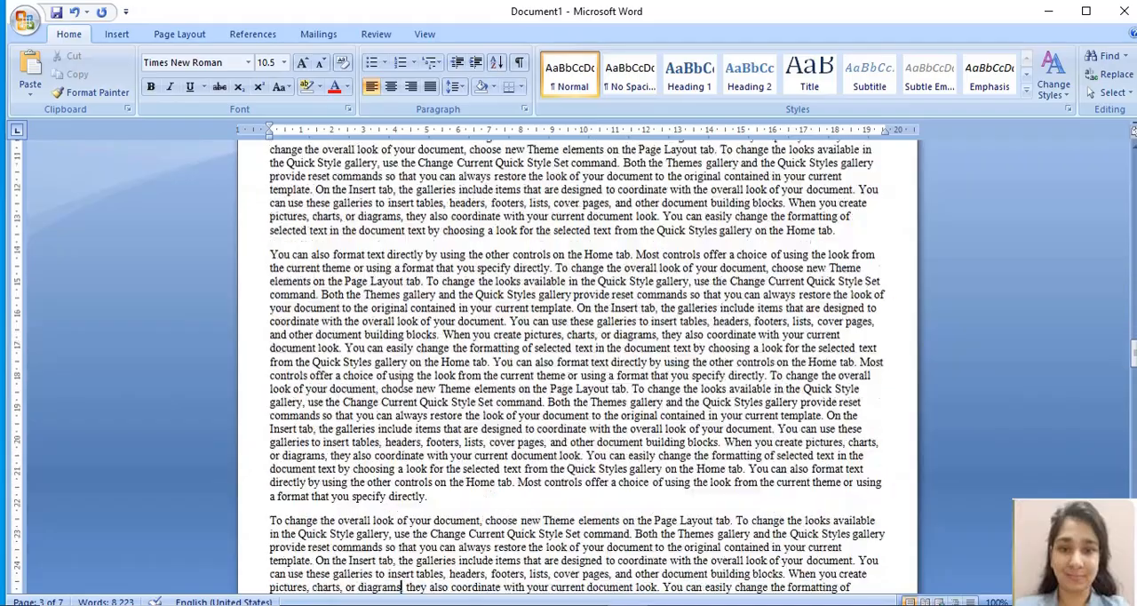
pyautogui.scroll(-12, 402, 385)
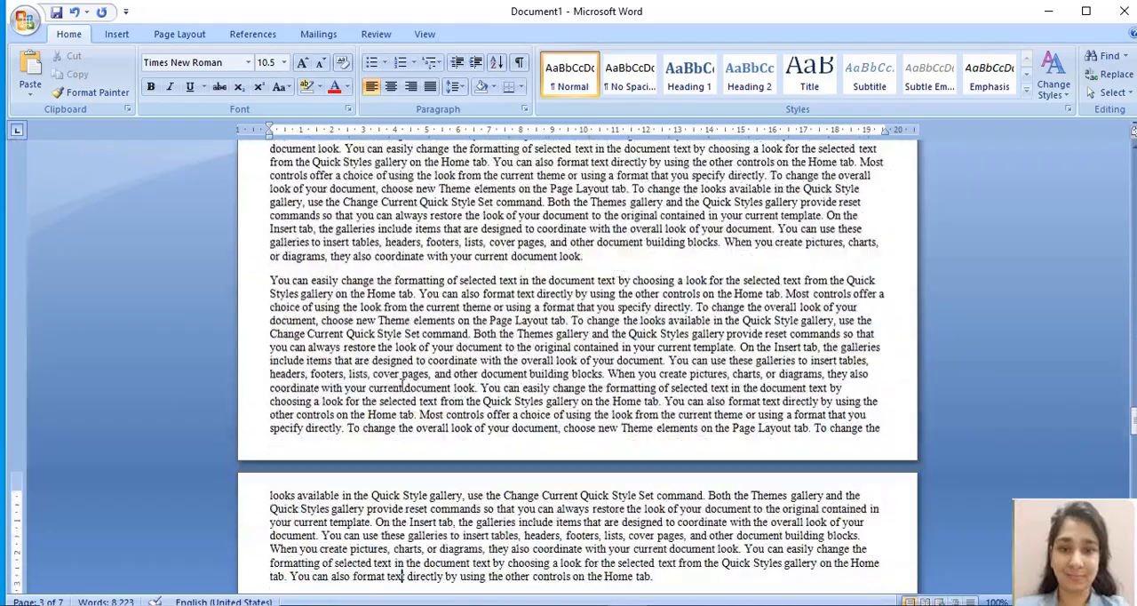
pyautogui.scroll(-9, 402, 385)
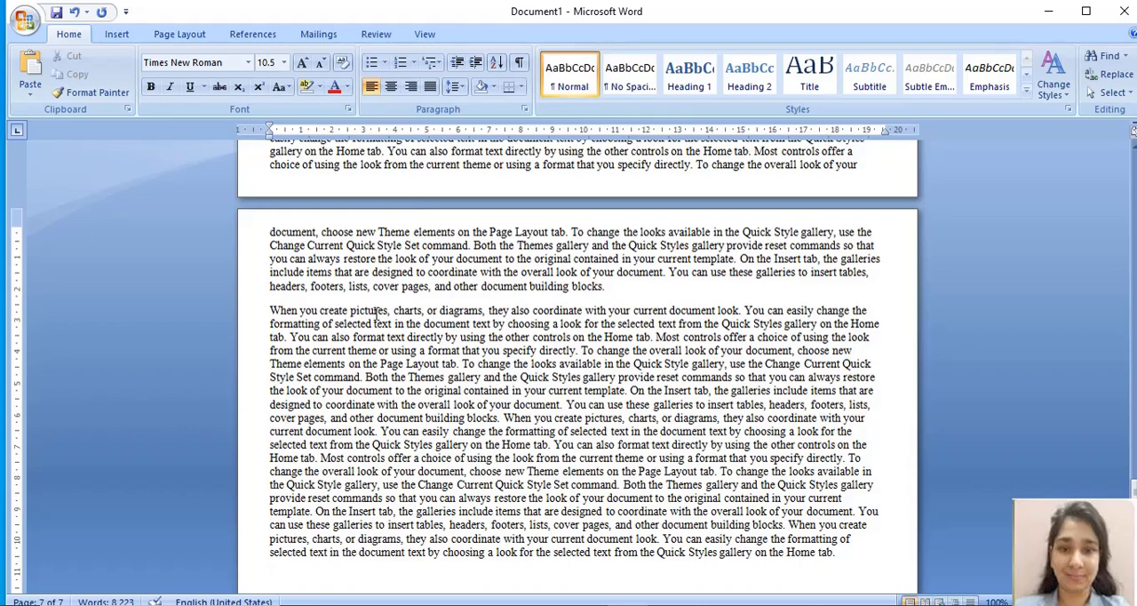
# Step: Change the font of all the document's text to Arial and check where the text ends
pyautogui.hotkey('ctrl', 'a')
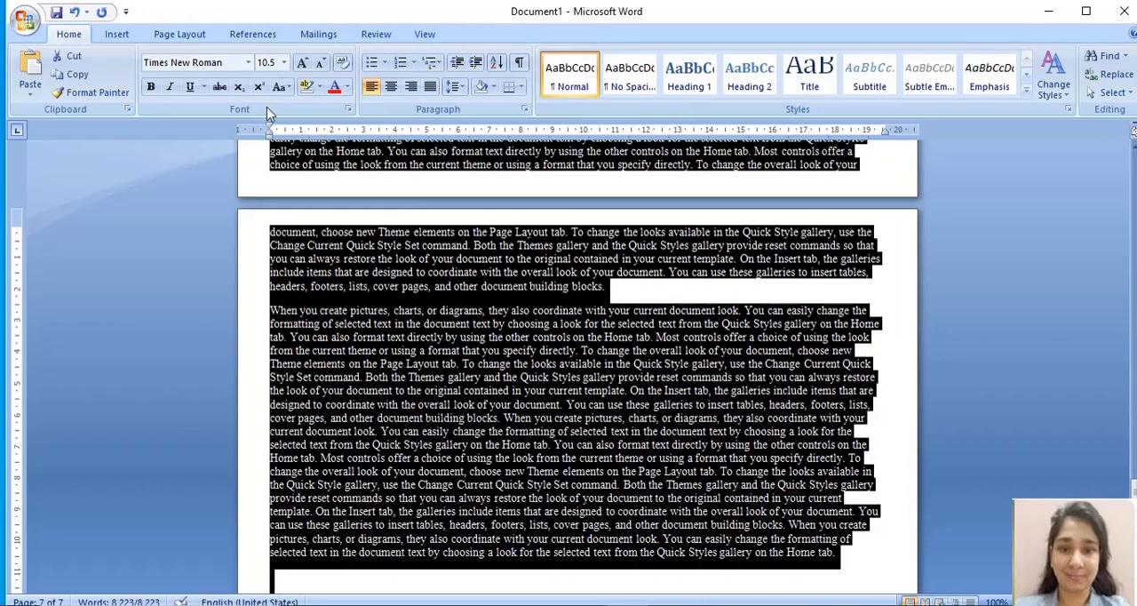
pyautogui.click(249, 62)
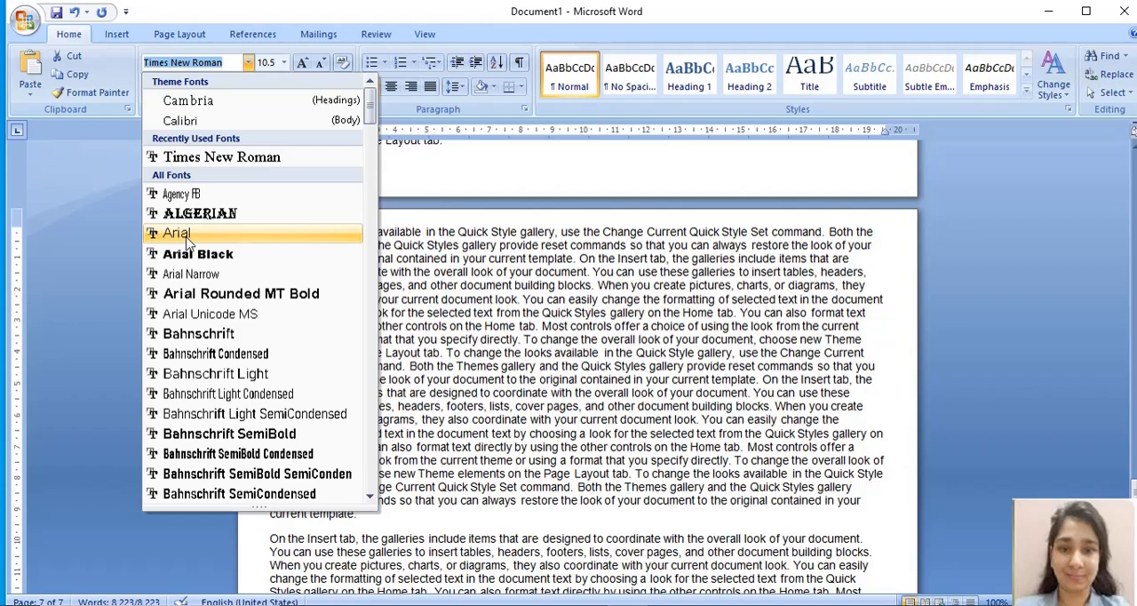
pyautogui.click(186, 232)
pyautogui.click(491, 389)
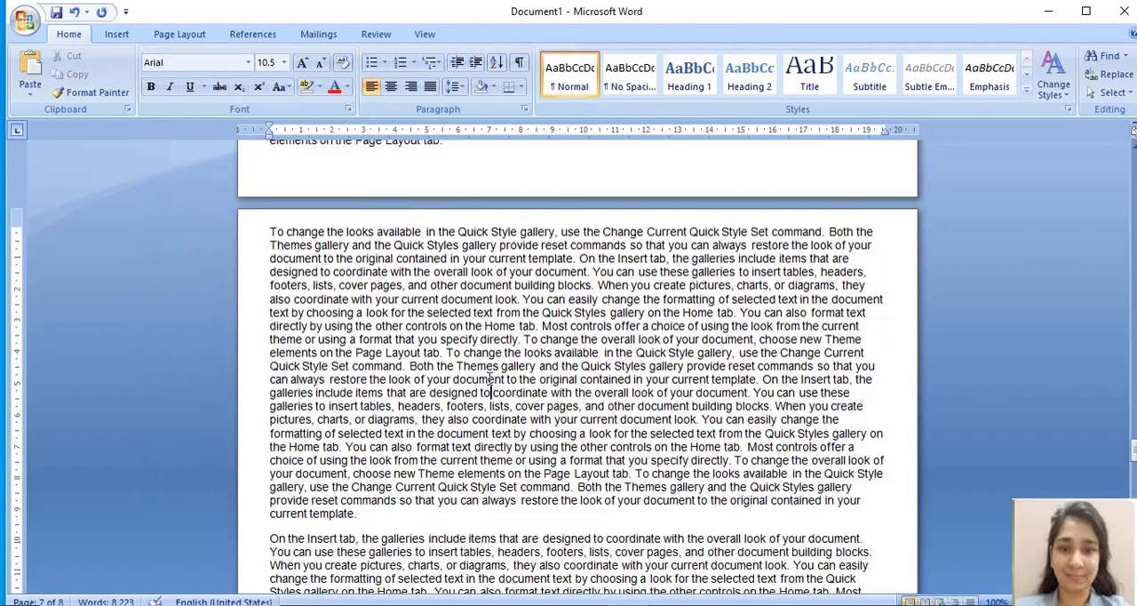
pyautogui.scroll(-12, 491, 378)
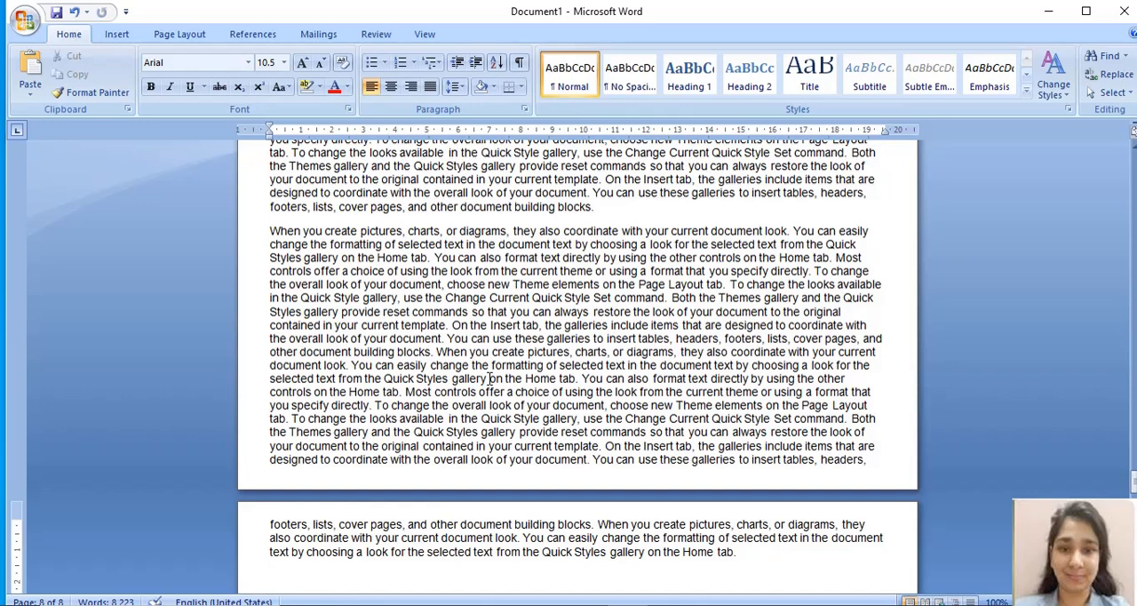
# Step: Set the whole document's text back to the Calibri (Body) font
pyautogui.click(249, 69)
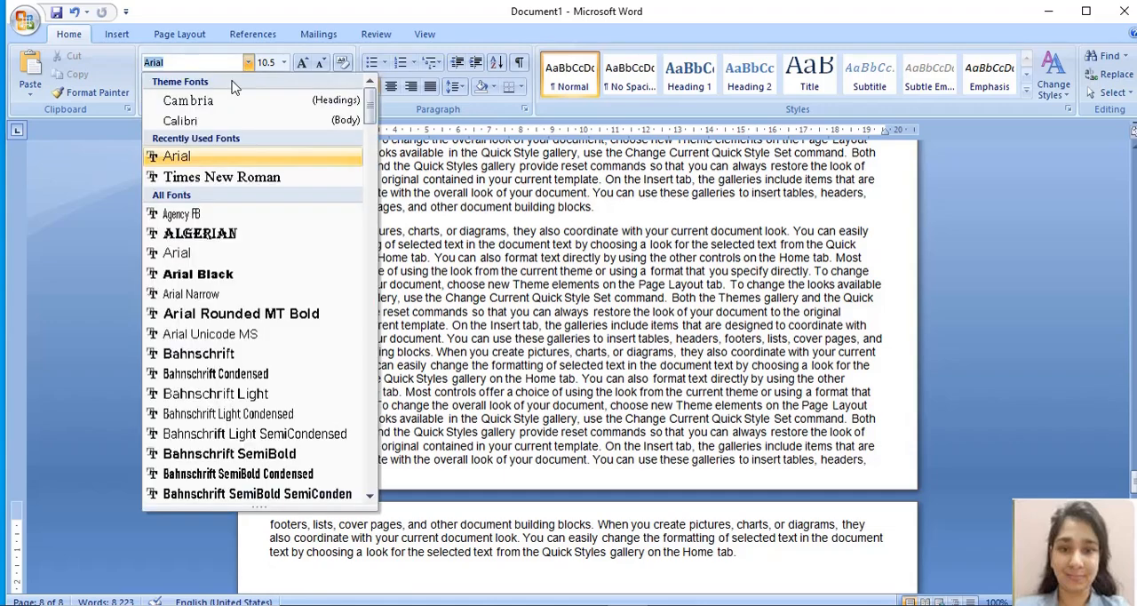
pyautogui.click(216, 122)
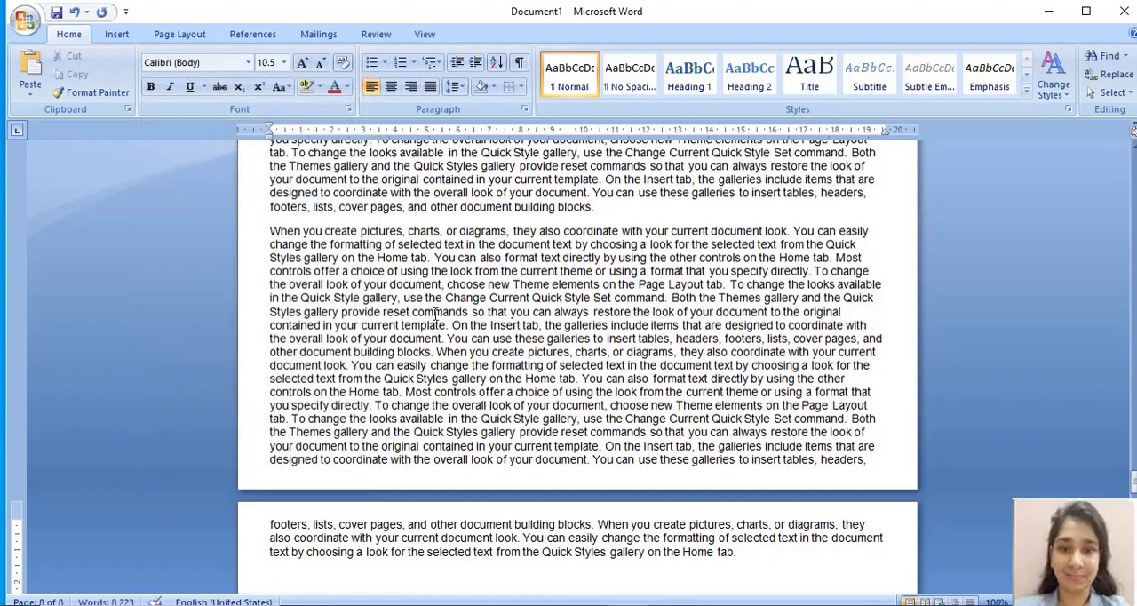
pyautogui.hotkey('ctrl', 'a')
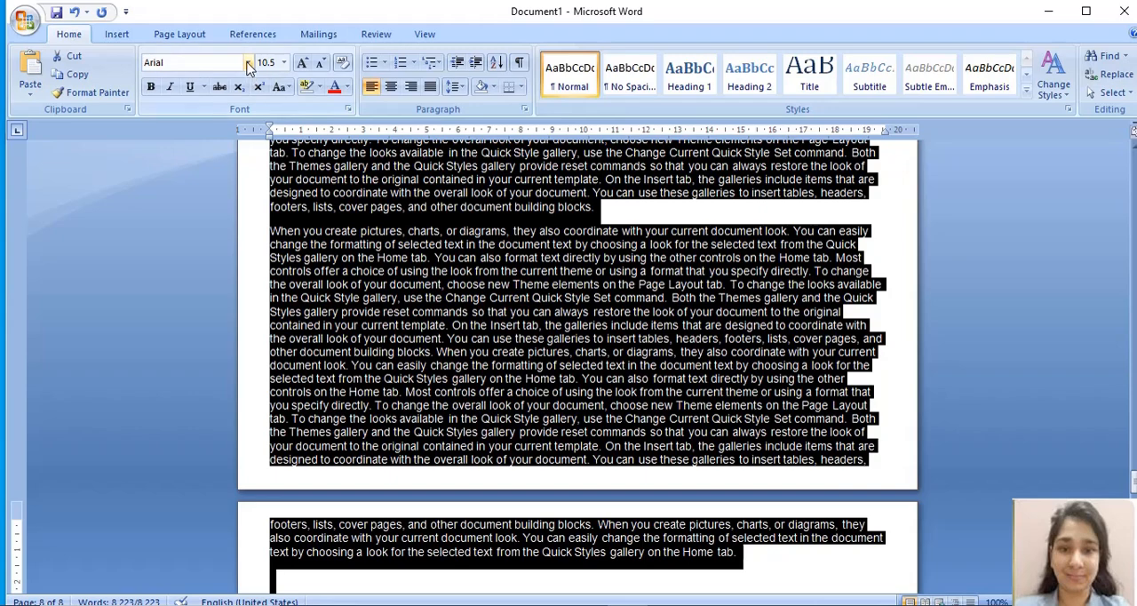
pyautogui.click(248, 62)
pyautogui.click(186, 157)
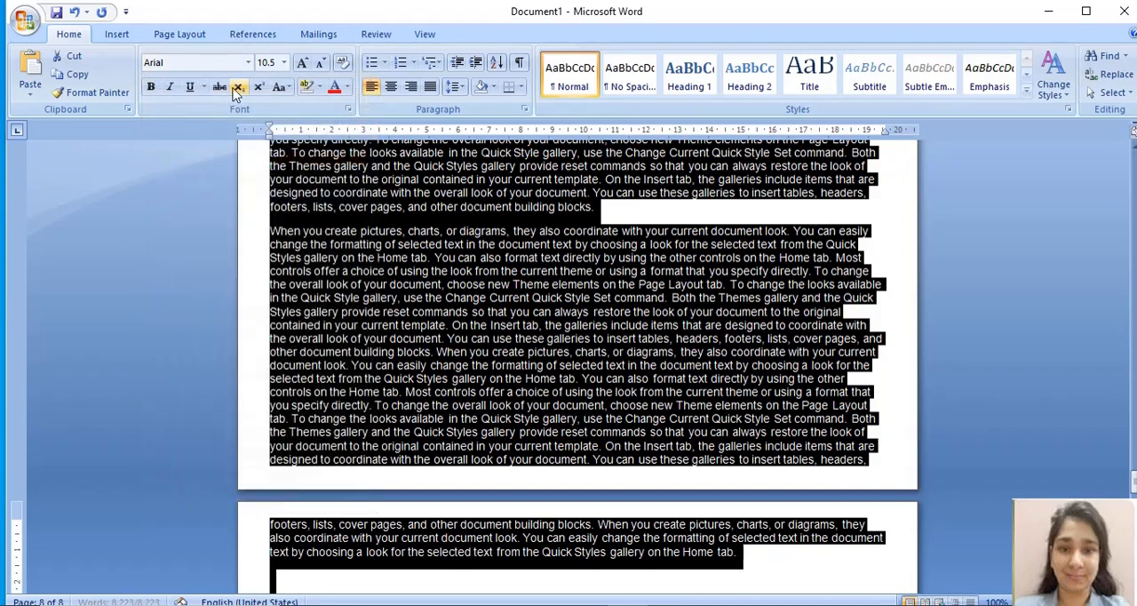
pyautogui.click(249, 62)
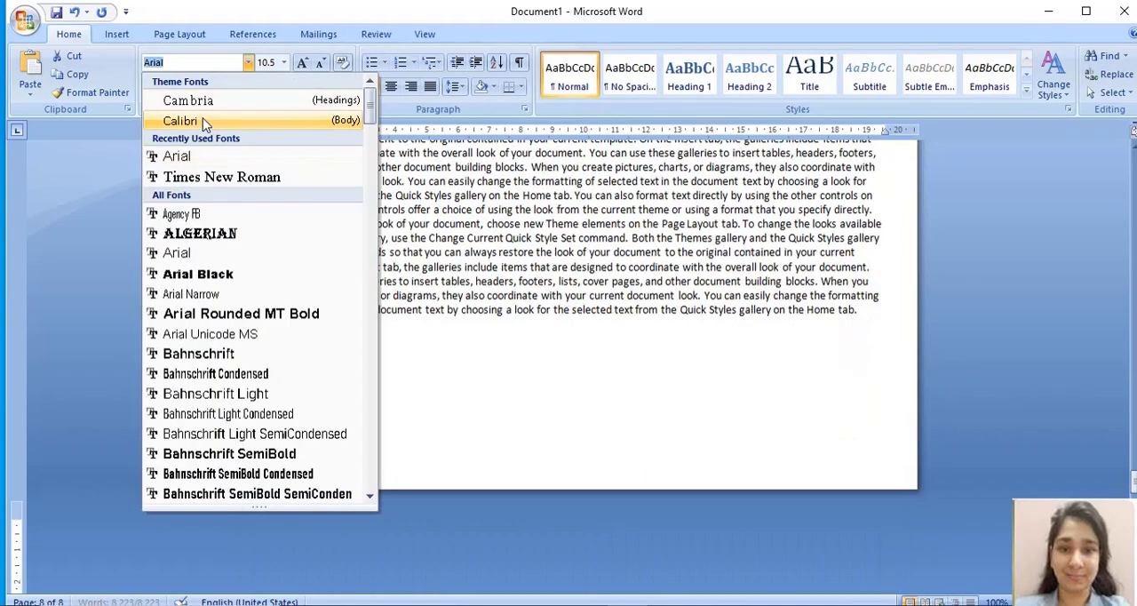
pyautogui.click(203, 120)
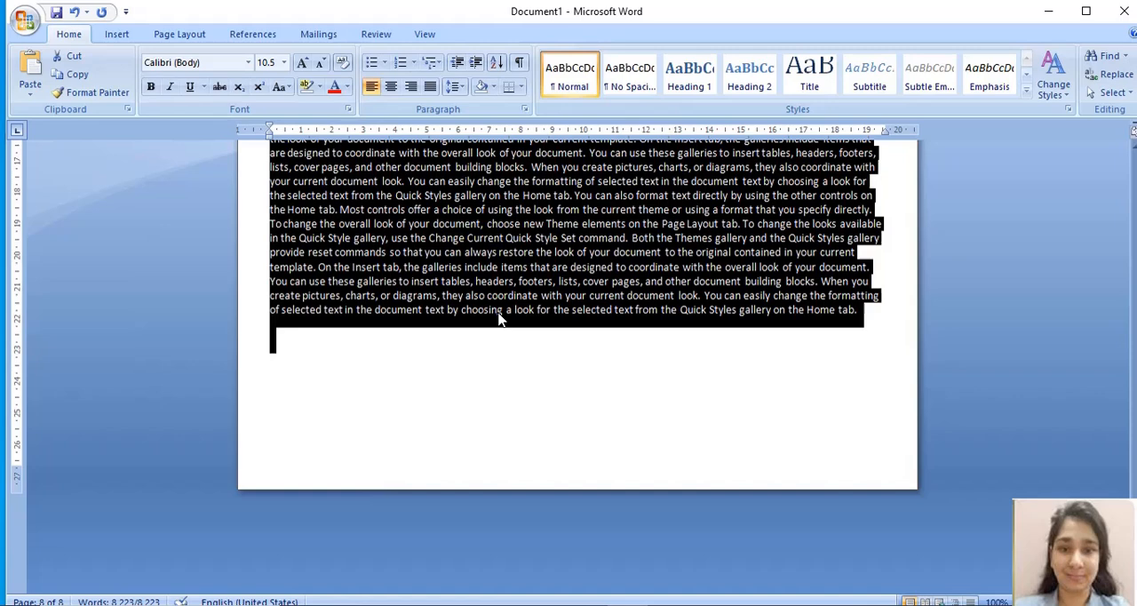
pyautogui.click(468, 400)
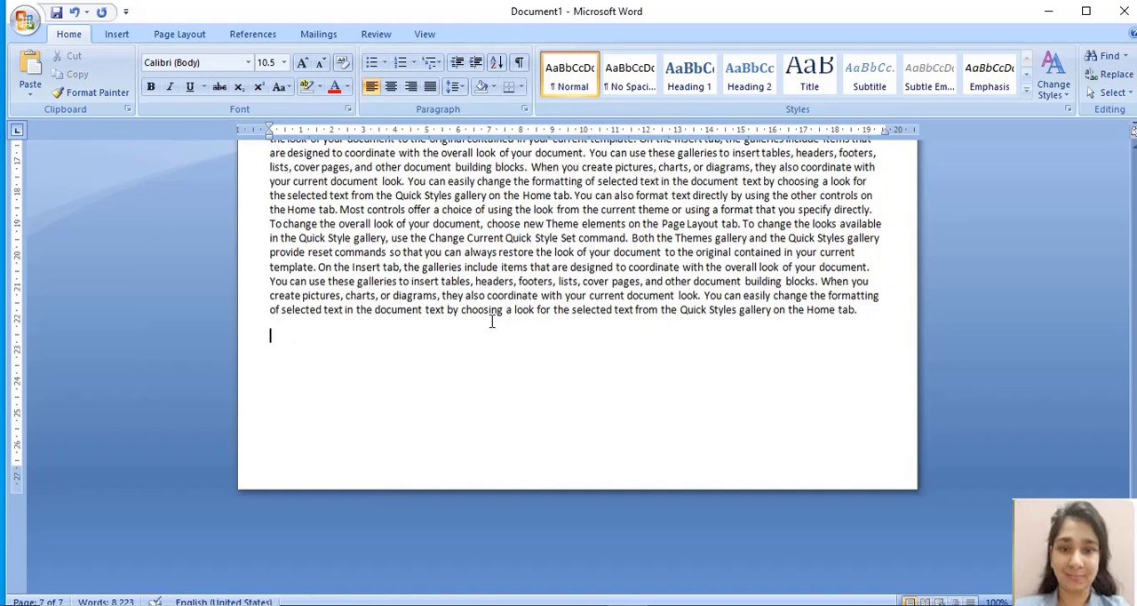
# Step: Apply Times New Roman to the whole document again and check the end of the text on the last page
pyautogui.click(247, 64)
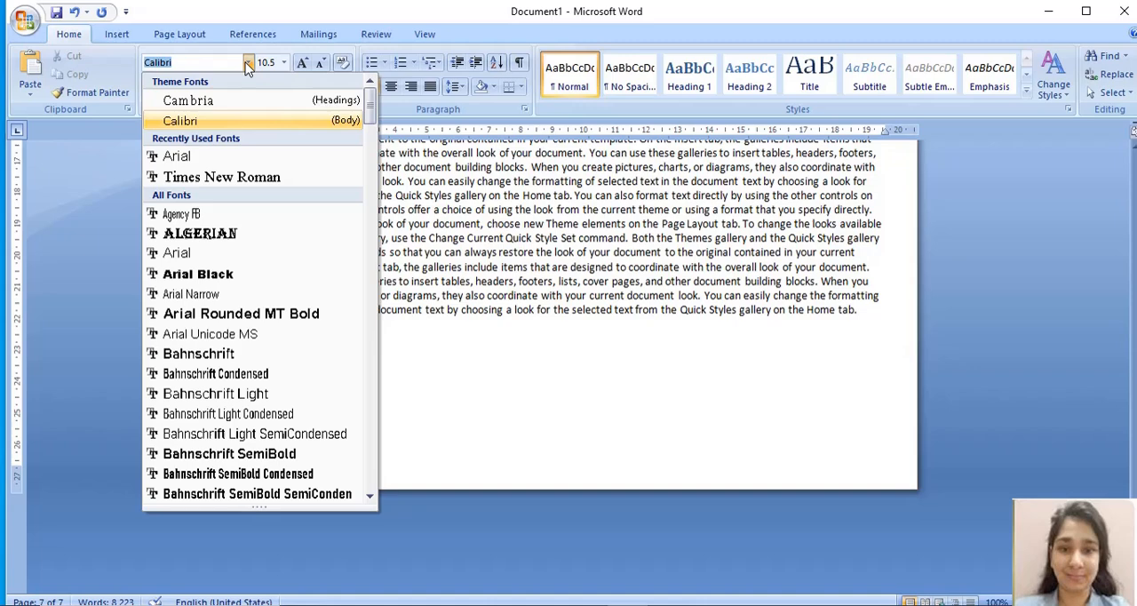
pyautogui.click(214, 177)
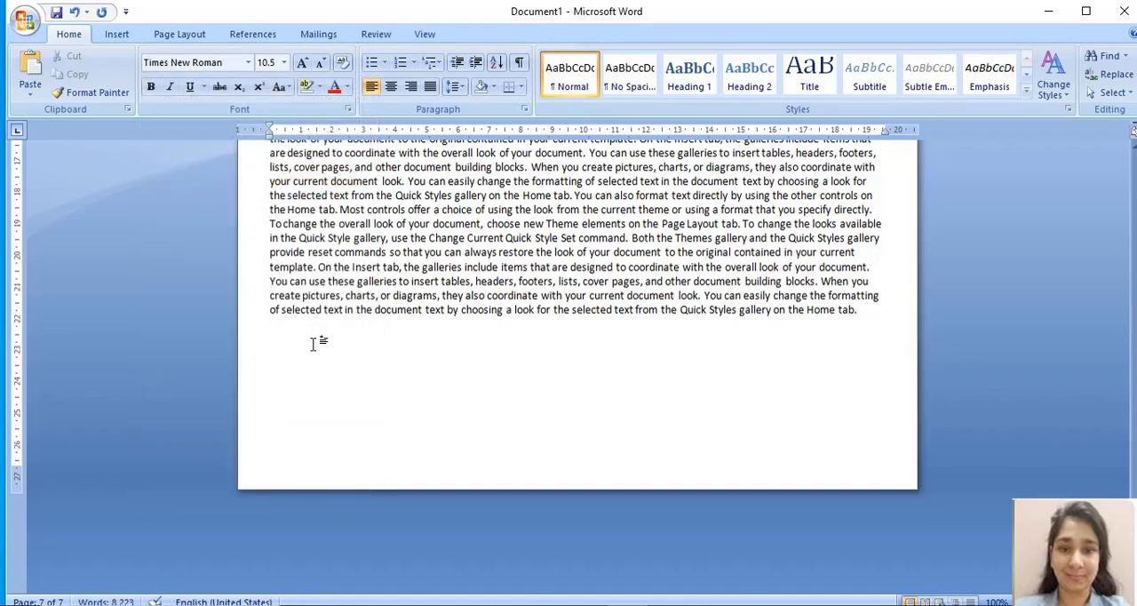
pyautogui.hotkey('ctrl', 'a')
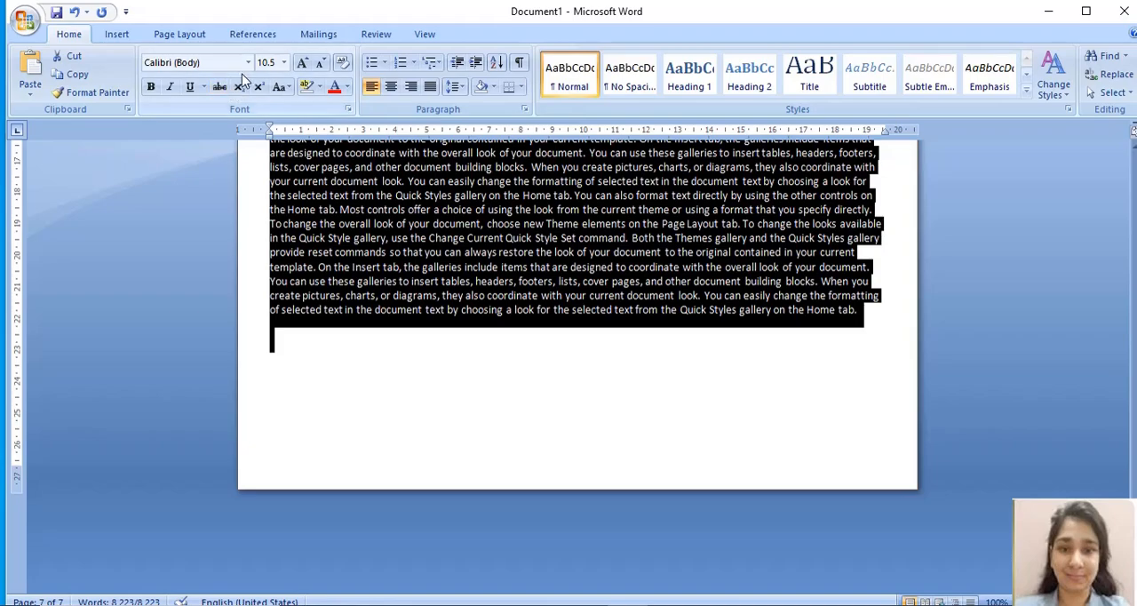
pyautogui.click(248, 62)
pyautogui.click(216, 160)
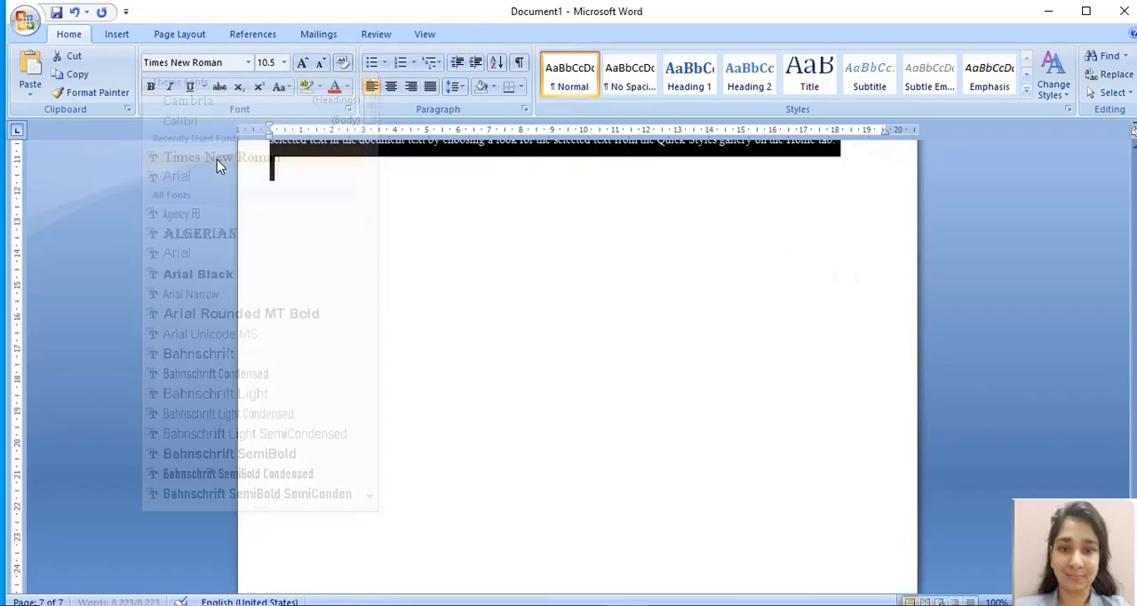
pyautogui.click(392, 261)
pyautogui.scroll(10, 426, 285)
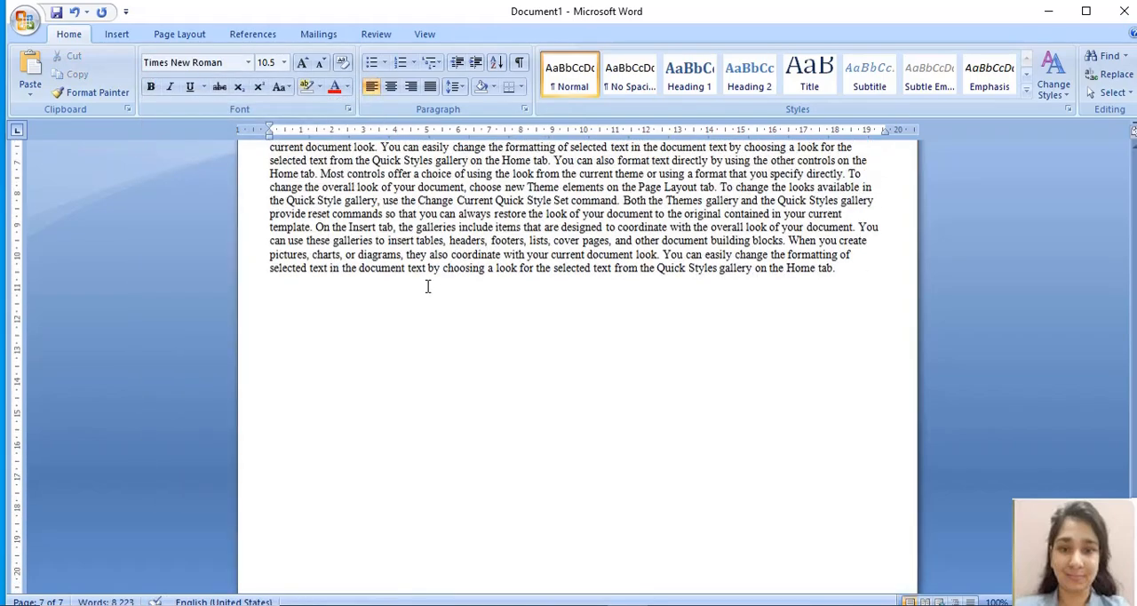
# Step: Apply Arial to the entire document and check how far the text runs onto the last page
pyautogui.scroll(5, 426, 286)
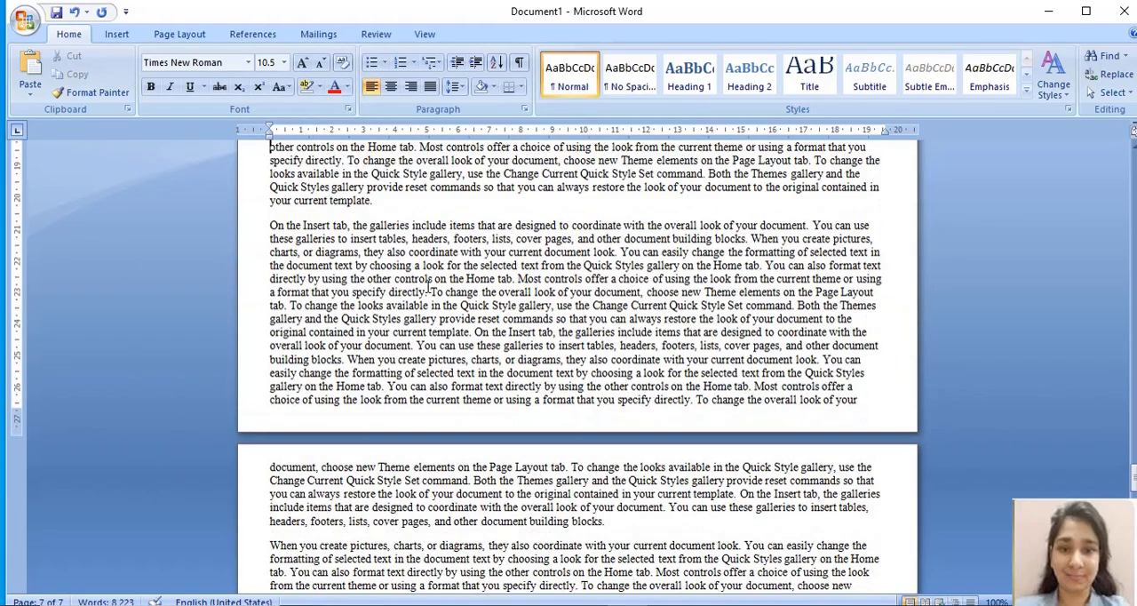
pyautogui.click(248, 64)
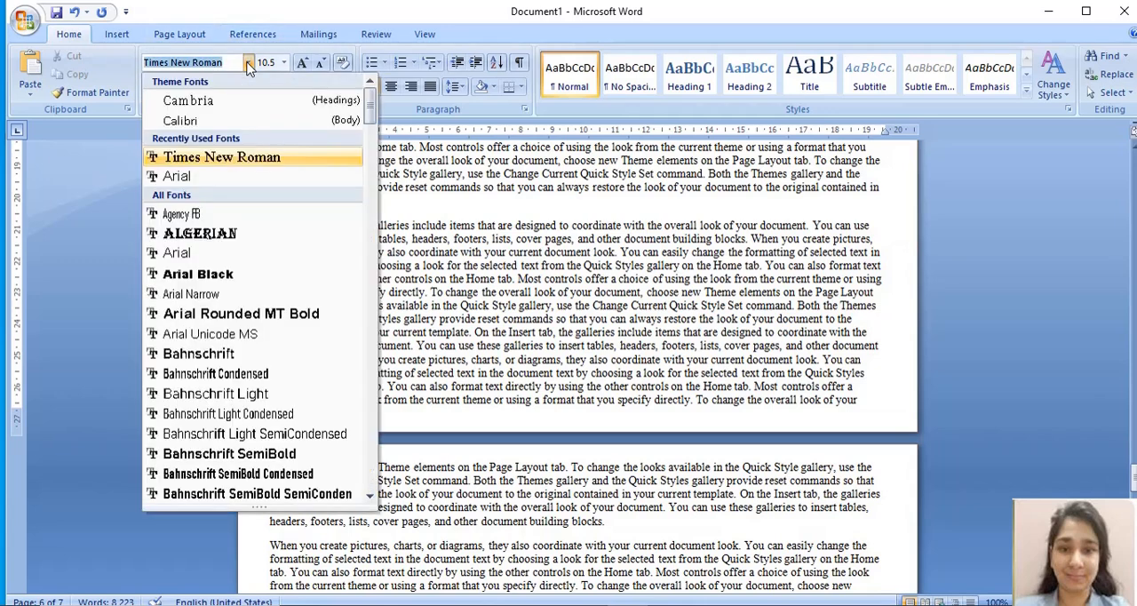
pyautogui.click(214, 176)
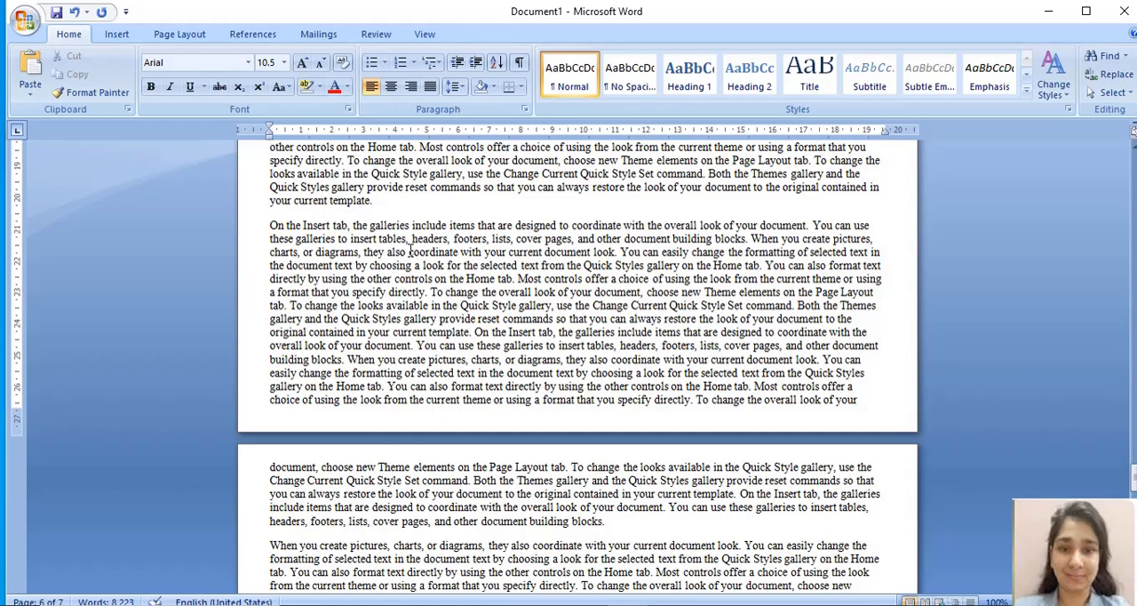
pyautogui.hotkey('ctrl', 'a')
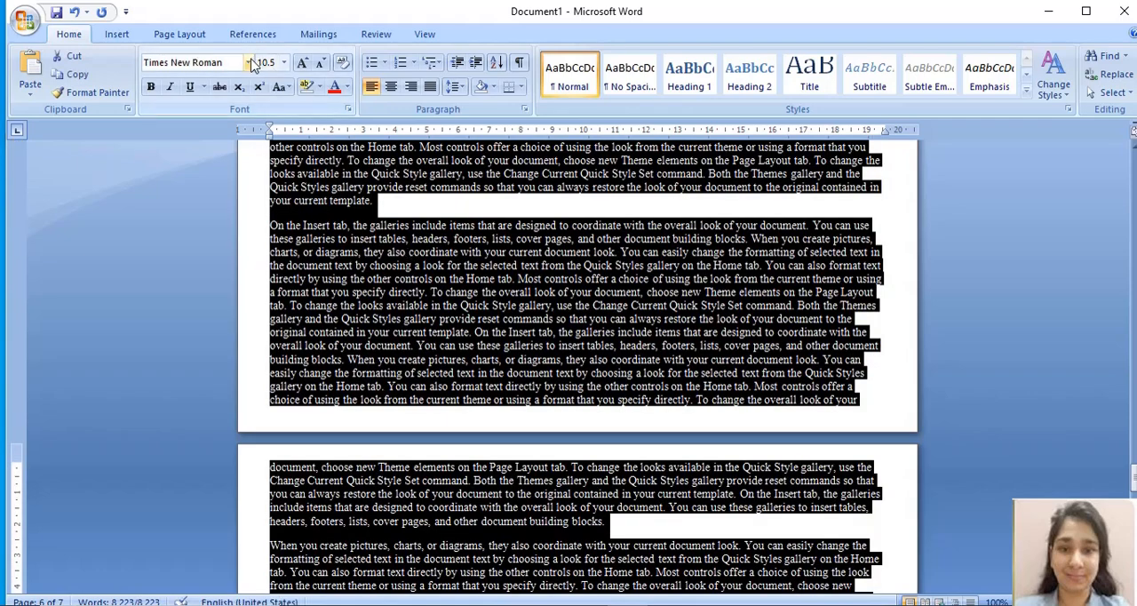
pyautogui.click(249, 64)
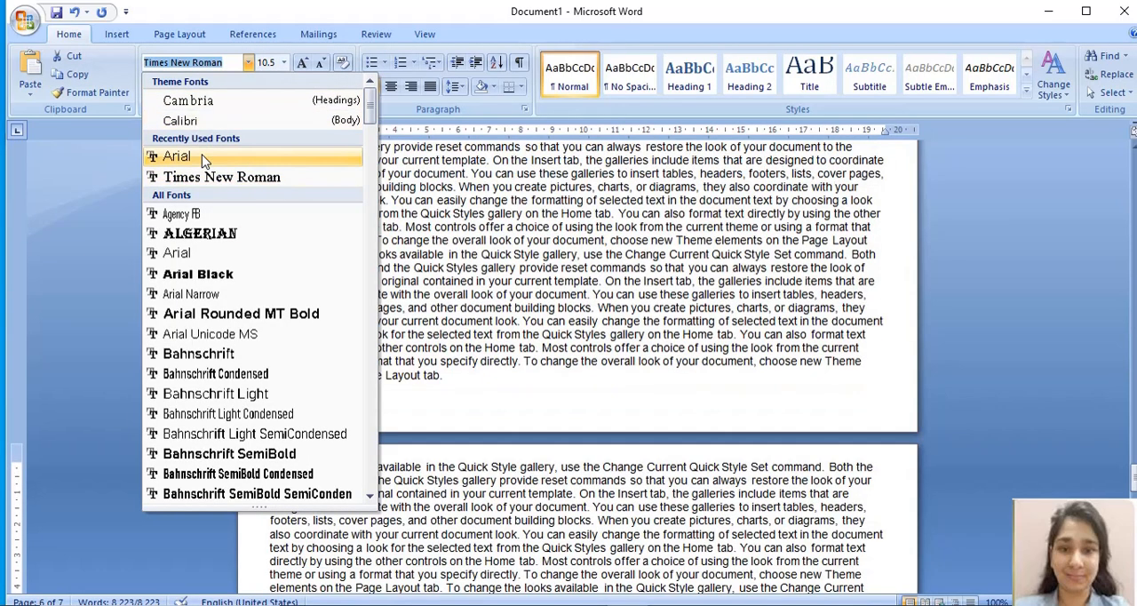
pyautogui.click(201, 158)
pyautogui.click(503, 251)
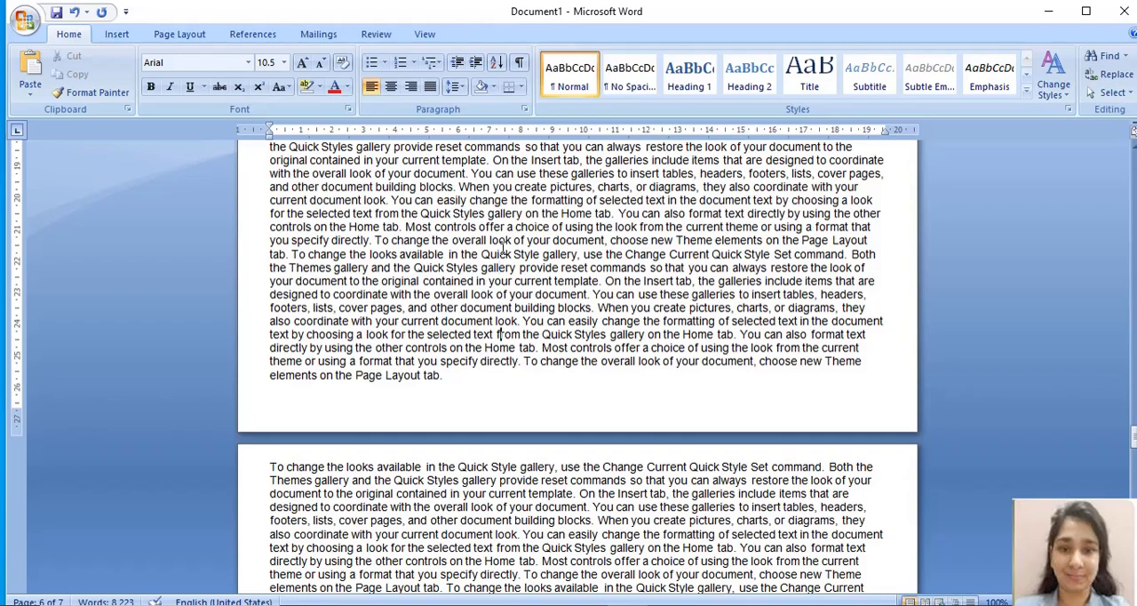
pyautogui.scroll(-15, 503, 251)
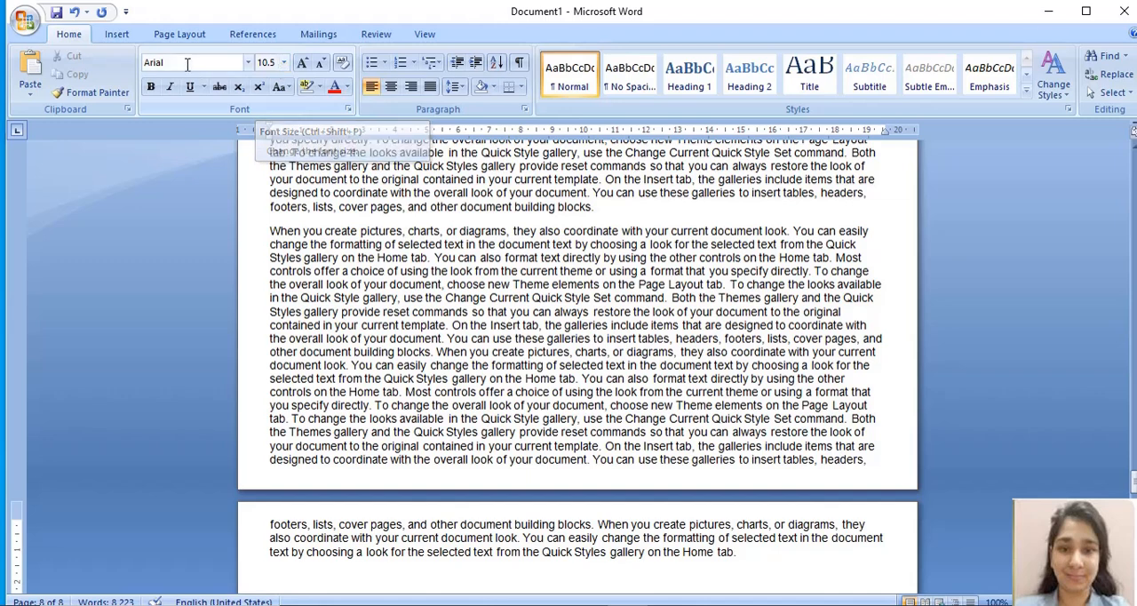
pyautogui.click(285, 63)
pyautogui.click(284, 64)
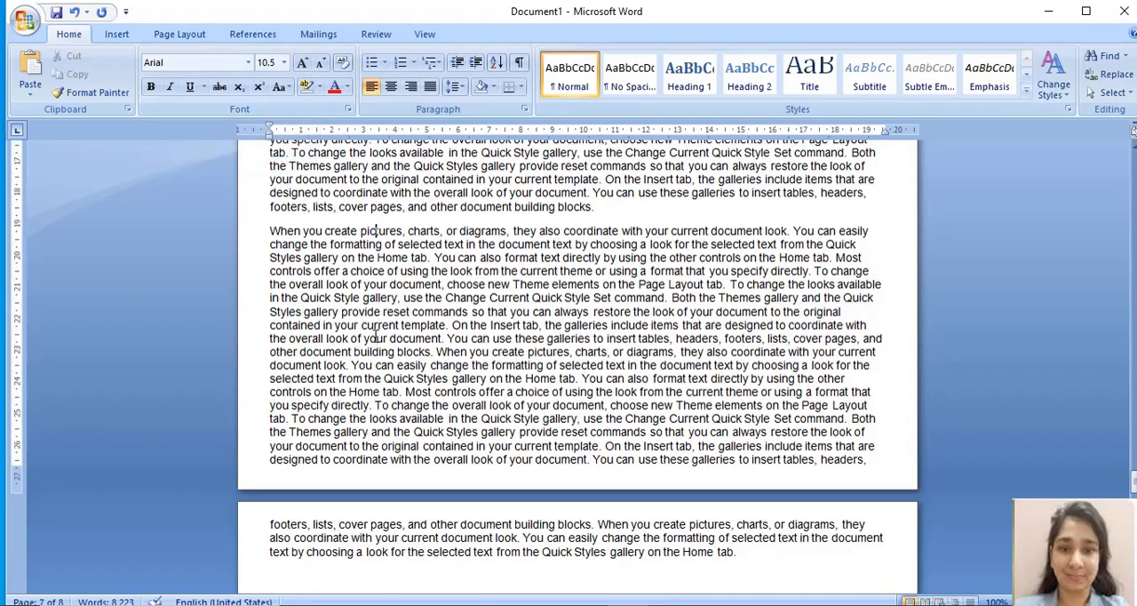
# Step: Change the font of the entire document to Calibri (Body)
pyautogui.scroll(-10, 377, 334)
pyautogui.scroll(1, 372, 335)
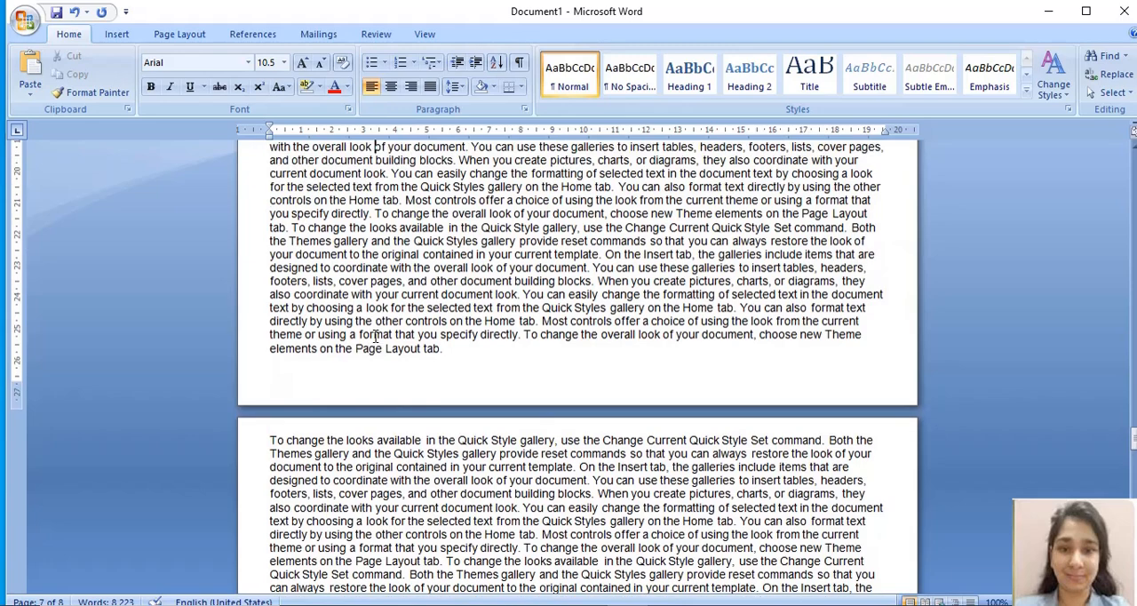
pyautogui.hotkey('ctrl', 'a')
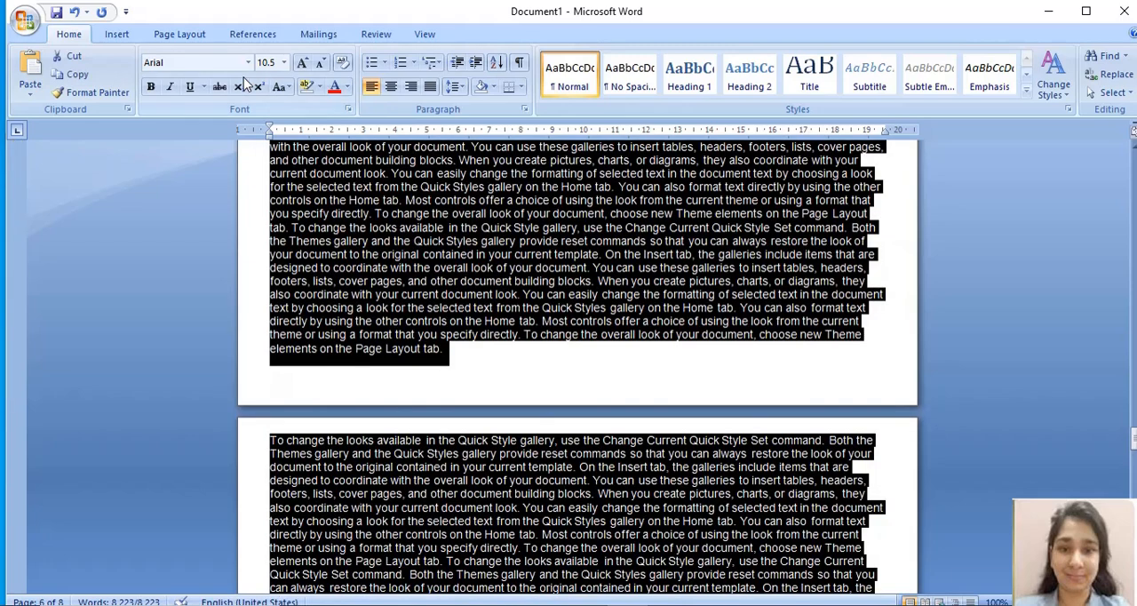
pyautogui.click(248, 62)
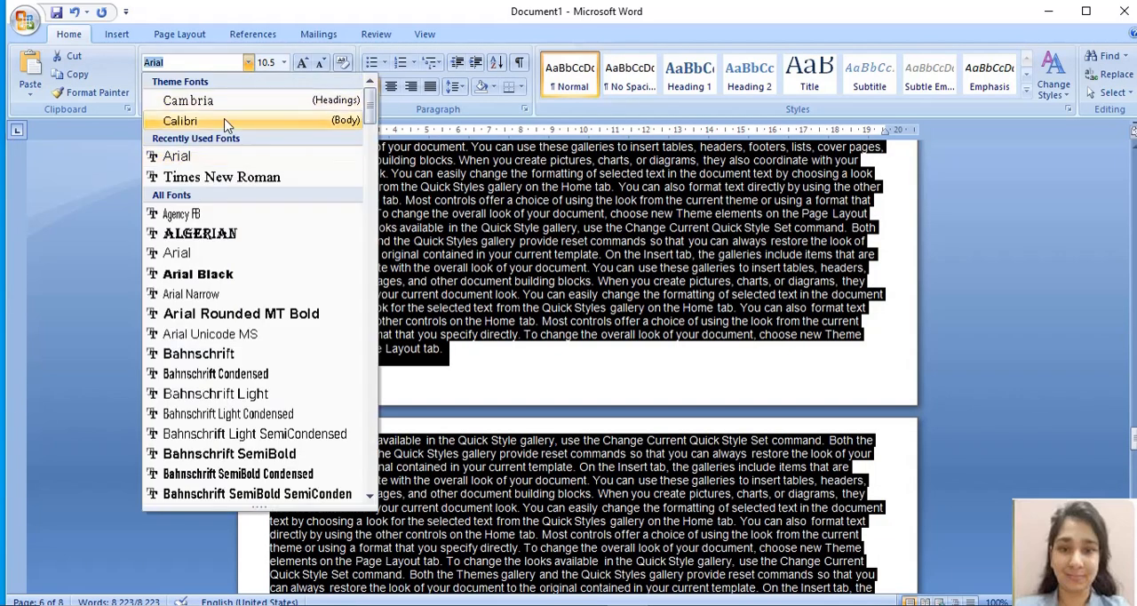
pyautogui.click(178, 121)
pyautogui.click(334, 202)
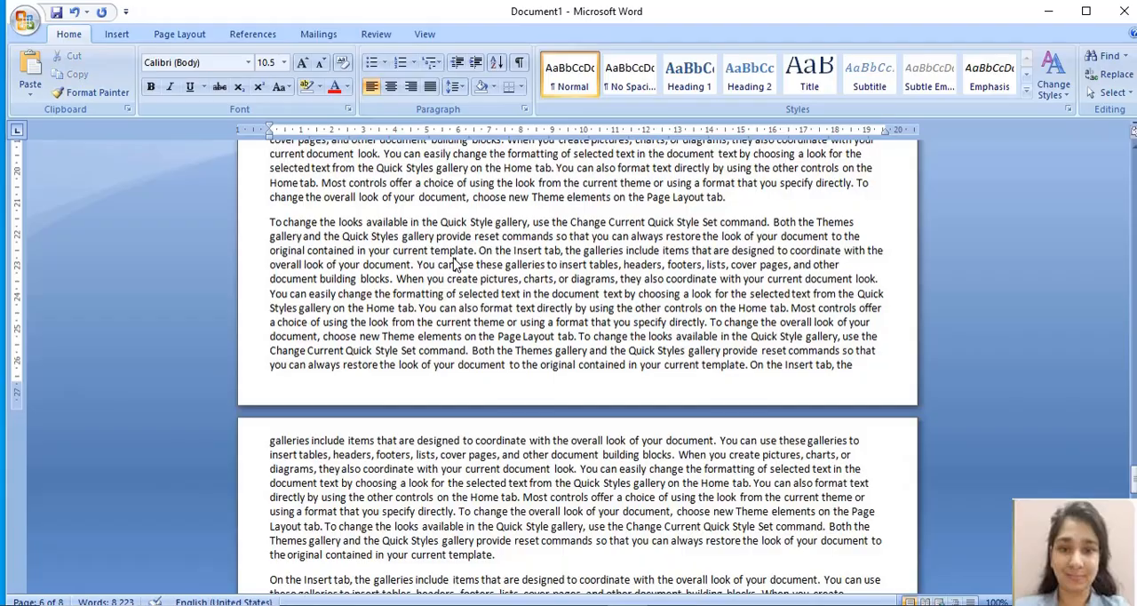
# Step: Split page 1's last paragraph before "You can also format text directly" and add blank lines to move the rest to the next page
pyautogui.scroll(4, 455, 258)
pyautogui.scroll(20, 456, 256)
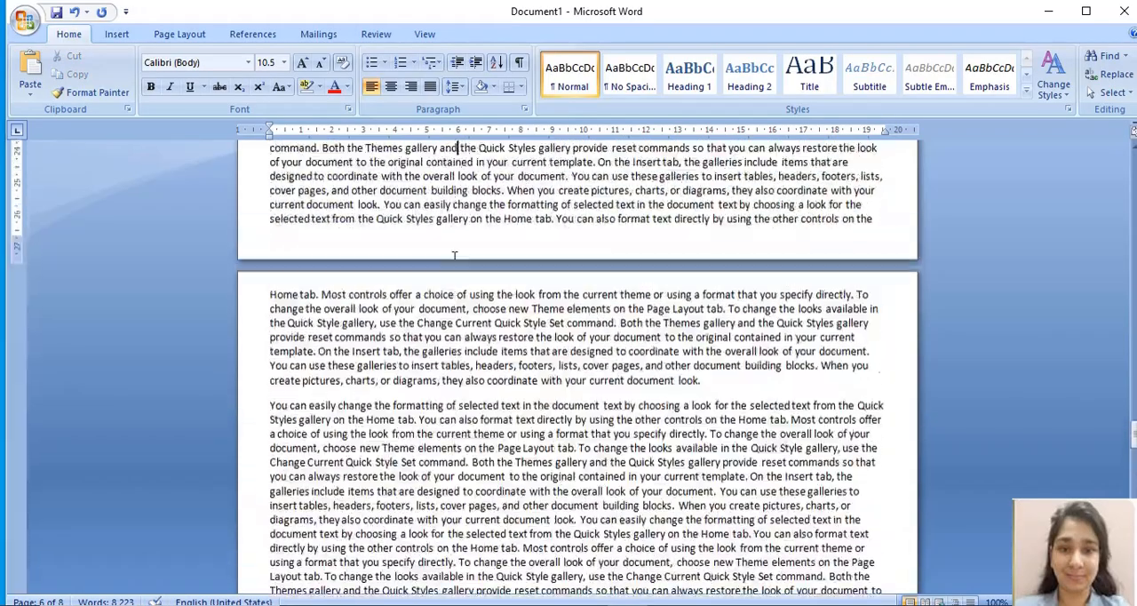
pyautogui.scroll(20, 455, 256)
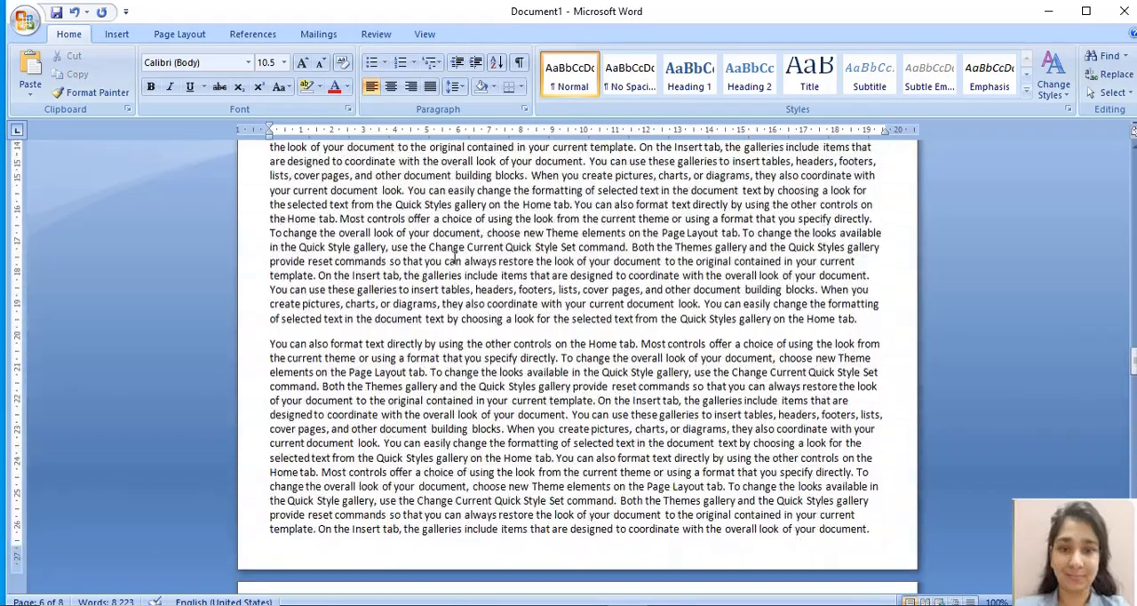
pyautogui.scroll(20, 454, 259)
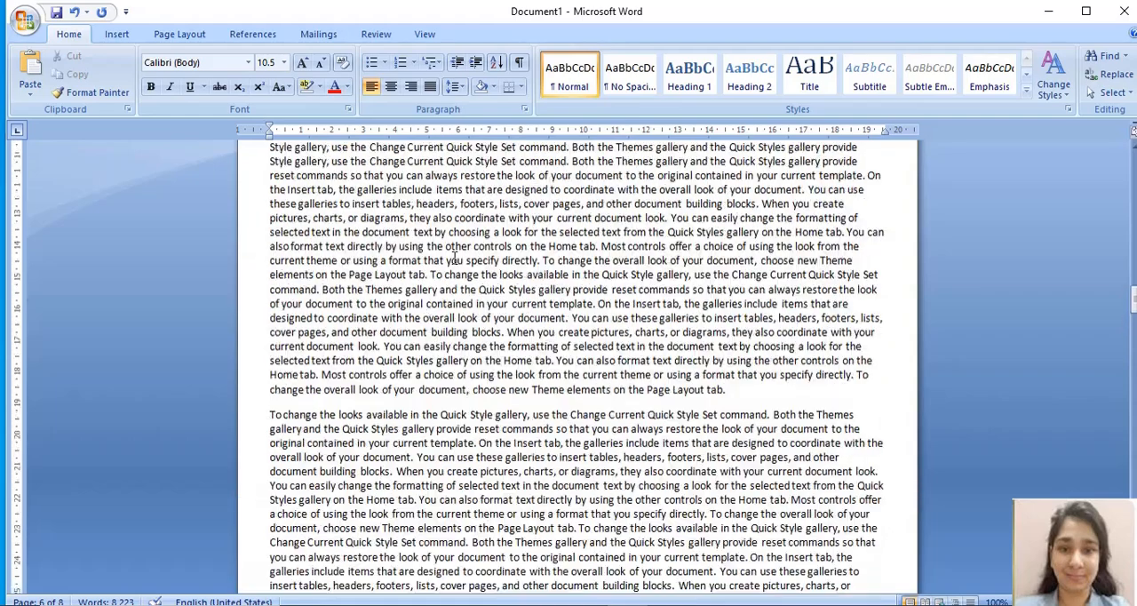
pyautogui.scroll(10, 454, 258)
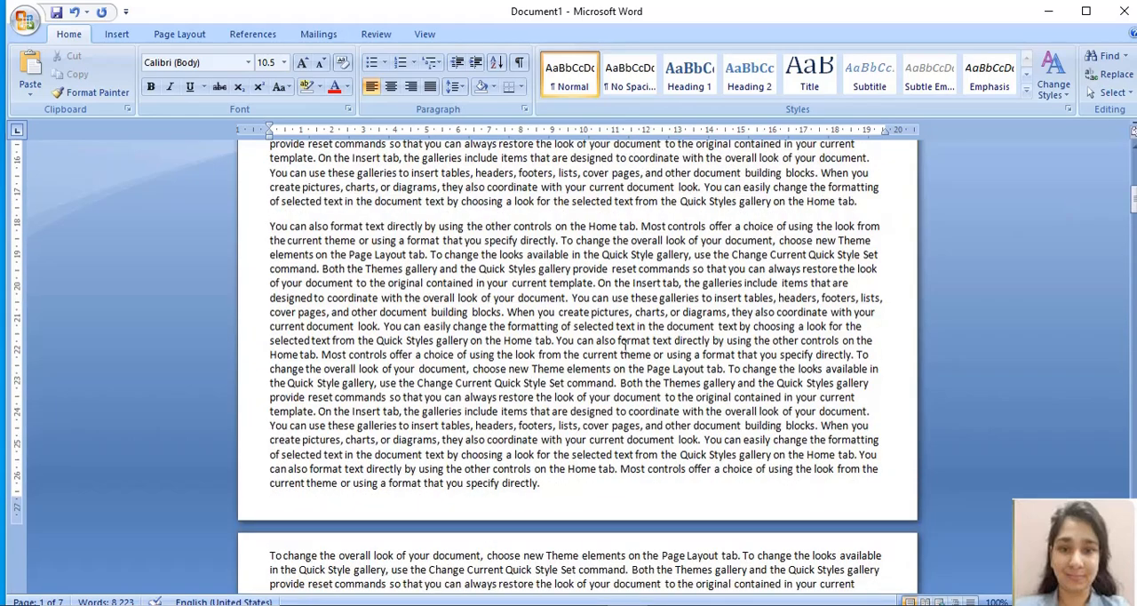
pyautogui.click(557, 340)
pyautogui.press('Return')
pyautogui.press('Return')
pyautogui.press('Return')
pyautogui.press('Return')
pyautogui.press('Return')
pyautogui.press('Return')
pyautogui.press('Return')
pyautogui.press('Return')
pyautogui.press('Return')
pyautogui.press('Return')
pyautogui.press('Return')
pyautogui.press('Return')
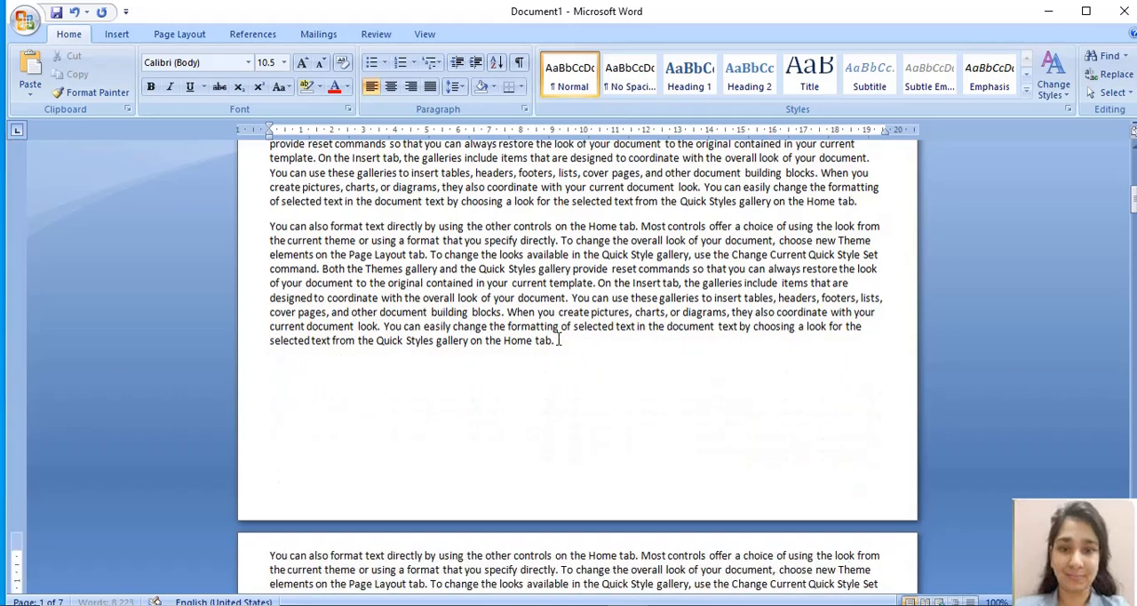
# Step: Insert a table of 3 columns and 8 rows in the blank space below the last paragraph on page 1
pyautogui.click(347, 373)
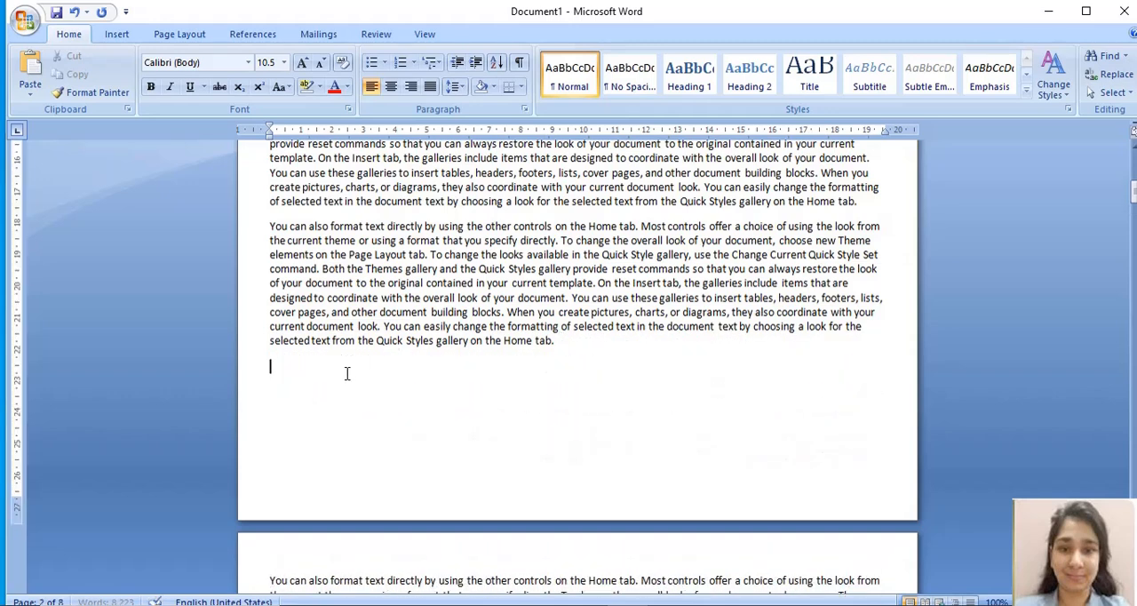
pyautogui.click(116, 36)
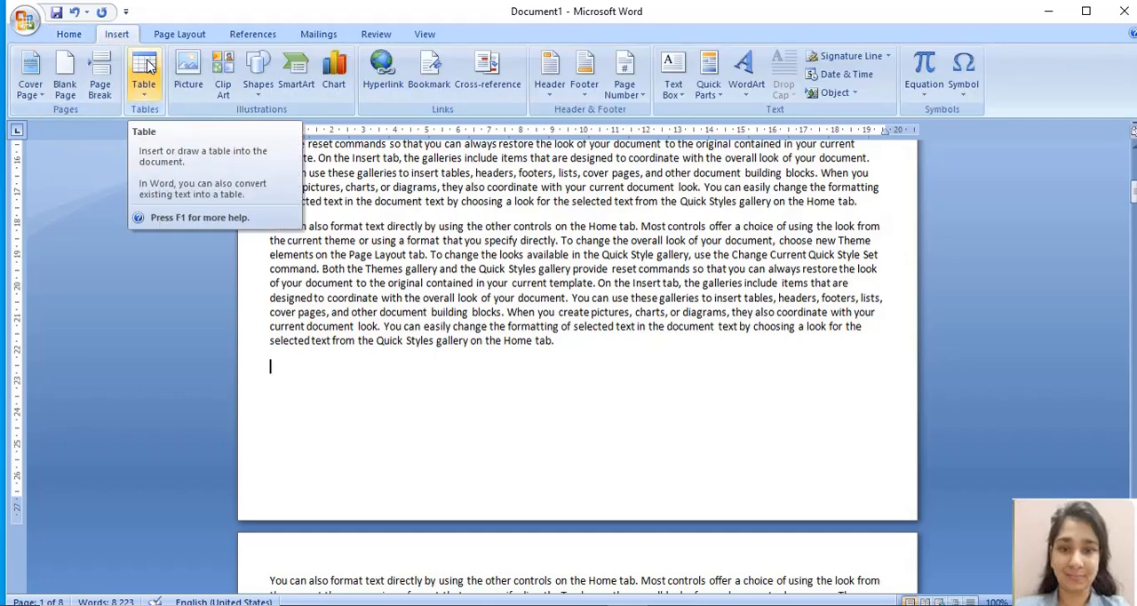
pyautogui.click(144, 72)
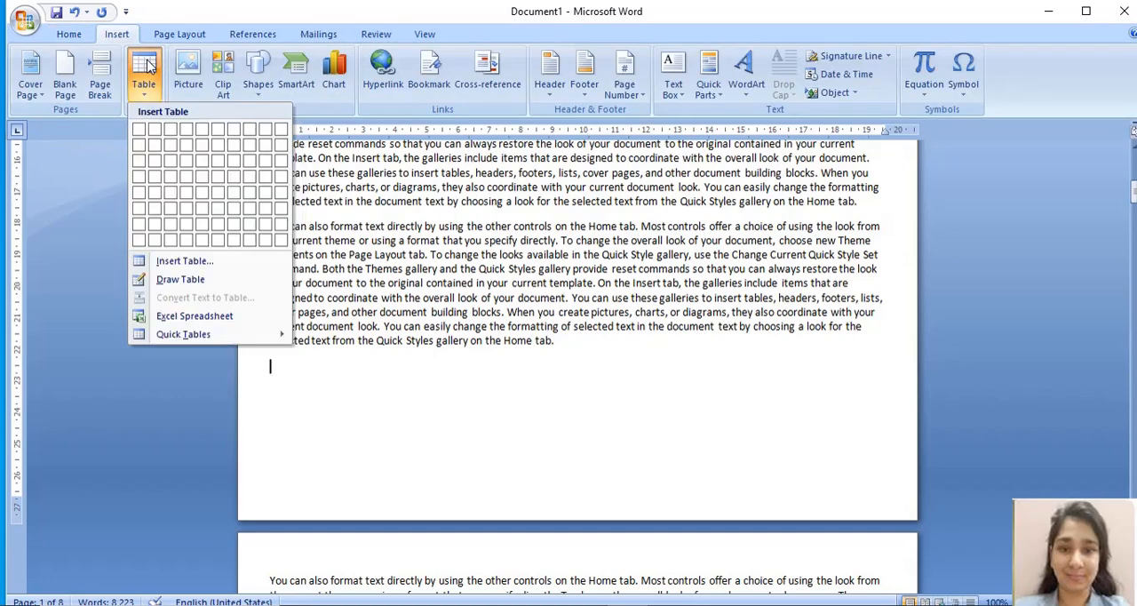
pyautogui.click(170, 245)
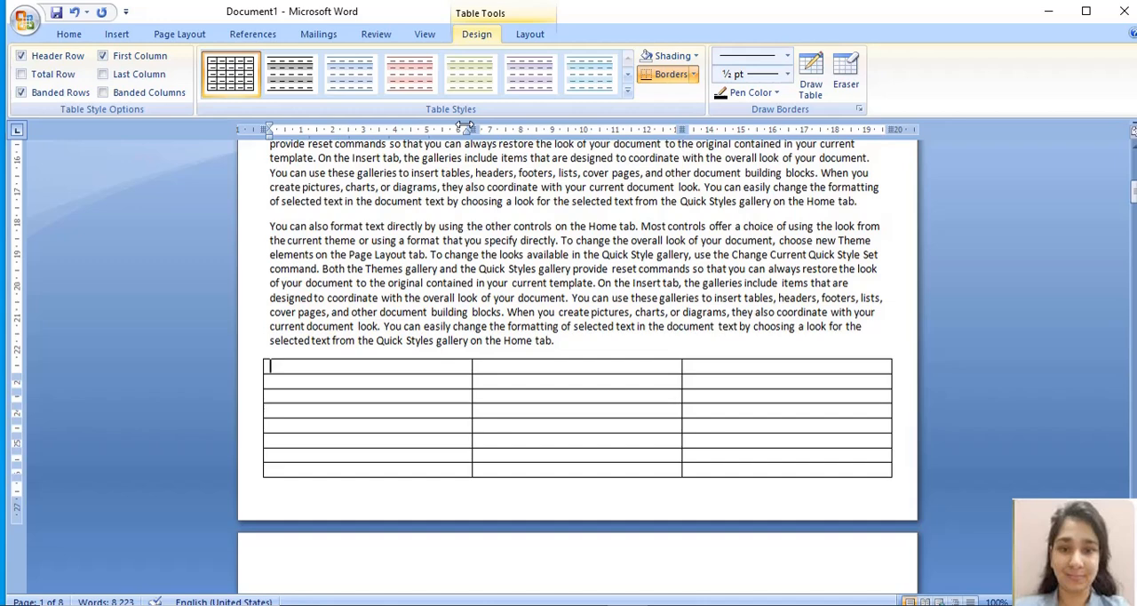
# Step: Narrow all three table columns, leaving the middle column widest and the table about half the text width
pyautogui.moveTo(468, 124); pyautogui.dragTo(387, 125)
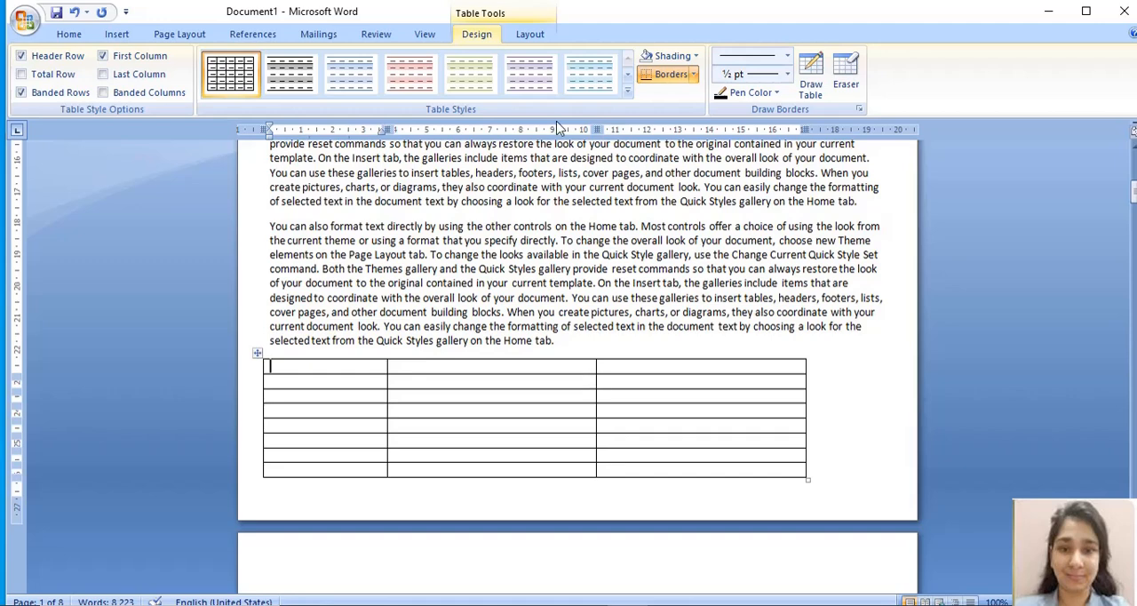
pyautogui.moveTo(590, 130); pyautogui.dragTo(529, 130)
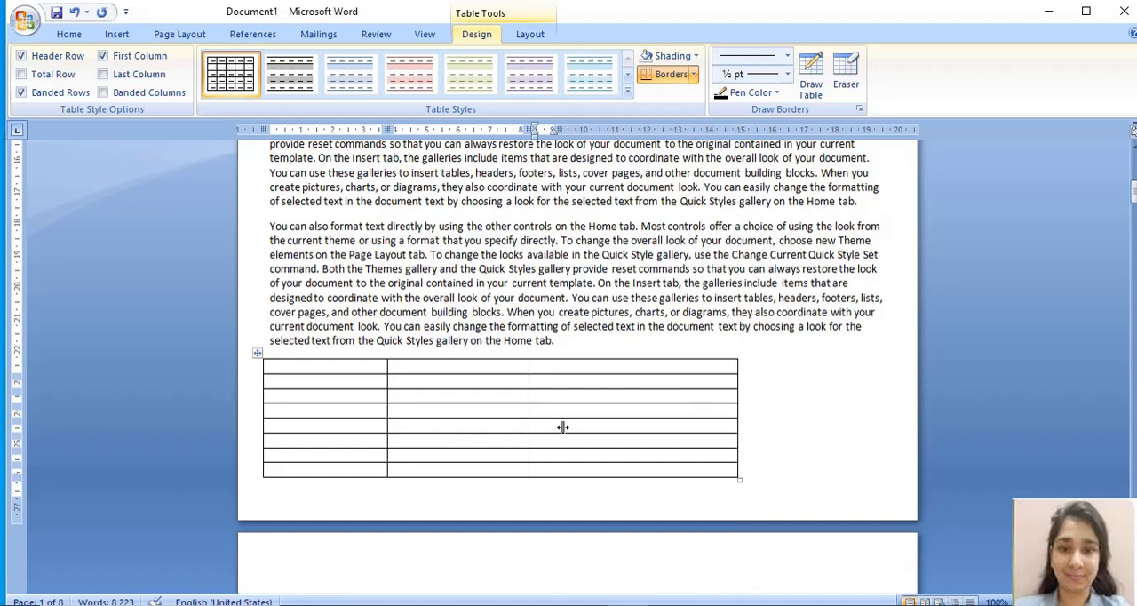
pyautogui.moveTo(563, 427); pyautogui.dragTo(561, 425)
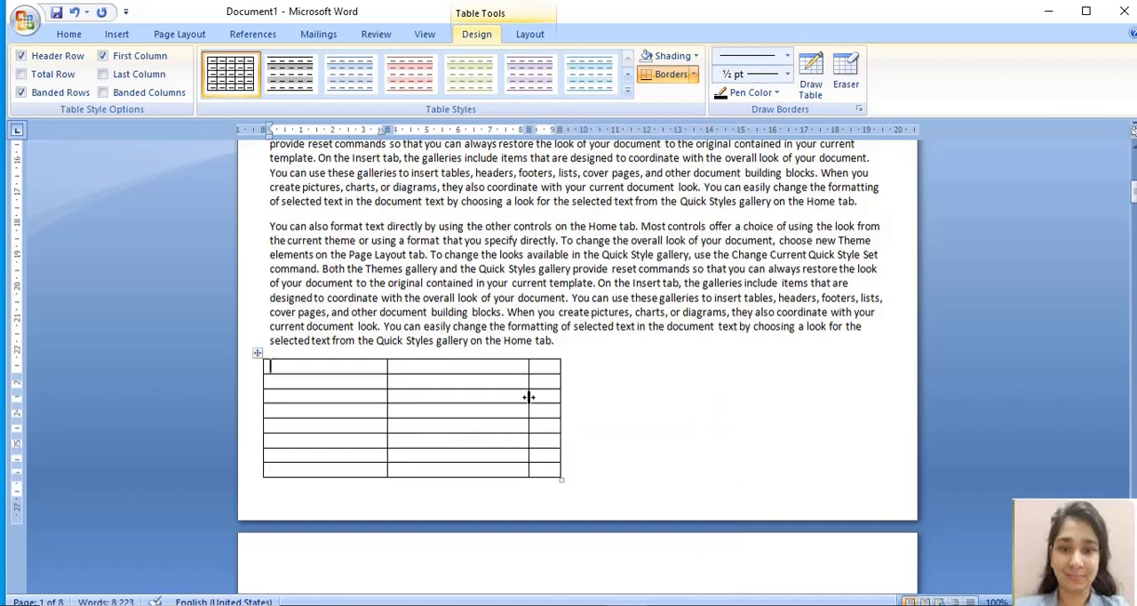
pyautogui.moveTo(528, 396); pyautogui.dragTo(497, 396)
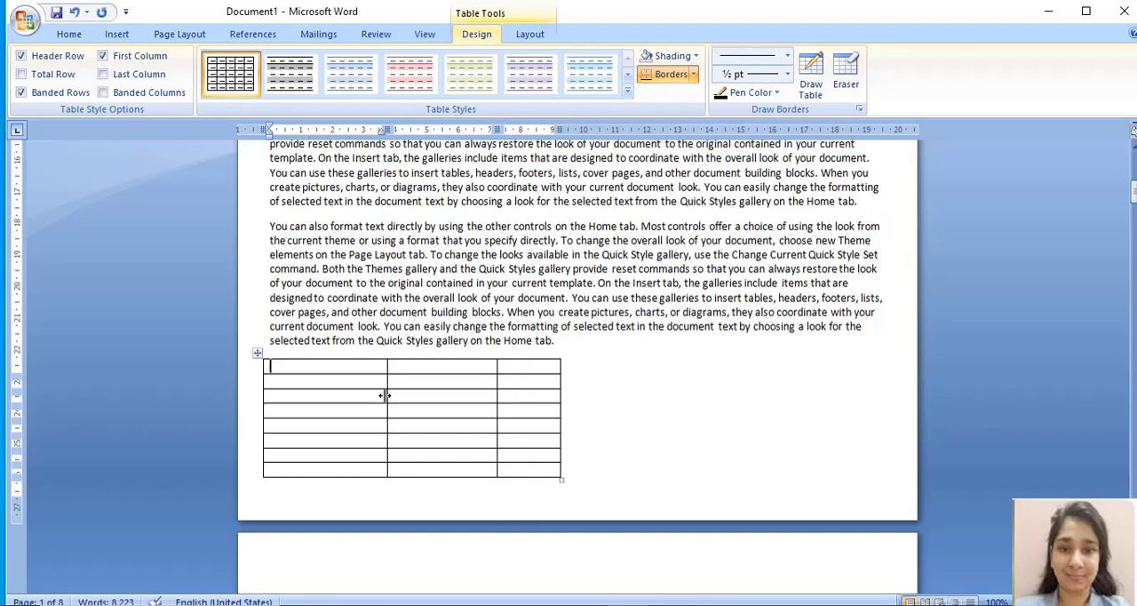
pyautogui.moveTo(385, 395); pyautogui.dragTo(340, 396)
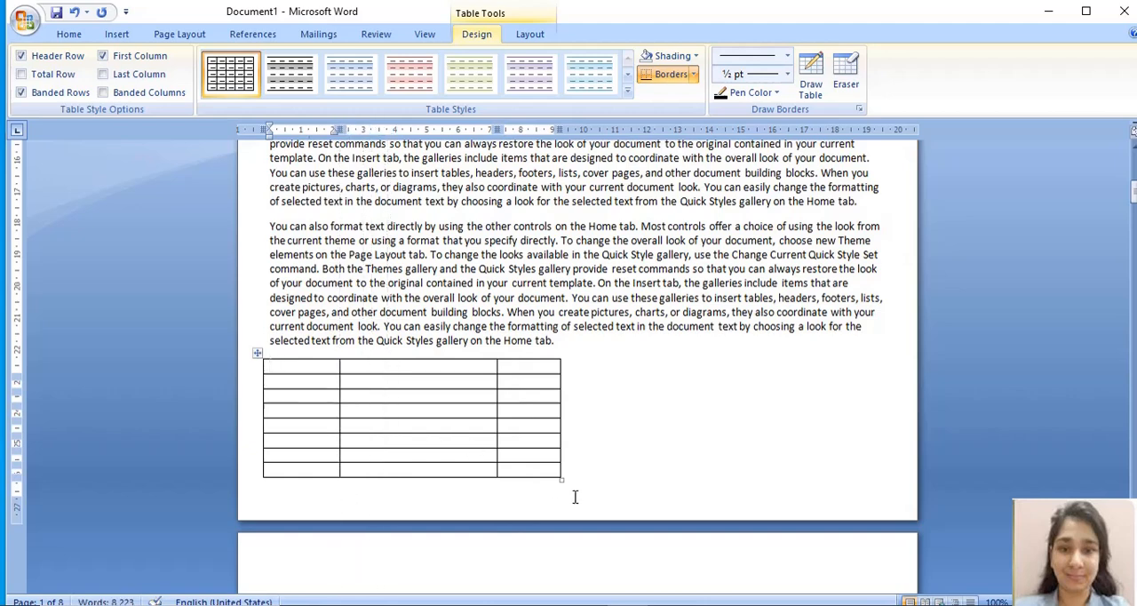
# Step: Fill in the table's header row with the headings S.No, Name and Marks
pyautogui.write('S.No')
pyautogui.press('Tab')
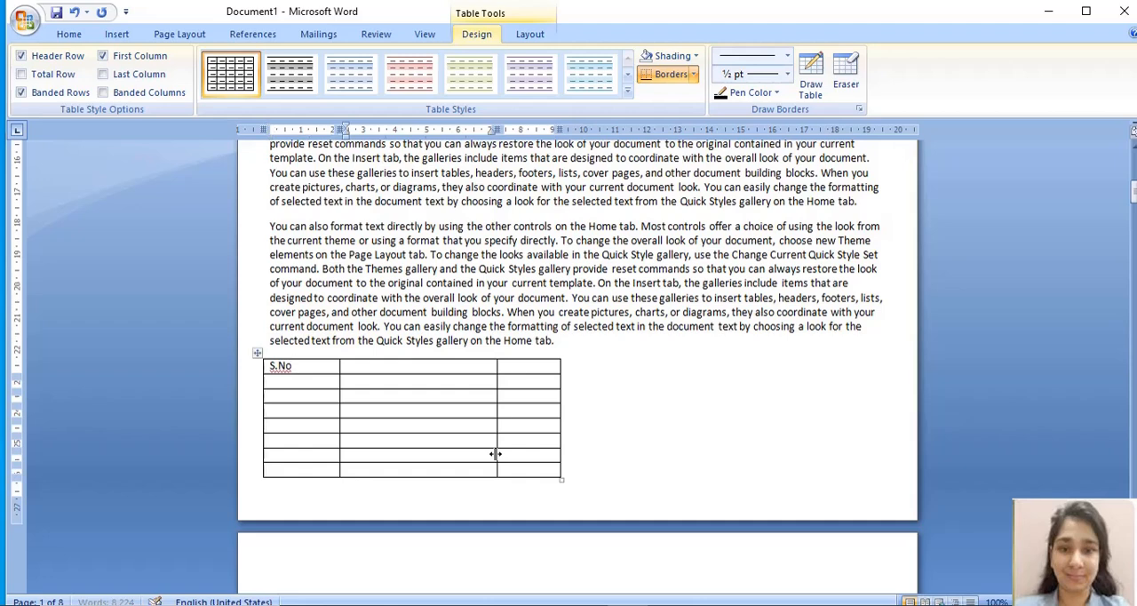
pyautogui.write('Name')
pyautogui.press('Tab')
pyautogui.write('Marks')
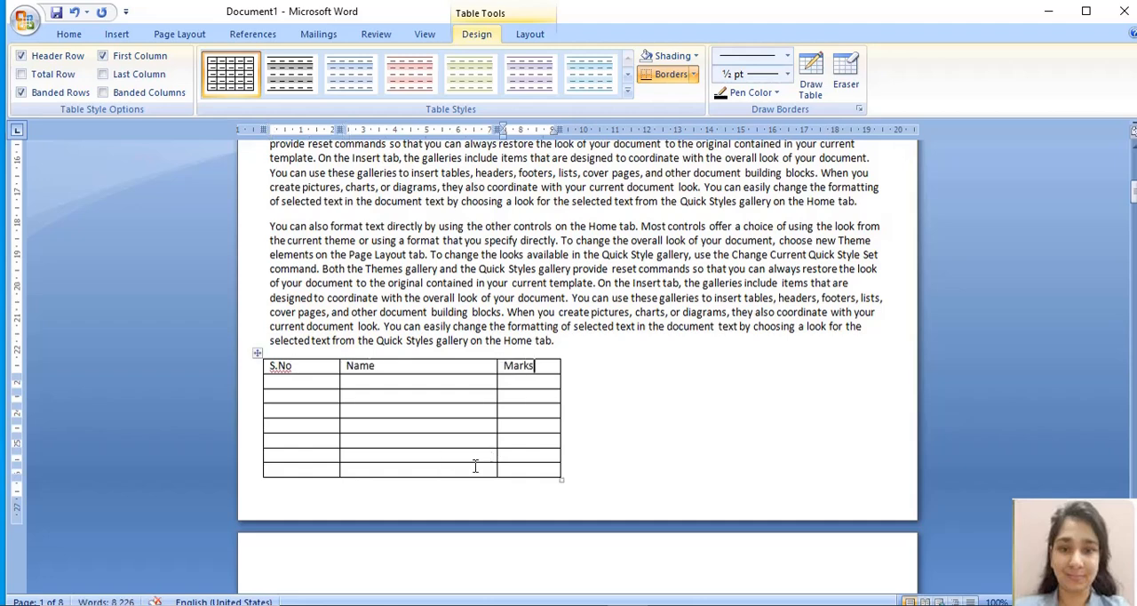
# Step: Append three empty rows to the end of the table so that it continues onto page 2
pyautogui.press('Tab')
pyautogui.press('Tab')
pyautogui.press('Tab')
pyautogui.press('Tab')
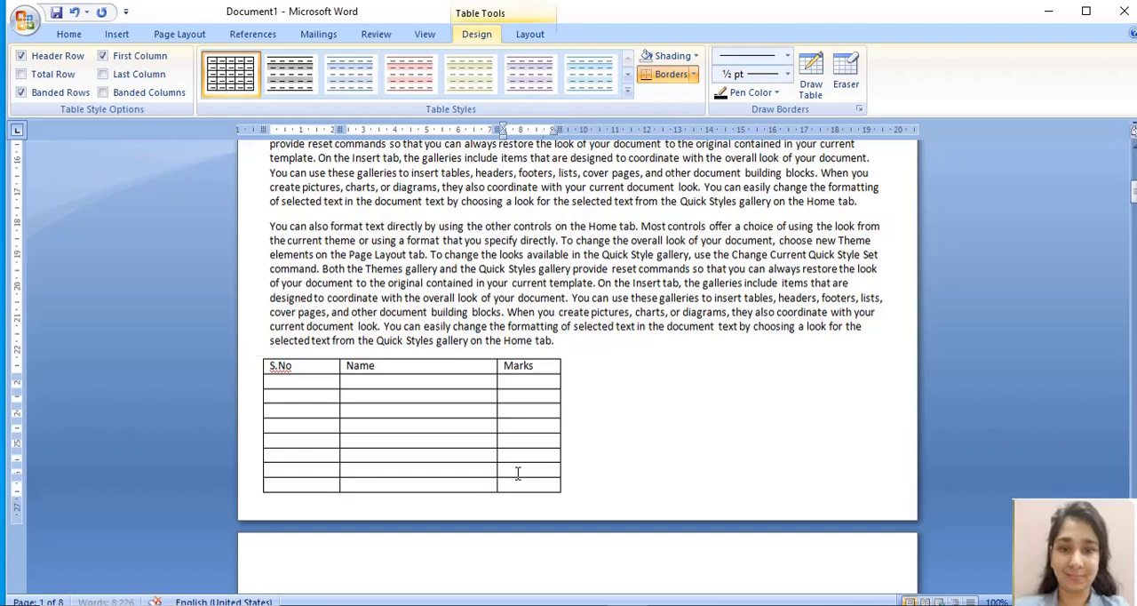
pyautogui.press('Tab')
pyautogui.press('Tab')
pyautogui.press('Tab')
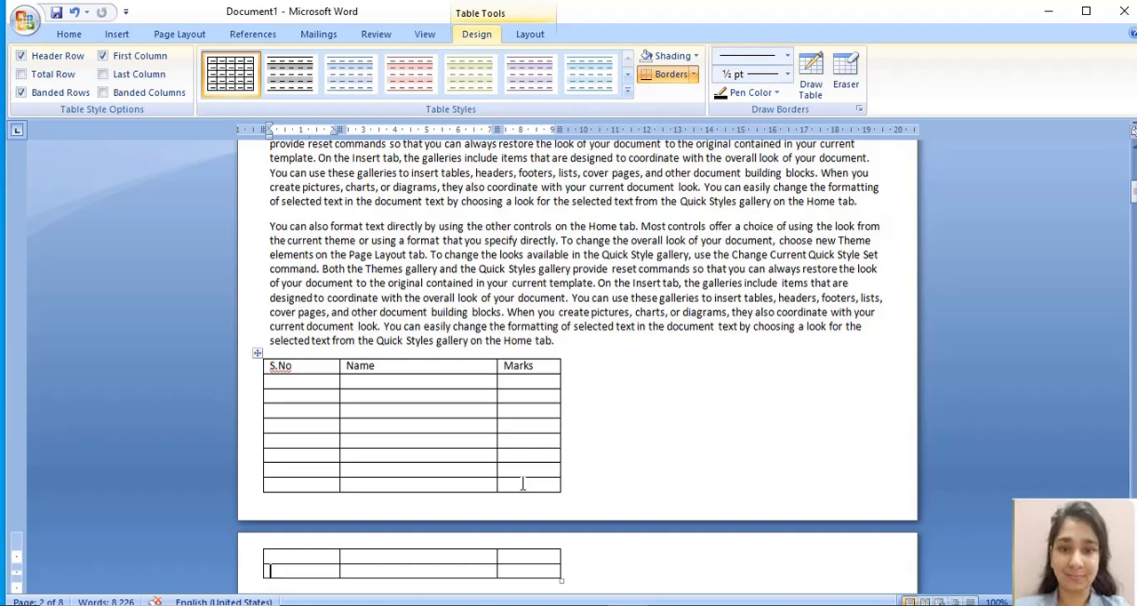
# Step: Go through the cells to the table's last Marks cell on page 2 and append two more empty rows
pyautogui.click(522, 484)
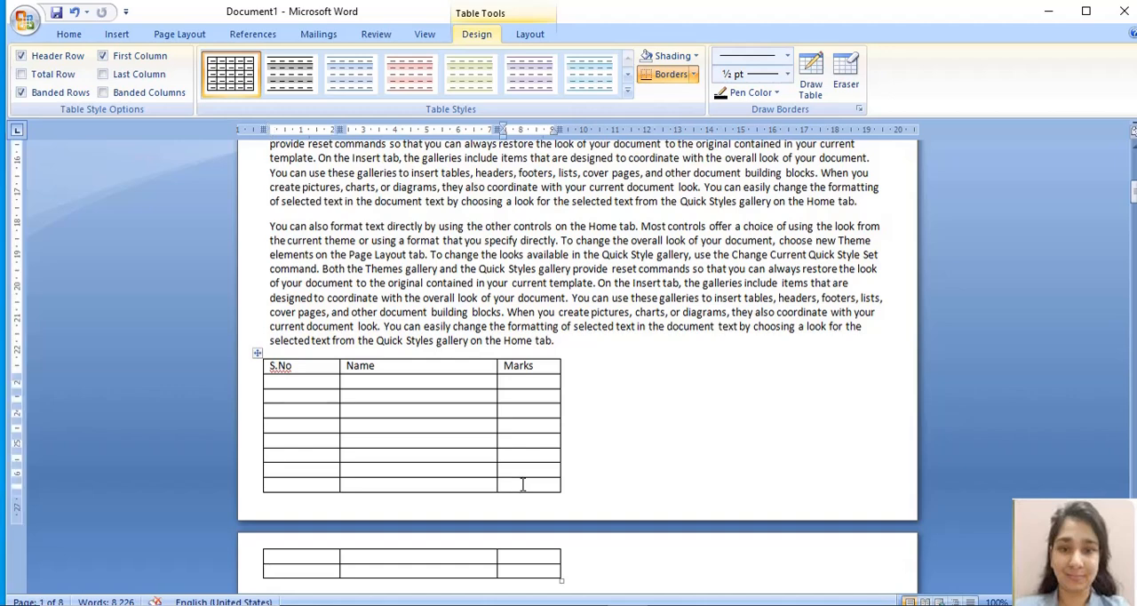
pyautogui.press('Tab')
pyautogui.press('Tab')
pyautogui.press('Tab')
pyautogui.press('Tab')
pyautogui.press('Tab')
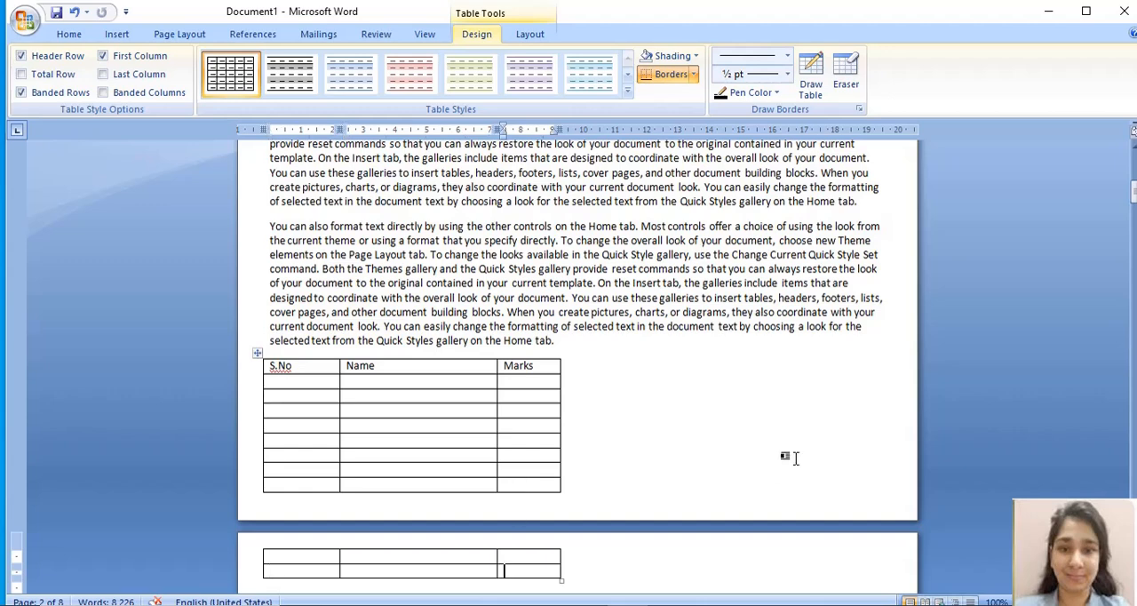
pyautogui.press('Down')
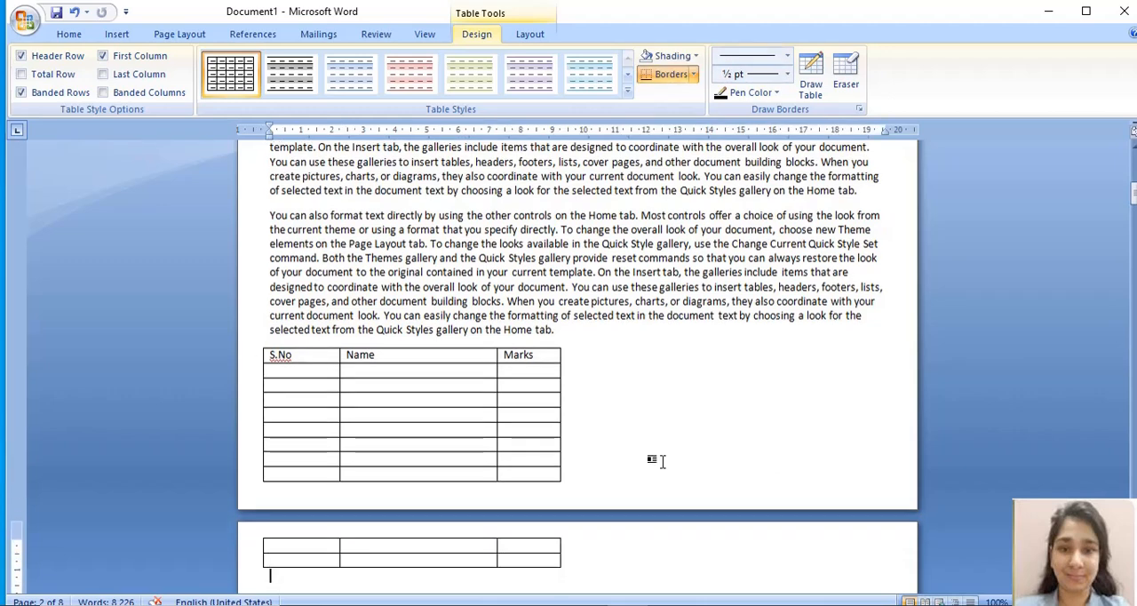
pyautogui.click(523, 560)
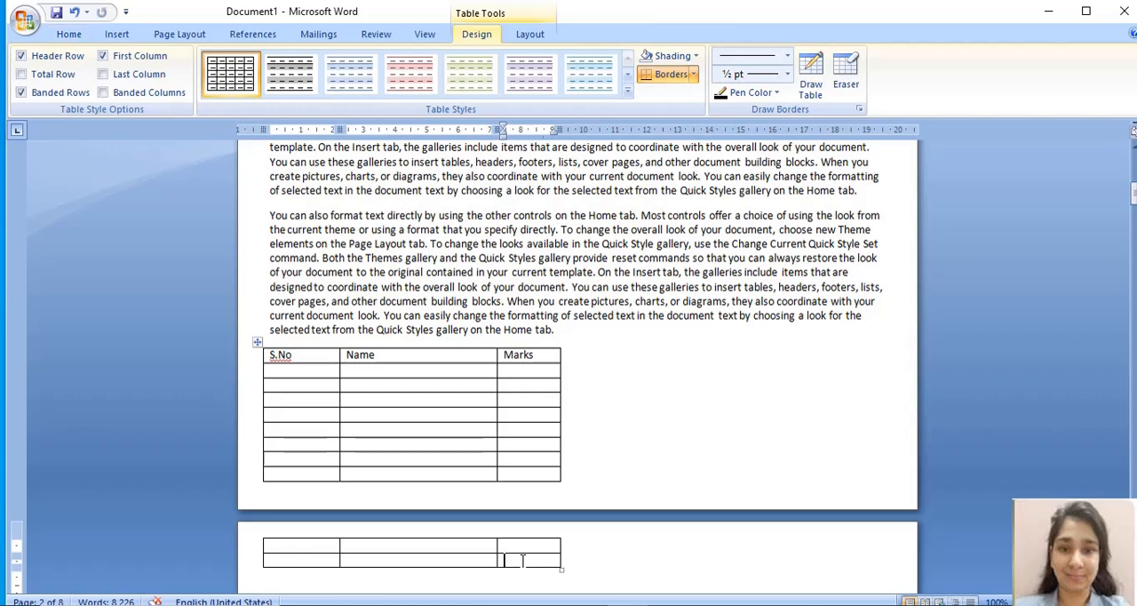
pyautogui.press('Tab')
pyautogui.press('Tab')
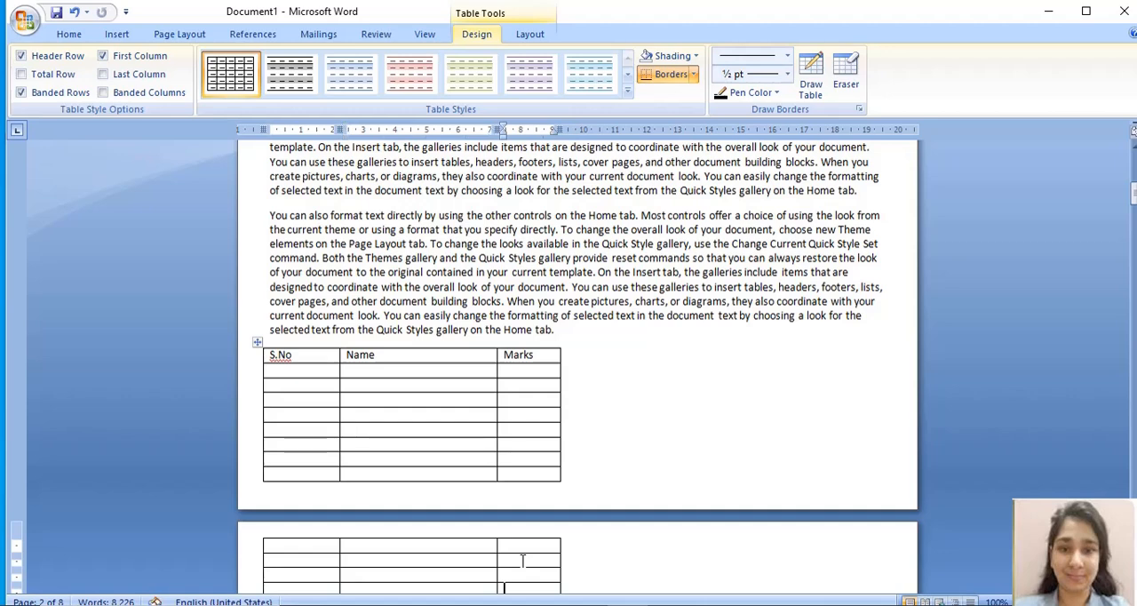
# Step: Extend the table with empty rows until it has five rows on page 2
pyautogui.press('Tab')
pyautogui.press('Tab')
pyautogui.press('Up')
pyautogui.press('Up')
pyautogui.press('Up')
pyautogui.press('Up')
pyautogui.press('Up')
pyautogui.press('Up')
pyautogui.press('Up')
pyautogui.press('Up')
pyautogui.press('Up')
pyautogui.press('Up')
pyautogui.press('Up')
pyautogui.press('Up')
pyautogui.press('Up')
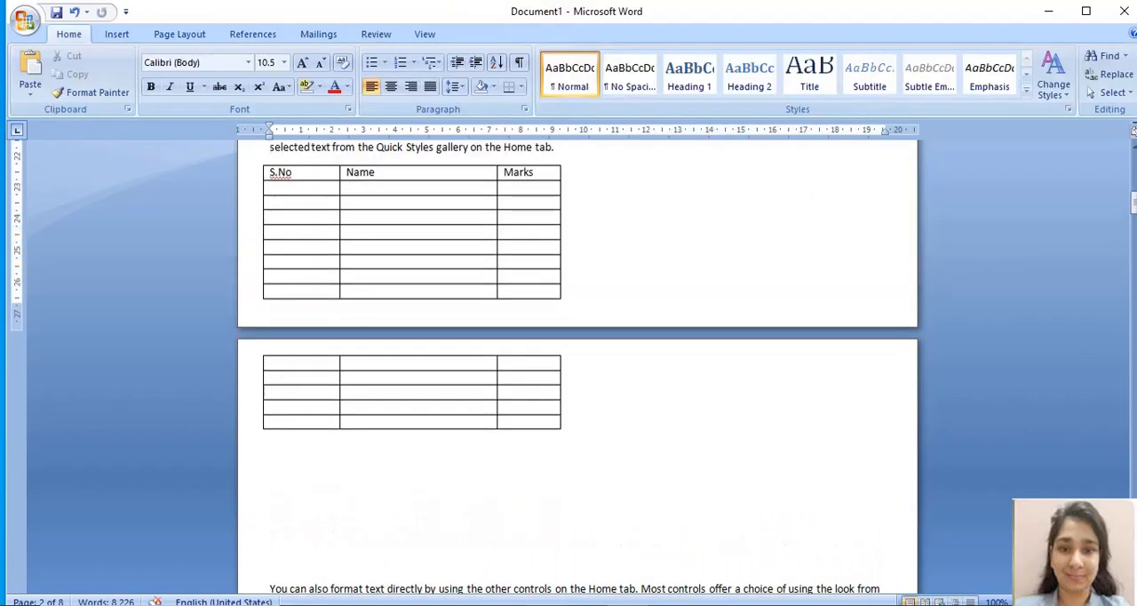
# Step: Fill in the first row below the headings with 1., A and 85%
pyautogui.click(293, 189)
pyautogui.write('1.')
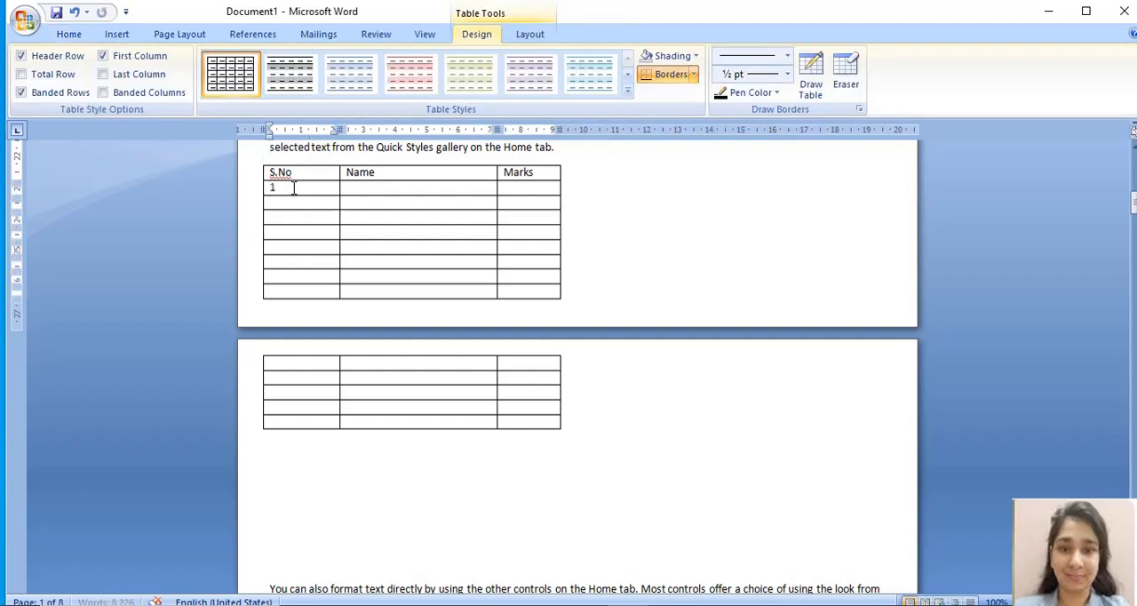
pyautogui.press('Tab')
pyautogui.write('A')
pyautogui.press('Tab')
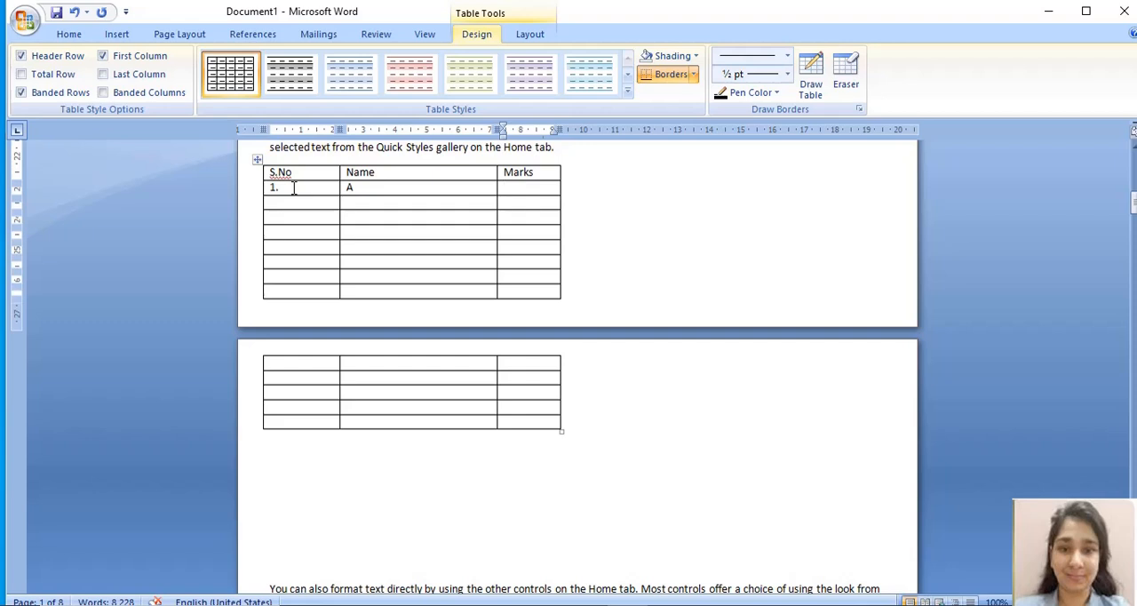
pyautogui.write('85%')
# Step: Fill in the second row below the headings with 2, B and 80%
pyautogui.click(274, 203)
pyautogui.write('2')
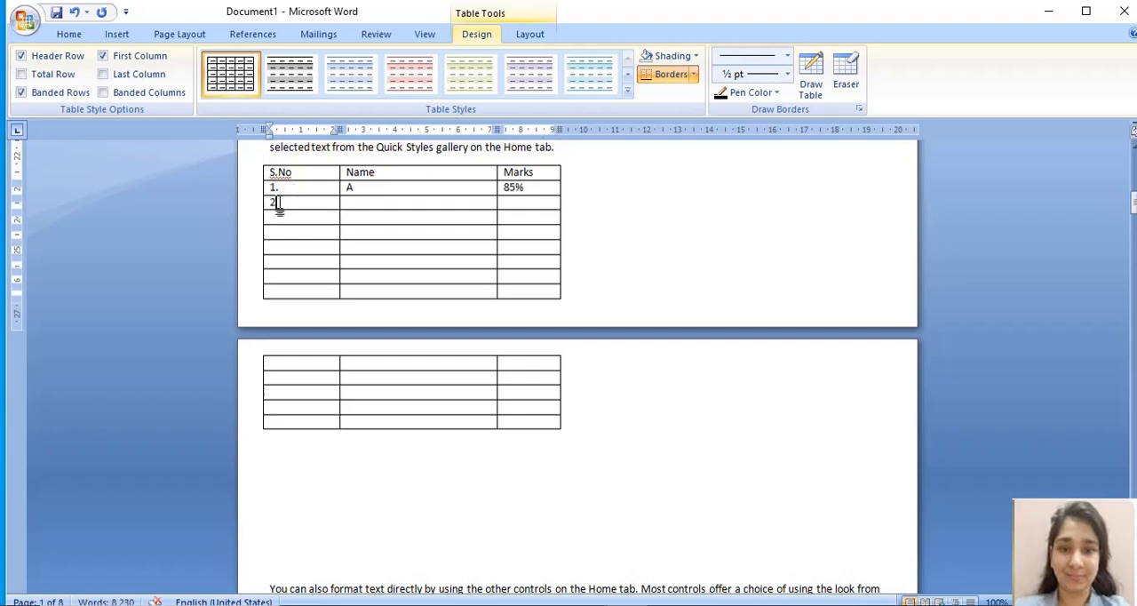
pyautogui.press('Tab')
pyautogui.write('B')
pyautogui.press('Tab')
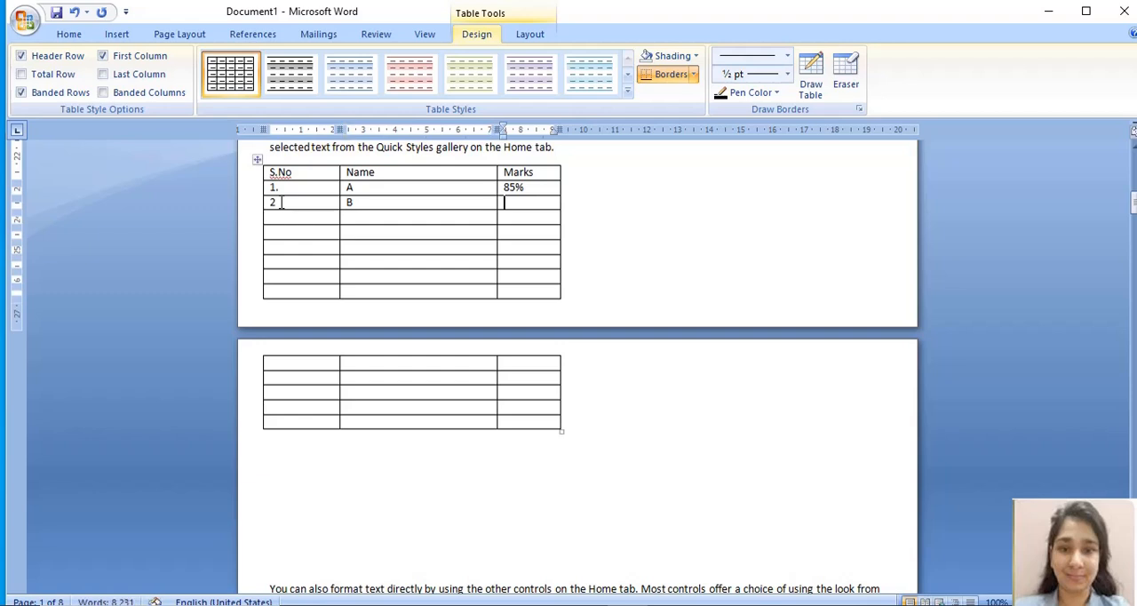
pyautogui.write('80%')
pyautogui.click(289, 231)
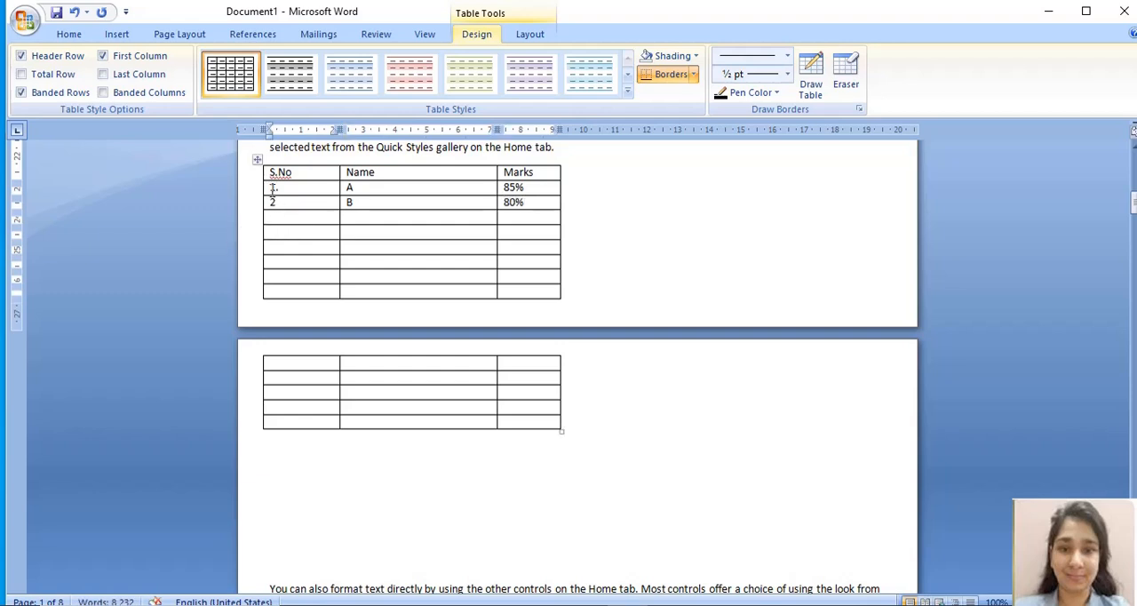
# Step: Try to paste copies of the two filled rows over all the empty rows on both pages, and undo the paste
pyautogui.moveTo(273, 188); pyautogui.dragTo(520, 205)
pyautogui.hotkey('ctrl', 'c')
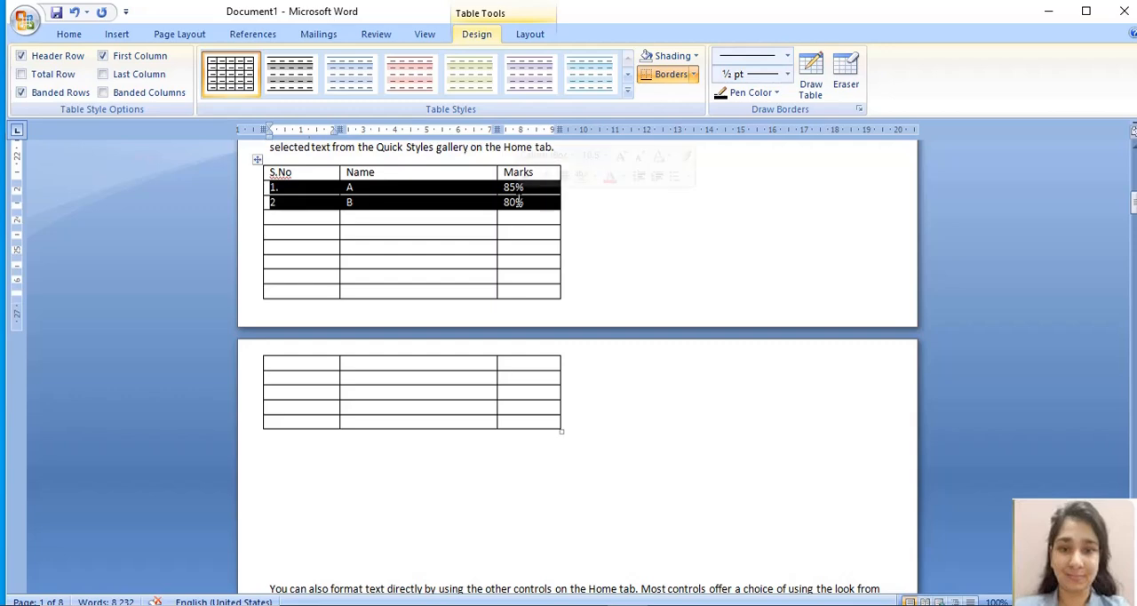
pyautogui.click(336, 243)
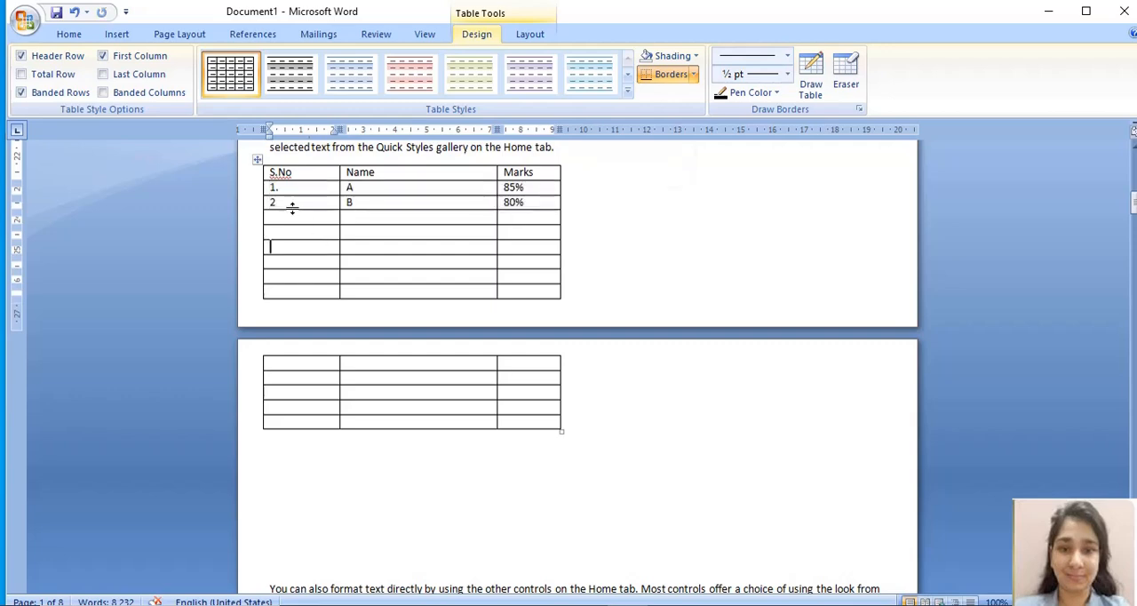
pyautogui.moveTo(292, 218); pyautogui.dragTo(525, 438)
pyautogui.hotkey('ctrl', 'v')
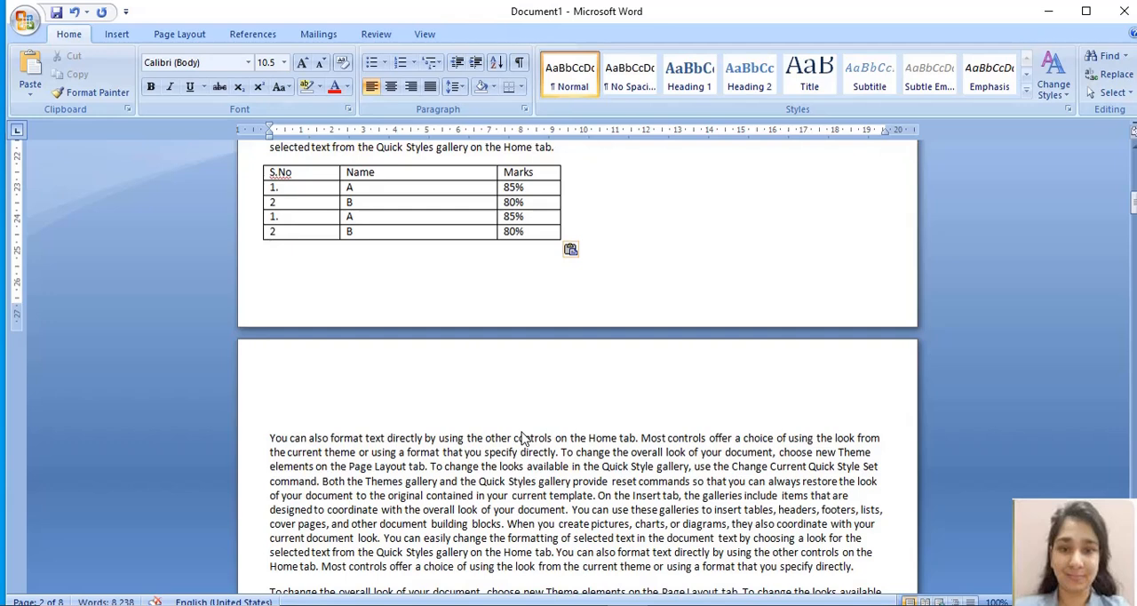
pyautogui.hotkey('ctrl', 'z')
pyautogui.click(423, 265)
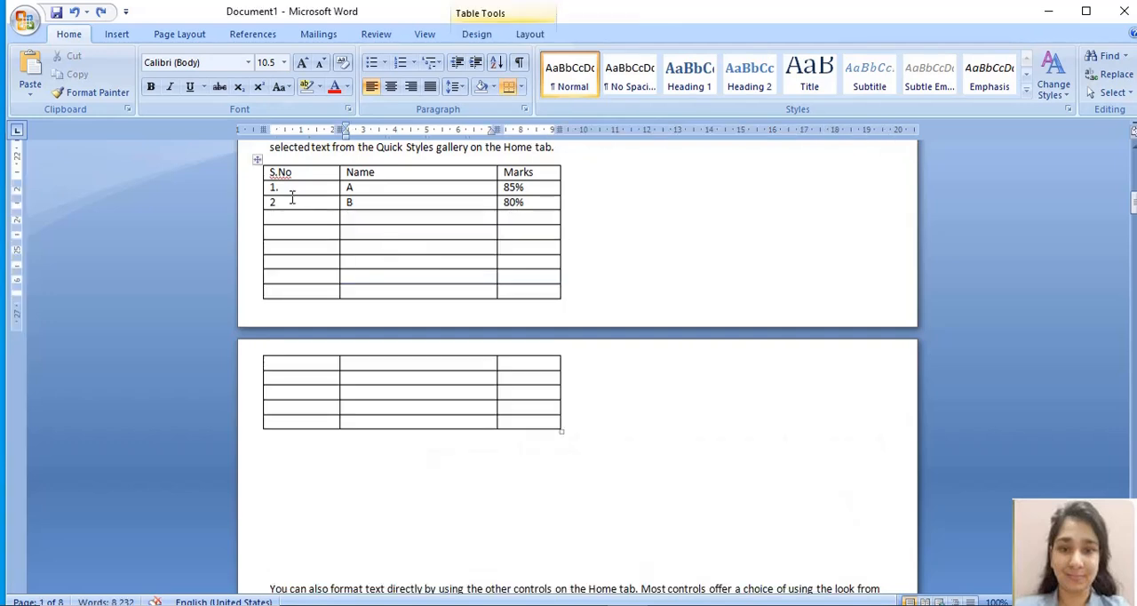
# Step: Copy the two filled rows into the remaining empty rows on page 1, and into the five rows on page 2
pyautogui.moveTo(287, 185); pyautogui.dragTo(512, 203)
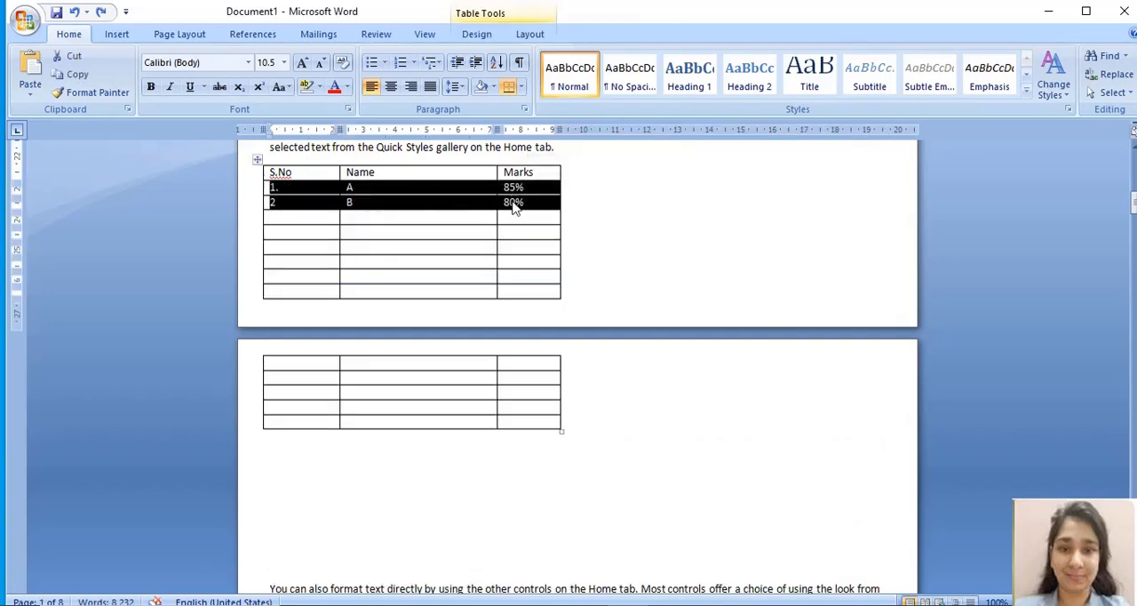
pyautogui.moveTo(303, 226); pyautogui.dragTo(518, 296)
pyautogui.write('1.\tA\t85% 2\tB\t80% 1.\tA\t85% 2\tB\t80% 1.\tA\t85% 2\tB\t80%')
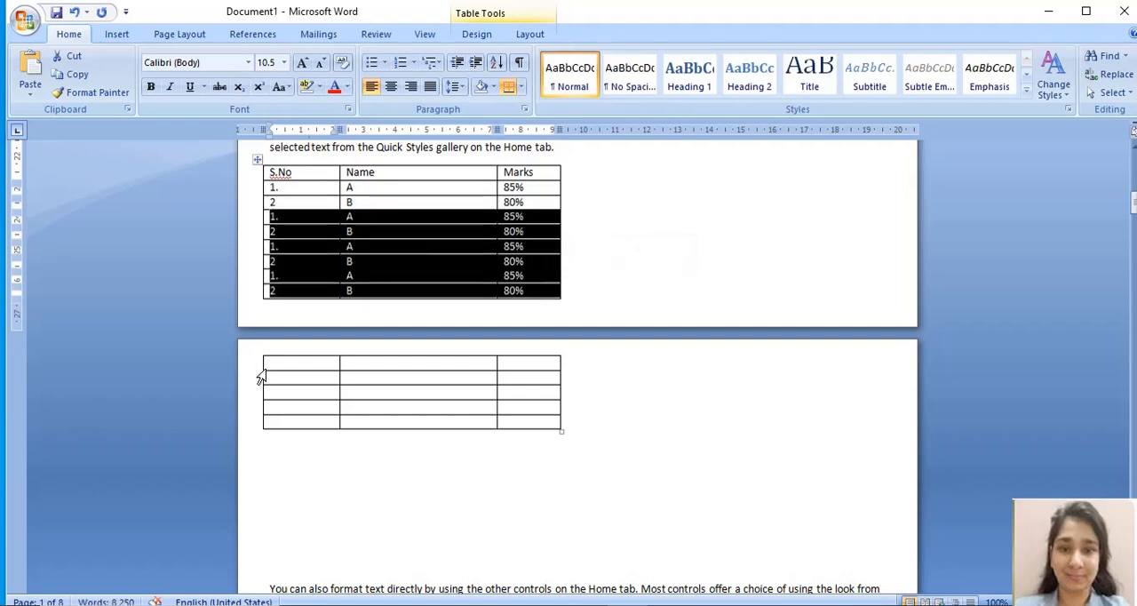
pyautogui.moveTo(279, 364); pyautogui.dragTo(512, 422)
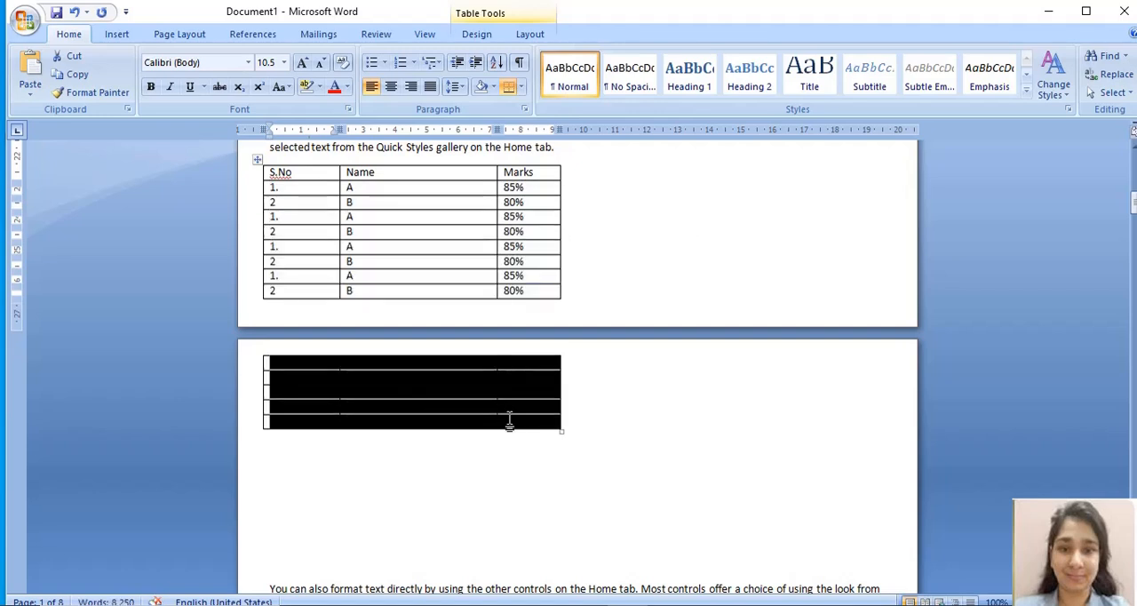
pyautogui.write('1.\tA\t85% 2\tB\t80% 1.\tA\t85% 2\tB\t80% 1.\tA\t85%')
pyautogui.click(508, 464)
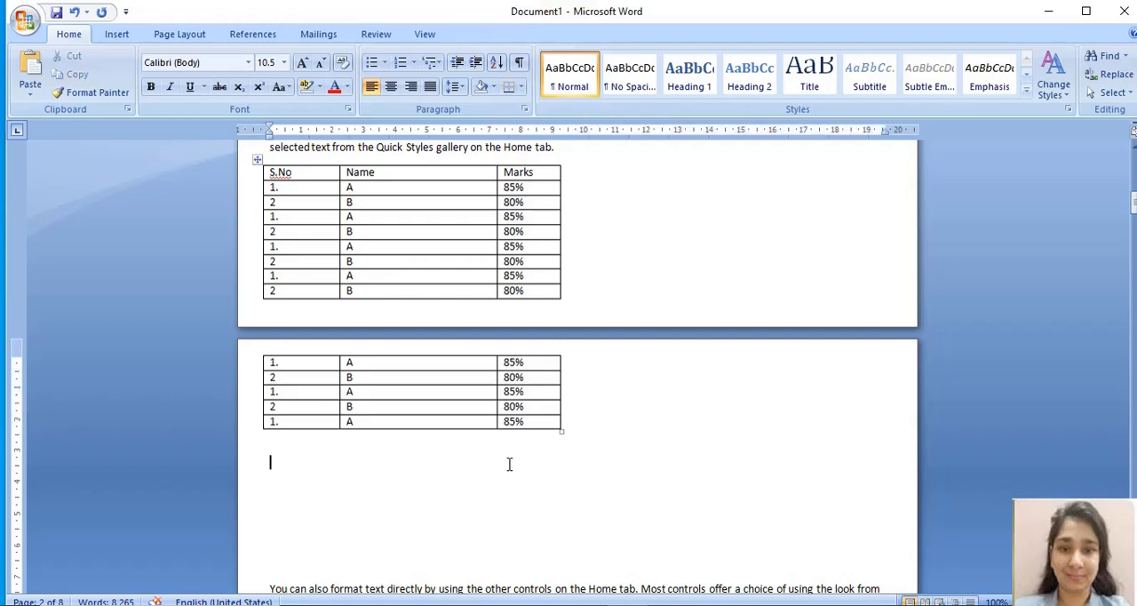
pyautogui.press('Up')
pyautogui.press('Up')
pyautogui.press('Up')
pyautogui.press('Up')
pyautogui.press('Up')
pyautogui.press('Up')
pyautogui.press('Up')
pyautogui.press('Up')
pyautogui.press('Up')
pyautogui.press('Up')
pyautogui.press('Up')
pyautogui.press('Up')
pyautogui.press('Up')
pyautogui.press('Up')
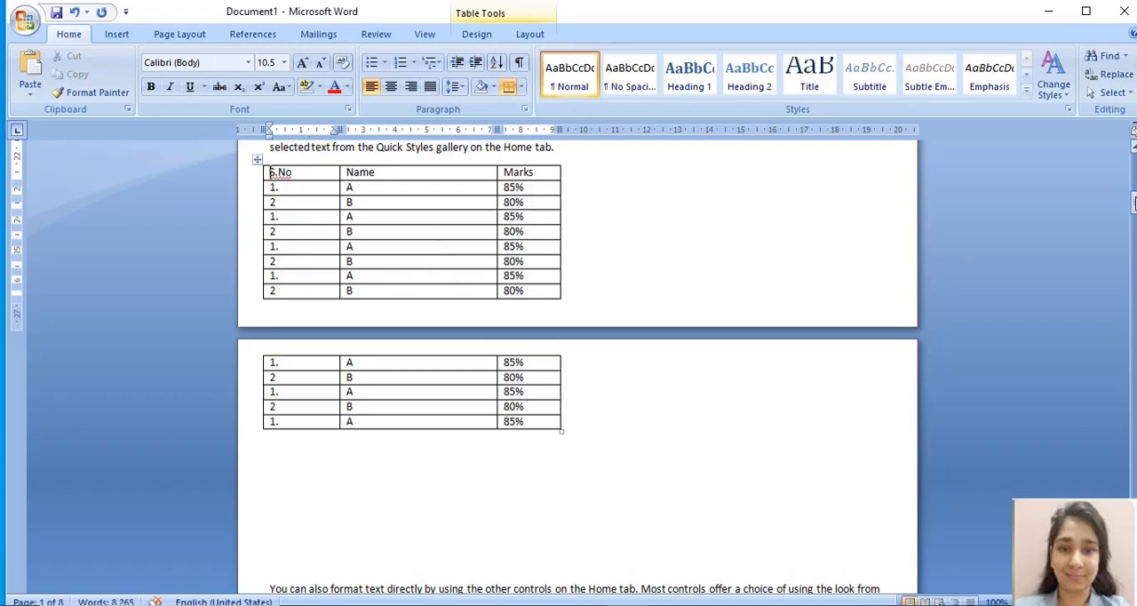
pyautogui.moveTo(1135, 214); pyautogui.dragTo(1134, 204)
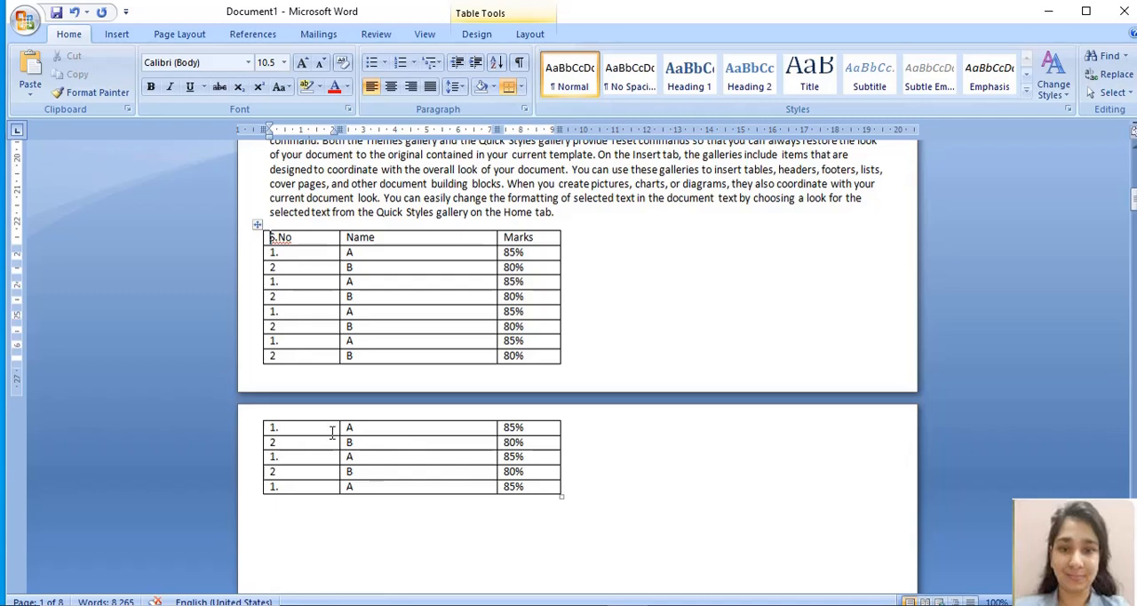
pyautogui.moveTo(332, 433); pyautogui.dragTo(520, 501)
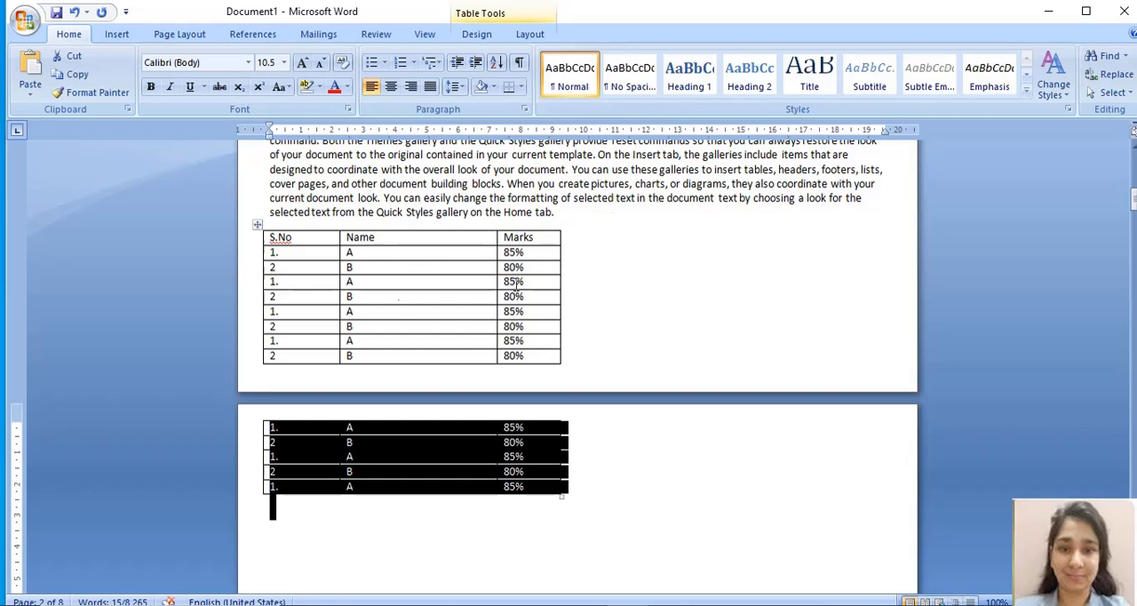
pyautogui.click(537, 500)
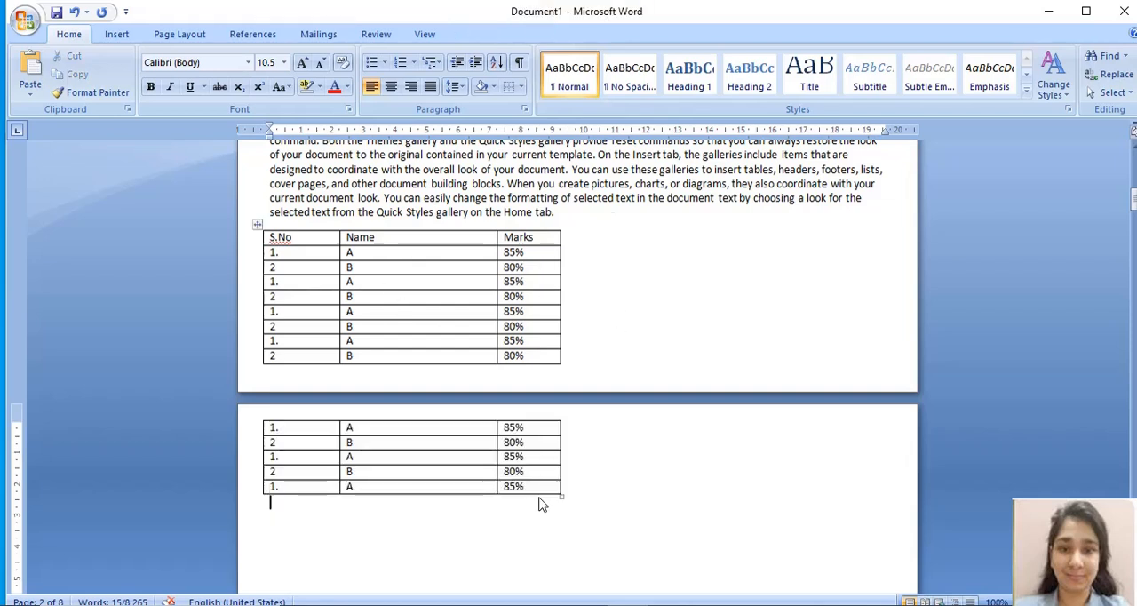
pyautogui.scroll(-1, 452, 501)
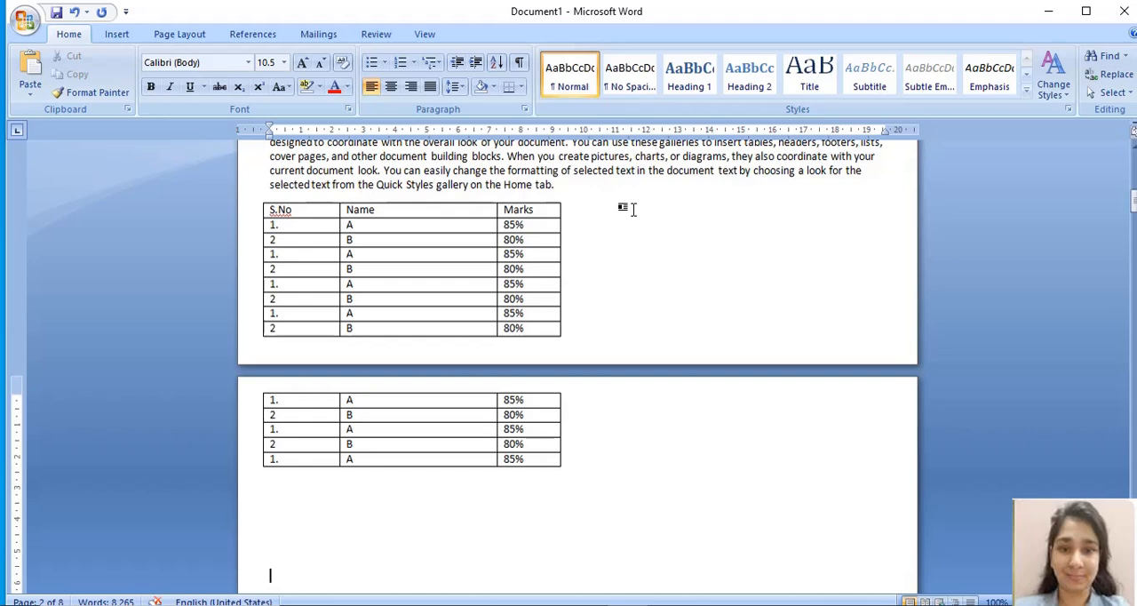
# Step: Lay out the whole marks table in two page columns so that its halves sit side by side on page 1
pyautogui.click(258, 198)
pyautogui.hotkey('ctrl', 'c')
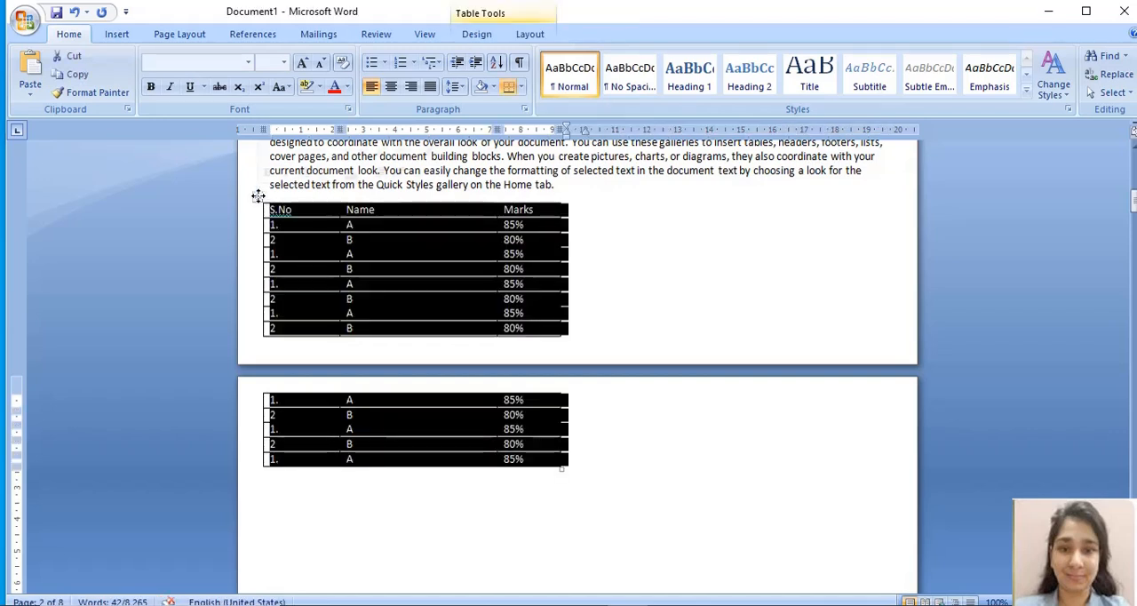
pyautogui.click(177, 35)
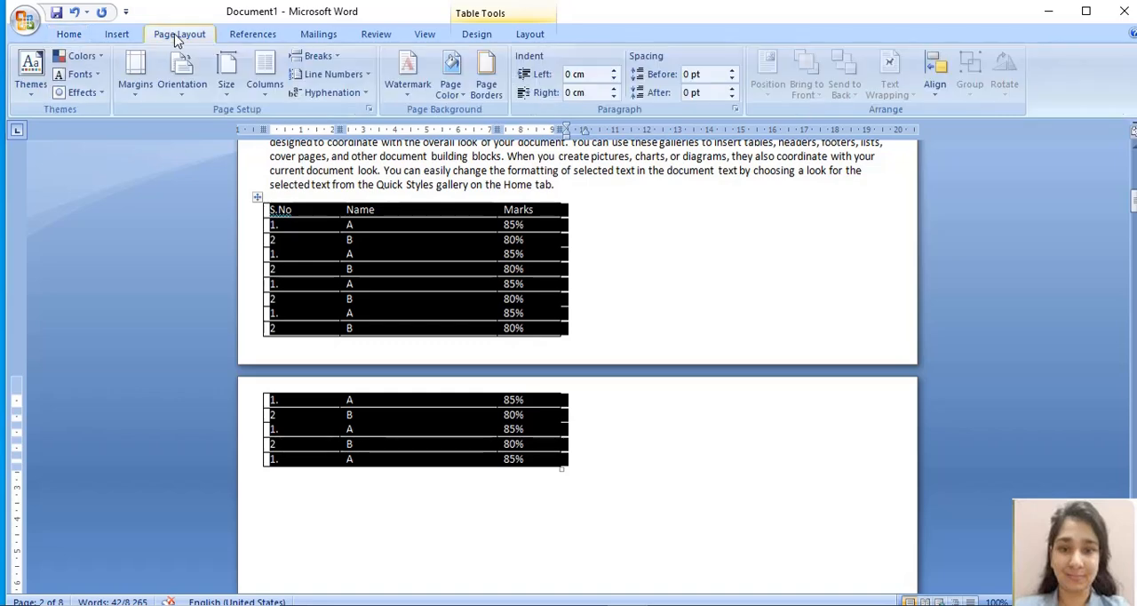
pyautogui.click(278, 96)
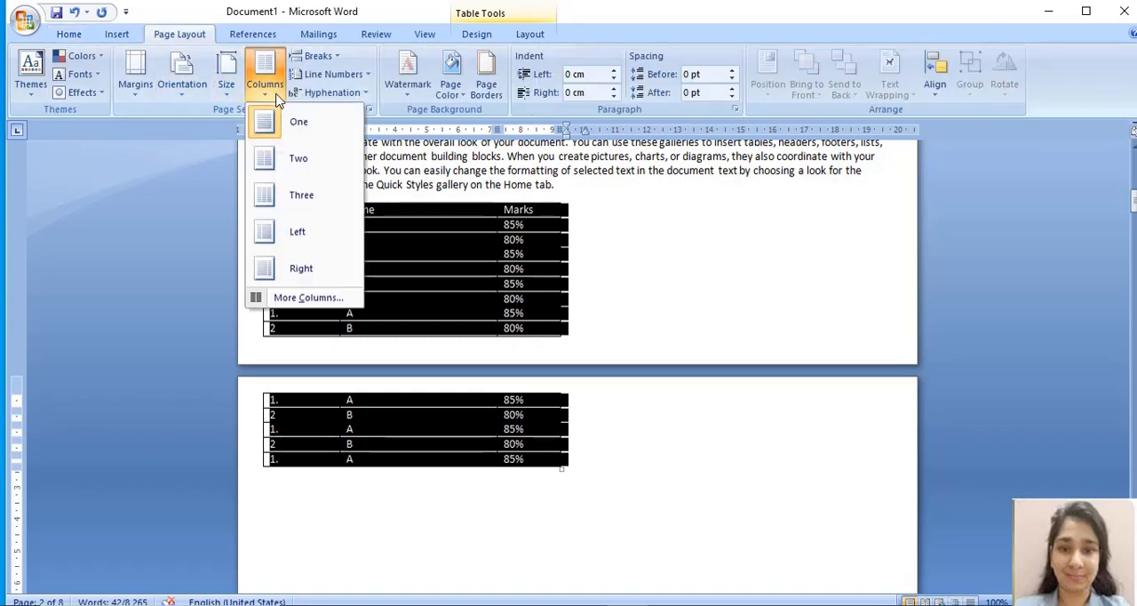
pyautogui.click(303, 161)
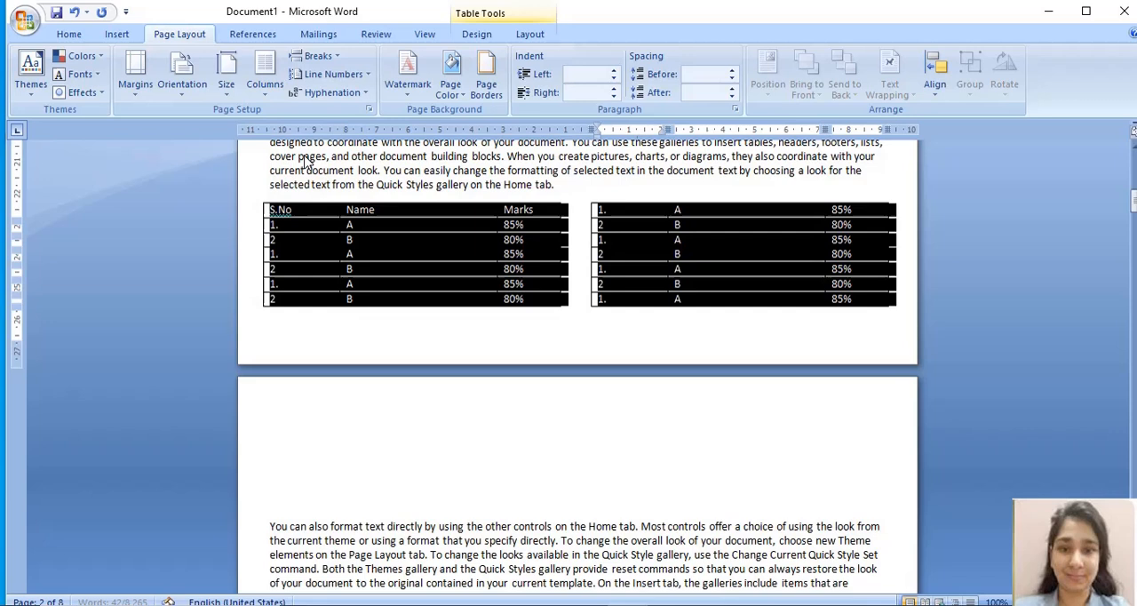
pyautogui.click(386, 432)
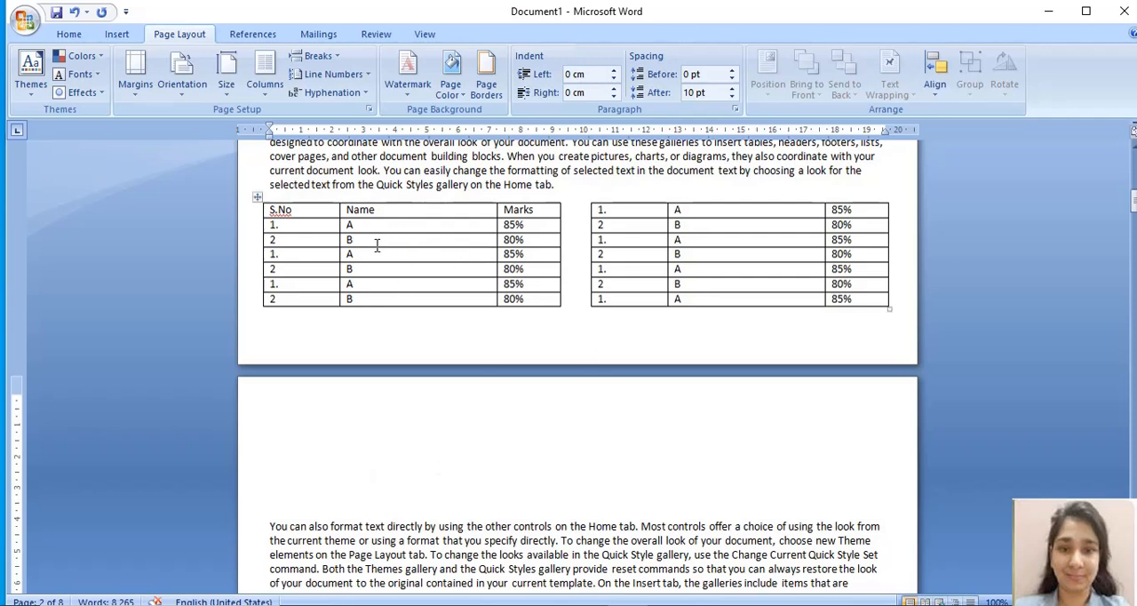
# Step: Delete the blank lines above the first text paragraph on page 2
pyautogui.click(270, 525)
pyautogui.press('BackSpace')
pyautogui.press('BackSpace')
pyautogui.press('BackSpace')
pyautogui.press('BackSpace')
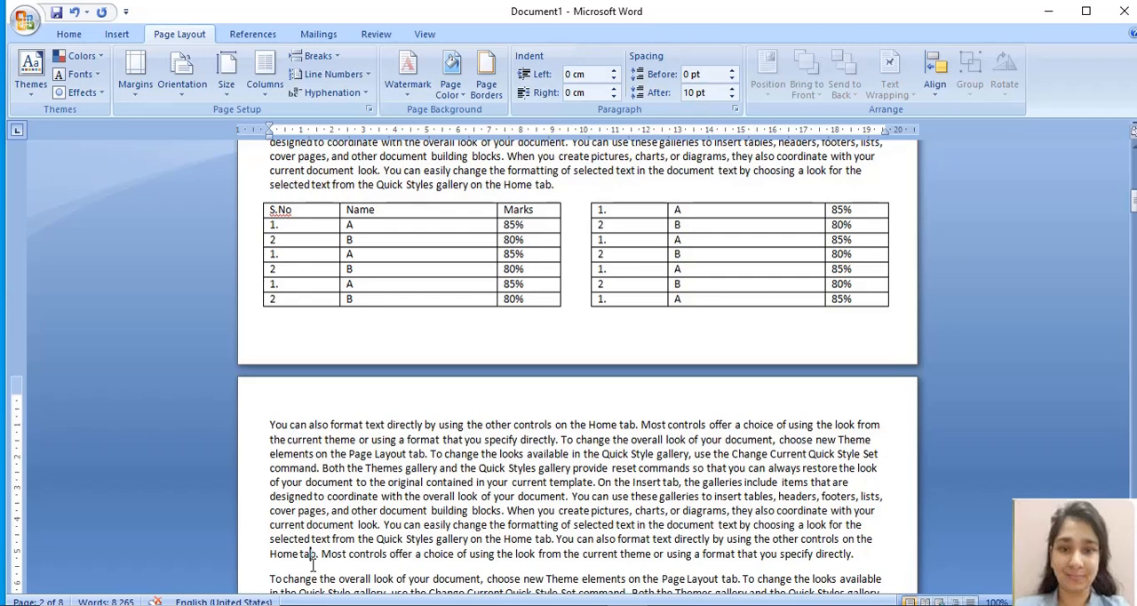
# Step: Insert a large block of blank lines before the first text paragraph on page 2
pyautogui.click(271, 425)
pyautogui.press('Return')
pyautogui.press('Return')
pyautogui.press('Return')
pyautogui.press('Return')
pyautogui.press('Return')
pyautogui.press('Return')
pyautogui.press('Return')
pyautogui.press('Return')
pyautogui.press('Return')
pyautogui.press('Return')
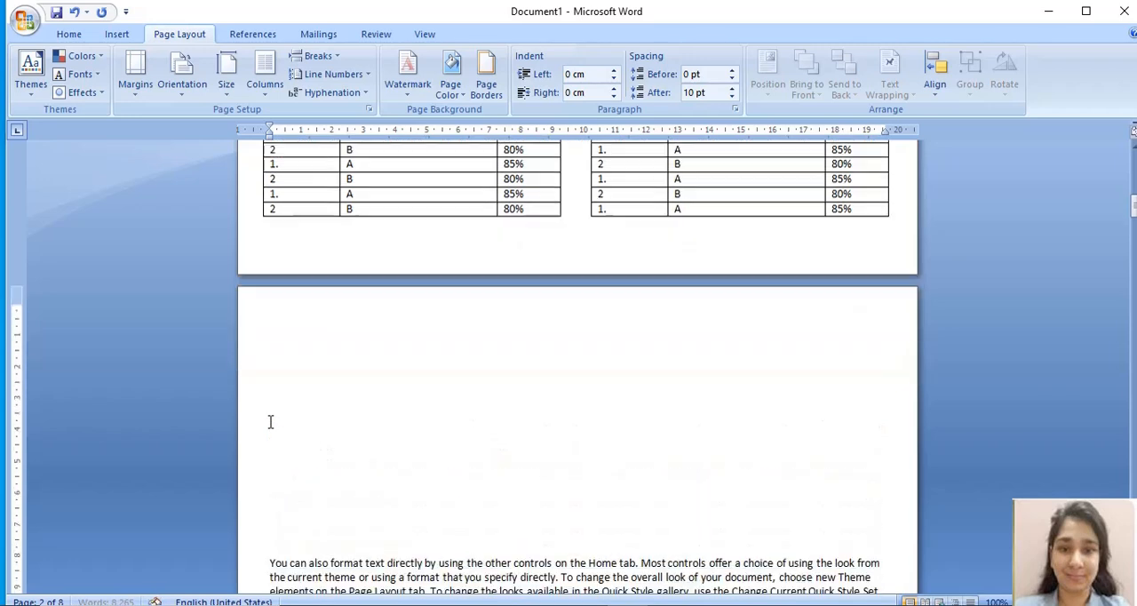
pyautogui.press('Return')
pyautogui.press('Return')
pyautogui.press('Return')
pyautogui.press('Return')
pyautogui.press('Return')
pyautogui.press('Return')
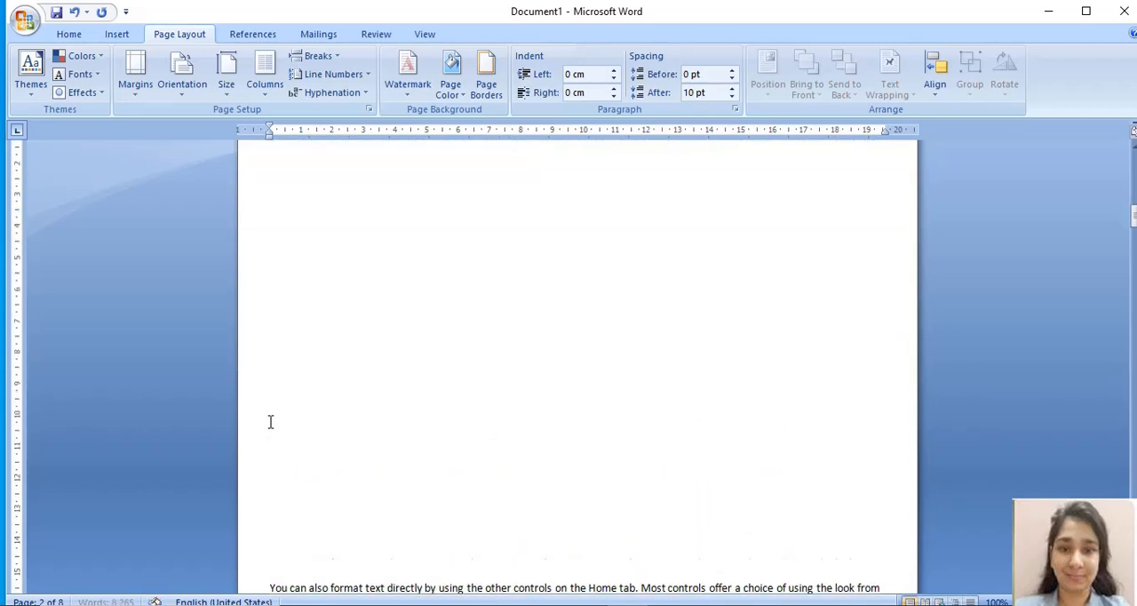
# Step: Copy the entire marks table from page 1 and paste it into the blank space at the start of page 2
pyautogui.press('Up')
pyautogui.press('Up')
pyautogui.press('Up')
pyautogui.press('Up')
pyautogui.press('Up')
pyautogui.press('Up')
pyautogui.press('Up')
pyautogui.press('Up')
pyautogui.press('Up')
pyautogui.press('Up')
pyautogui.press('Up')
pyautogui.press('Up')
pyautogui.press('Up')
pyautogui.press('Up')
pyautogui.press('Up')
pyautogui.press('Up')
pyautogui.press('Up')
pyautogui.press('Up')
pyautogui.press('Up')
pyautogui.press('Up')
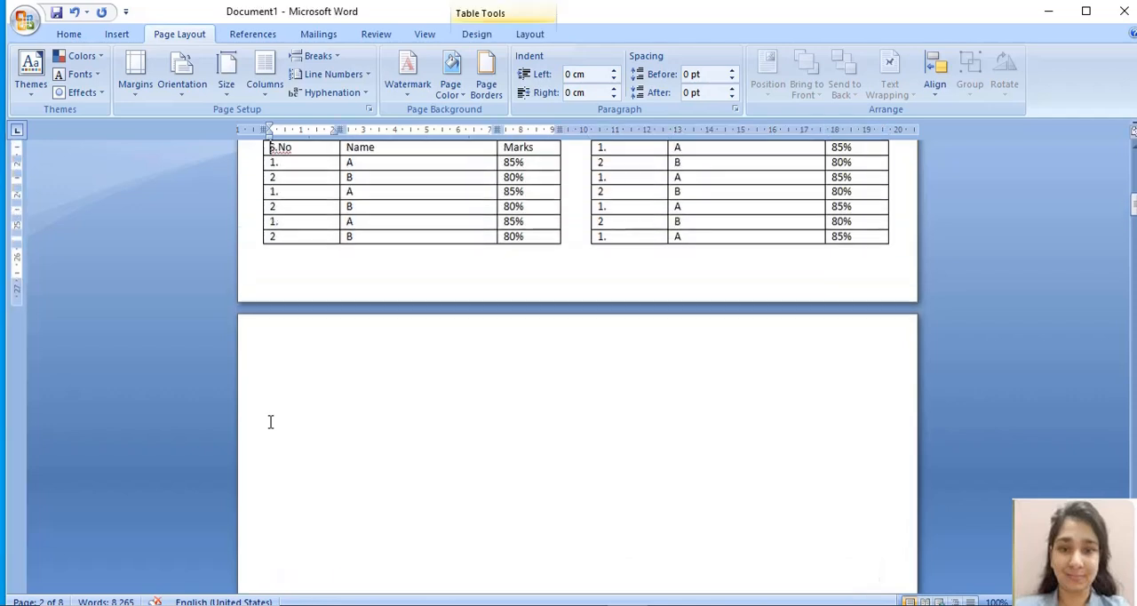
pyautogui.press('Up')
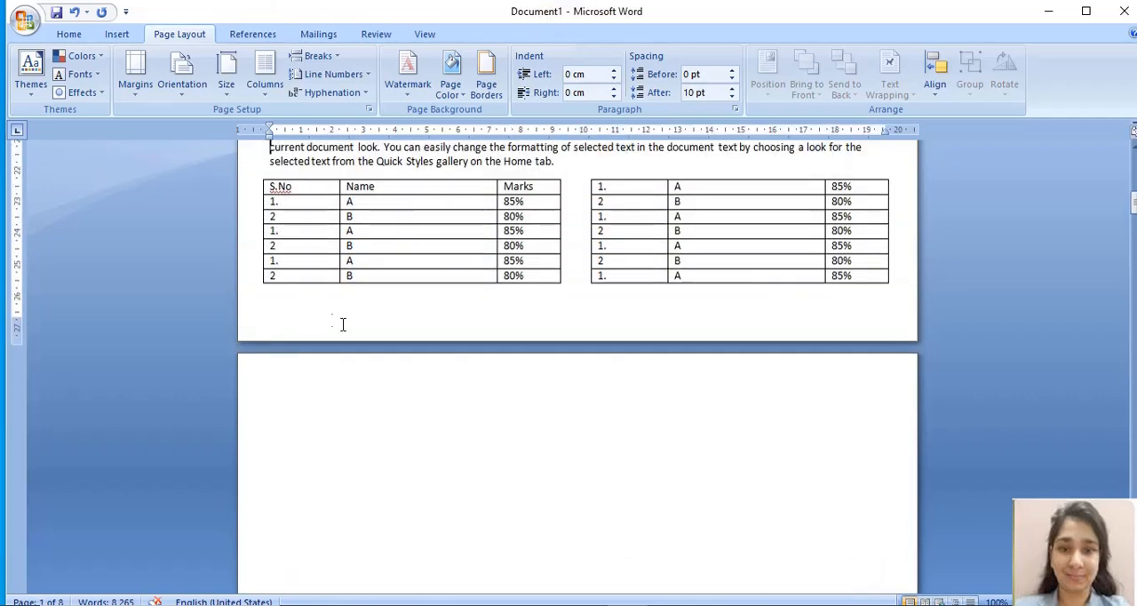
pyautogui.click(257, 173)
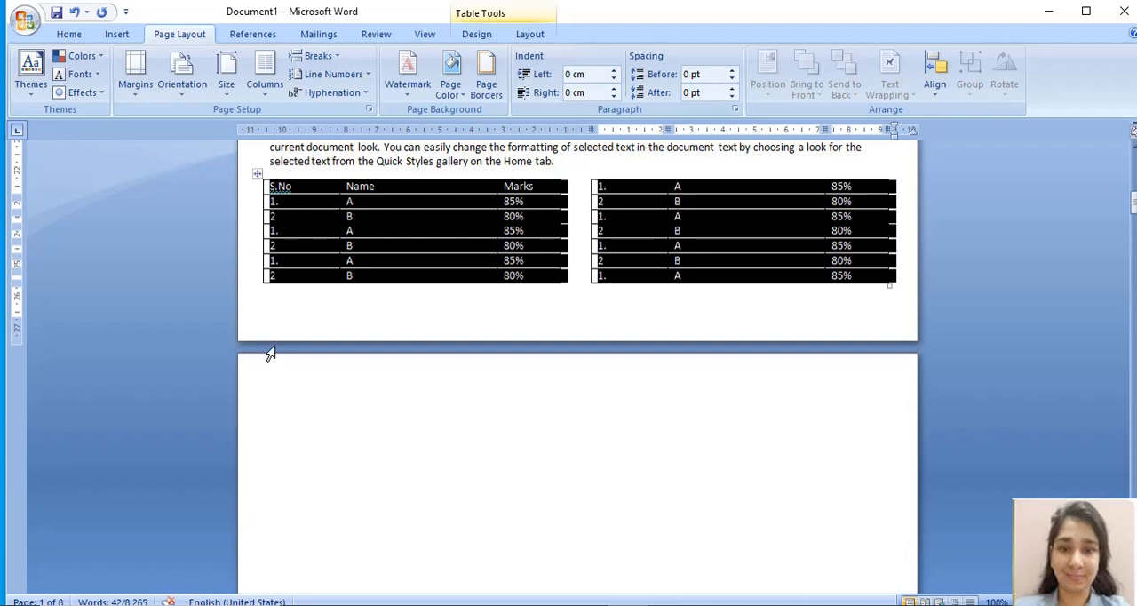
pyautogui.click(286, 409)
pyautogui.hotkey('ctrl', 'v')
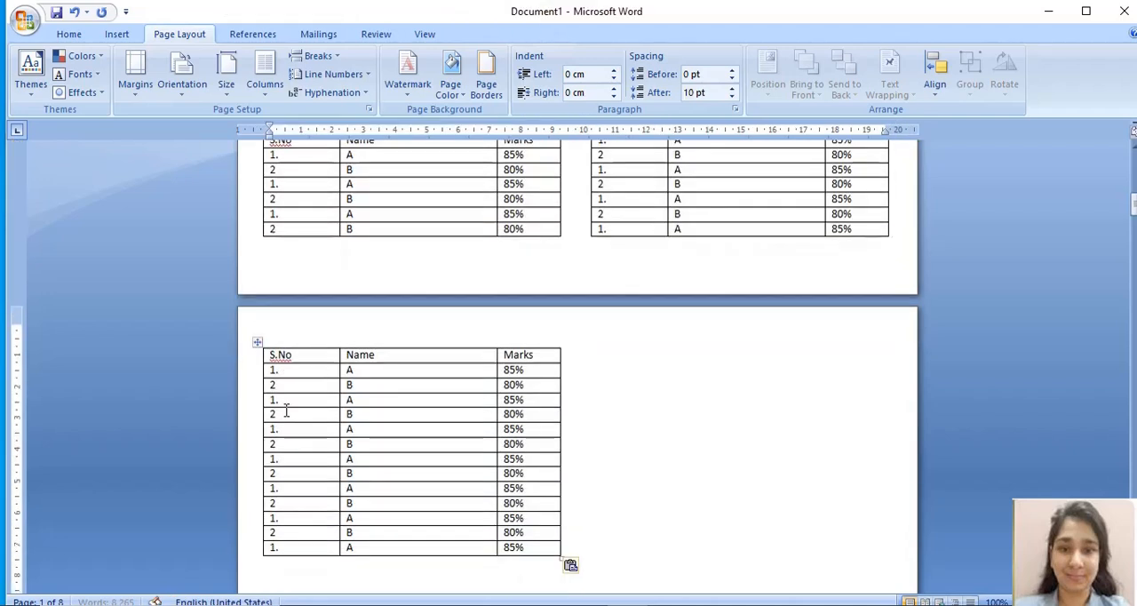
pyautogui.click(526, 405)
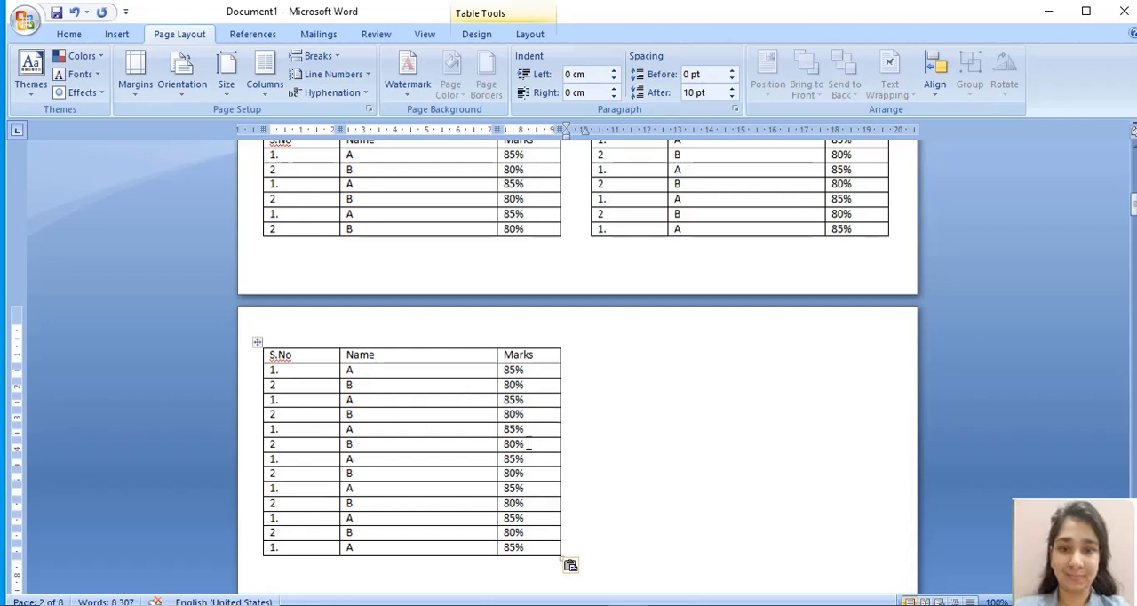
# Step: Stretch the pasted table on page 2 to about 14 cm tall with rows about twice as high, keeping its width nearly the same
pyautogui.click(666, 477)
pyautogui.moveTo(561, 558)
pyautogui.mouseDown()
pyautogui.moveTo(564, 597)
pyautogui.moveTo(553, 597)
pyautogui.moveTo(564, 503)
pyautogui.moveTo(562, 548)
pyautogui.mouseUp()
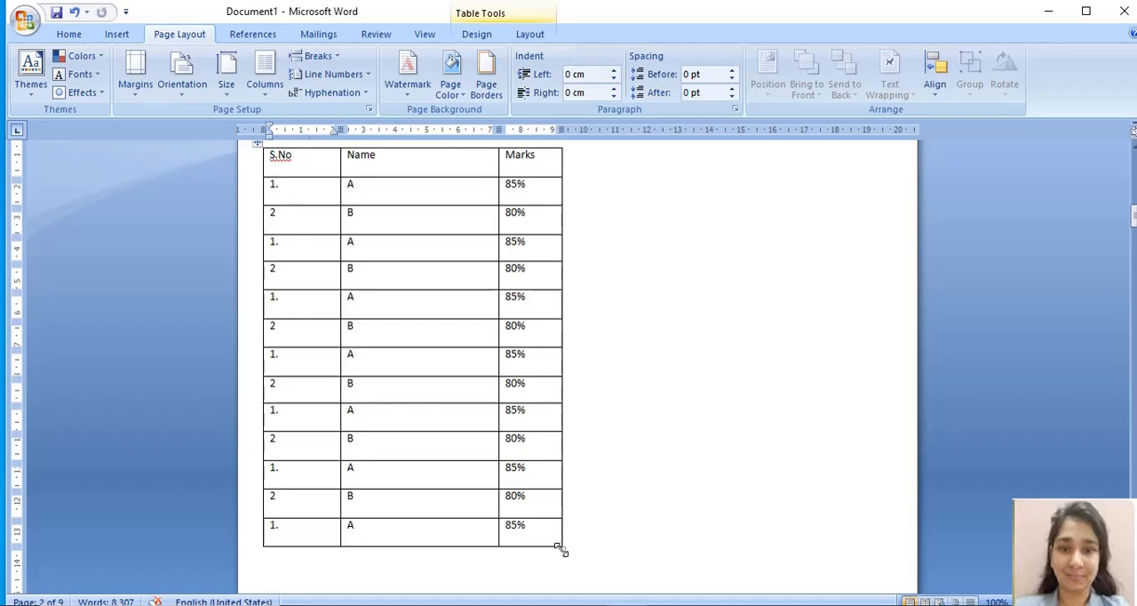
pyautogui.moveTo(562, 550); pyautogui.dragTo(562, 587)
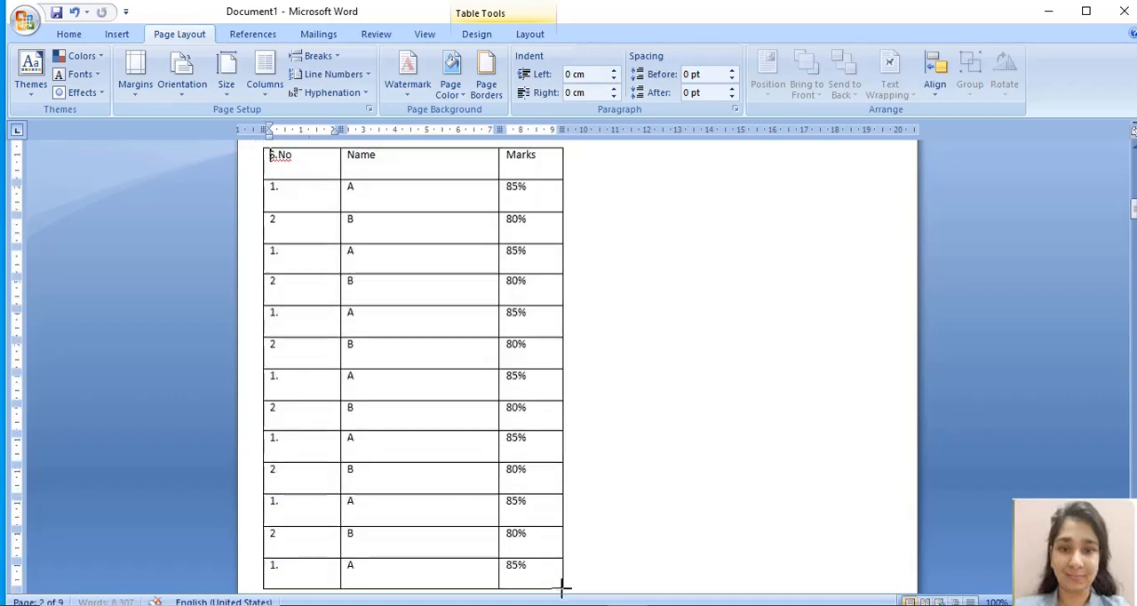
pyautogui.click(657, 480)
pyautogui.press('Up')
pyautogui.press('Up')
pyautogui.press('Up')
pyautogui.press('Up')
pyautogui.press('Up')
pyautogui.press('Up')
pyautogui.press('Up')
pyautogui.press('Up')
pyautogui.press('Up')
pyautogui.press('Up')
pyautogui.press('Up')
pyautogui.press('Up')
pyautogui.press('Up')
pyautogui.press('Up')
pyautogui.press('Up')
pyautogui.press('Up')
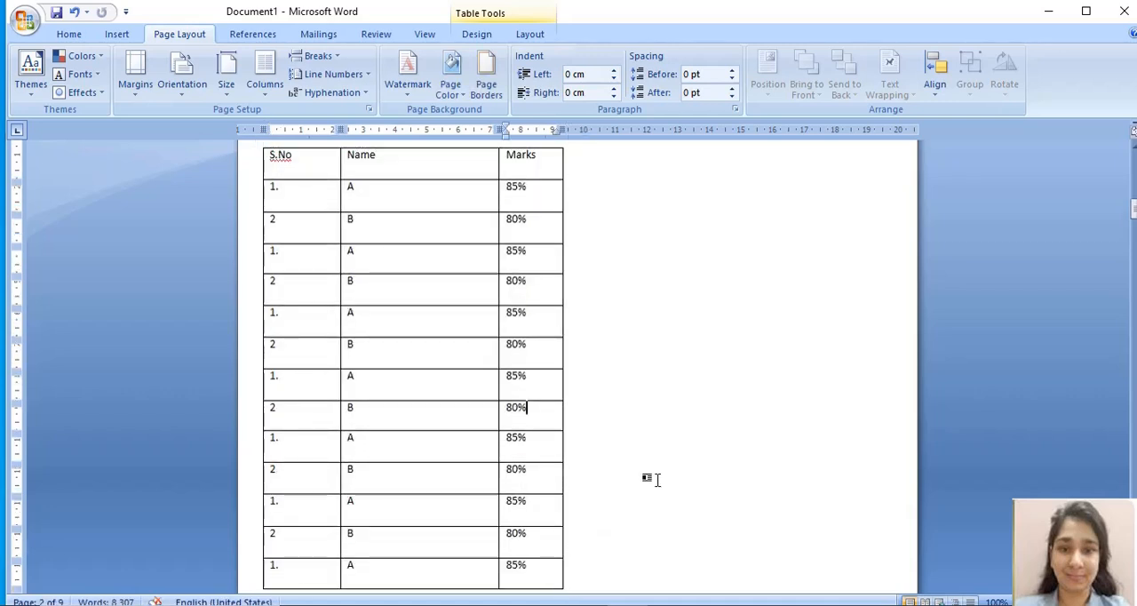
# Step: Examine the stretched marks table on page 2 and the blank space beneath it
pyautogui.press('Down')
pyautogui.press('Down')
pyautogui.press('Down')
pyautogui.press('Down')
pyautogui.press('Down')
pyautogui.press('Down')
pyautogui.press('Down')
pyautogui.press('Down')
pyautogui.press('Down')
pyautogui.press('Down')
pyautogui.press('Down')
pyautogui.press('Down')
pyautogui.press('Down')
pyautogui.press('Down')
pyautogui.press('Down')
pyautogui.press('Down')
pyautogui.press('Down')
pyautogui.press('Down')
pyautogui.press('Down')
pyautogui.press('Down')
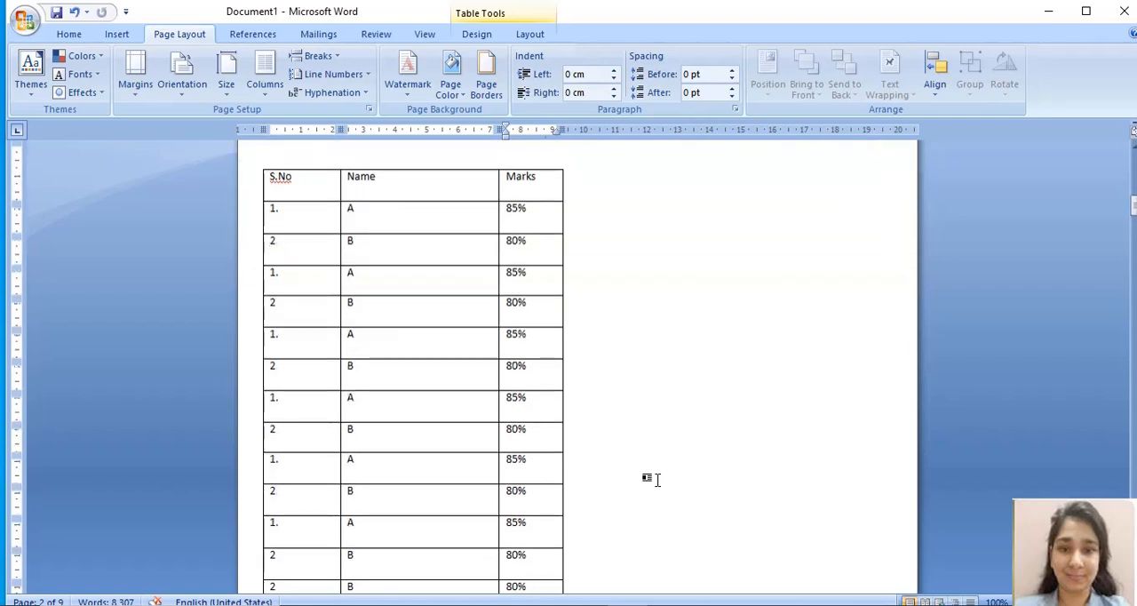
pyautogui.press('Down')
pyautogui.press('Down')
pyautogui.press('Down')
pyautogui.press('Down')
pyautogui.press('Down')
pyautogui.press('Down')
pyautogui.press('Down')
pyautogui.press('Down')
pyautogui.press('Down')
pyautogui.press('Down')
pyautogui.press('Down')
pyautogui.press('Down')
pyautogui.press('Down')
pyautogui.press('Down')
pyautogui.press('Down')
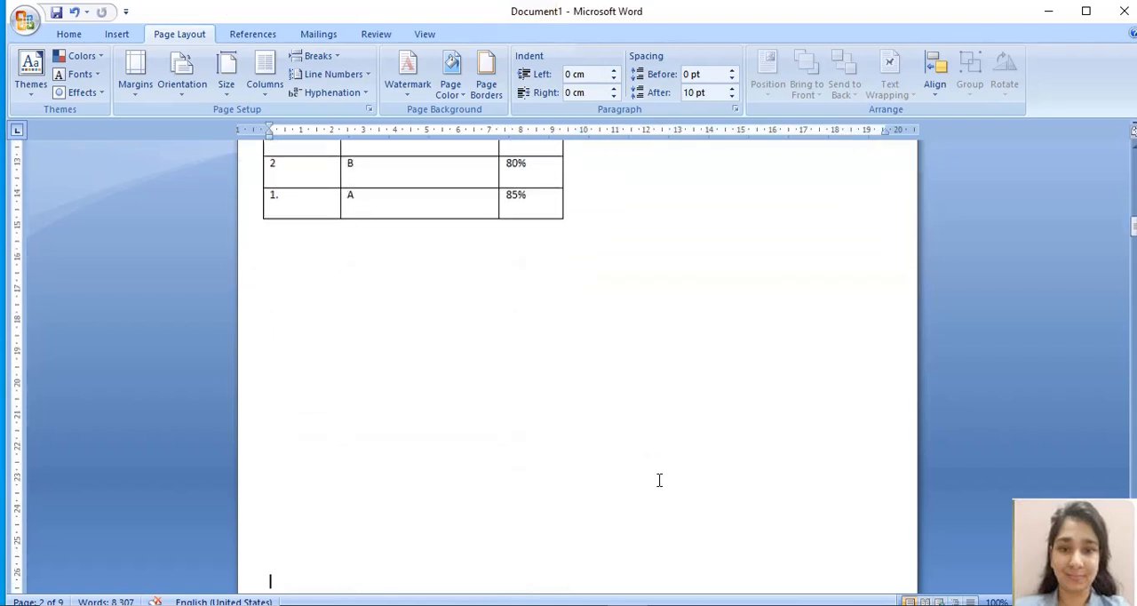
pyautogui.press('Down')
pyautogui.press('Down')
pyautogui.press('Down')
pyautogui.press('Down')
pyautogui.press('Up')
pyautogui.press('Up')
pyautogui.press('Up')
pyautogui.press('Up')
pyautogui.press('Up')
pyautogui.press('Up')
pyautogui.press('Up')
pyautogui.press('Up')
pyautogui.press('Up')
pyautogui.press('Up')
pyautogui.press('Up')
pyautogui.press('Up')
pyautogui.press('Up')
pyautogui.press('Up')
pyautogui.press('Up')
pyautogui.press('Up')
pyautogui.press('Up')
pyautogui.press('Up')
pyautogui.press('Up')
pyautogui.press('Up')
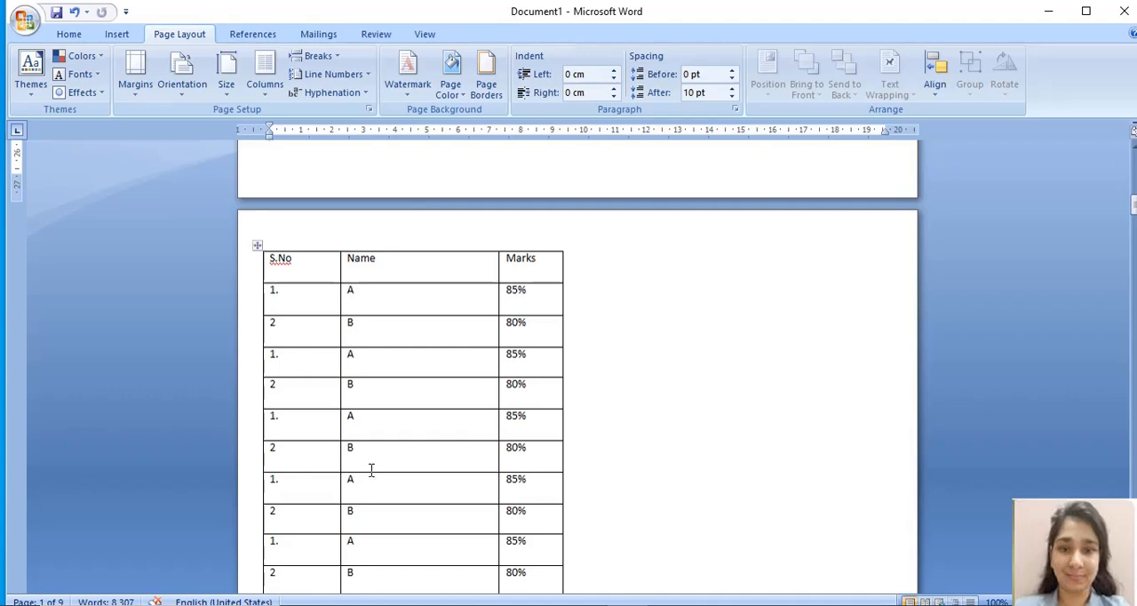
pyautogui.press('Down')
pyautogui.press('Down')
pyautogui.press('Down')
pyautogui.press('Down')
pyautogui.press('Down')
pyautogui.press('Down')
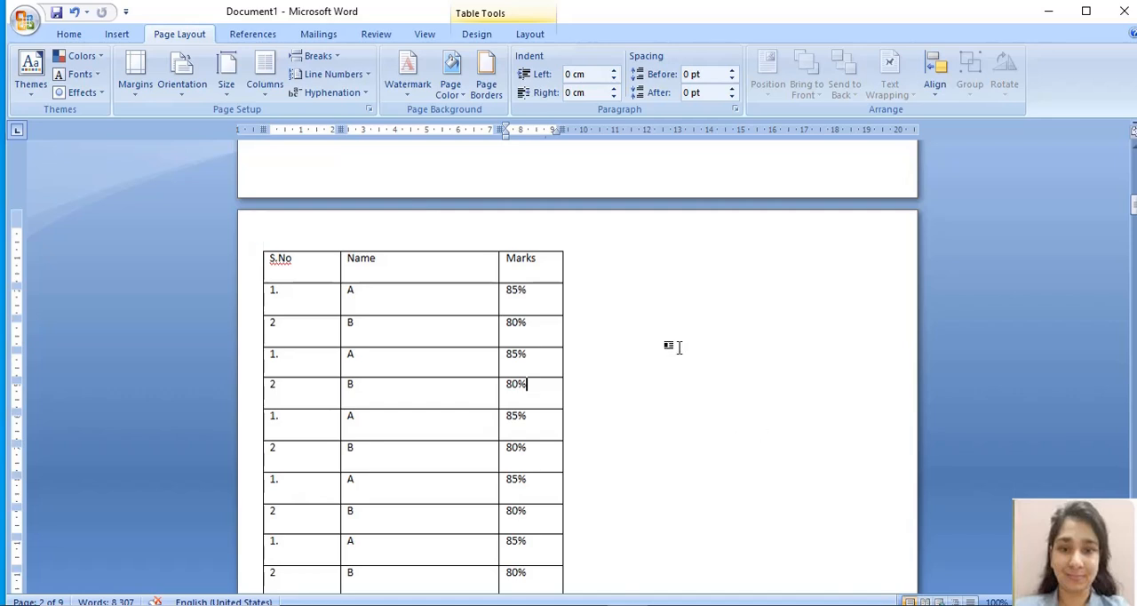
pyautogui.press('Down')
pyautogui.press('Down')
pyautogui.press('Down')
pyautogui.press('Down')
pyautogui.press('Down')
pyautogui.press('Down')
pyautogui.press('Down')
pyautogui.press('Down')
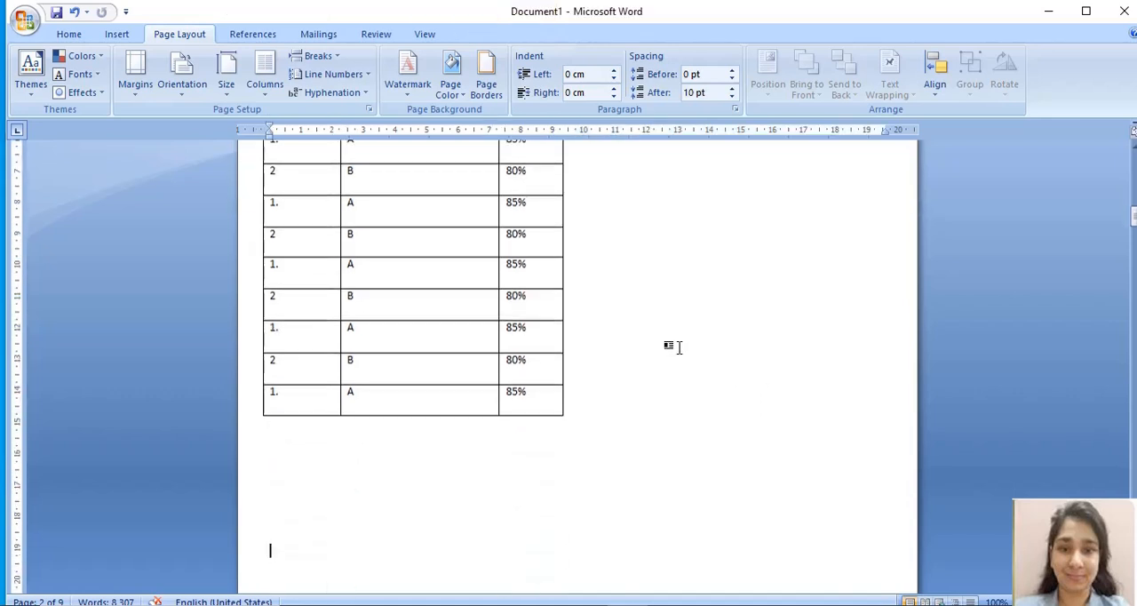
pyautogui.press('Up')
pyautogui.press('Up')
pyautogui.press('Up')
pyautogui.press('Up')
pyautogui.press('Up')
pyautogui.press('Up')
pyautogui.press('Up')
pyautogui.press('Up')
pyautogui.press('Up')
pyautogui.press('Up')
pyautogui.press('Up')
pyautogui.press('Up')
pyautogui.press('Up')
pyautogui.press('Up')
pyautogui.press('Up')
pyautogui.press('Up')
pyautogui.press('Up')
pyautogui.press('Up')
pyautogui.press('Up')
pyautogui.press('Up')
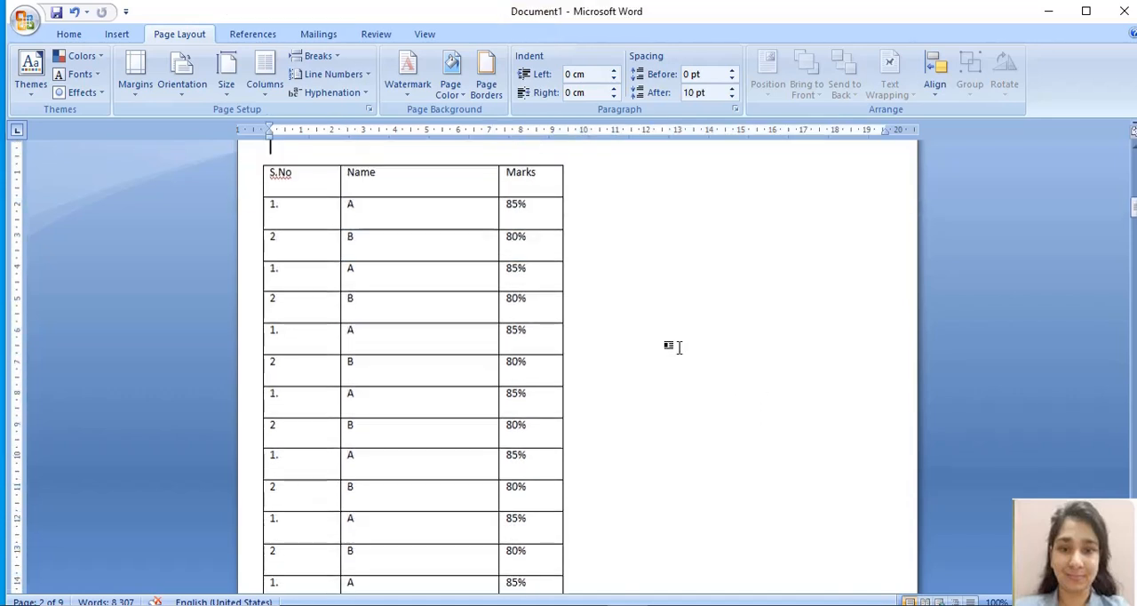
# Step: Lay out the entire stretched marks table on page 2 in two columns
pyautogui.press('BackSpace')
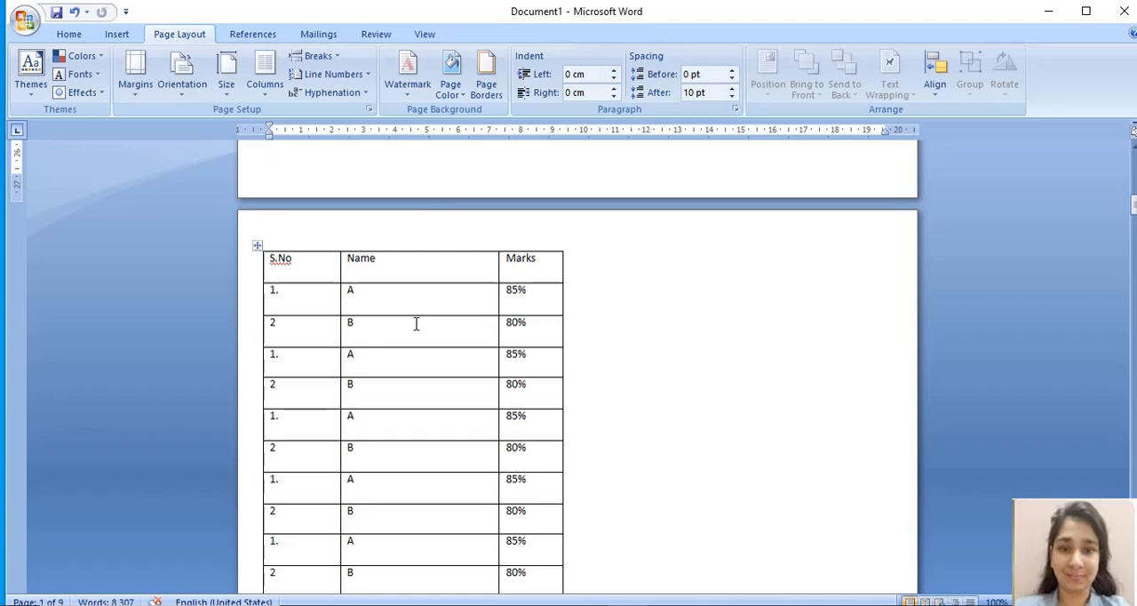
pyautogui.click(257, 246)
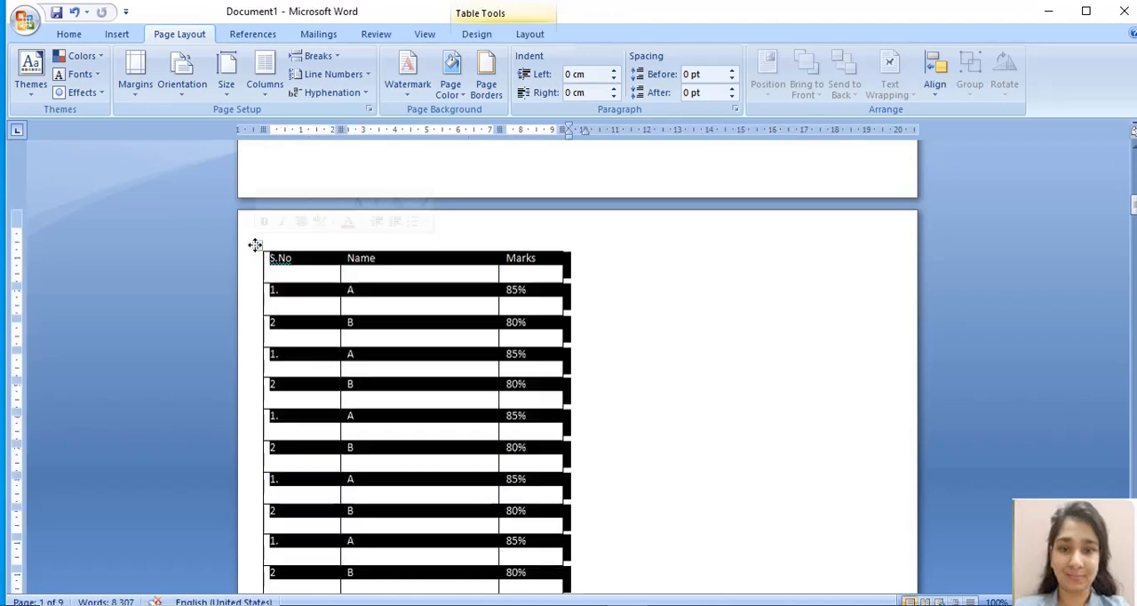
pyautogui.click(269, 91)
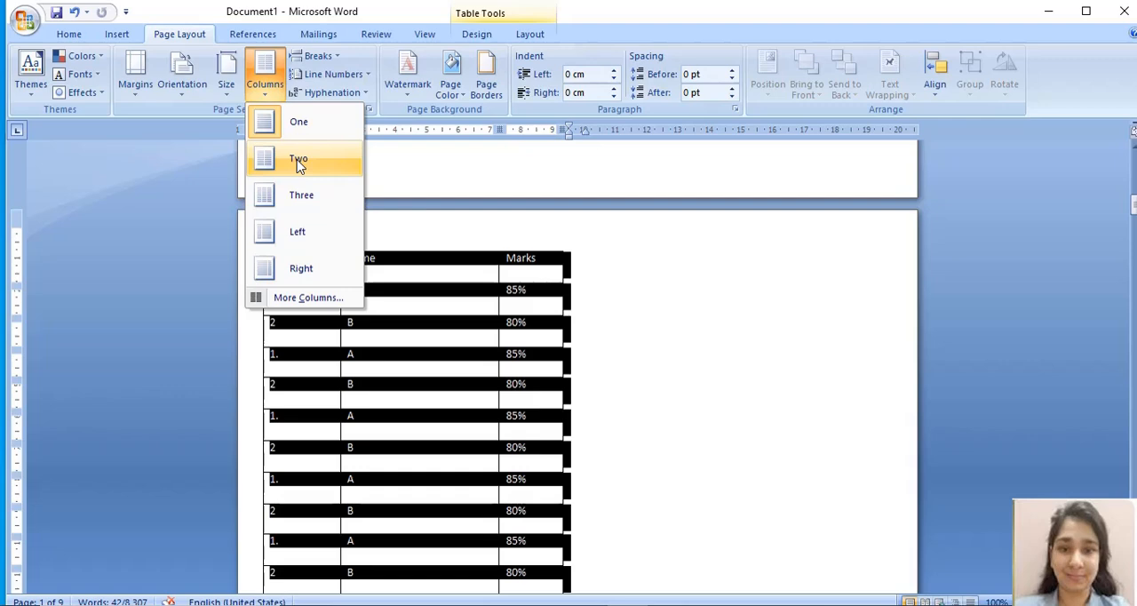
pyautogui.click(298, 164)
pyautogui.click(500, 500)
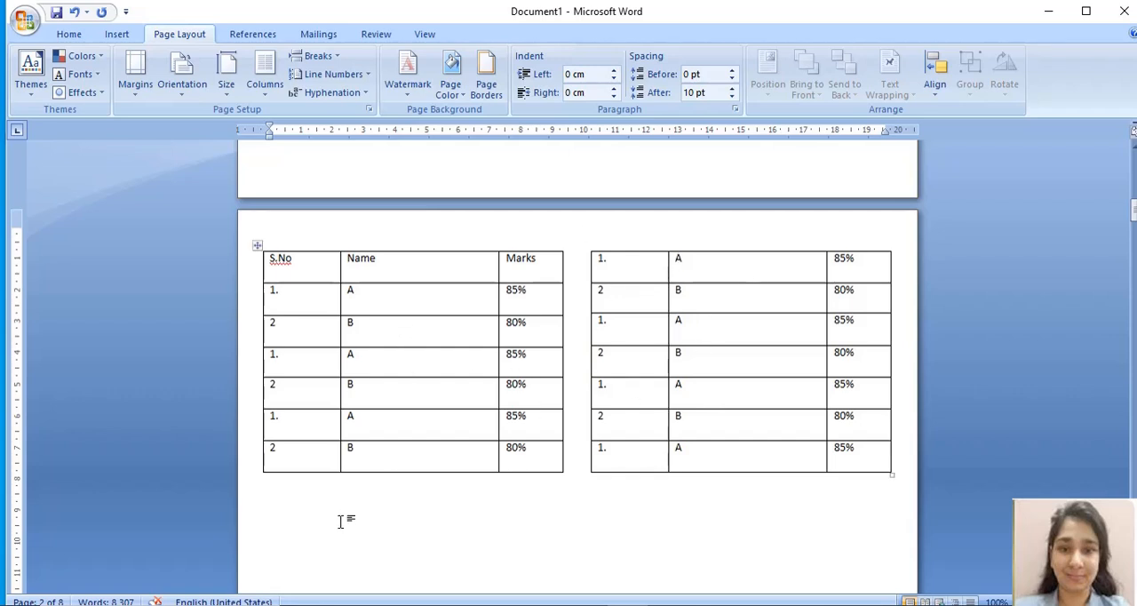
# Step: Examine the space beneath the two-column table on page 2 and compare it with the marks table on page 1
pyautogui.press('Return')
pyautogui.press('Return')
pyautogui.press('Return')
pyautogui.press('Return')
pyautogui.press('Return')
pyautogui.press('Return')
pyautogui.press('Return')
pyautogui.press('Return')
pyautogui.press('Return')
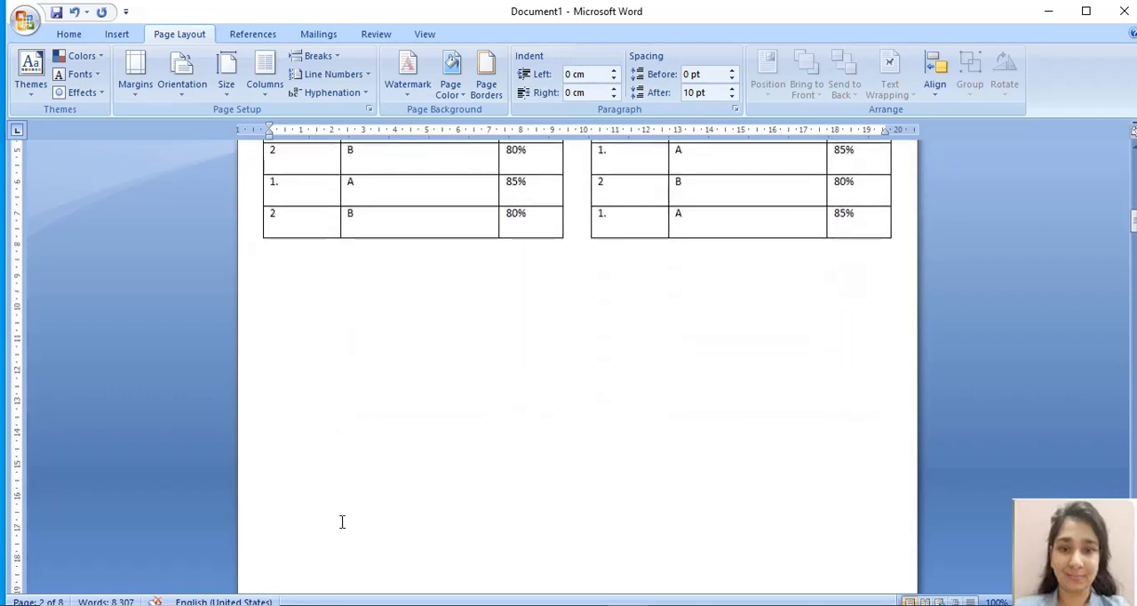
pyautogui.hotkey('ctrl', 'v')
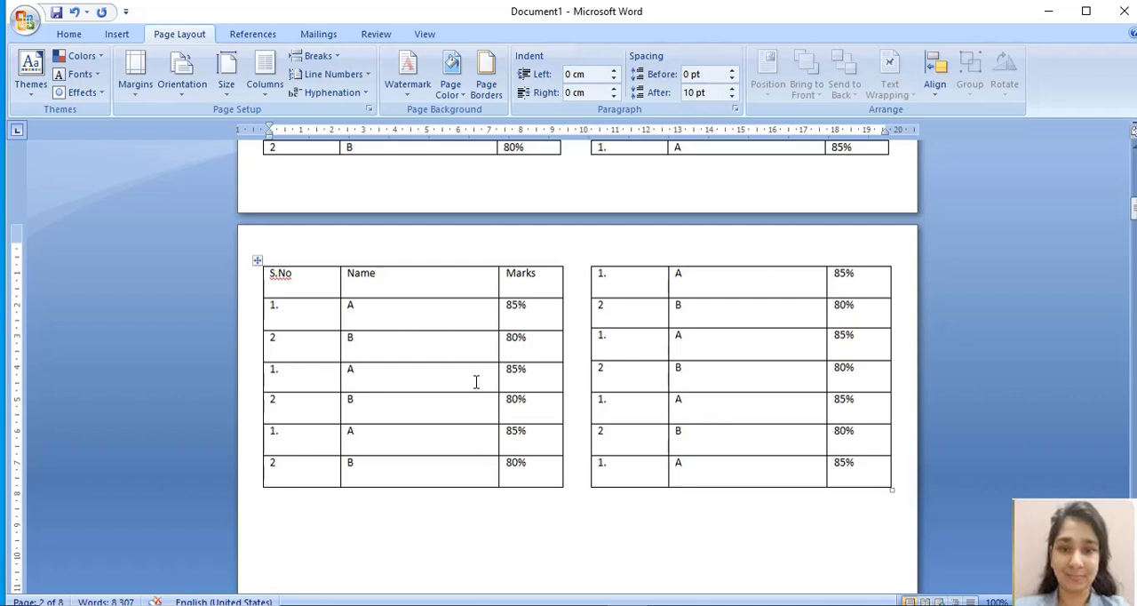
# Step: Delete the blank lines between the two-column table on page 2 and the text paragraph below it
pyautogui.click(286, 544)
pyautogui.press('Return')
pyautogui.press('Return')
pyautogui.press('Return')
pyautogui.press('Return')
pyautogui.press('Return')
pyautogui.press('Return')
pyautogui.press('Return')
pyautogui.press('Return')
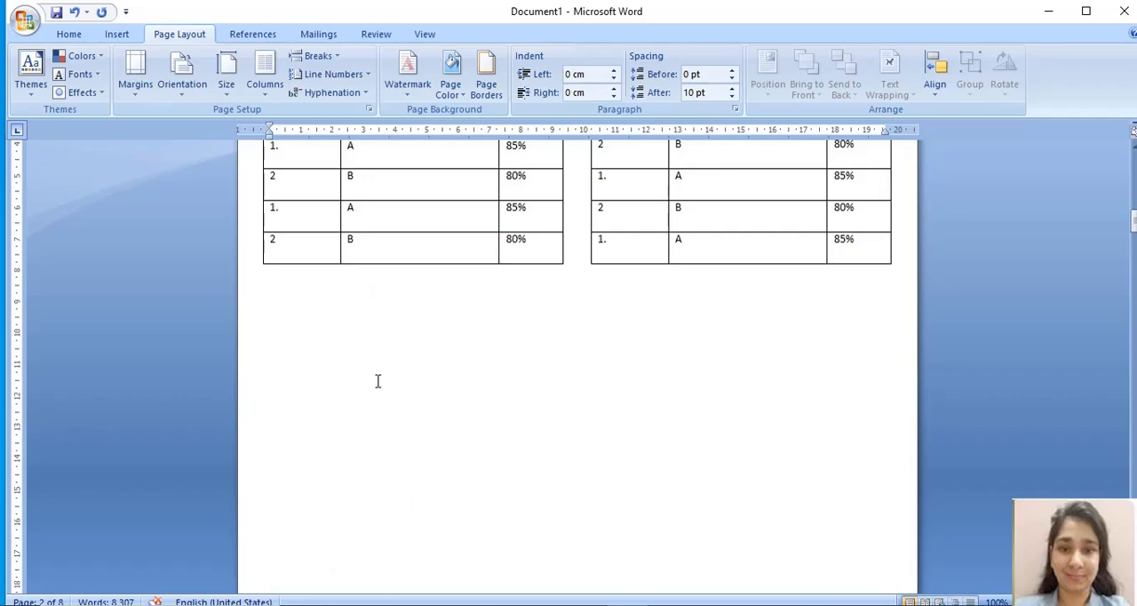
pyautogui.press('Return')
pyautogui.press('Return')
pyautogui.press('Return')
pyautogui.press('Return')
pyautogui.press('Return')
pyautogui.press('Return')
pyautogui.press('Return')
pyautogui.press('Return')
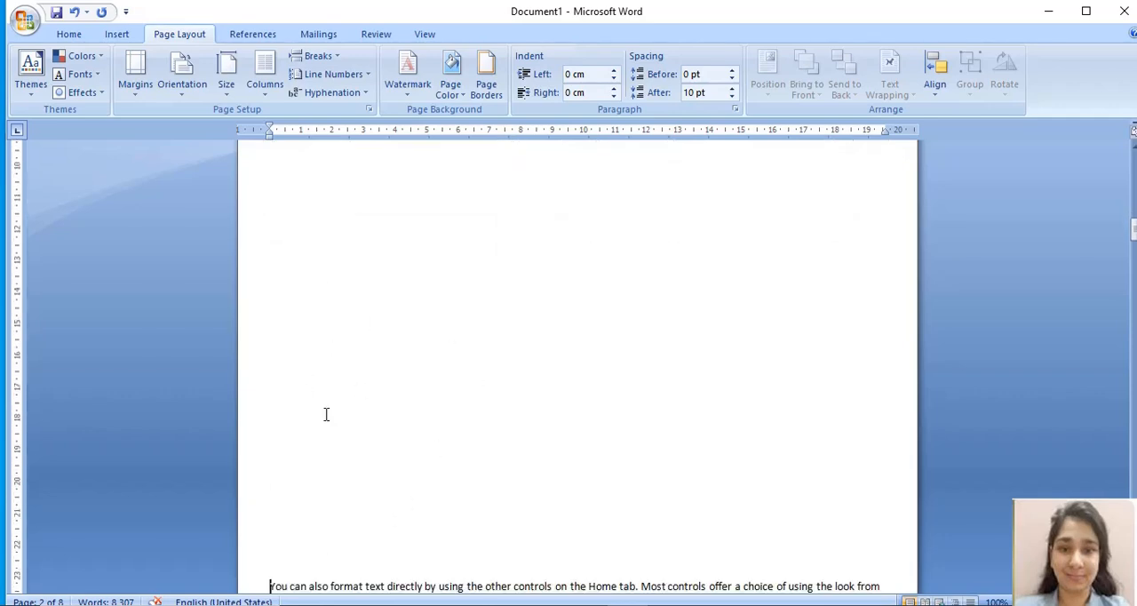
pyautogui.press('BackSpace')
pyautogui.press('BackSpace')
pyautogui.press('BackSpace')
pyautogui.press('BackSpace')
pyautogui.press('BackSpace')
pyautogui.press('BackSpace')
pyautogui.press('BackSpace')
pyautogui.press('BackSpace')
pyautogui.press('BackSpace')
pyautogui.press('BackSpace')
pyautogui.press('BackSpace')
pyautogui.press('BackSpace')
pyautogui.press('BackSpace')
pyautogui.press('BackSpace')
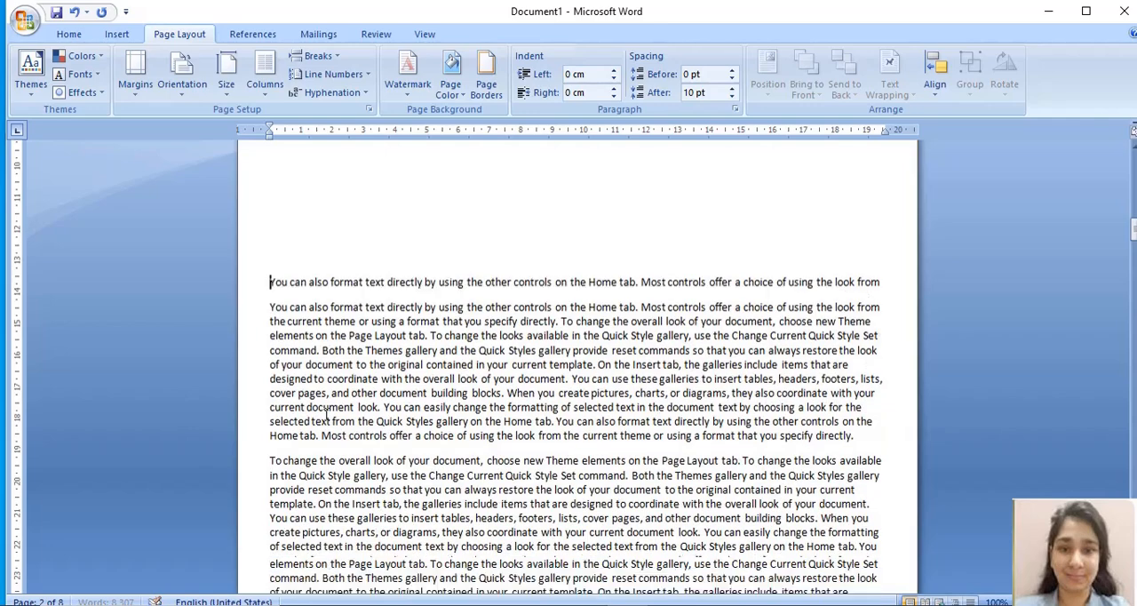
pyautogui.press('BackSpace')
pyautogui.press('BackSpace')
pyautogui.press('BackSpace')
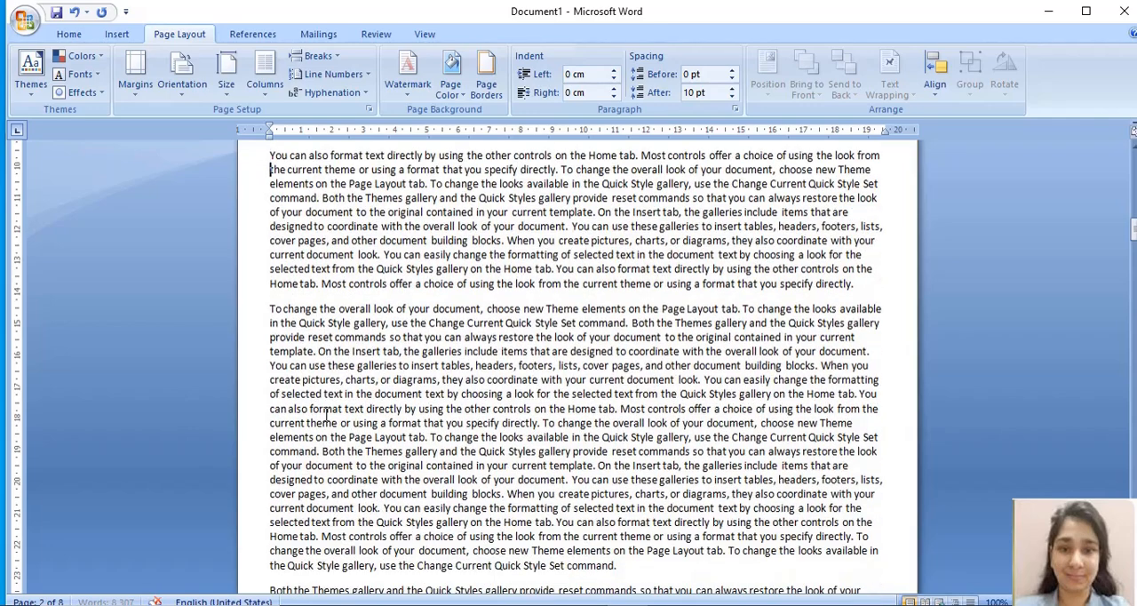
pyautogui.press('Up')
pyautogui.press('Up')
pyautogui.press('Up')
pyautogui.press('Up')
pyautogui.press('Up')
pyautogui.press('Up')
pyautogui.press('Up')
pyautogui.press('Up')
pyautogui.press('Down')
pyautogui.press('Down')
pyautogui.press('Down')
pyautogui.press('Down')
pyautogui.press('Down')
pyautogui.press('Down')
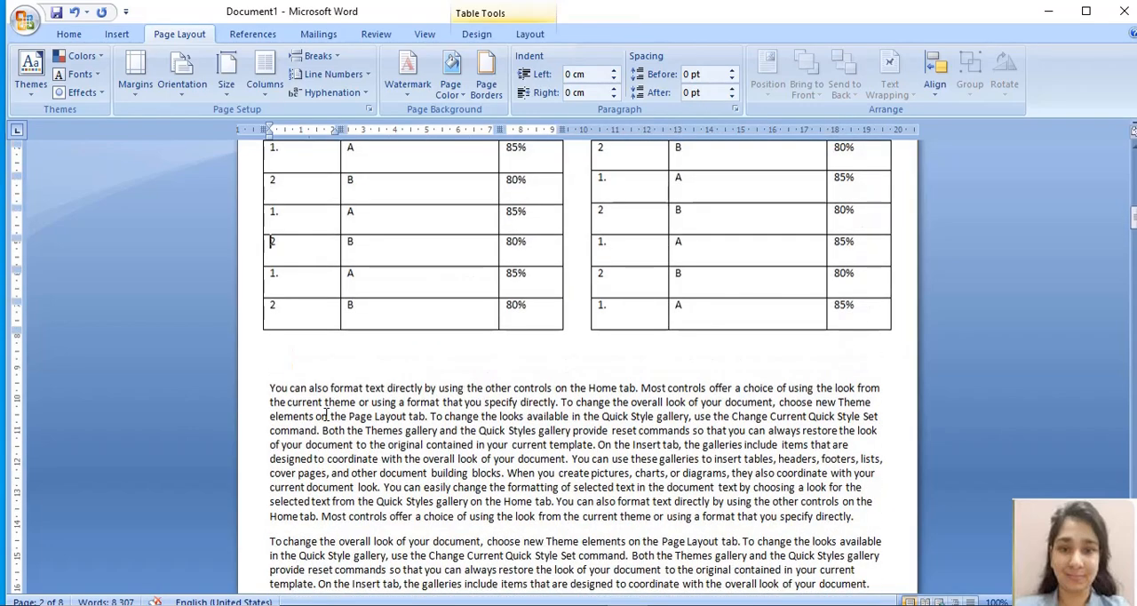
pyautogui.press('BackSpace')
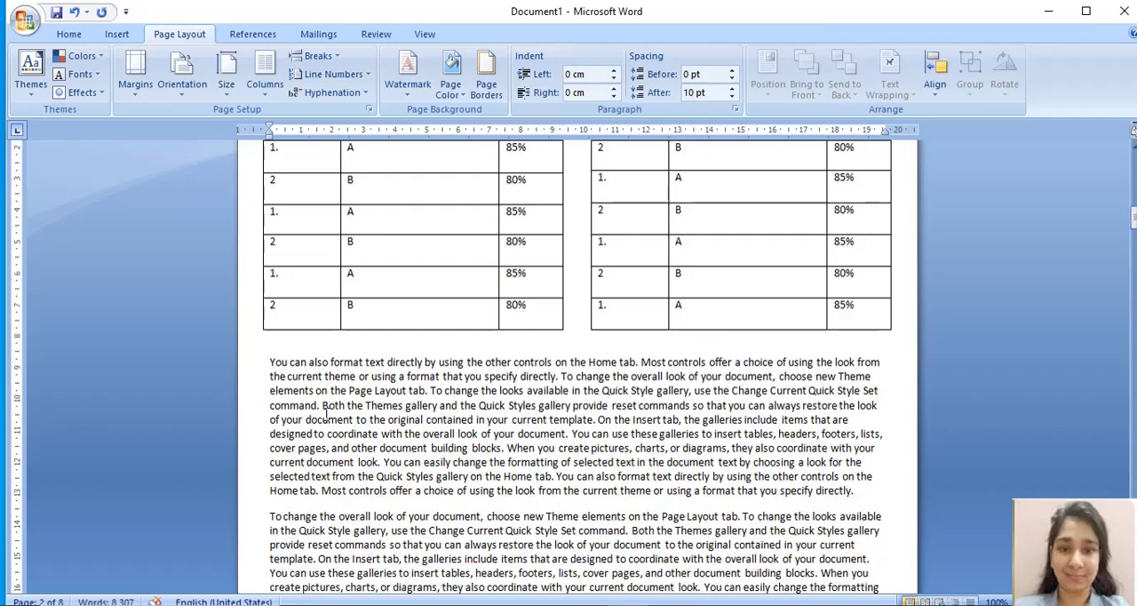
# Step: Add two blank lines after the first text paragraph beneath the table on page 2
pyautogui.click(866, 491)
pyautogui.press('Return')
pyautogui.press('Return')
pyautogui.press('Up')
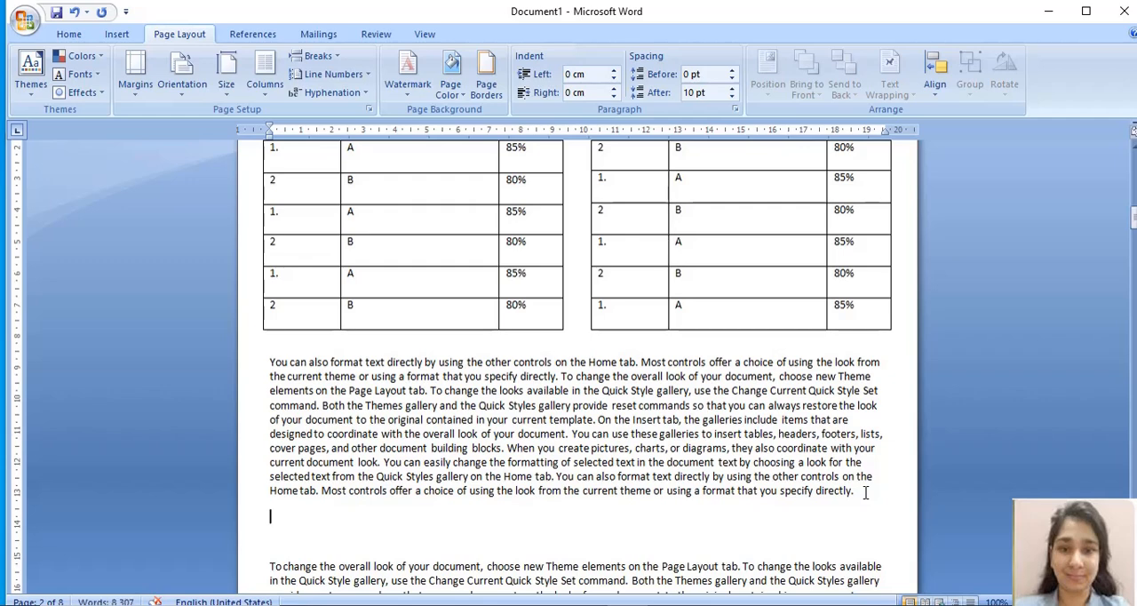
# Step: Insert picture 1 from the emoji folder on the blank line between the two text paragraphs
pyautogui.click(119, 37)
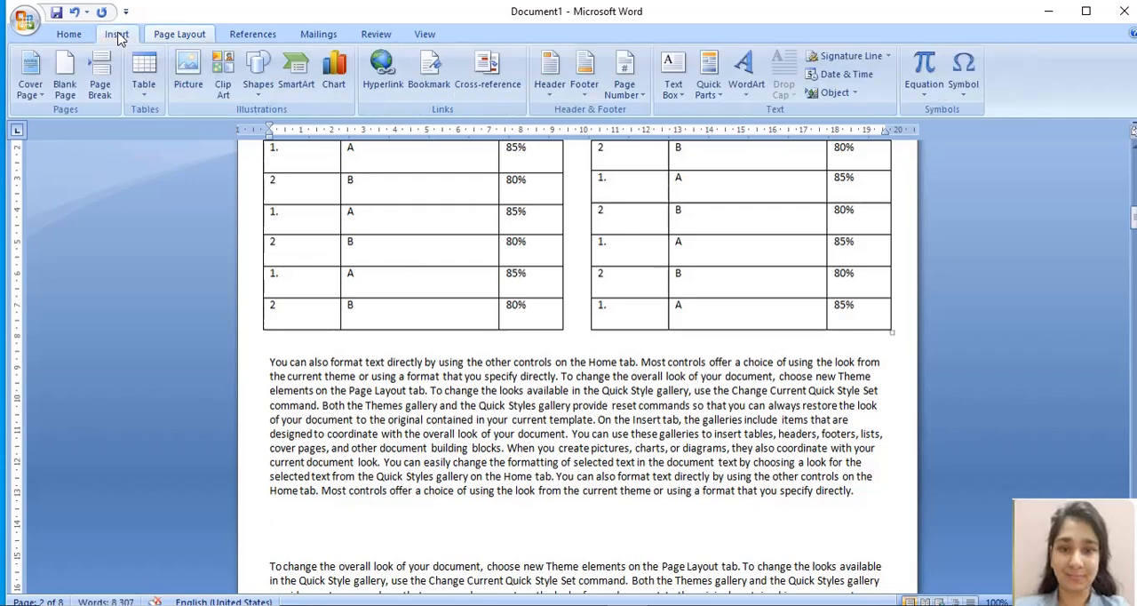
pyautogui.click(184, 70)
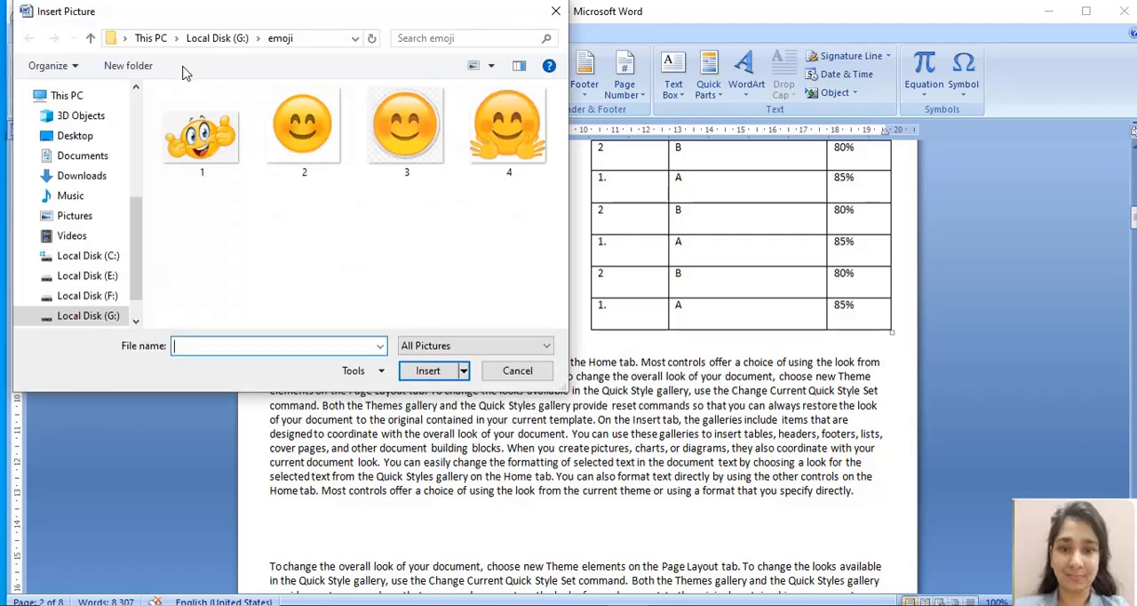
pyautogui.click(197, 142)
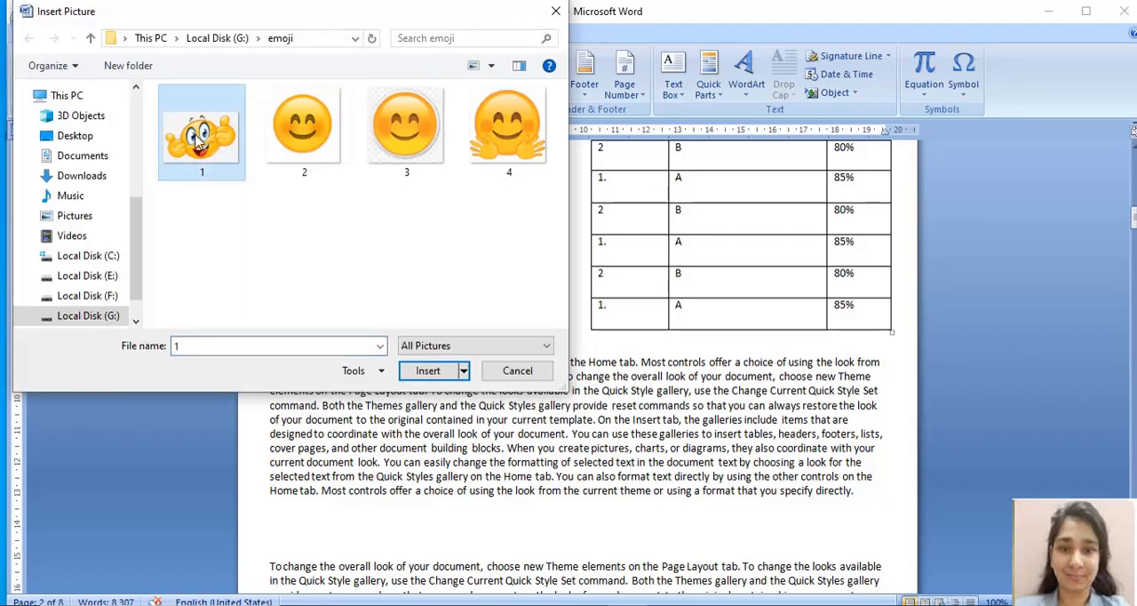
pyautogui.click(407, 375)
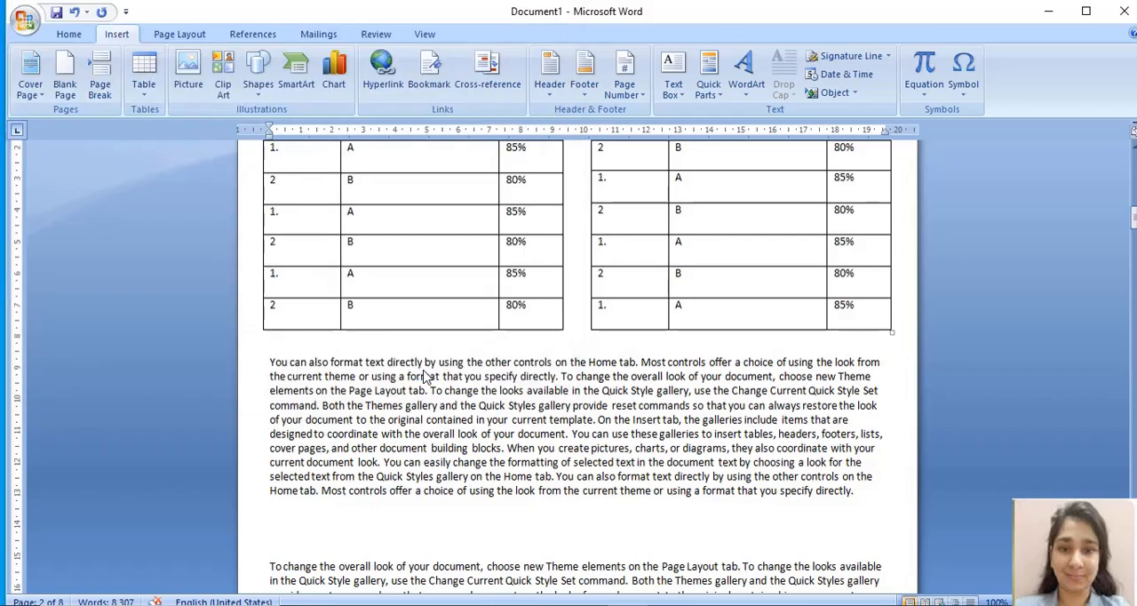
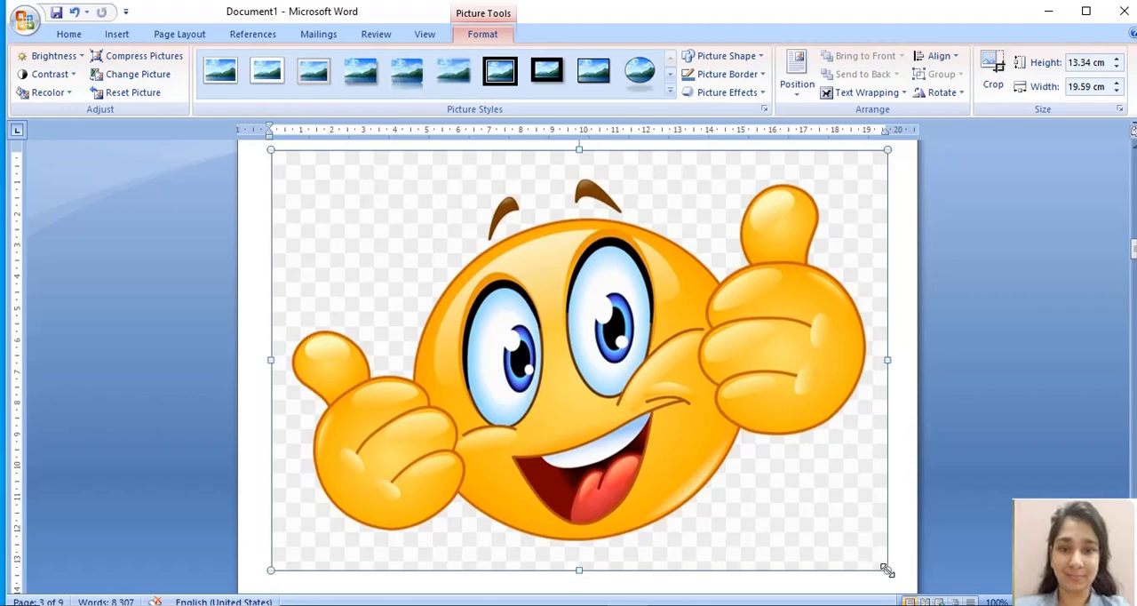
# Step: Shrink the inserted emoji picture proportionally to about 9.9 cm high and 14.54 cm wide
pyautogui.moveTo(887, 570); pyautogui.dragTo(727, 459)
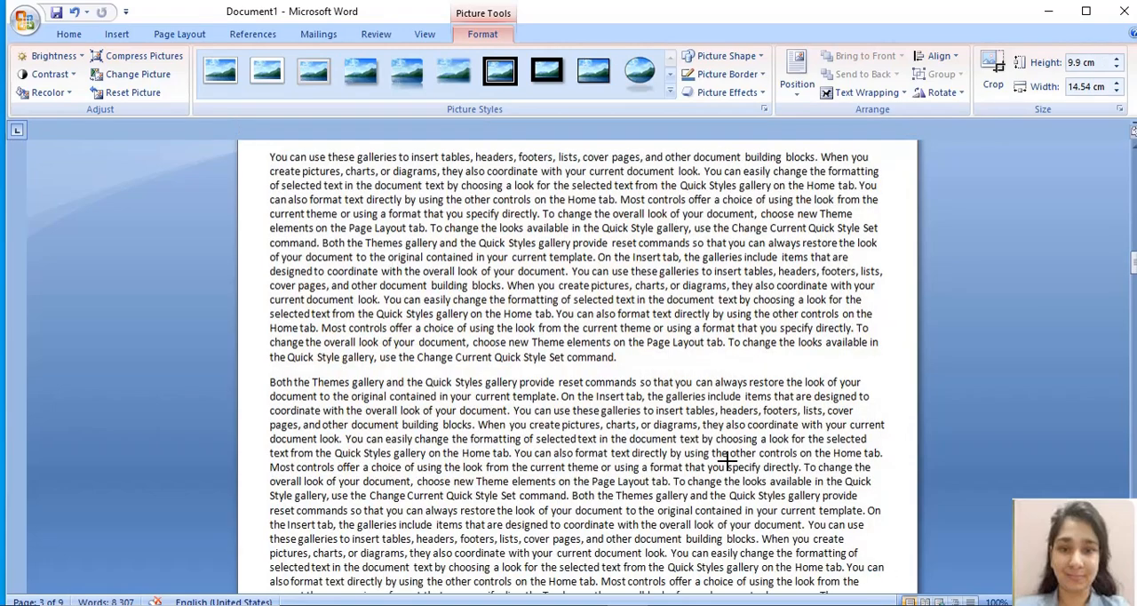
pyautogui.press('Up')
pyautogui.press('Up')
pyautogui.press('Up')
pyautogui.press('Up')
pyautogui.press('Up')
pyautogui.press('Up')
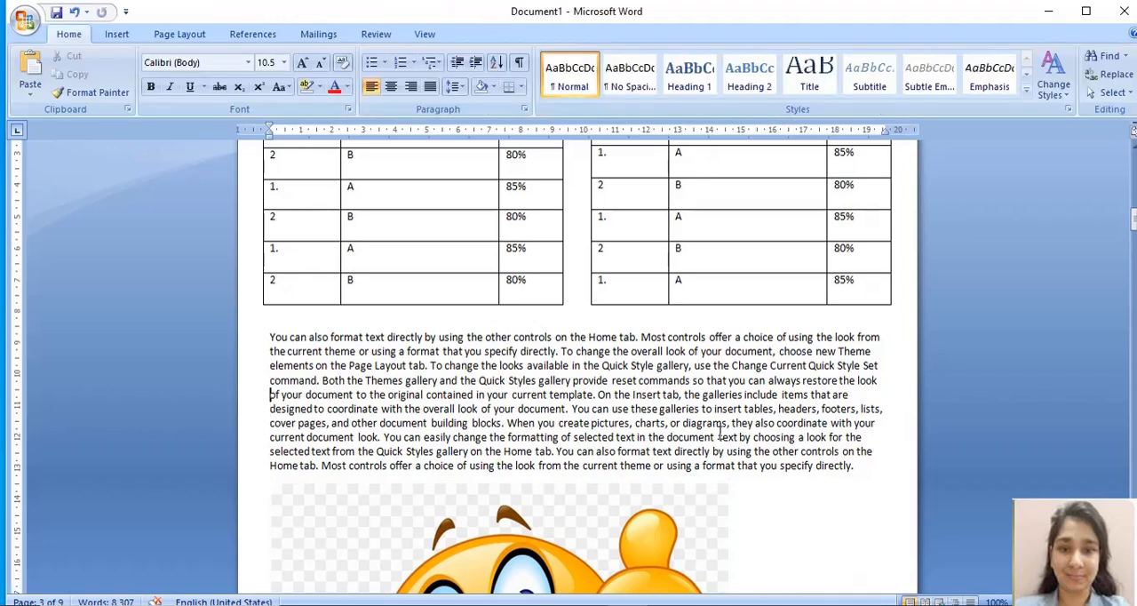
pyautogui.click(706, 551)
pyautogui.press('Down')
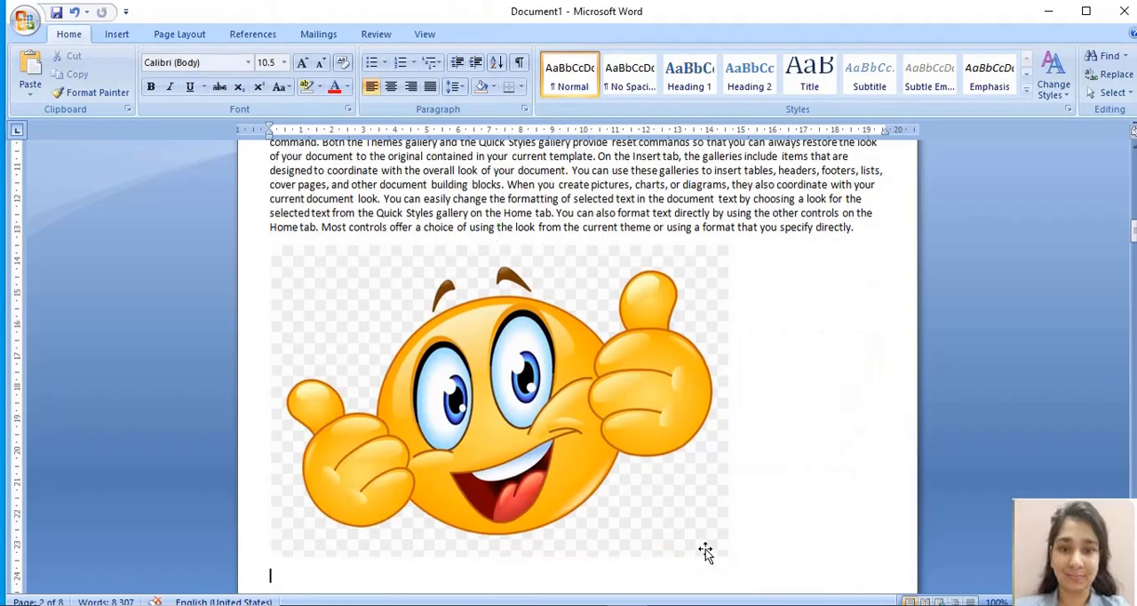
# Step: Reduce the emoji picture's width to 11.9 cm, keeping its proportions
pyautogui.click(578, 423)
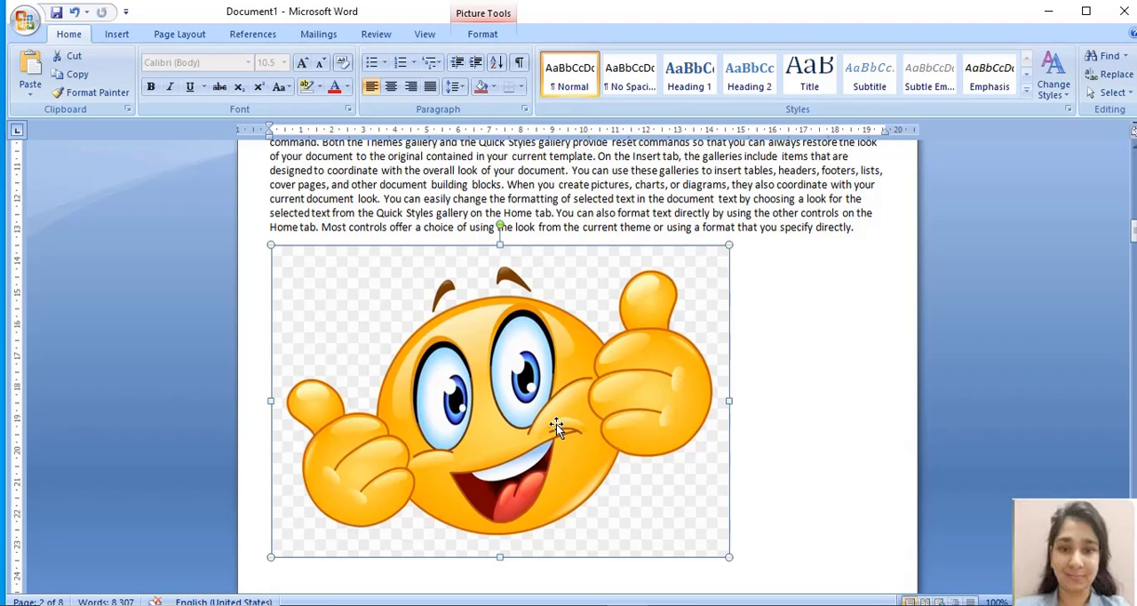
pyautogui.click(484, 35)
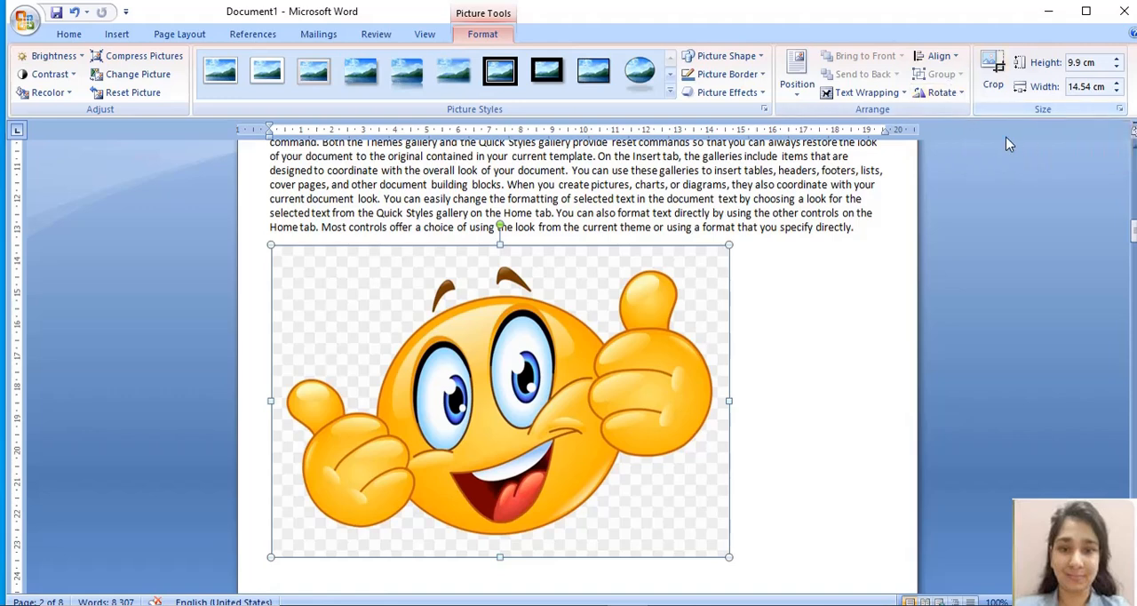
pyautogui.click(1118, 92)
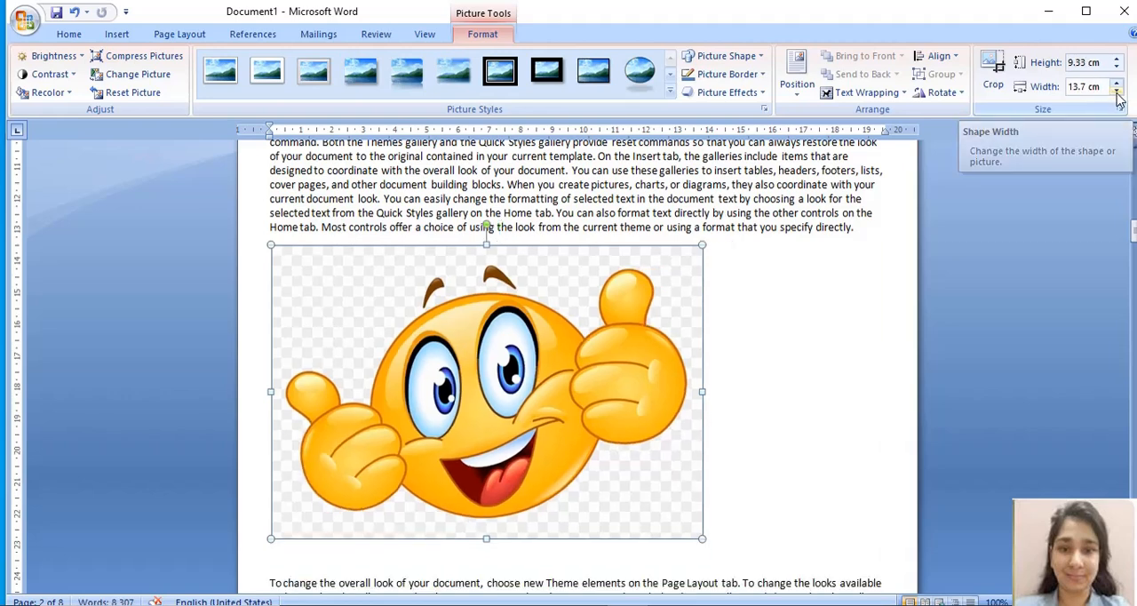
pyautogui.click(1117, 91)
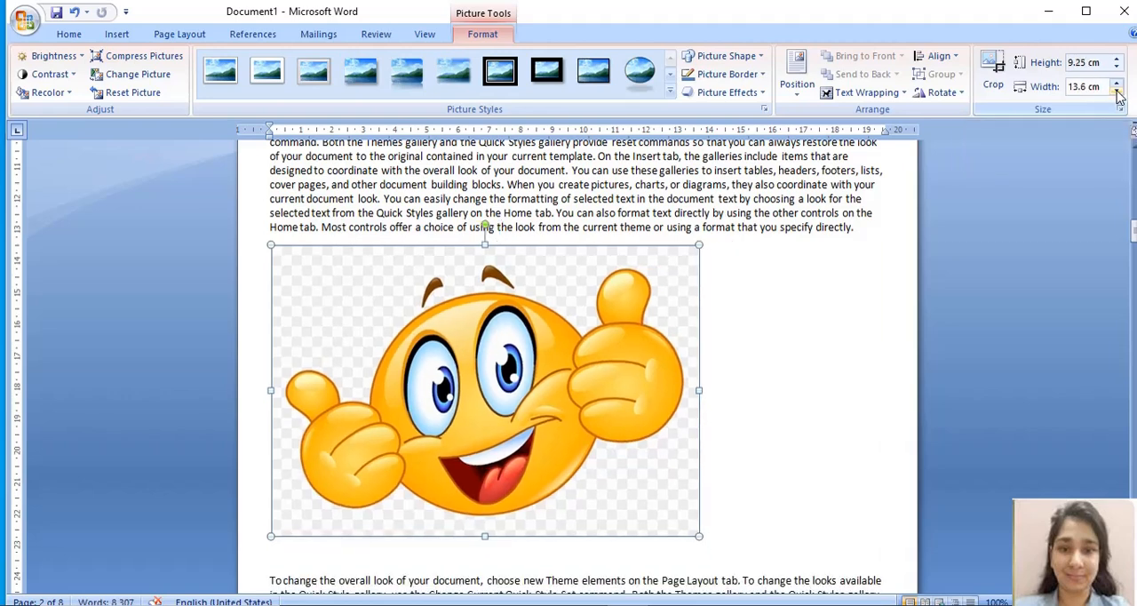
pyautogui.click(1118, 92)
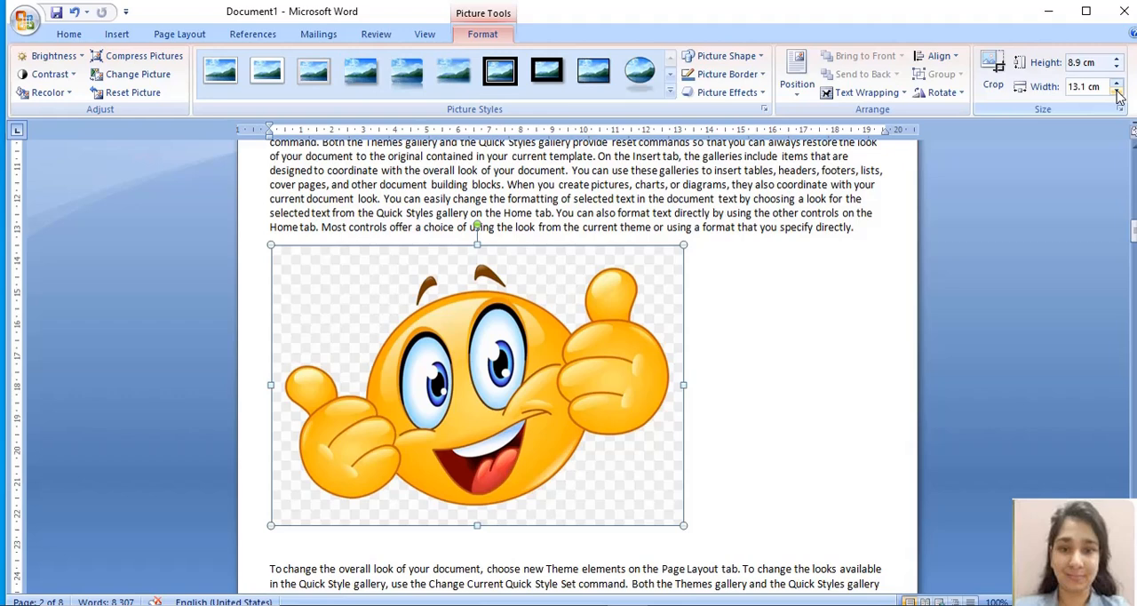
pyautogui.click(1117, 92)
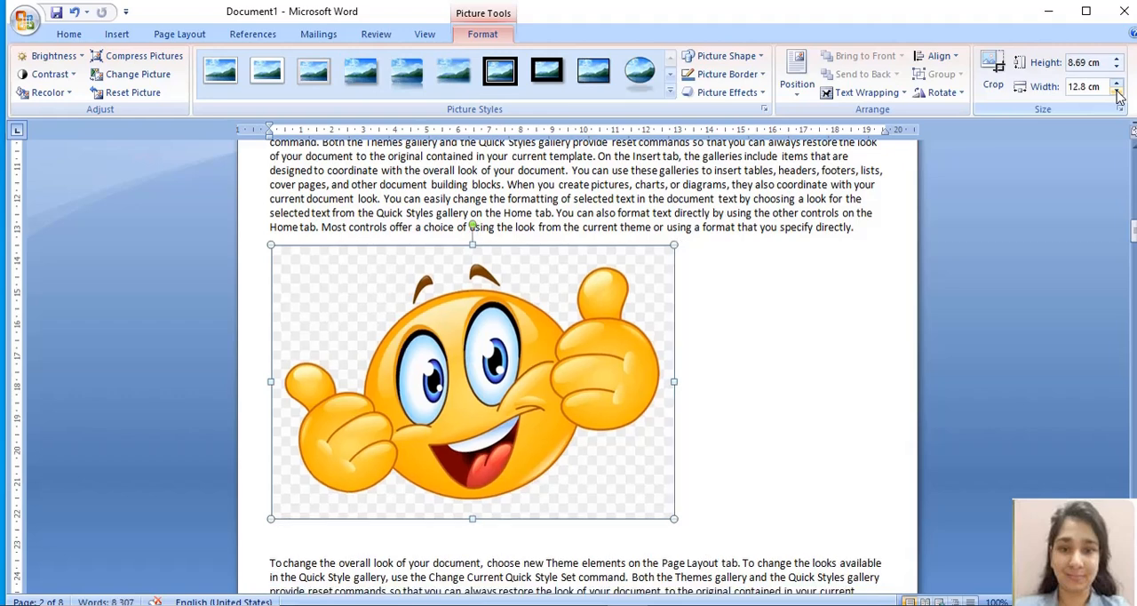
pyautogui.click(1118, 91)
pyautogui.click(1118, 91)
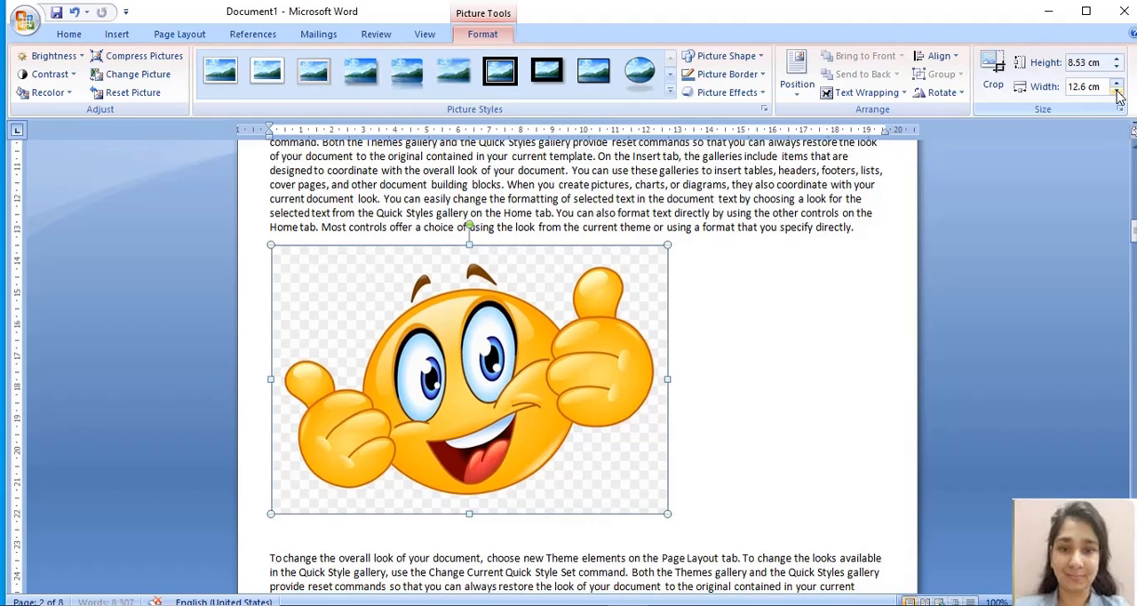
pyautogui.click(1118, 92)
pyautogui.click(1118, 92)
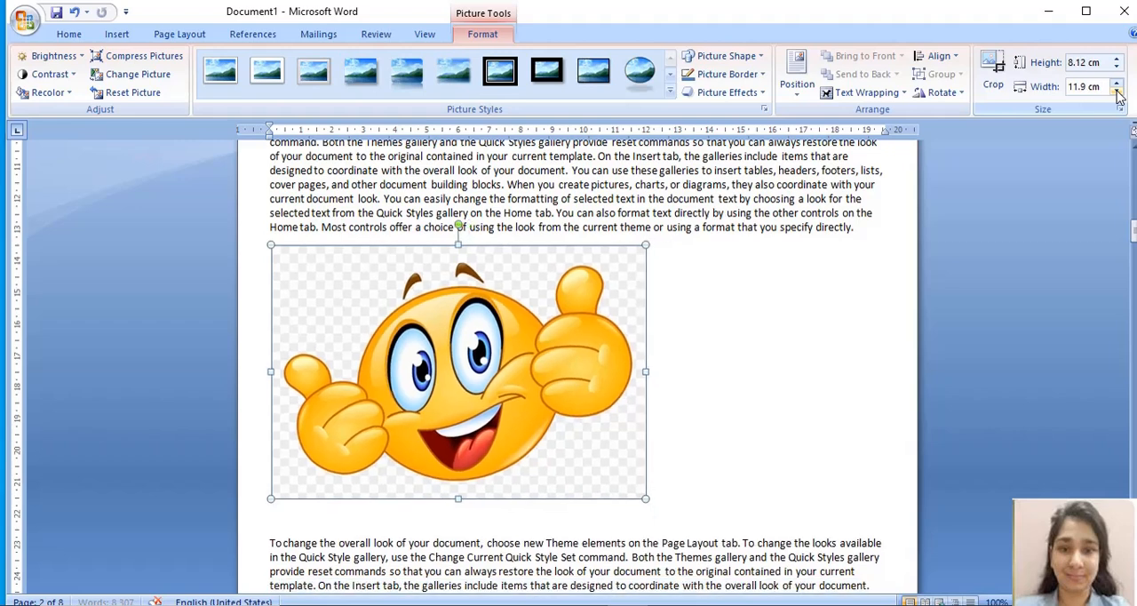
# Step: Shrink the emoji picture further by its corner to about 3.81 cm high and 5.64 cm wide
pyautogui.moveTo(645, 500); pyautogui.dragTo(632, 489)
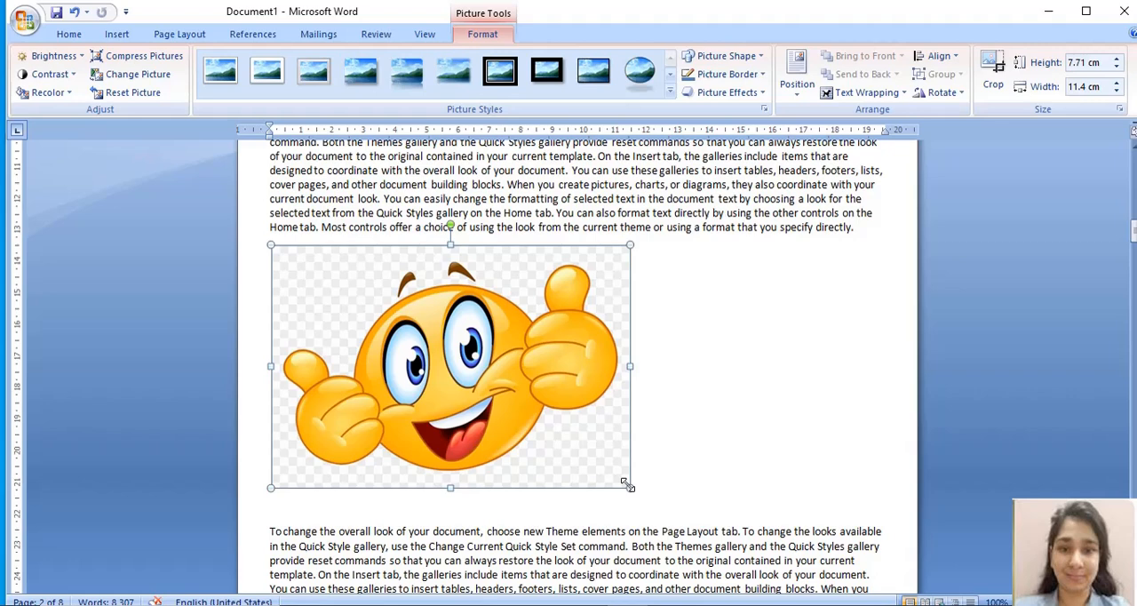
pyautogui.moveTo(629, 485); pyautogui.dragTo(449, 363)
pyautogui.click(555, 334)
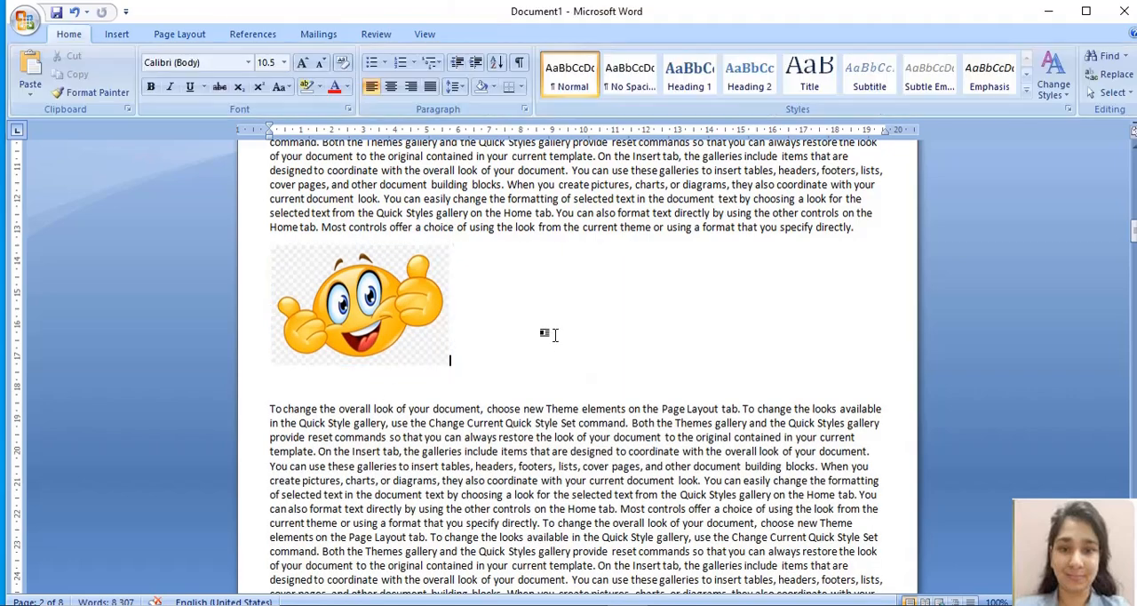
pyautogui.click(343, 293)
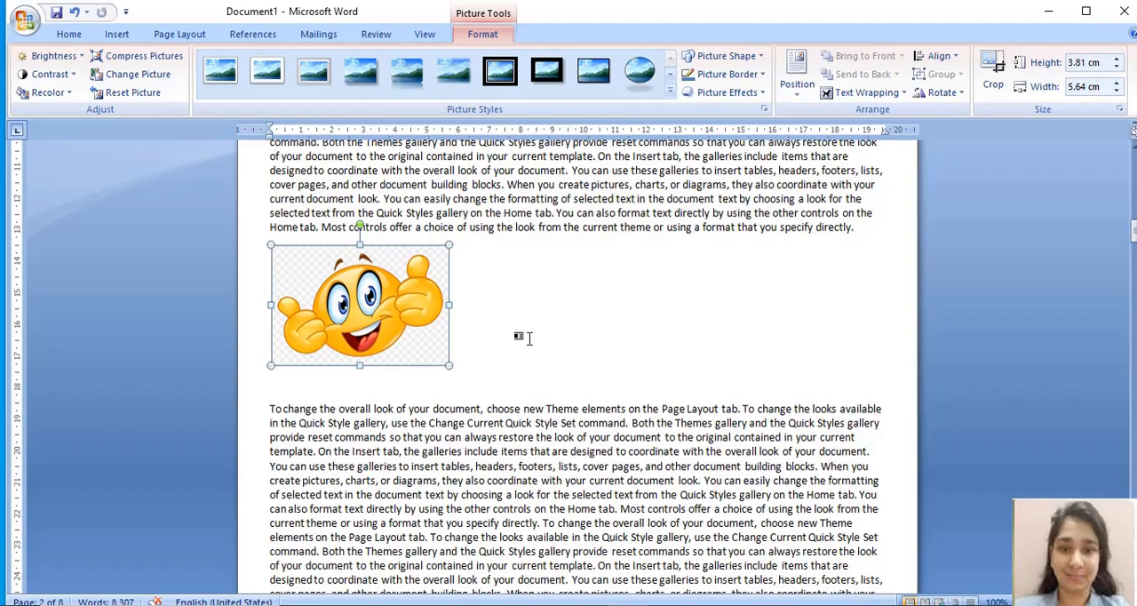
pyautogui.click(528, 338)
# Step: Copy the final three lines of text on page 8 and paste them beneath the paragraph after extra blank lines
pyautogui.scroll(-20, 530, 338)
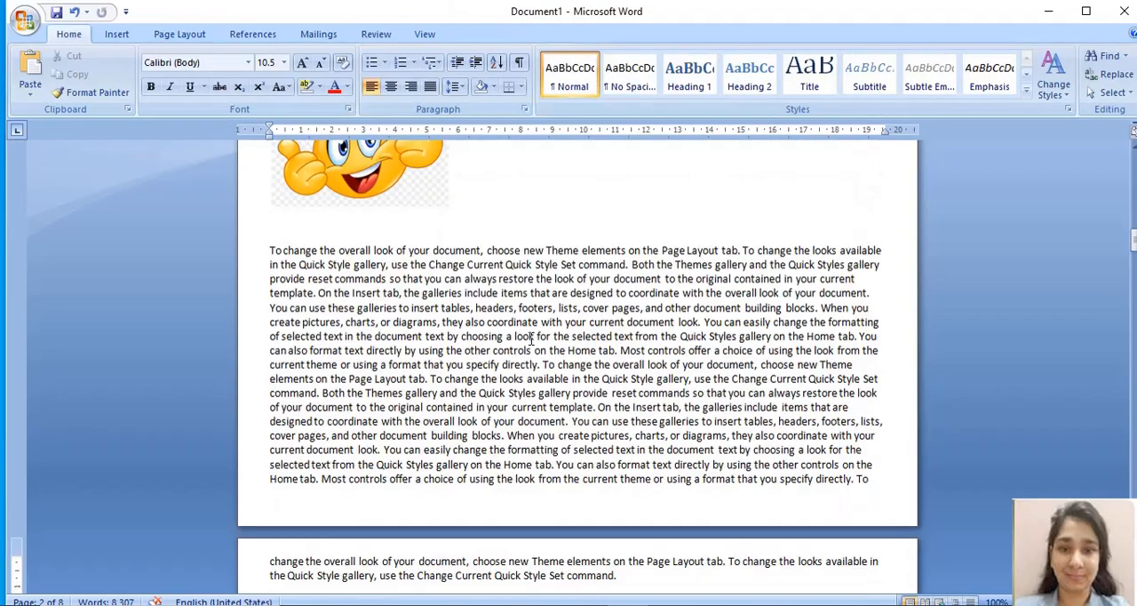
pyautogui.scroll(-20, 532, 337)
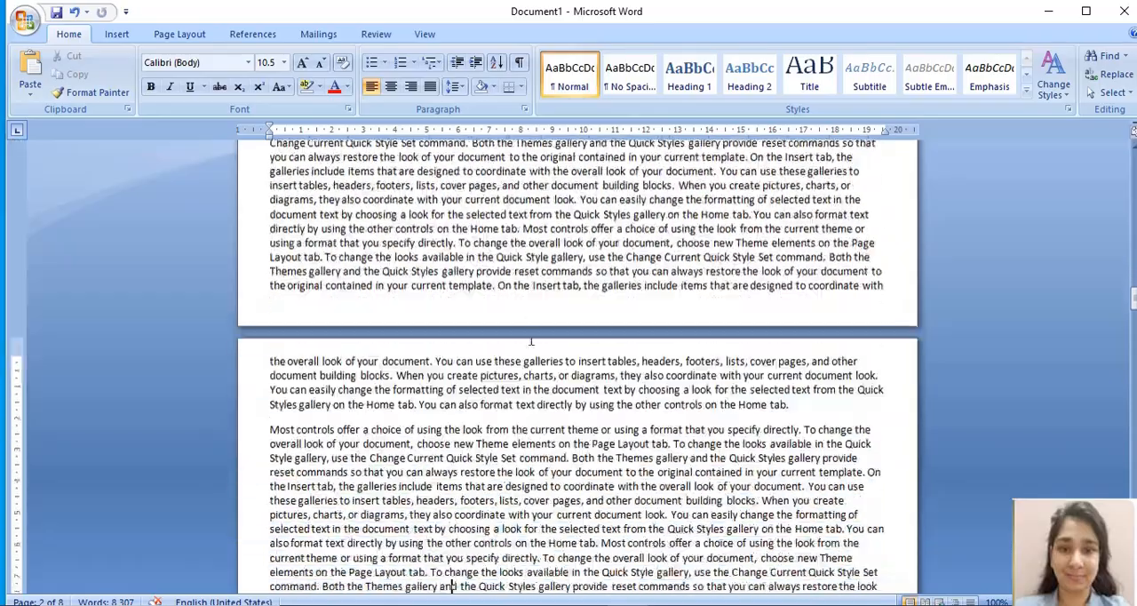
pyautogui.scroll(-20, 531, 338)
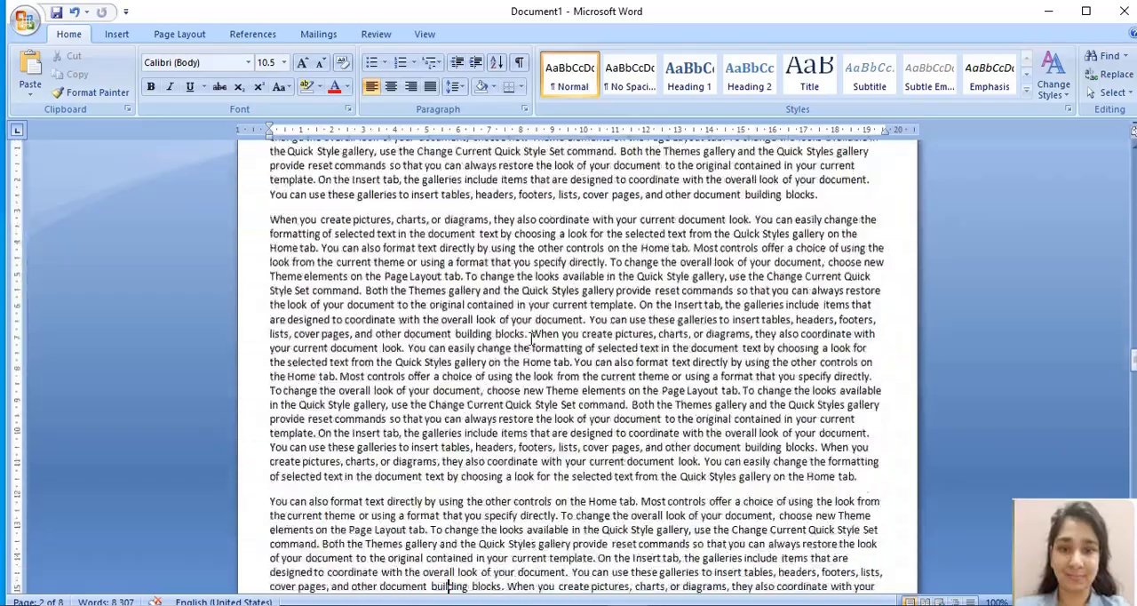
pyautogui.scroll(-15, 531, 338)
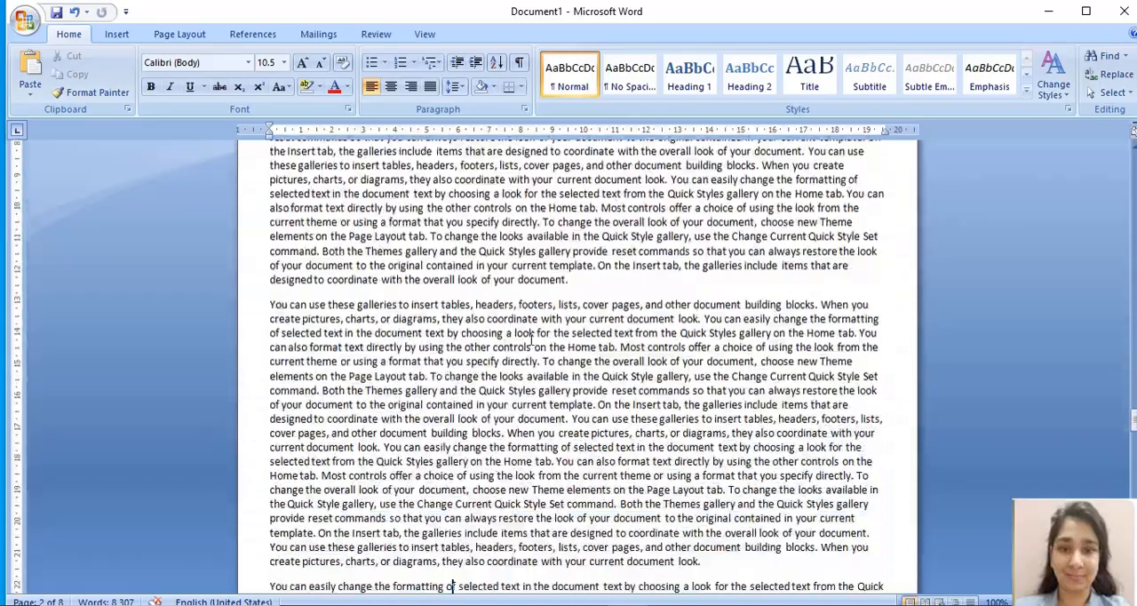
pyautogui.click(534, 342)
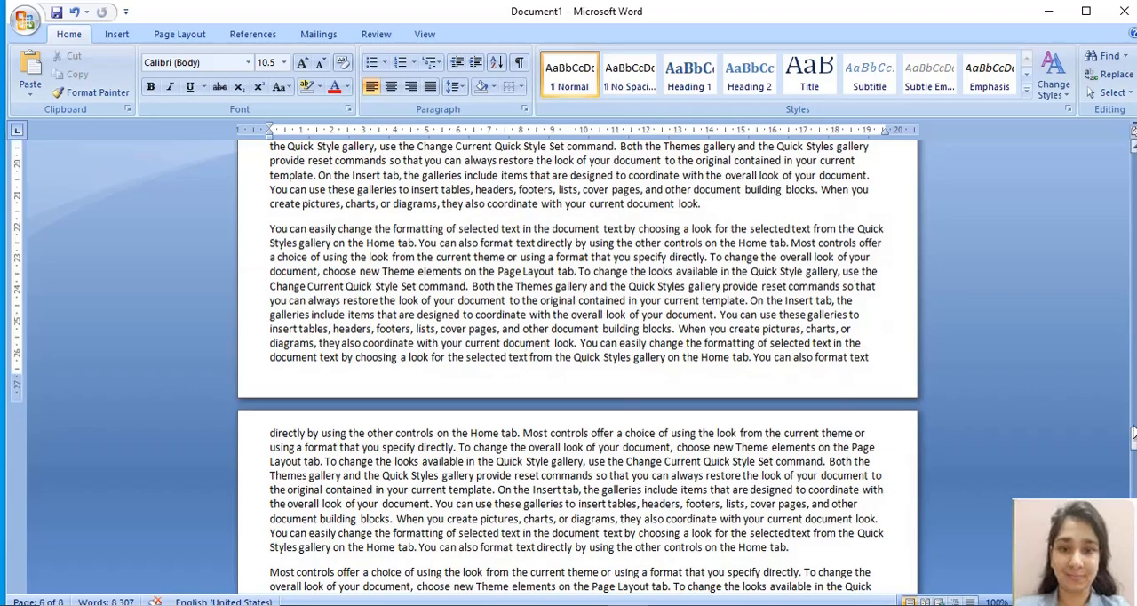
pyautogui.moveTo(1135, 439); pyautogui.dragTo(1135, 520)
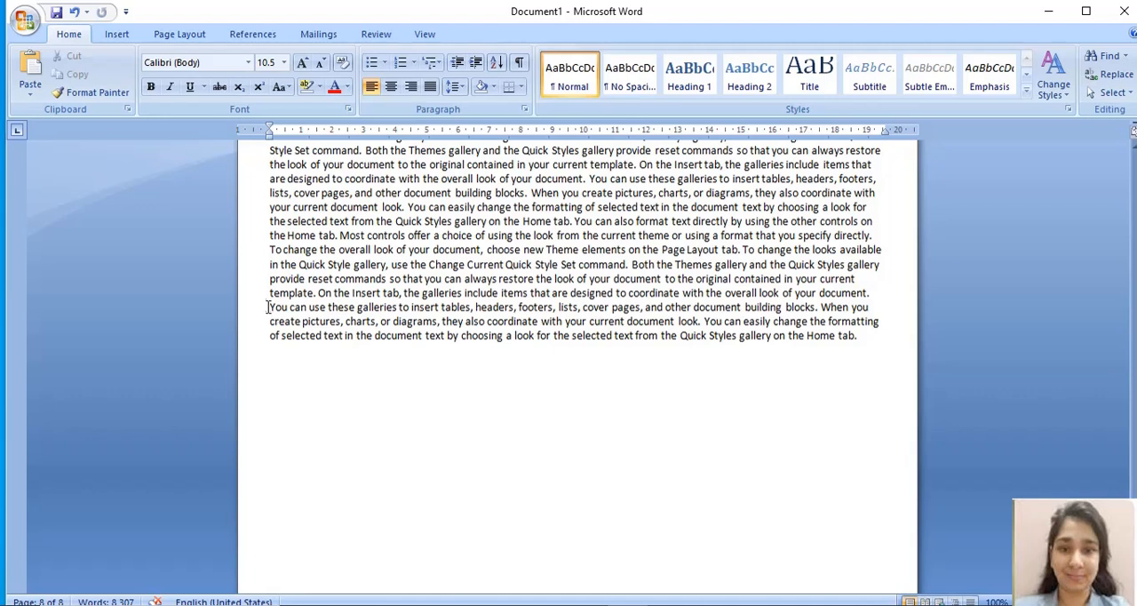
pyautogui.moveTo(268, 307); pyautogui.dragTo(459, 400)
pyautogui.hotkey('ctrl', 'c')
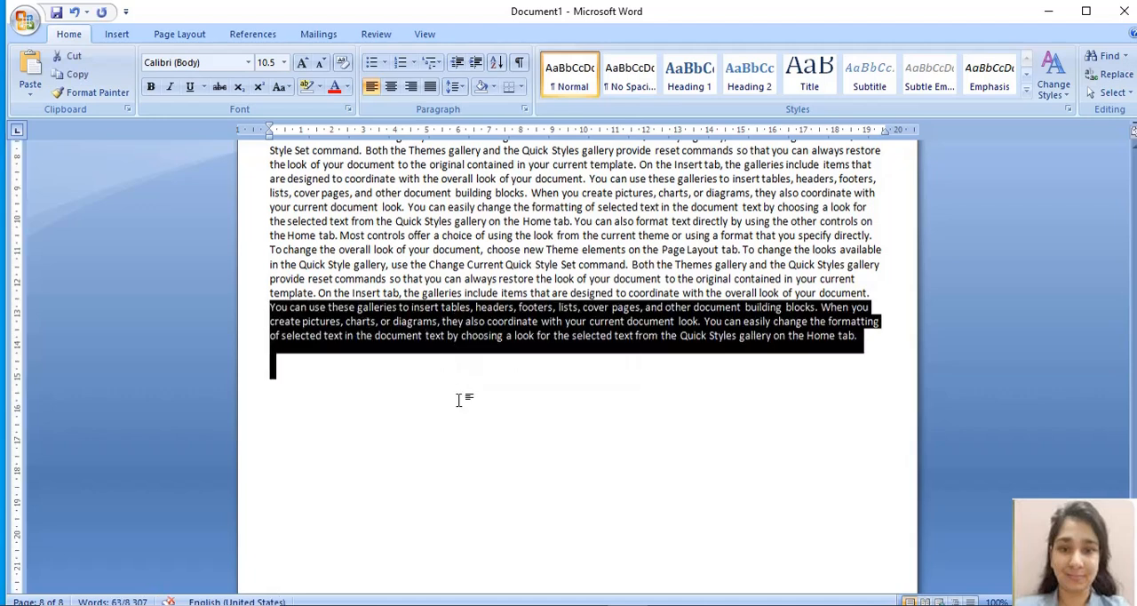
pyautogui.click(329, 397)
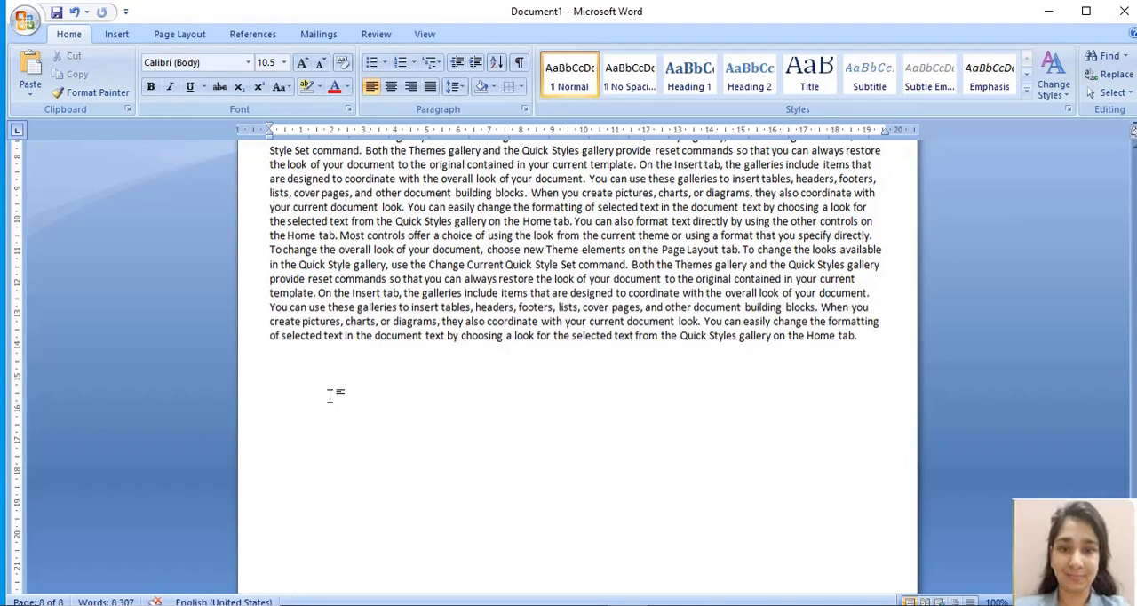
pyautogui.press('Return')
pyautogui.press('Return')
pyautogui.hotkey('ctrl', 'v')
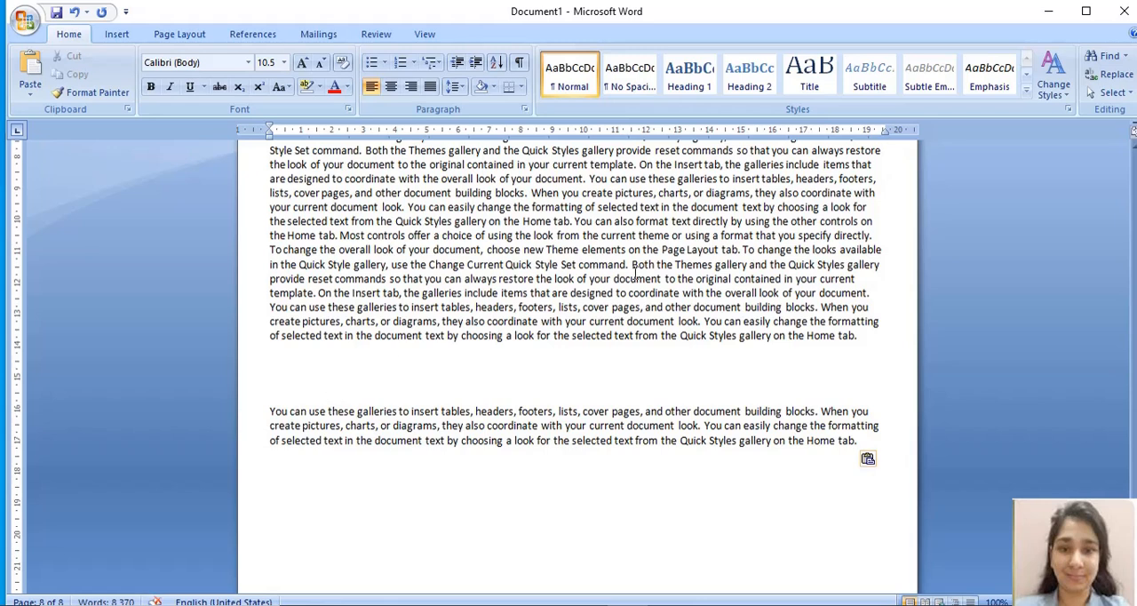
pyautogui.moveTo(270, 308); pyautogui.dragTo(613, 335)
pyautogui.click(311, 475)
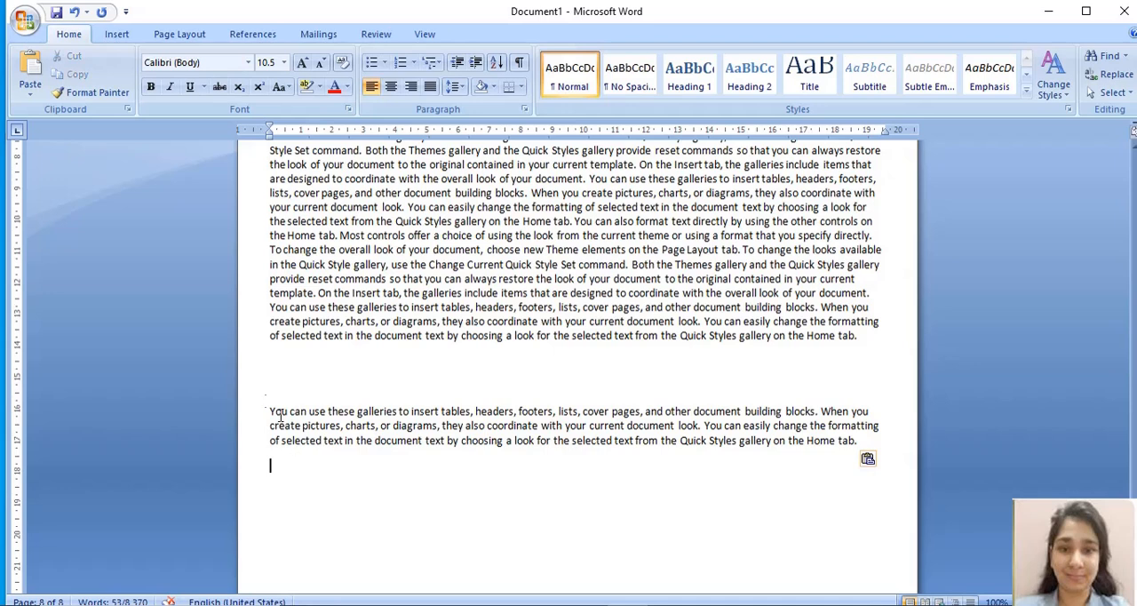
pyautogui.moveTo(271, 411); pyautogui.dragTo(581, 485)
pyautogui.click(579, 485)
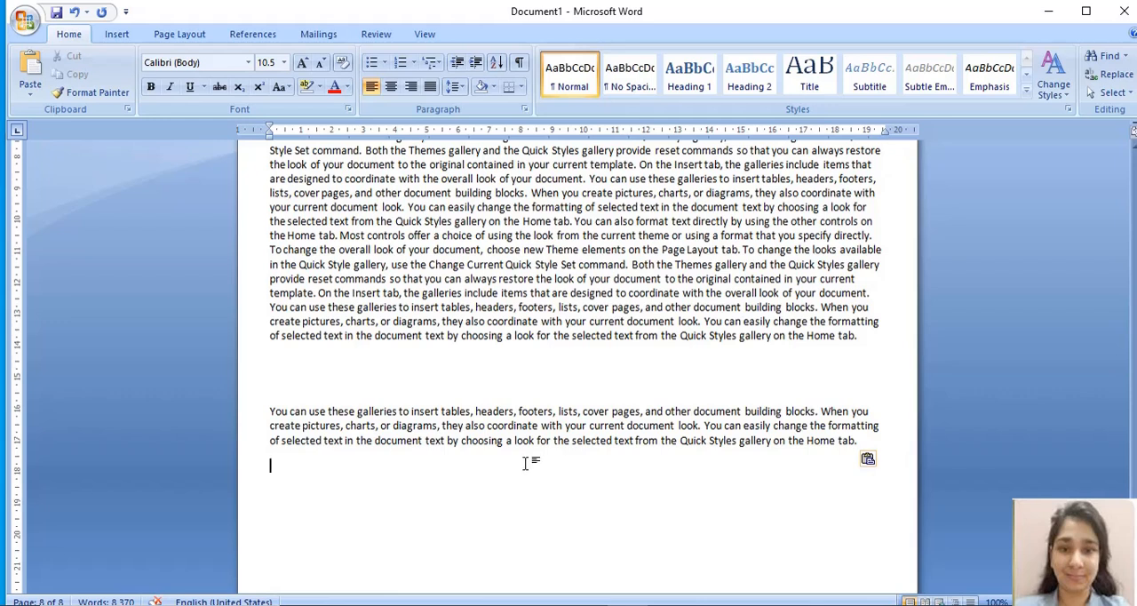
# Step: Split the pasted paragraph into seven short lines, breaking after "headers,", "blocks.", "diagrams,", "look.", "selected text in" and "a look for"
pyautogui.click(517, 411)
pyautogui.press('Return')
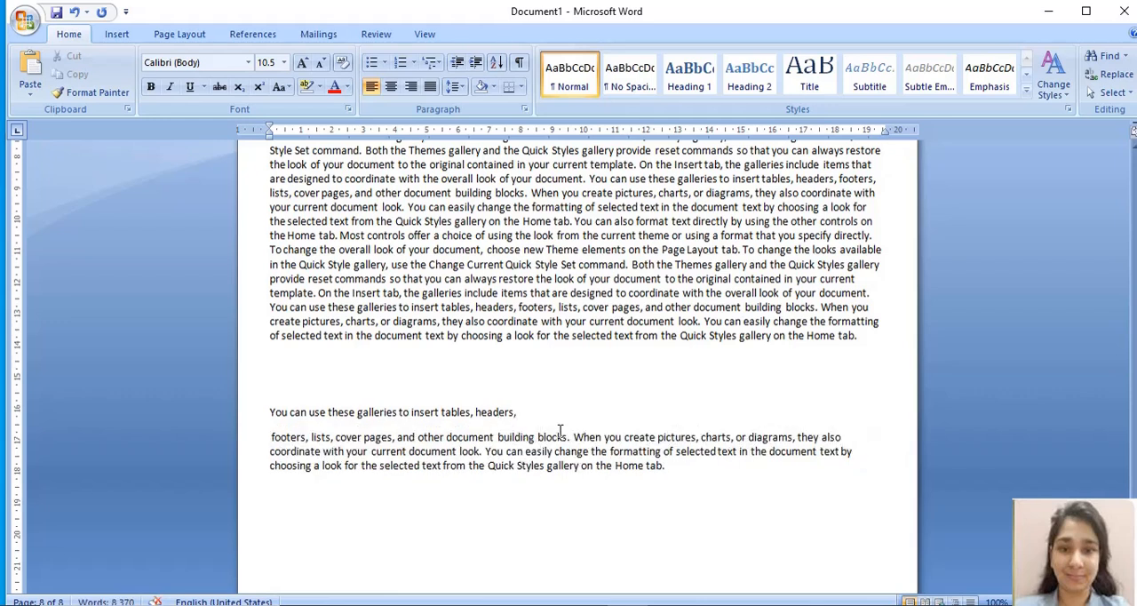
pyautogui.click(575, 436)
pyautogui.press('Return')
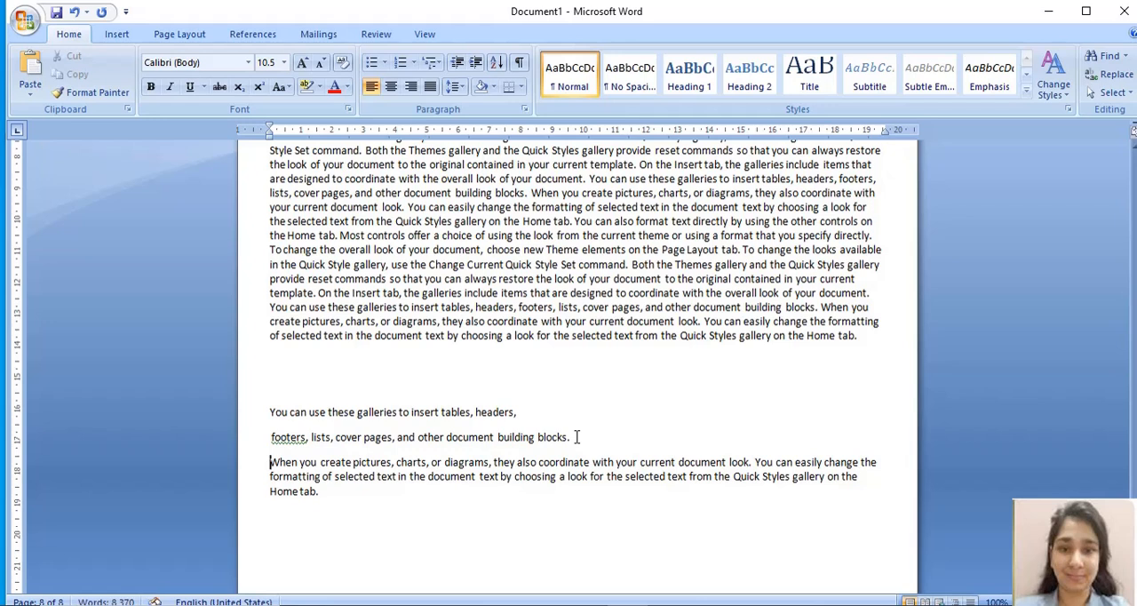
pyautogui.click(494, 462)
pyautogui.press('Return')
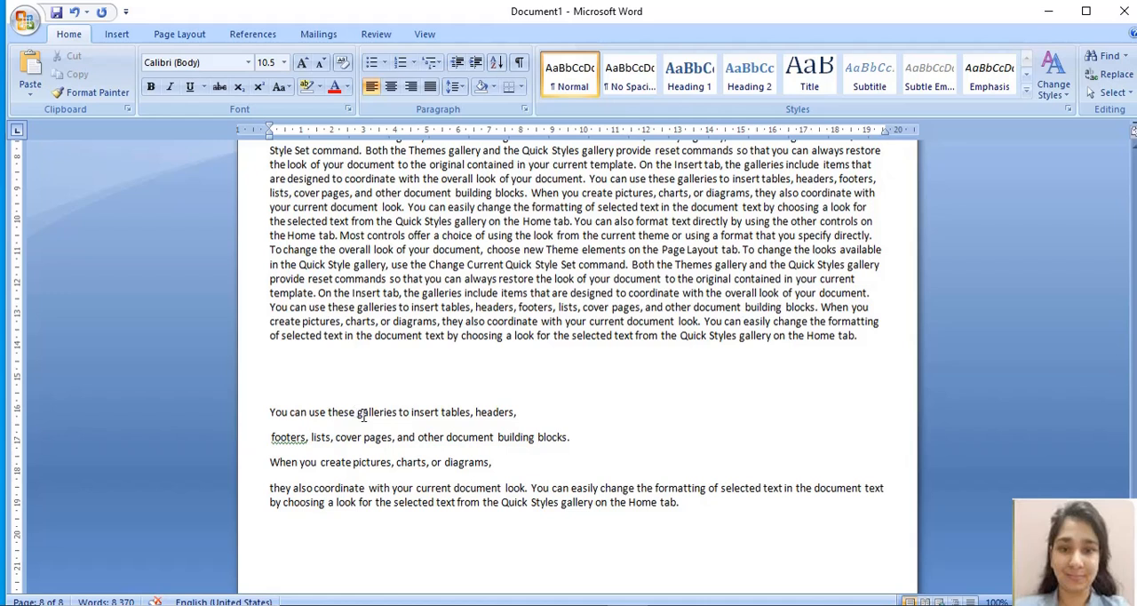
pyautogui.click(529, 488)
pyautogui.press('Return')
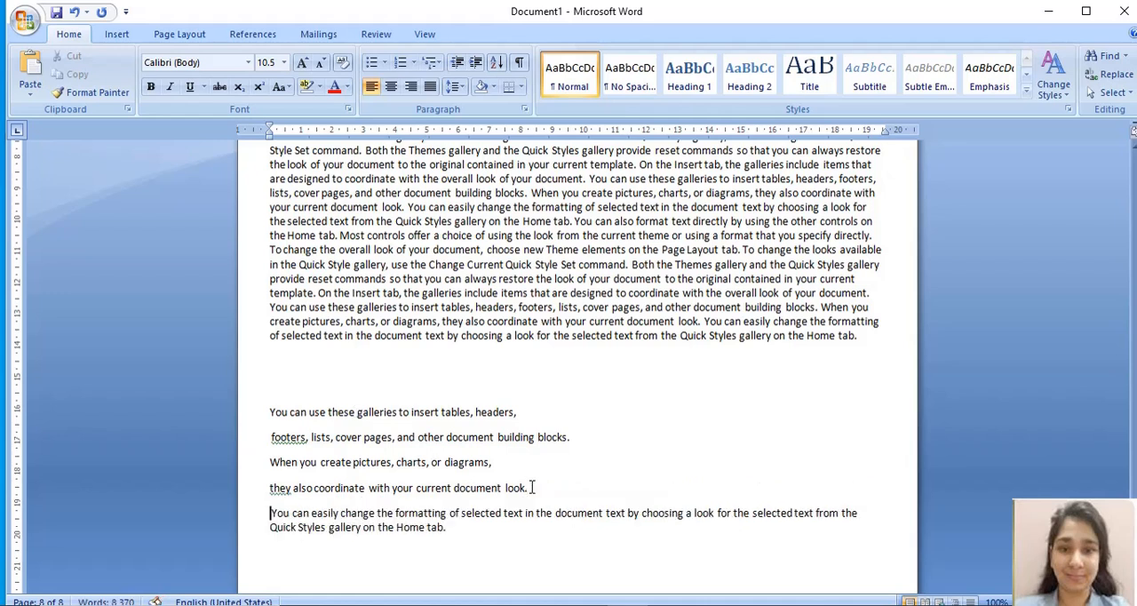
pyautogui.click(532, 512)
pyautogui.press('Return')
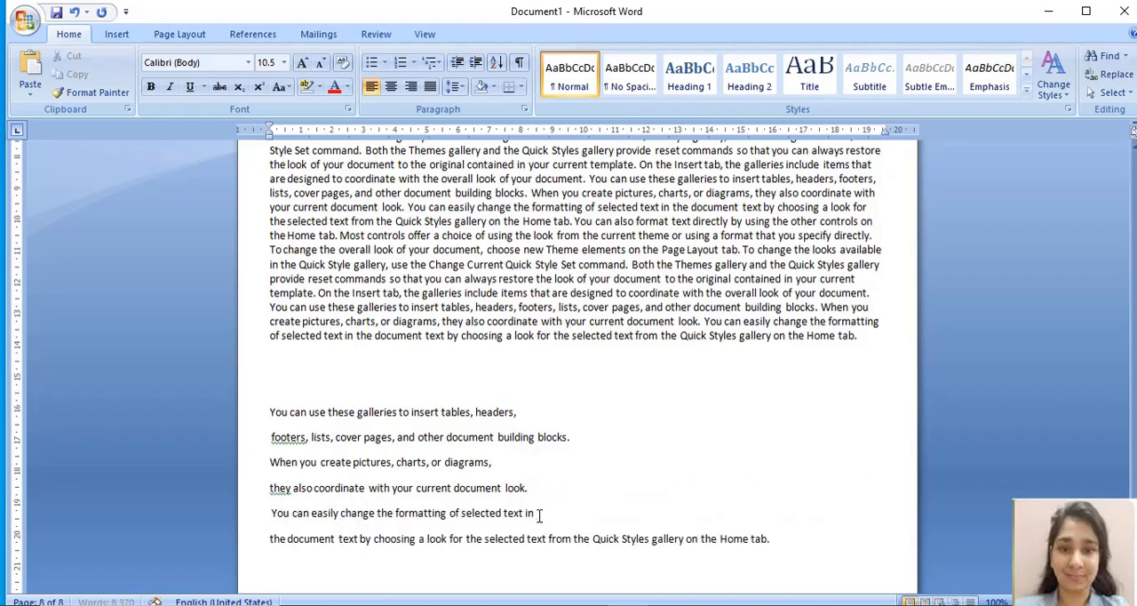
pyautogui.click(463, 539)
pyautogui.press('Return')
pyautogui.scroll(-1, 318, 418)
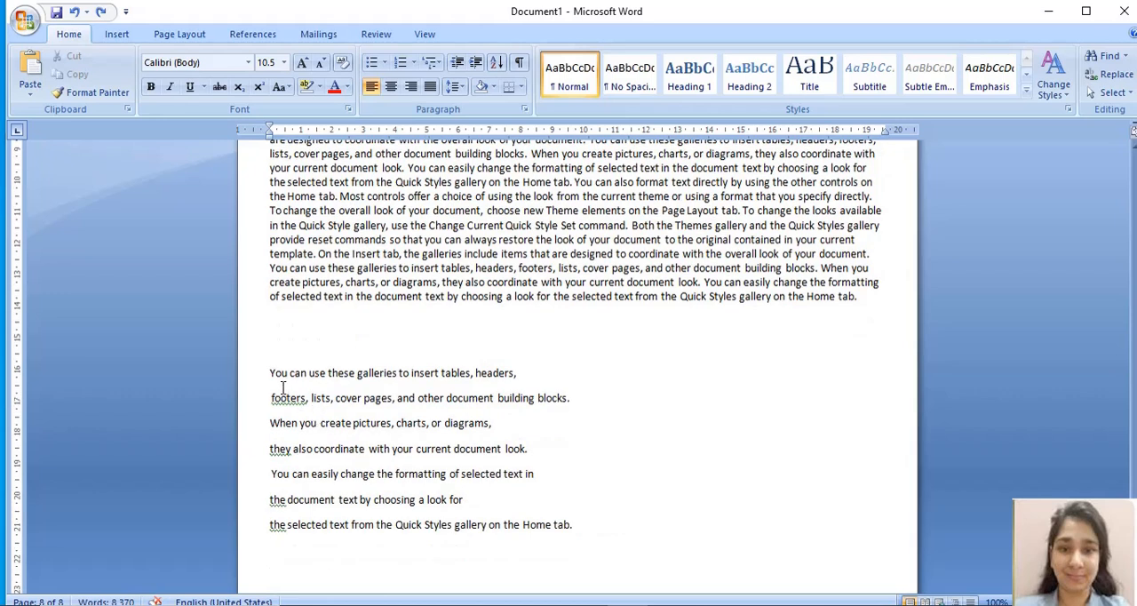
pyautogui.moveTo(271, 375); pyautogui.dragTo(579, 528)
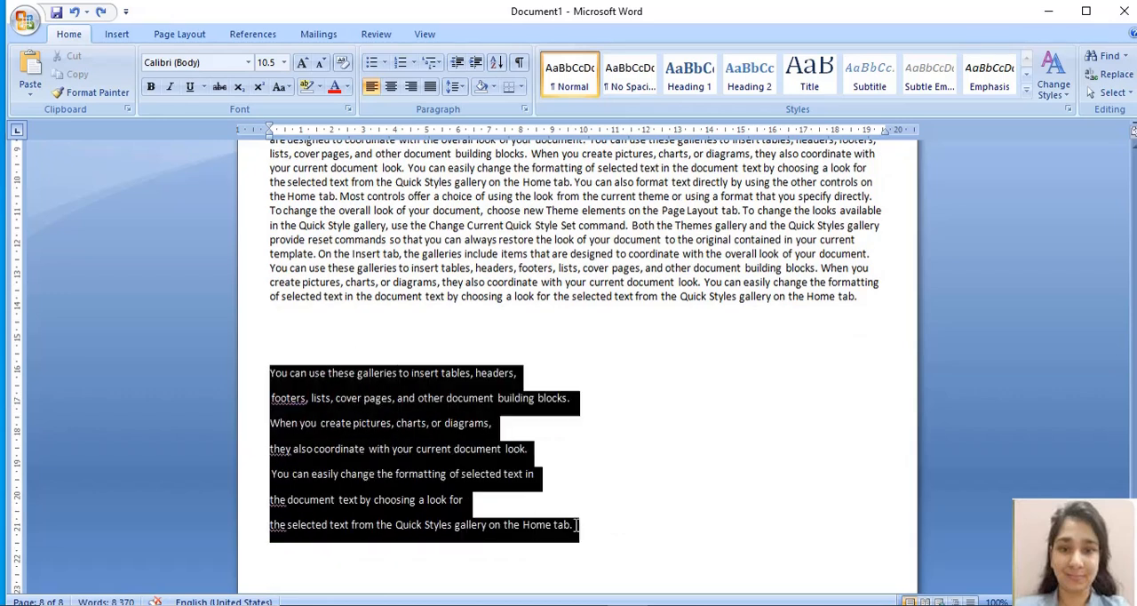
pyautogui.click(401, 464)
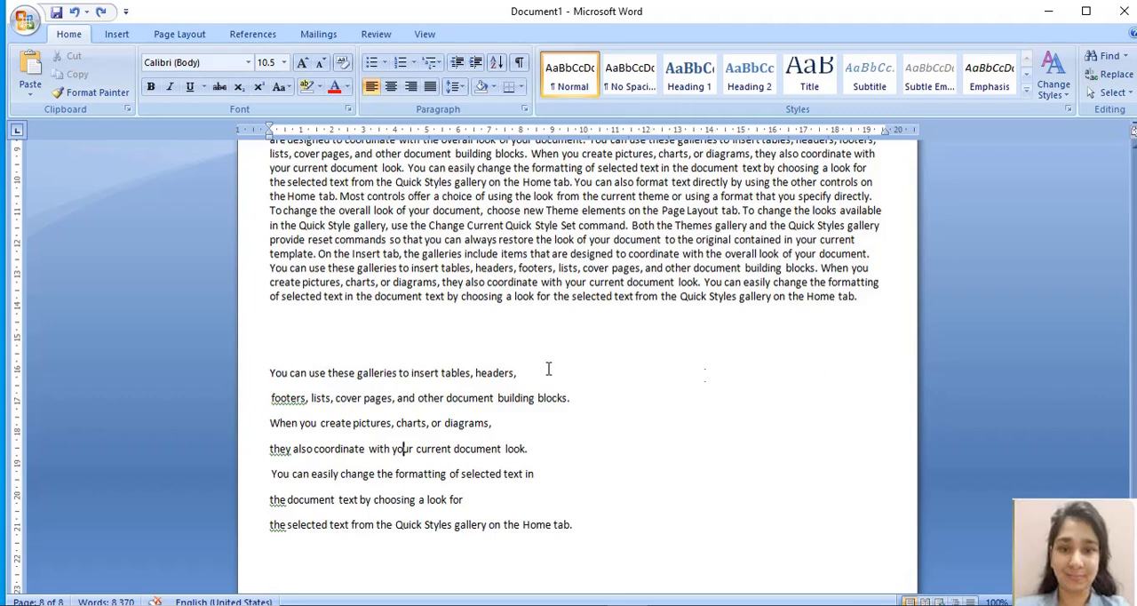
pyautogui.moveTo(270, 372); pyautogui.dragTo(569, 525)
pyautogui.click(638, 457)
pyautogui.moveTo(270, 373); pyautogui.dragTo(610, 531)
pyautogui.hotkey('ctrl', 'c')
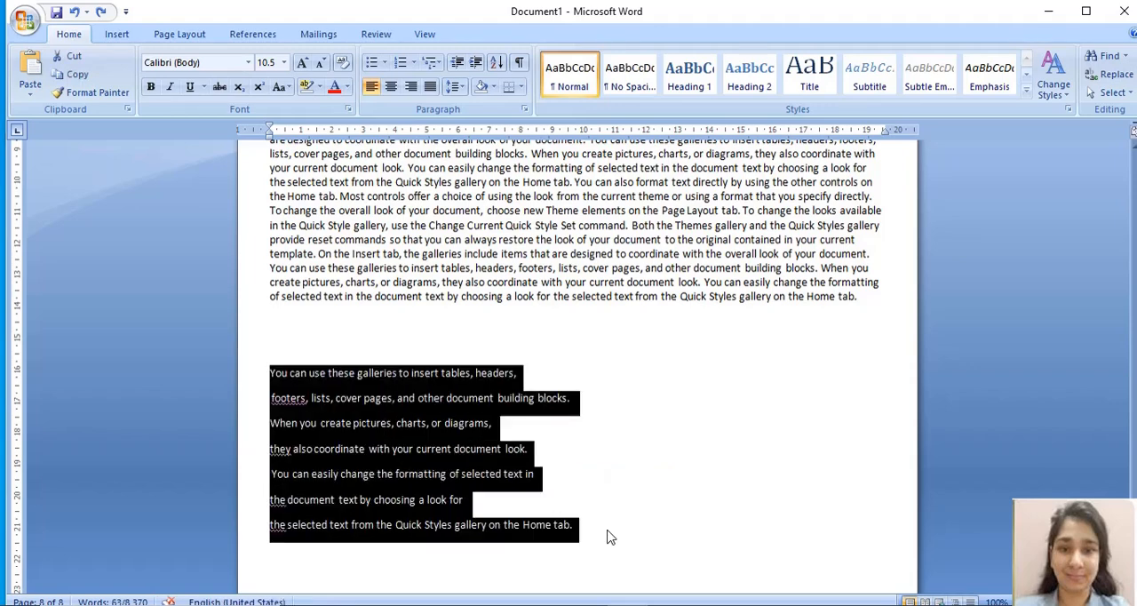
# Step: Add two blank lines beneath the seven short lines at the end of the document
pyautogui.click(608, 530)
pyautogui.press('Return')
pyautogui.press('Return')
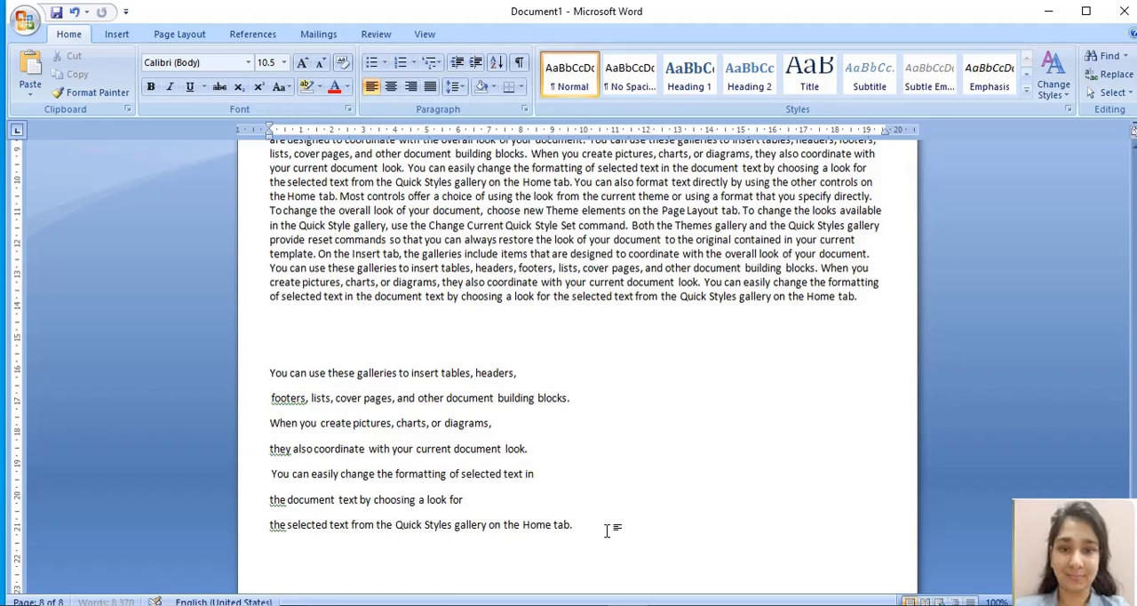
# Step: Paste a second copy of the seven short lines at the end of the document
pyautogui.hotkey('ctrl', 'v')
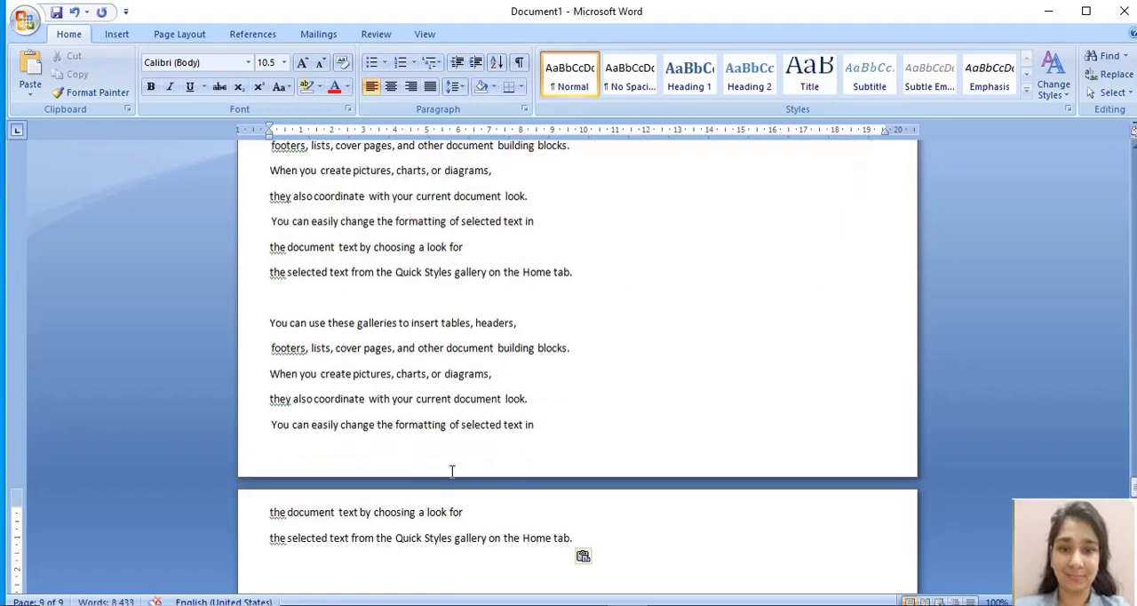
pyautogui.click(628, 401)
pyautogui.press('Up')
pyautogui.press('Up')
pyautogui.press('Up')
pyautogui.press('Up')
pyautogui.press('Up')
pyautogui.press('Up')
pyautogui.press('Up')
pyautogui.press('Up')
pyautogui.press('Up')
pyautogui.press('Up')
pyautogui.press('Up')
pyautogui.press('Up')
pyautogui.press('Up')
pyautogui.press('Up')
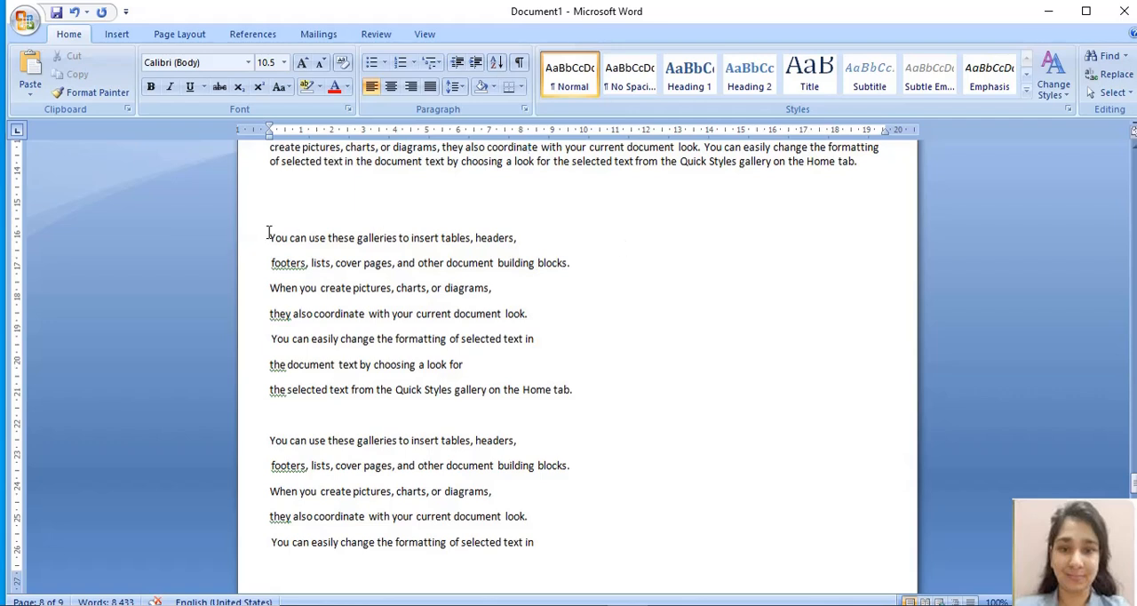
# Step: Arrange both sets of seven short lines at the end of the document in two columns
pyautogui.moveTo(268, 233); pyautogui.dragTo(473, 581)
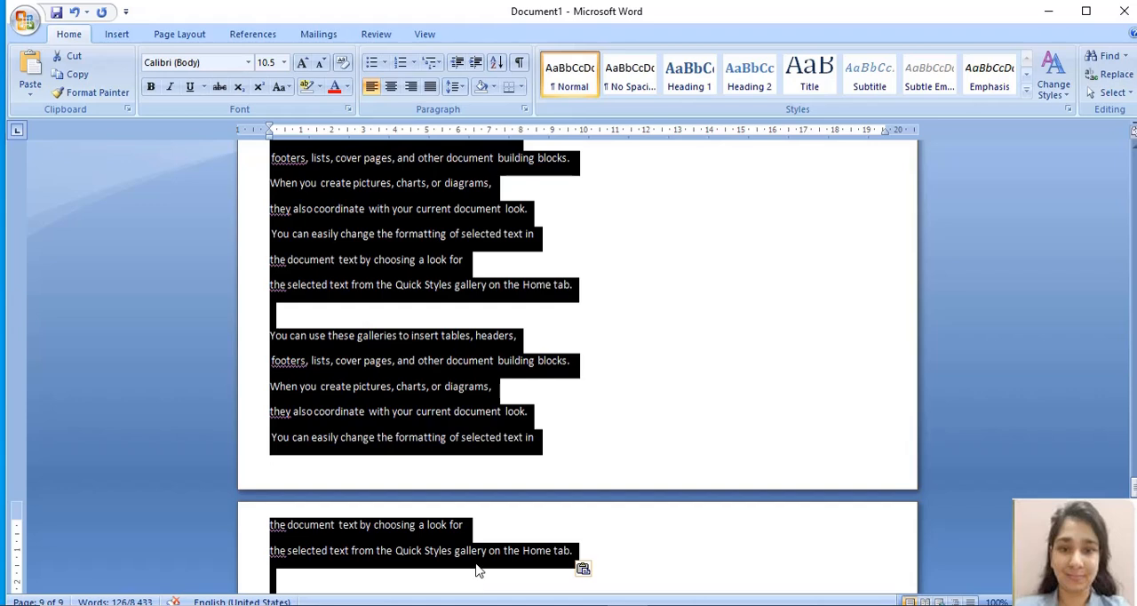
pyautogui.click(188, 37)
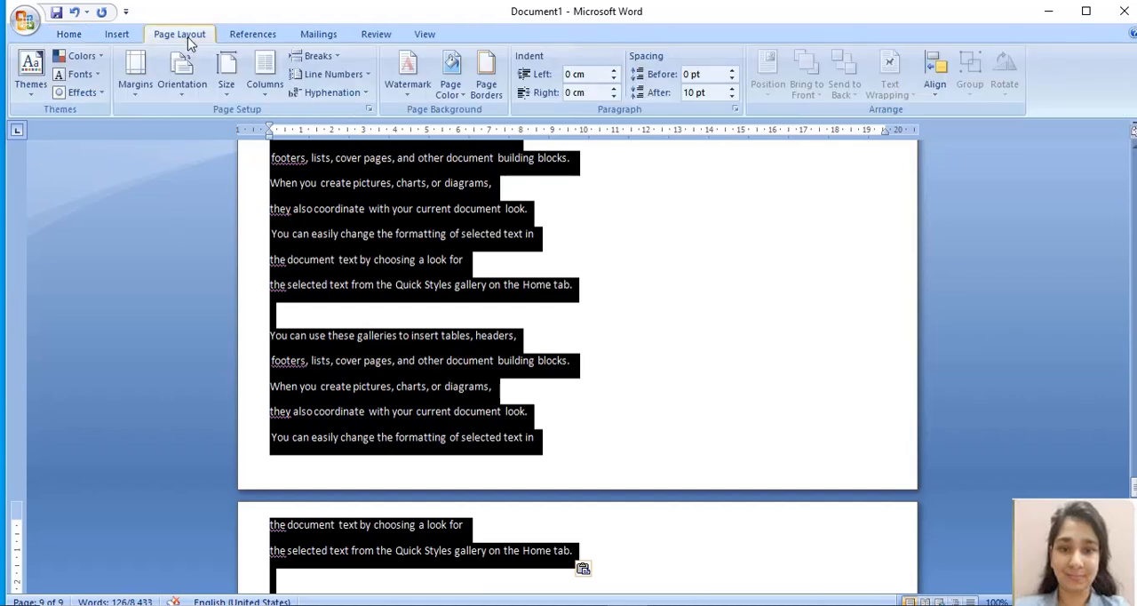
pyautogui.click(264, 77)
pyautogui.click(307, 172)
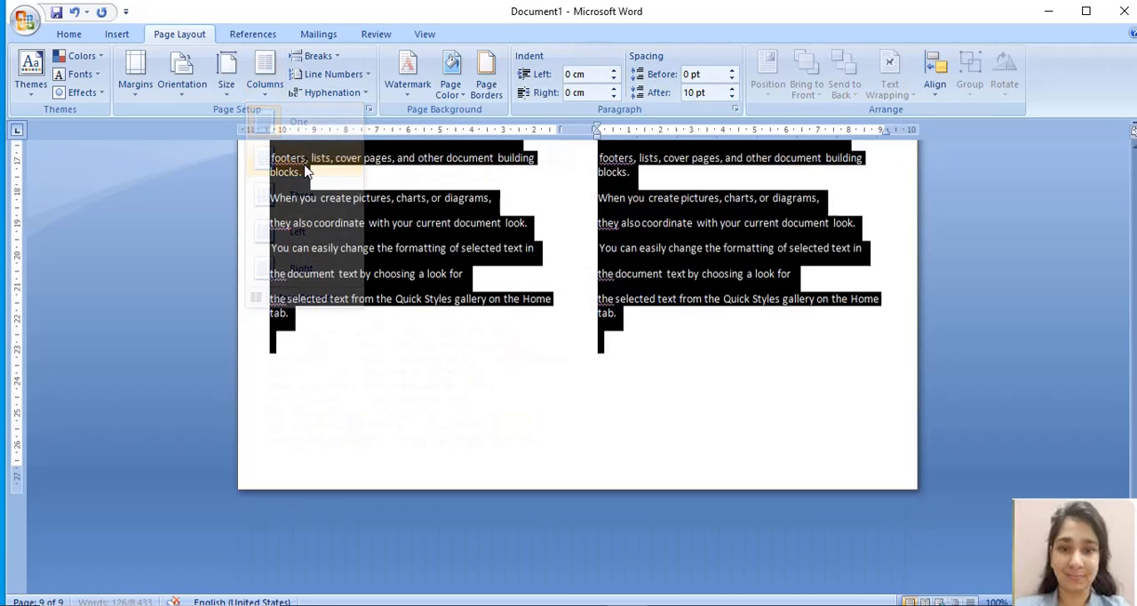
pyautogui.click(509, 317)
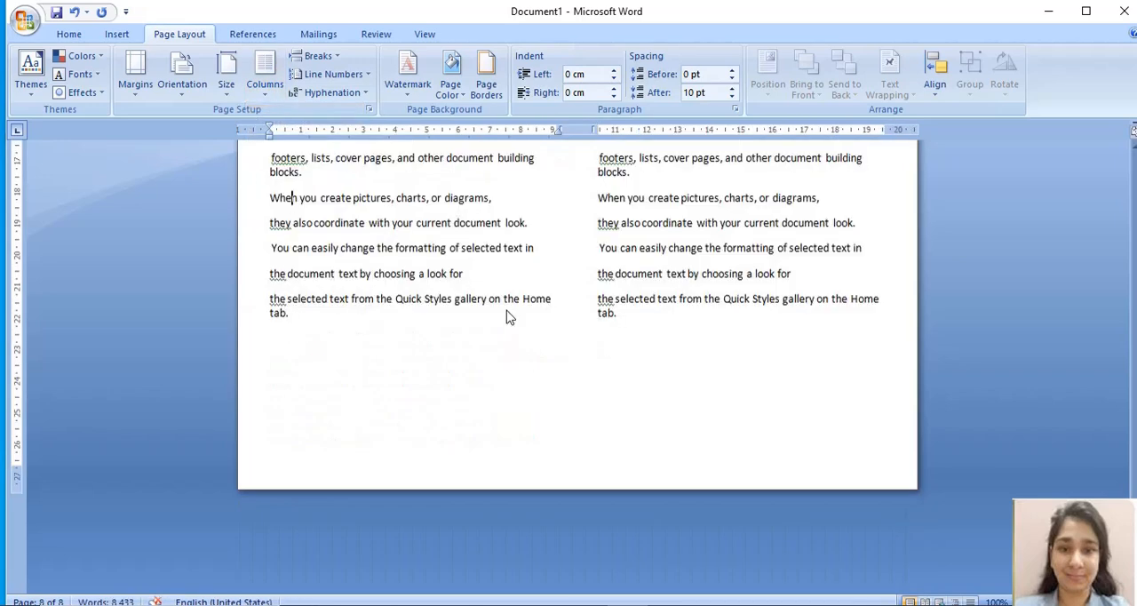
pyautogui.press('Up')
pyautogui.press('Up')
pyautogui.press('Up')
pyautogui.press('Up')
pyautogui.press('Up')
pyautogui.press('Up')
pyautogui.press('Up')
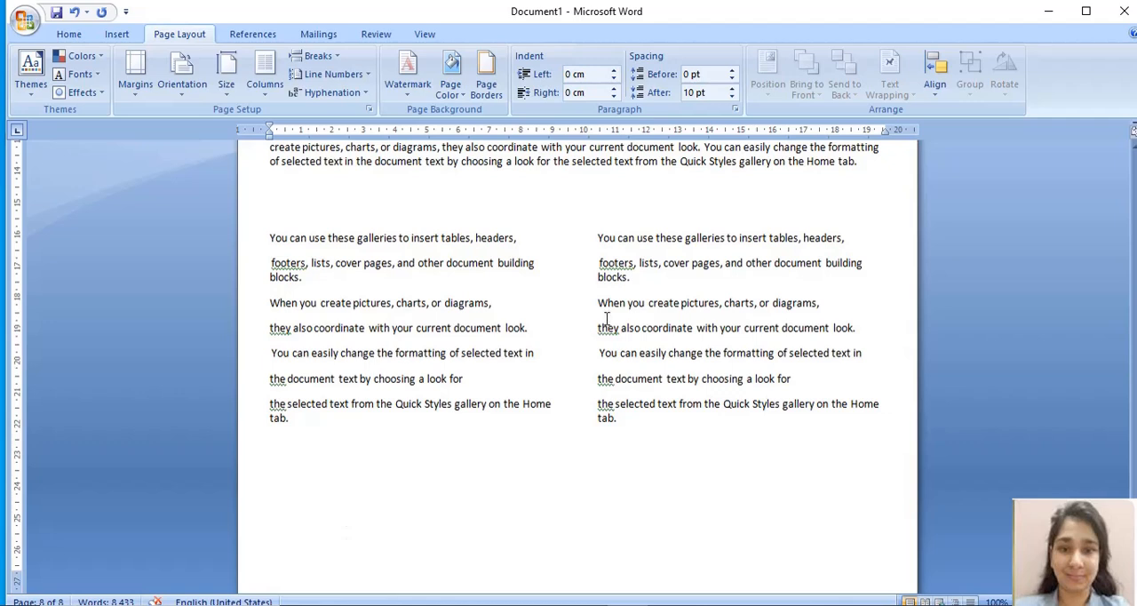
pyautogui.moveTo(595, 238); pyautogui.dragTo(622, 355)
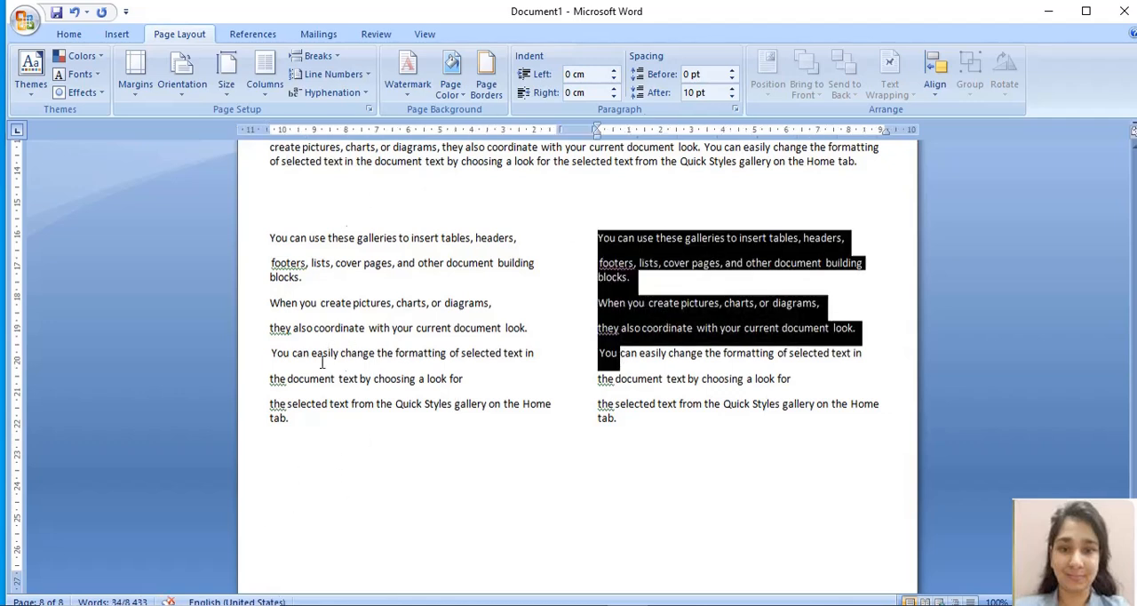
pyautogui.click(351, 474)
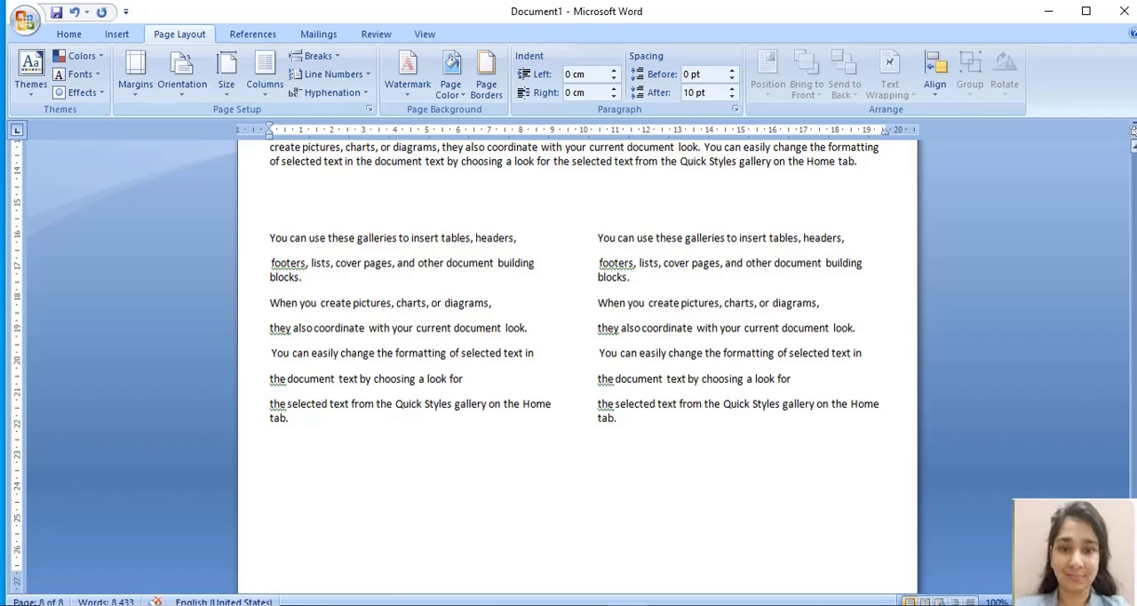
pyautogui.hotkey('ctrl', 'z')
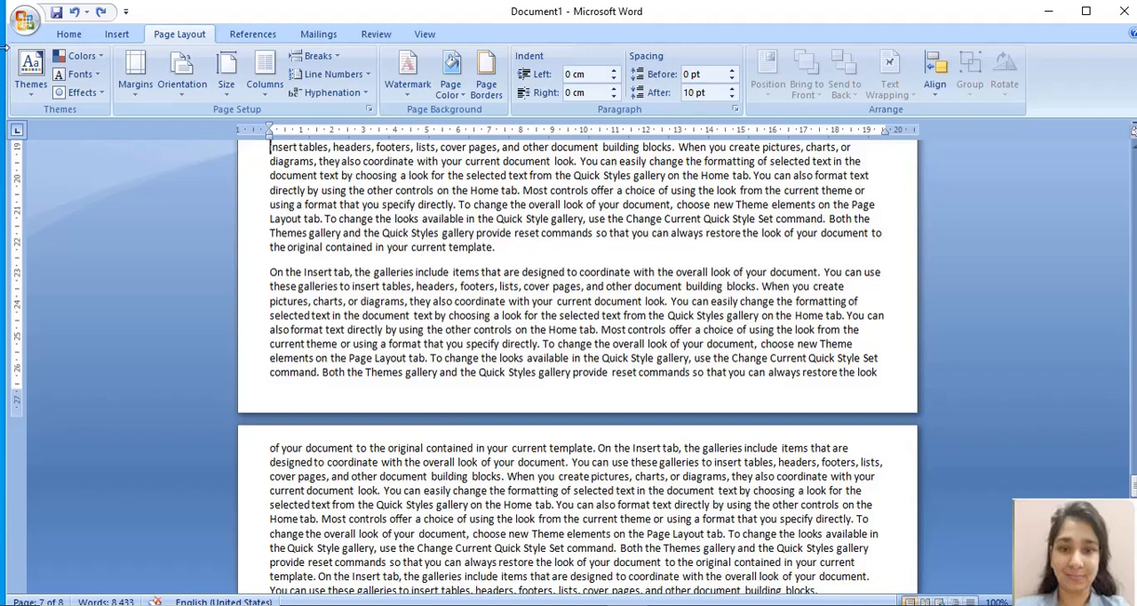
# Step: Open the print preview of the document and look through its pages from the first to the last
pyautogui.click(24, 25)
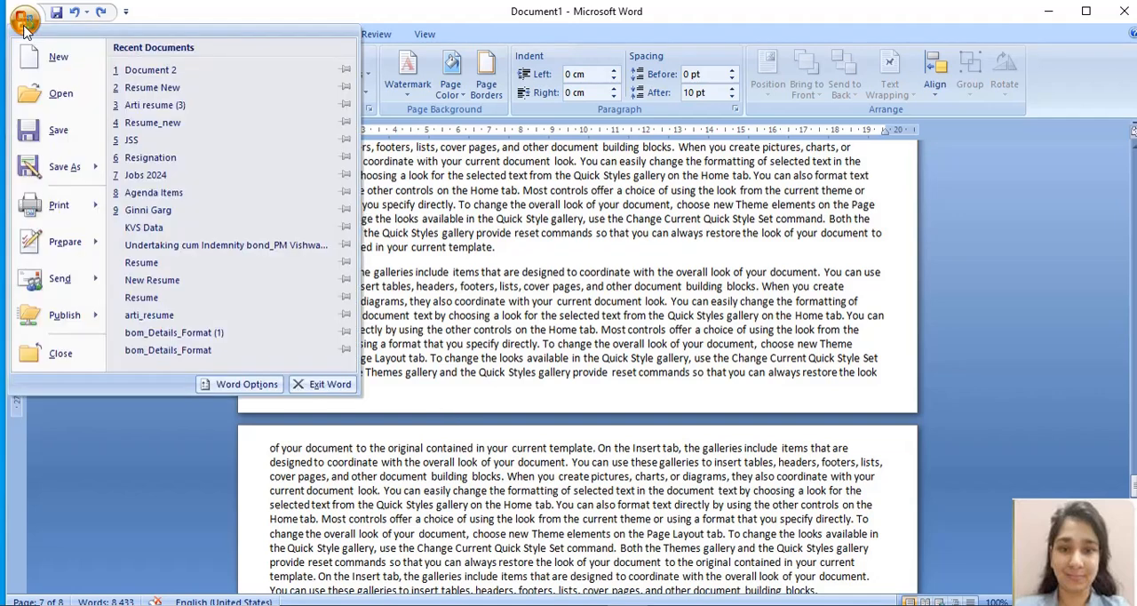
pyautogui.moveTo(58, 204)
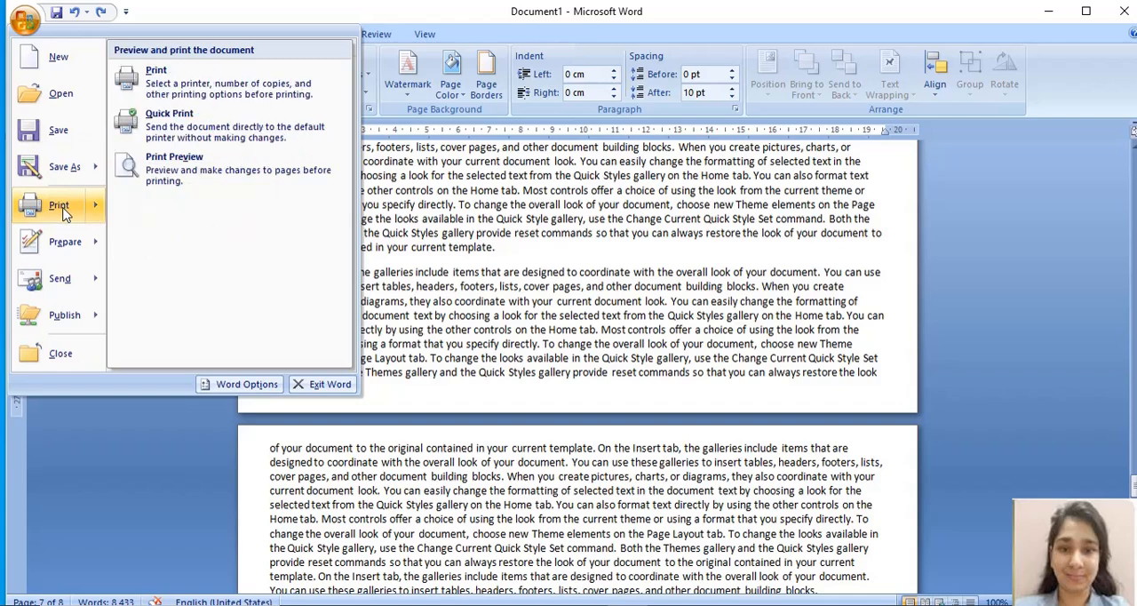
pyautogui.click(201, 175)
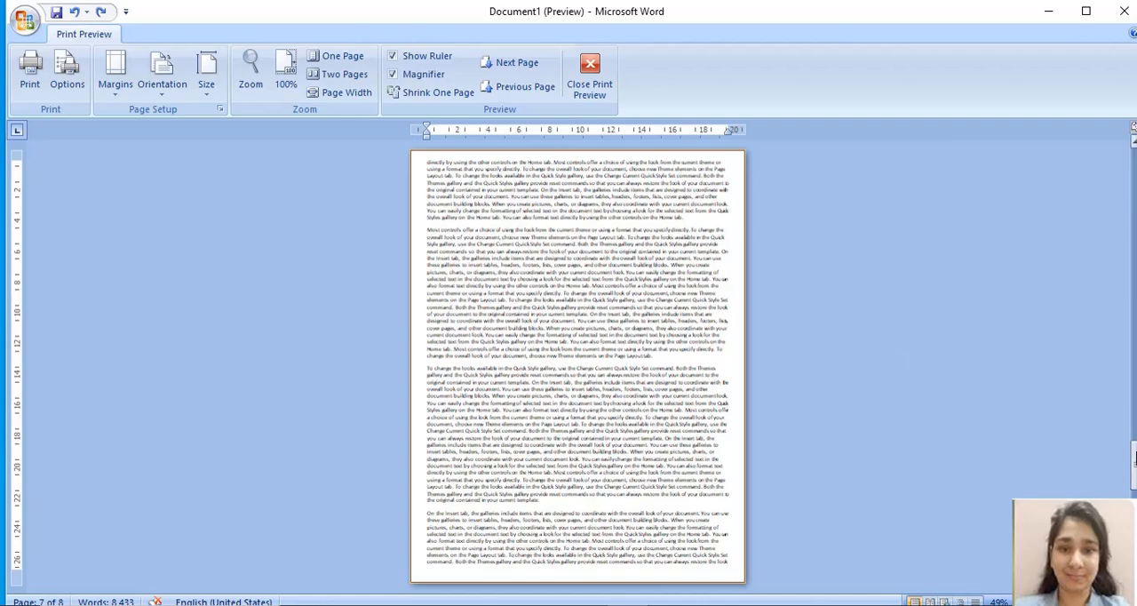
pyautogui.moveTo(1134, 457); pyautogui.dragTo(1129, 160)
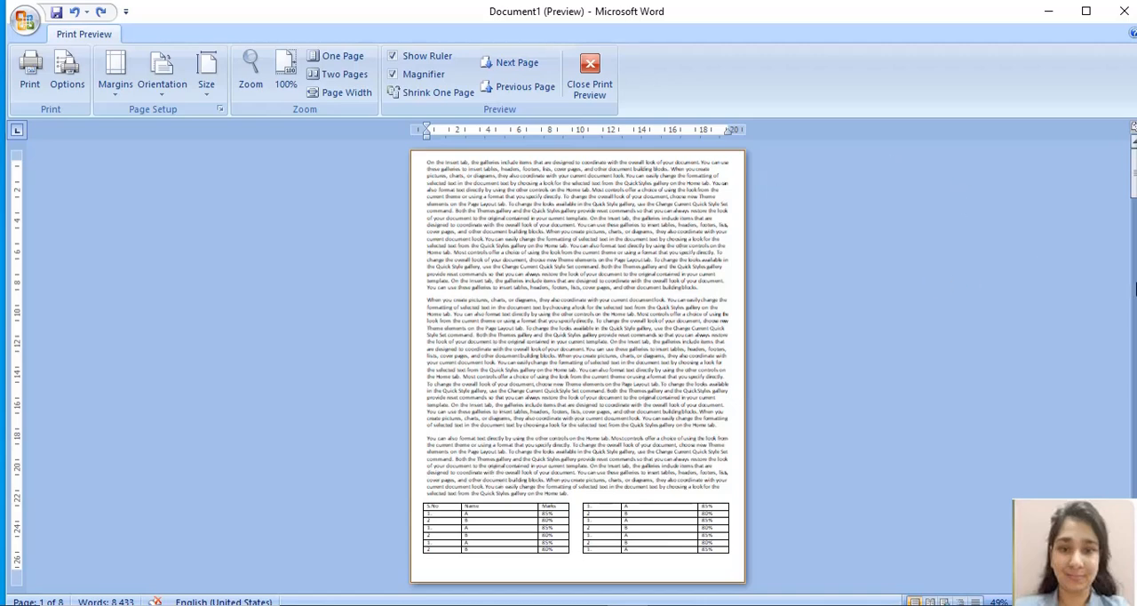
pyautogui.scroll(-3, 1135, 288)
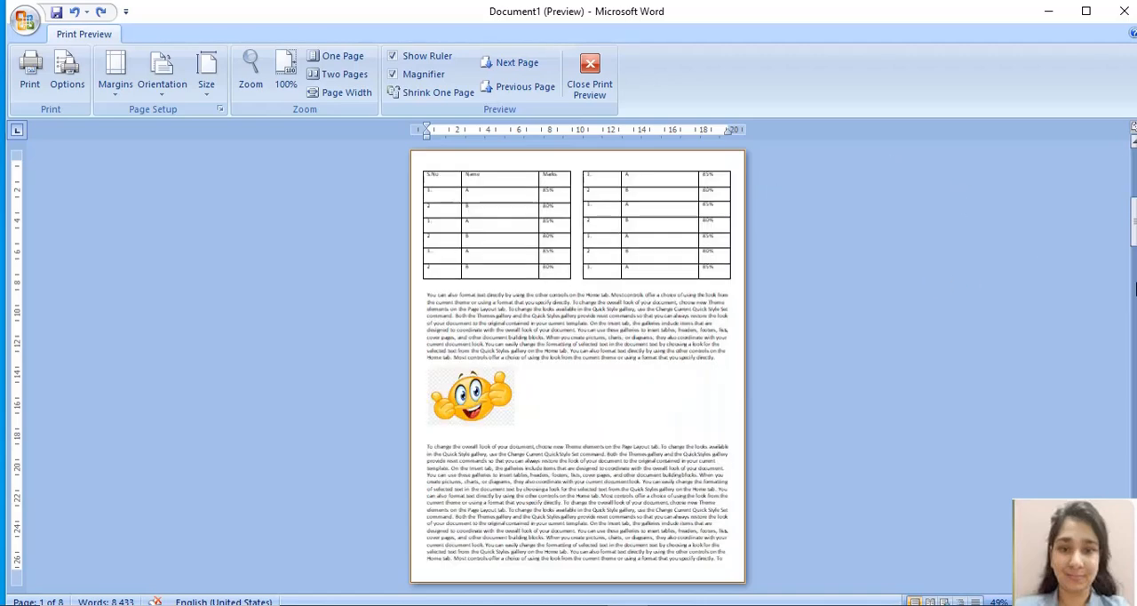
pyautogui.moveTo(1135, 337); pyautogui.dragTo(1134, 533)
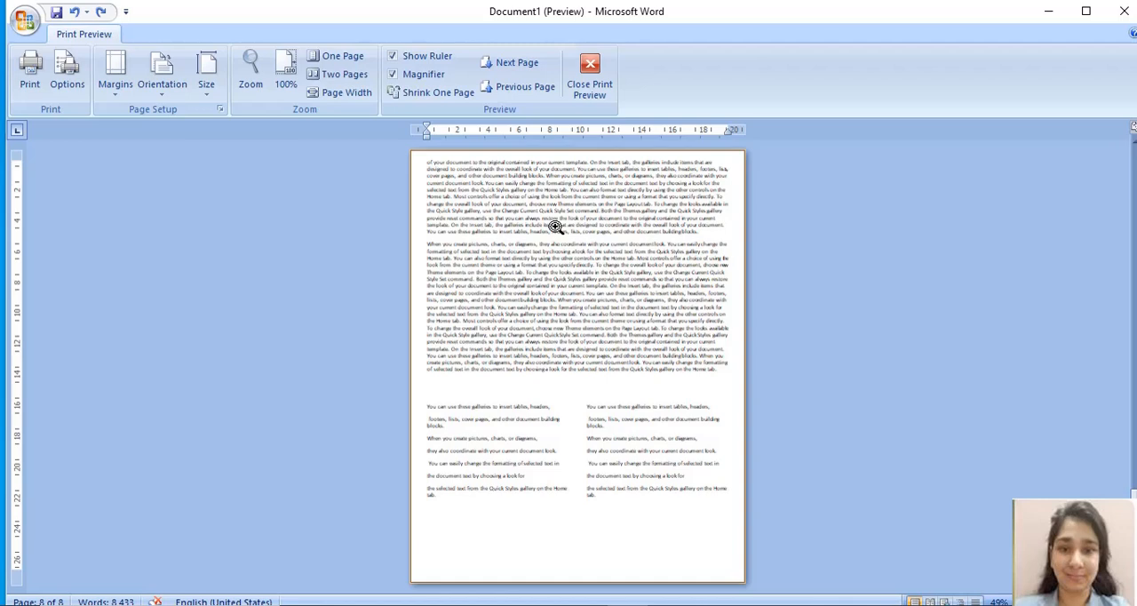
pyautogui.scroll(3, 803, 430)
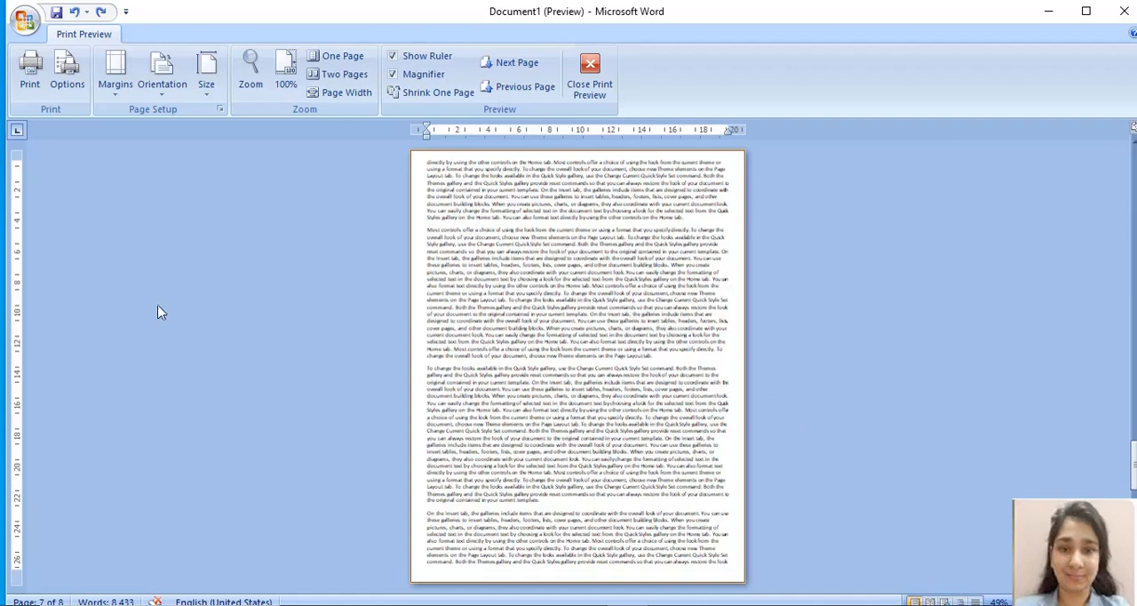
# Step: Print all pages with Microsoft Print to PDF and save the output as Notes in the emoji folder
pyautogui.click(35, 78)
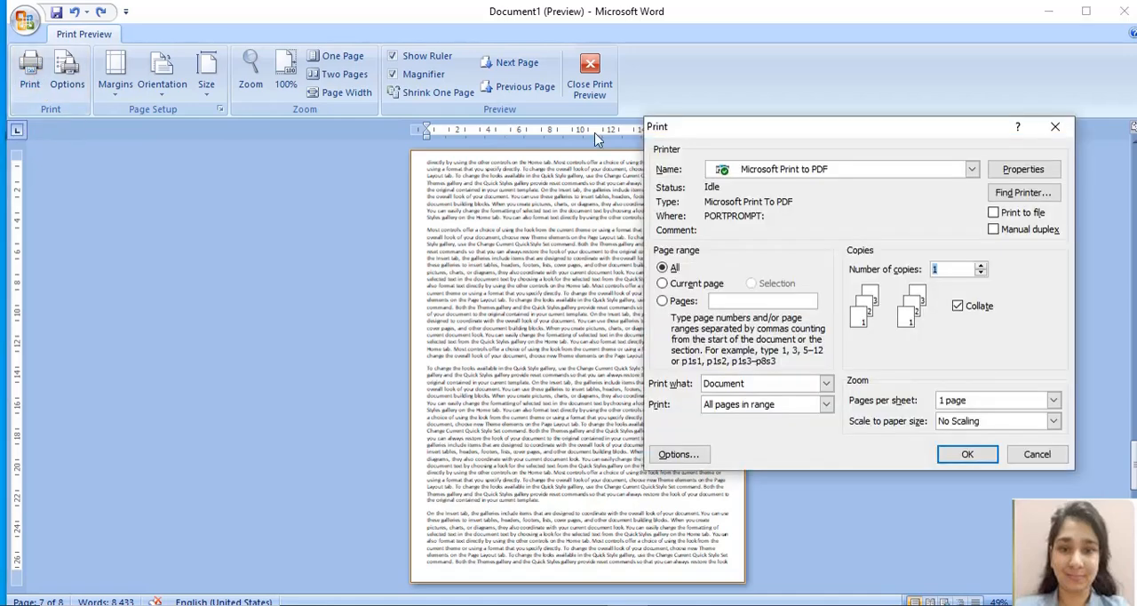
pyautogui.click(971, 170)
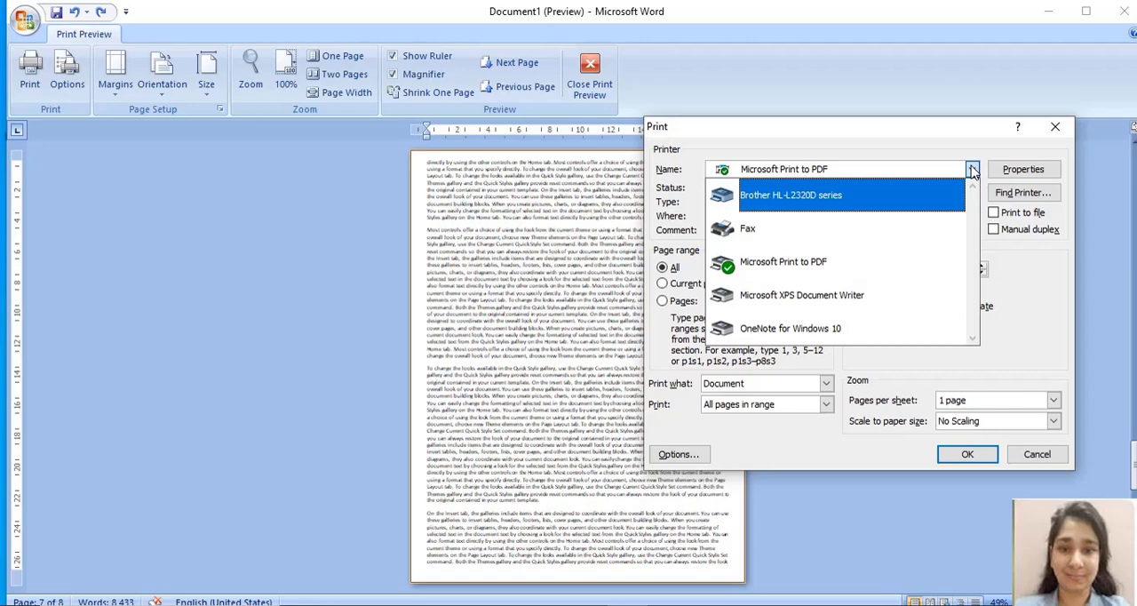
pyautogui.click(822, 262)
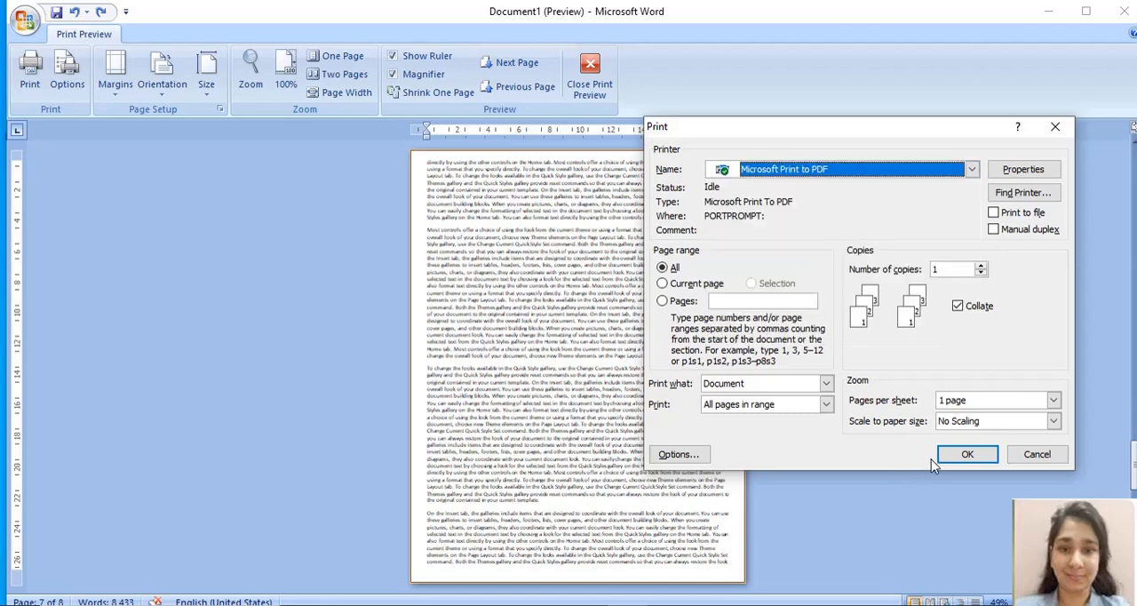
pyautogui.click(956, 456)
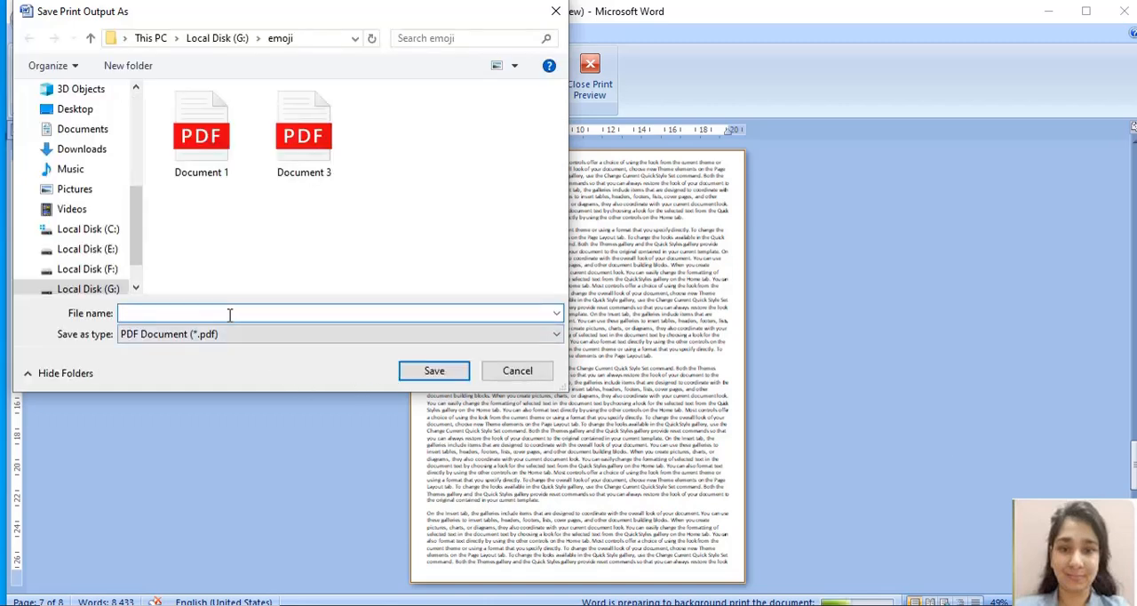
pyautogui.write('Notes')
pyautogui.moveTo(137, 222); pyautogui.dragTo(136, 253)
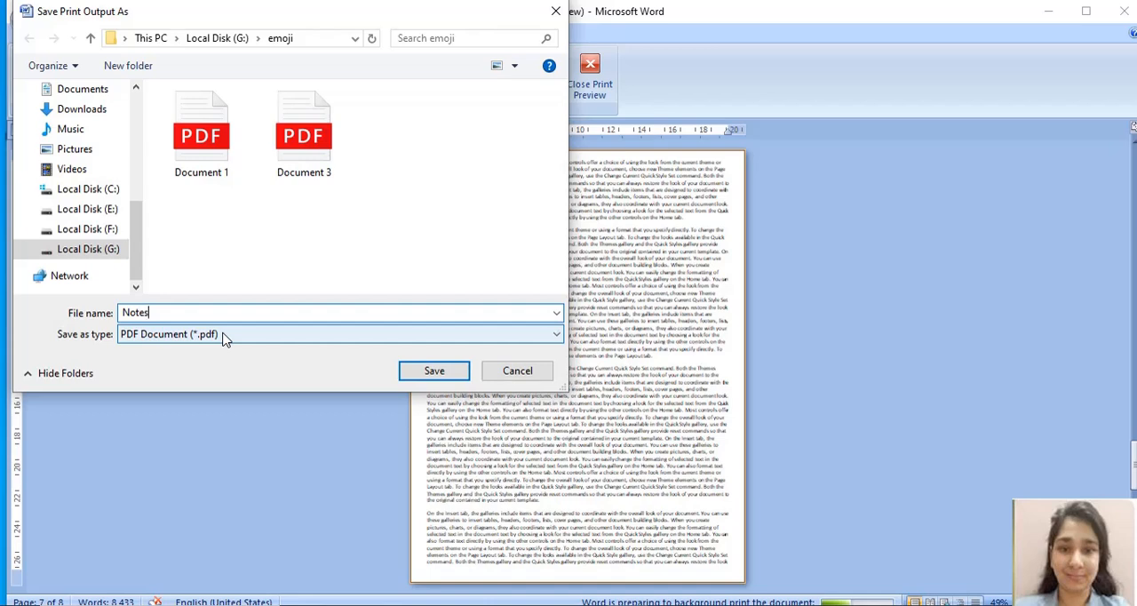
pyautogui.click(427, 374)
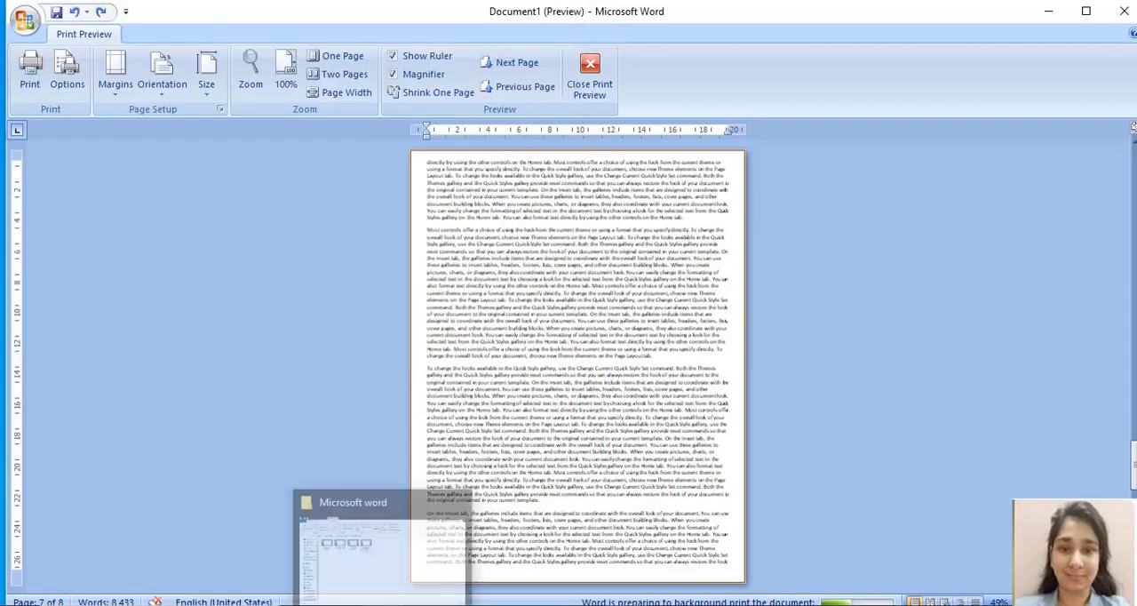
# Step: Switch to the emoji folder in File Explorer, open the Notes PDF and look through its pages
pyautogui.click(385, 604)
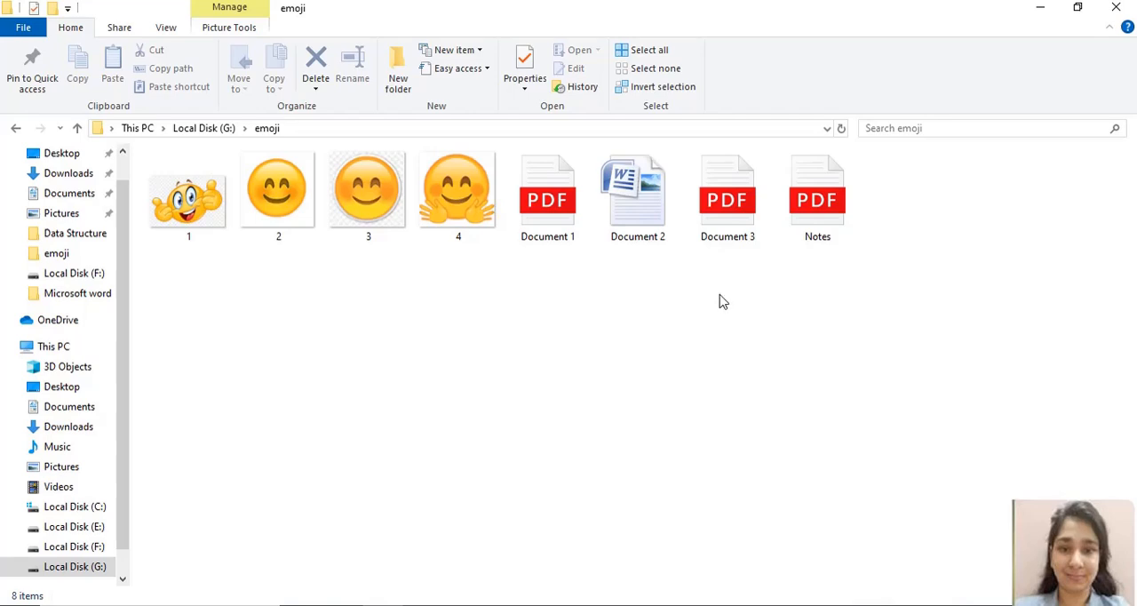
pyautogui.doubleClick(825, 210)
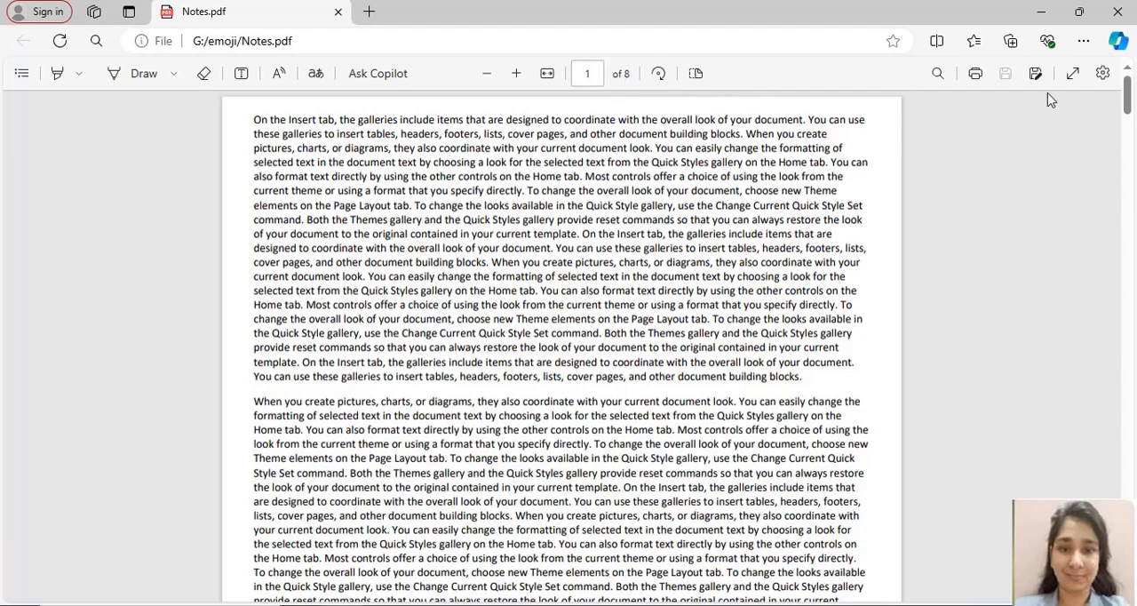
pyautogui.moveTo(1128, 96); pyautogui.dragTo(1129, 328)
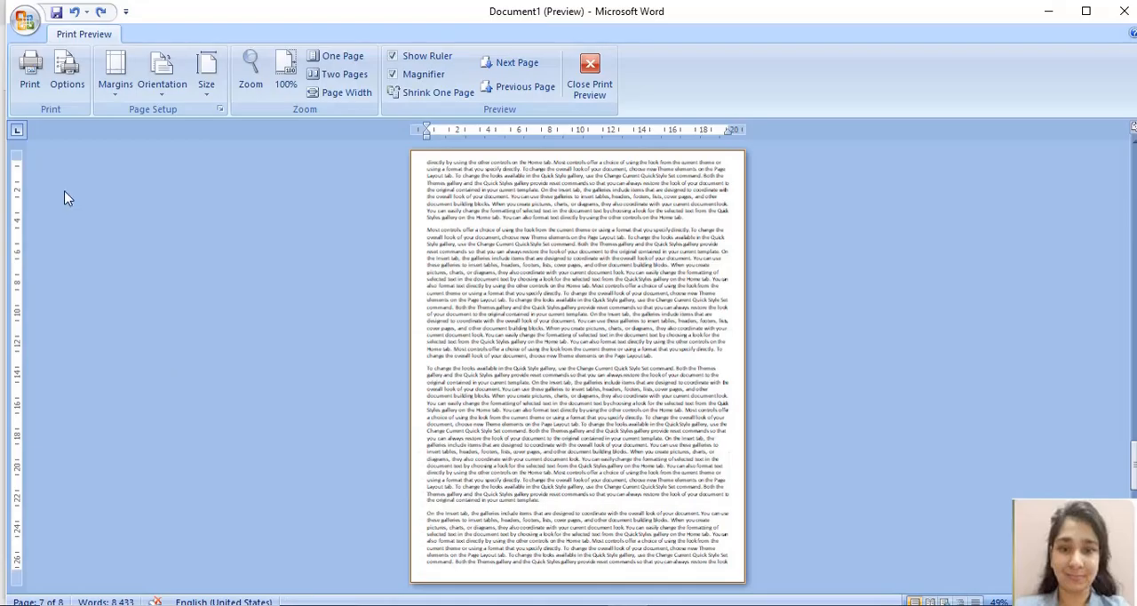
# Step: Print the document to PDF with 2 pages per sheet and save the output as Notes1 in the emoji folder
pyautogui.click(29, 78)
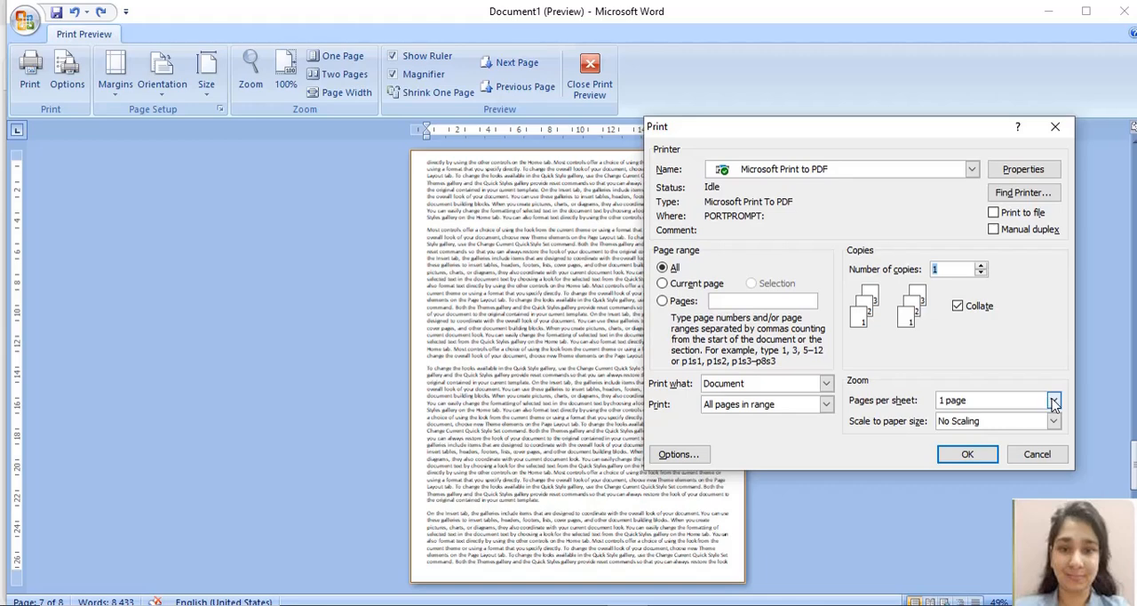
pyautogui.click(1052, 401)
pyautogui.click(982, 427)
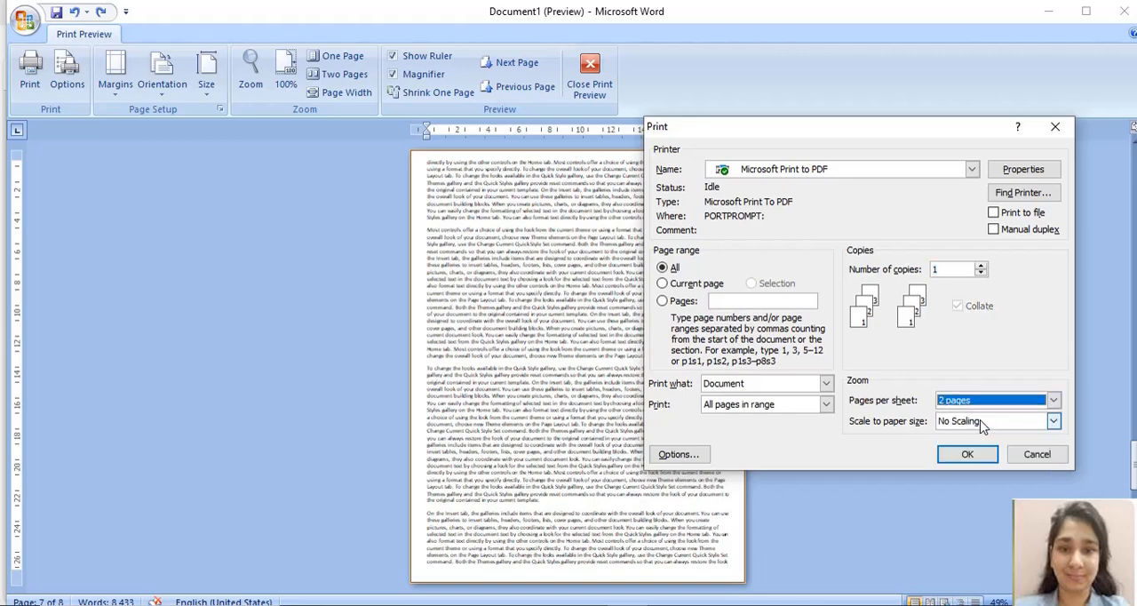
pyautogui.click(972, 456)
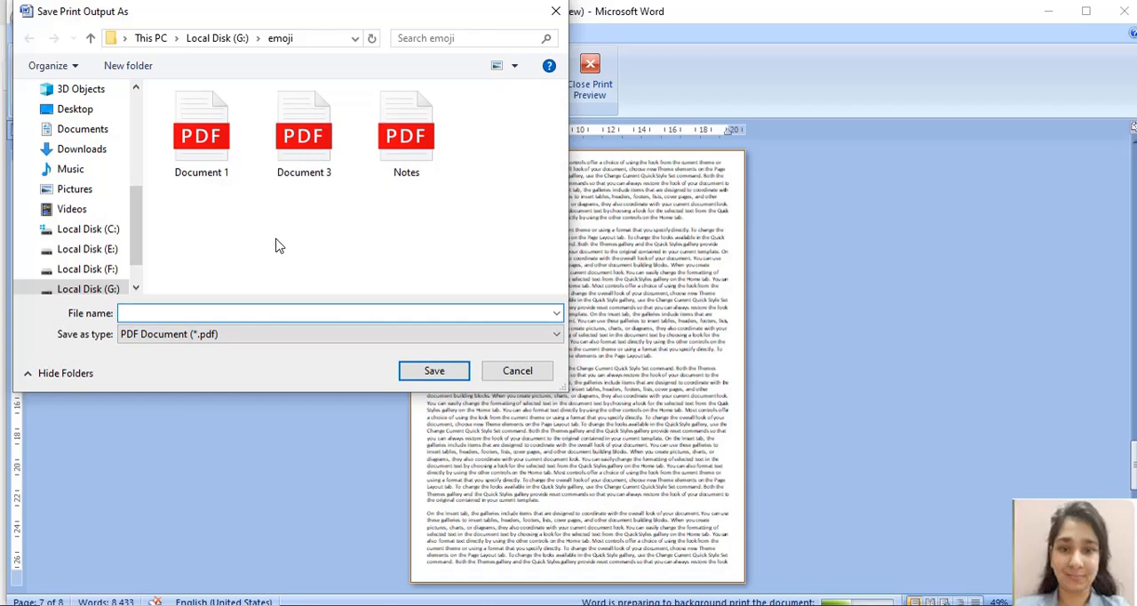
pyautogui.write('Notes1')
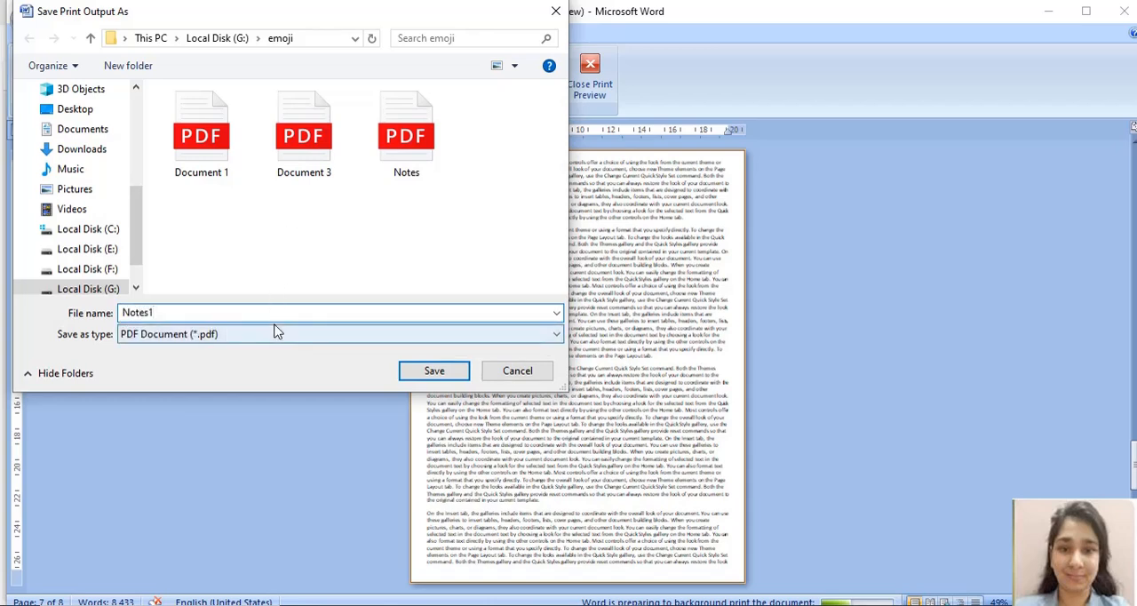
pyautogui.click(434, 371)
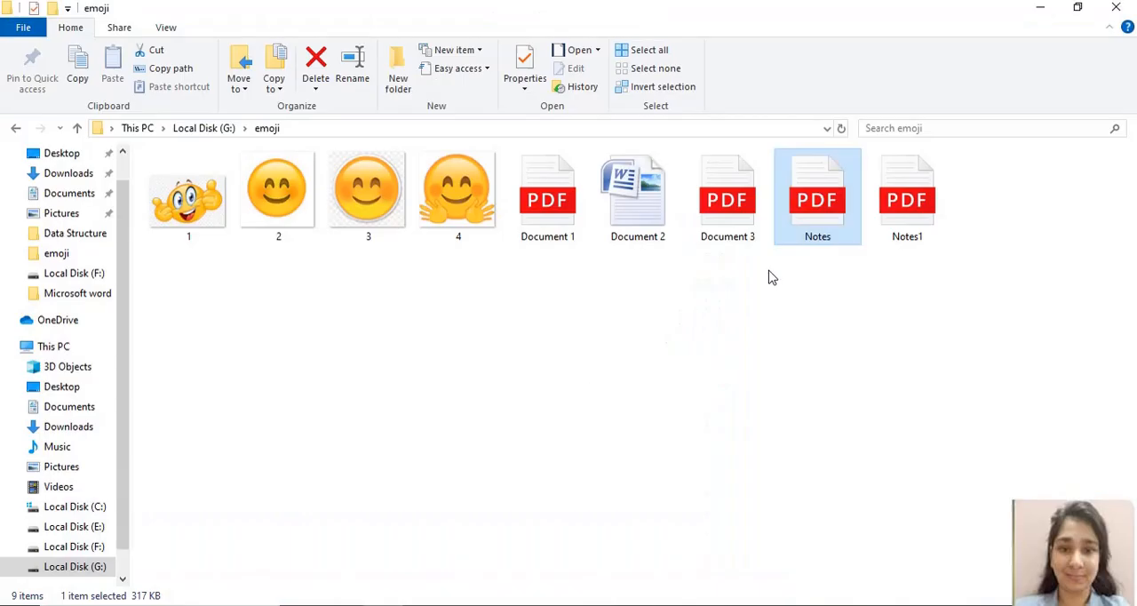
# Step: Open the Notes1 PDF from the emoji folder in File Explorer and reload it in the browser
pyautogui.click(908, 191)
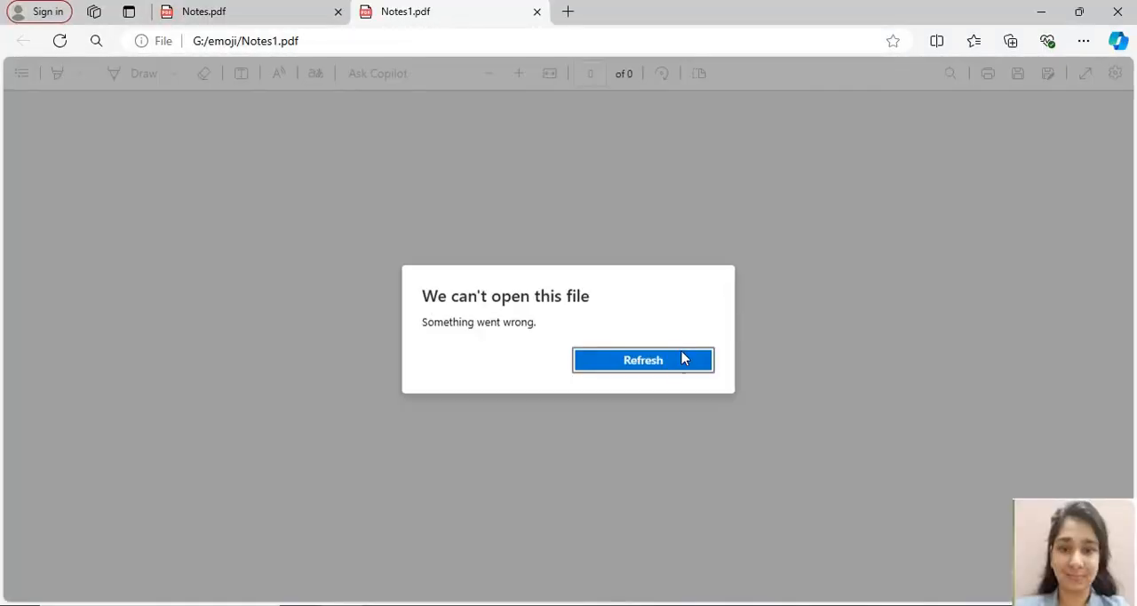
pyautogui.click(682, 364)
pyautogui.click(680, 363)
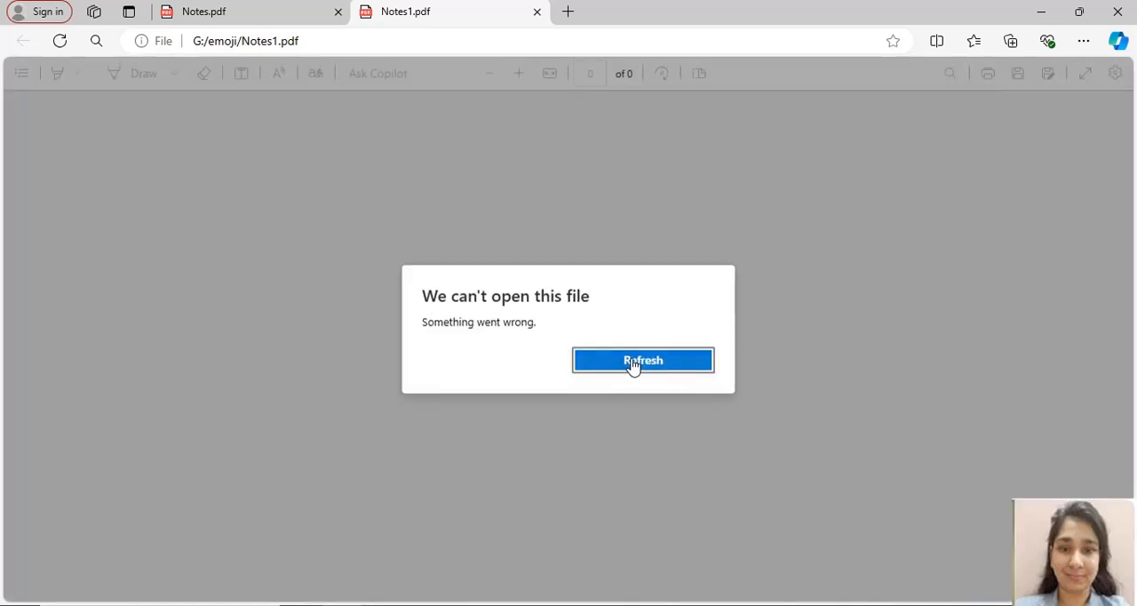
pyautogui.click(632, 362)
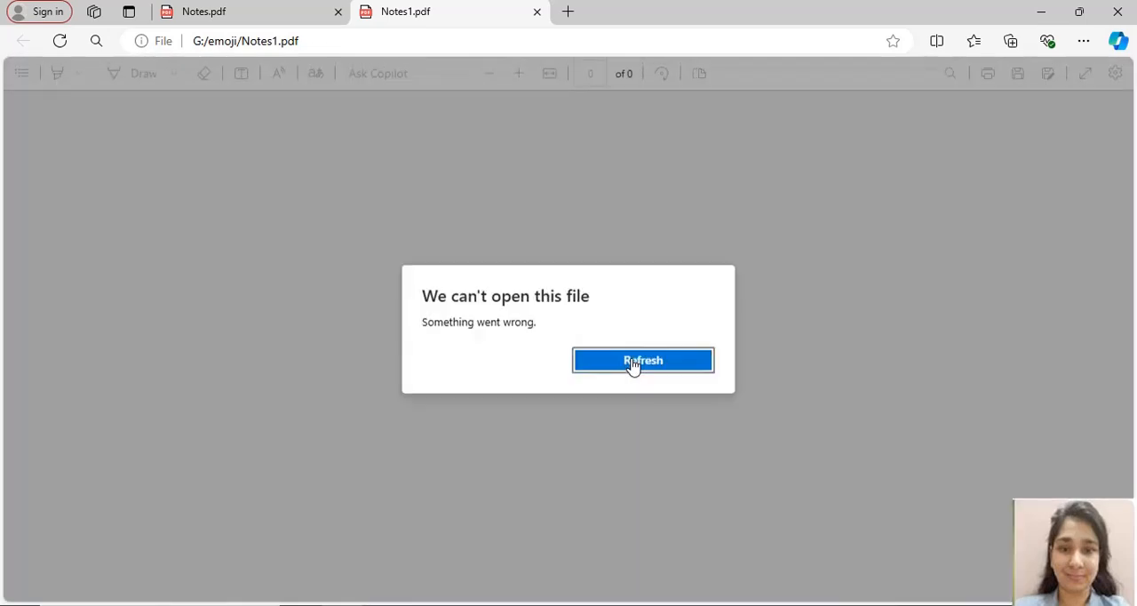
pyautogui.click(632, 362)
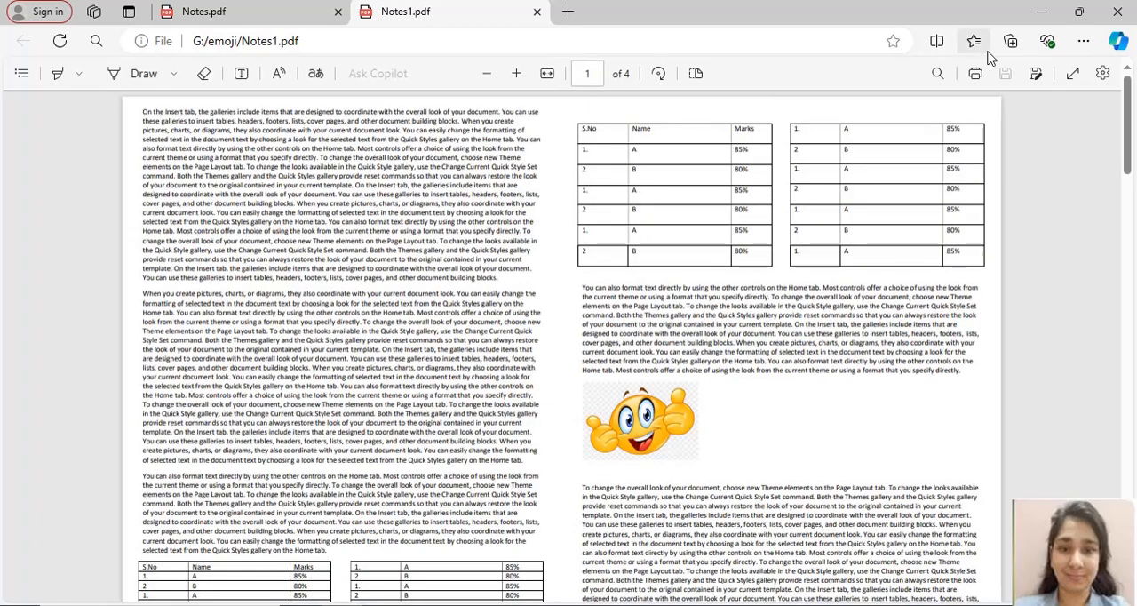
# Step: Look through the pages of Notes1.pdf and return to the Word document, closing its print preview
pyautogui.moveTo(1130, 111)
pyautogui.mouseDown()
pyautogui.moveTo(1132, 158)
pyautogui.moveTo(1131, 110)
pyautogui.mouseUp()
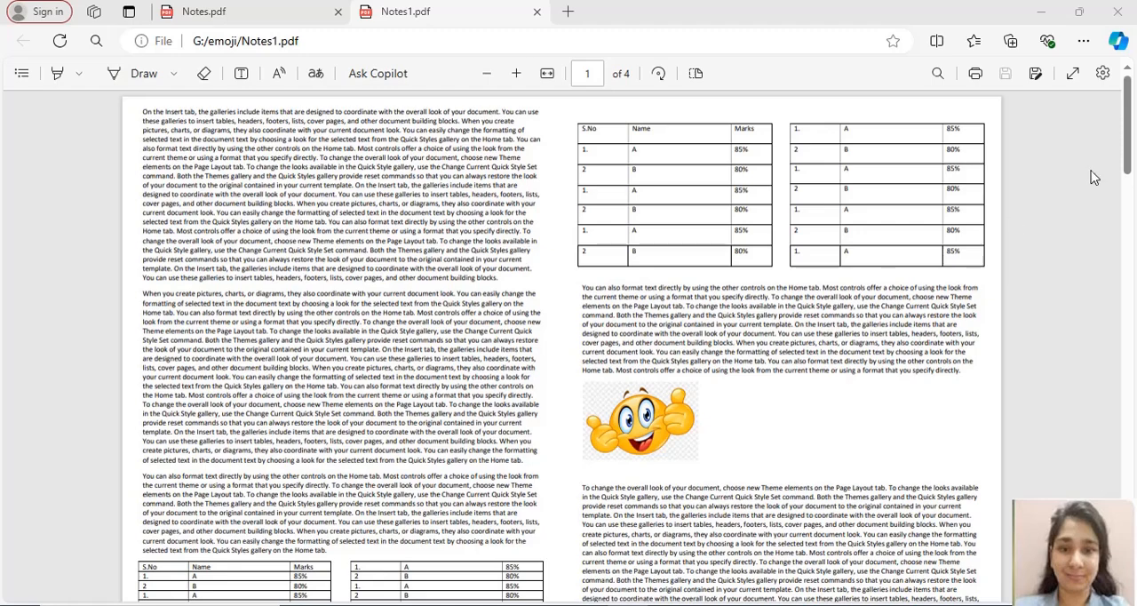
pyautogui.click(1126, 132)
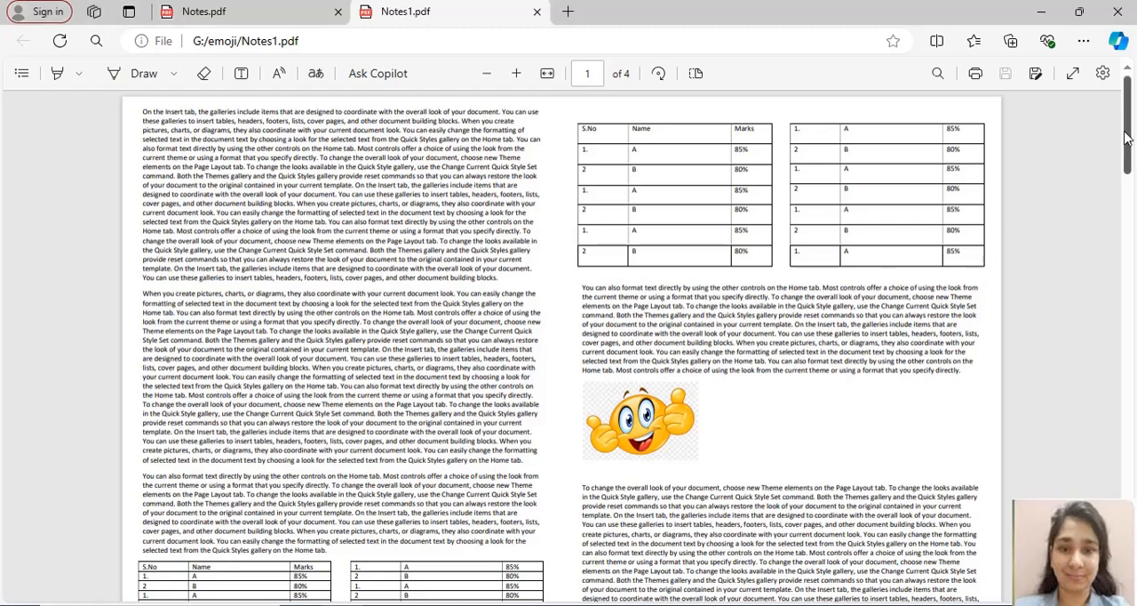
pyautogui.moveTo(1127, 139); pyautogui.dragTo(1084, 394)
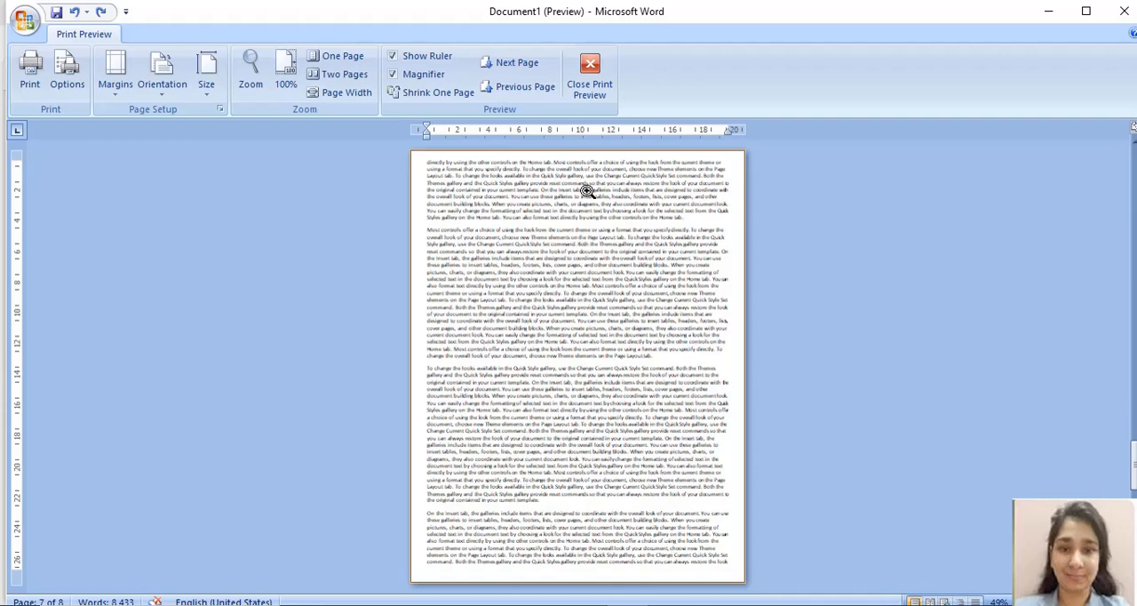
pyautogui.click(589, 82)
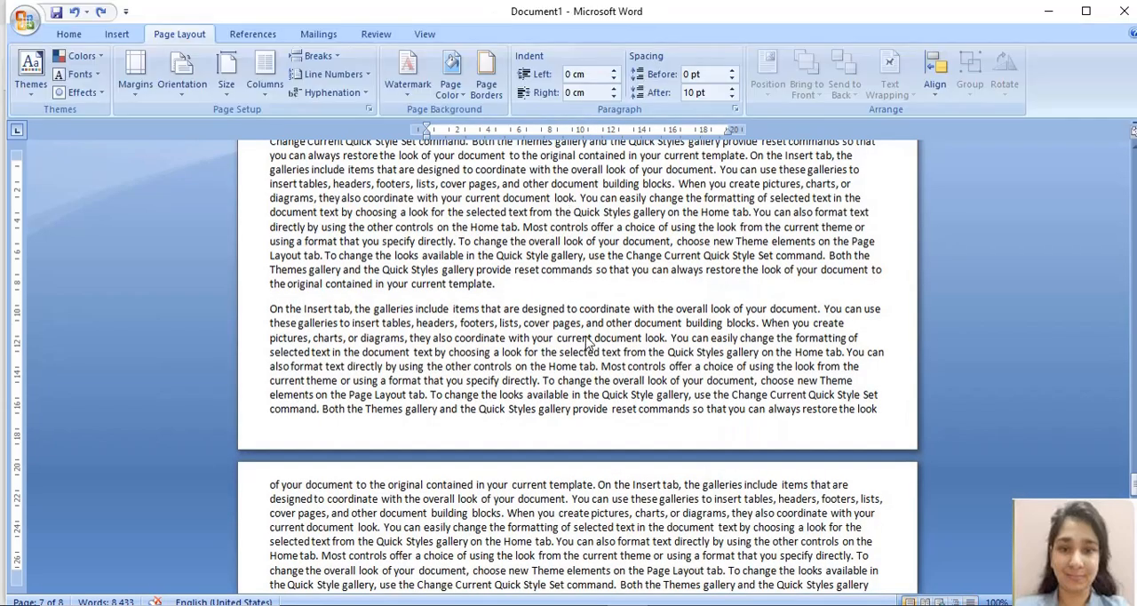